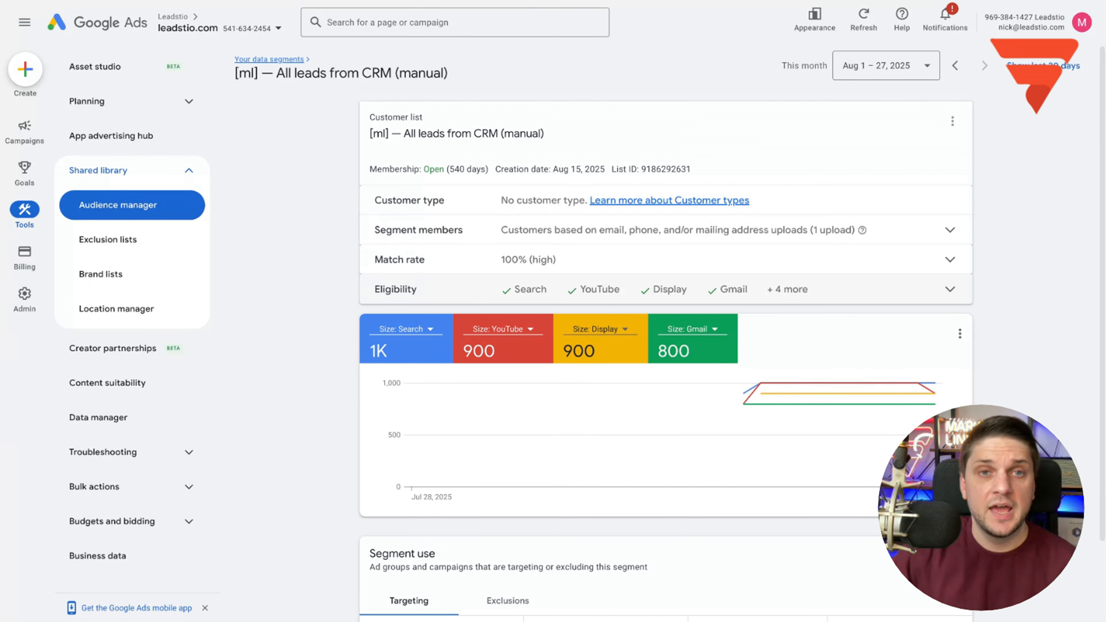
Go back from the customer list details to the overview of your data segments
click(269, 60)
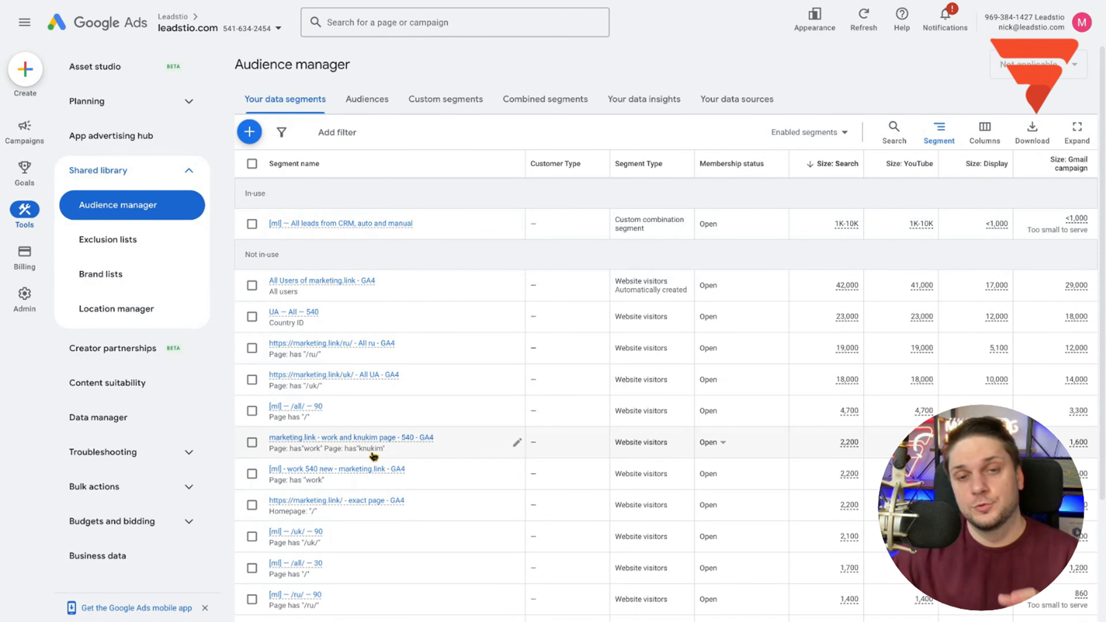
click(252, 348)
click(252, 379)
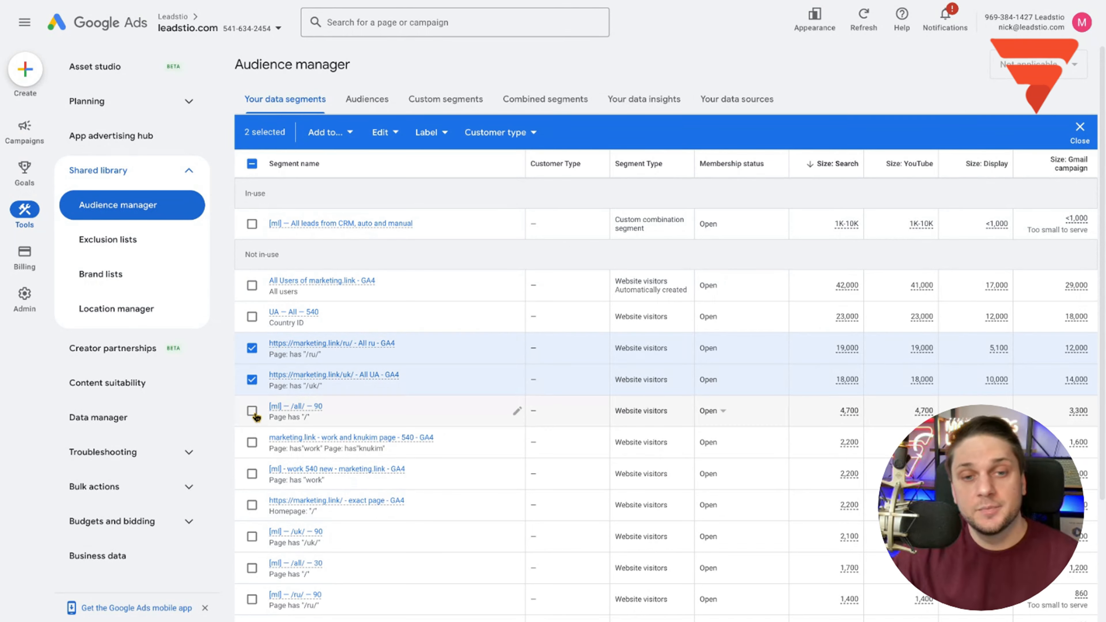
click(252, 410)
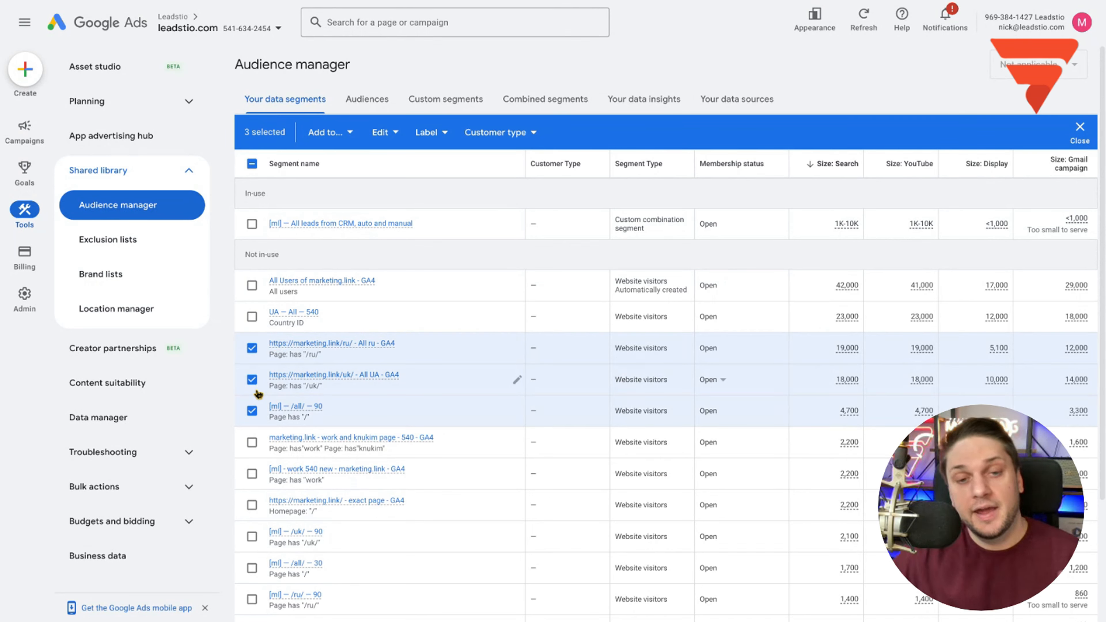
click(252, 348)
click(252, 379)
click(252, 411)
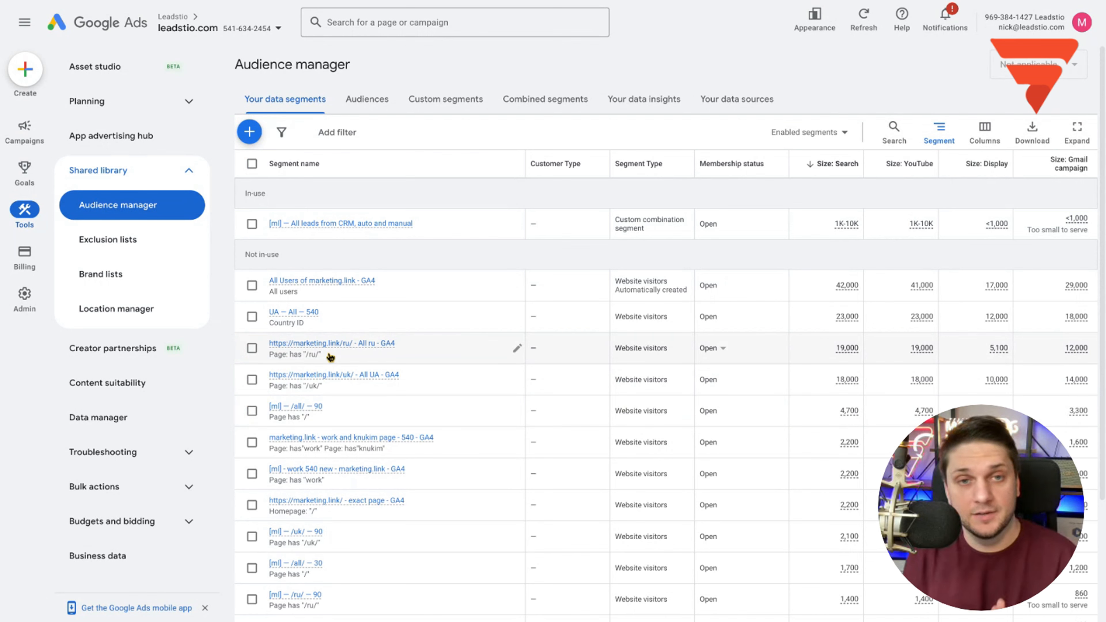
Start a custom combination segment that includes any of the customer lists "[ml] — All leads (HubSpot integration)" and "[ml] — All leads from CRM (manual)"
click(249, 132)
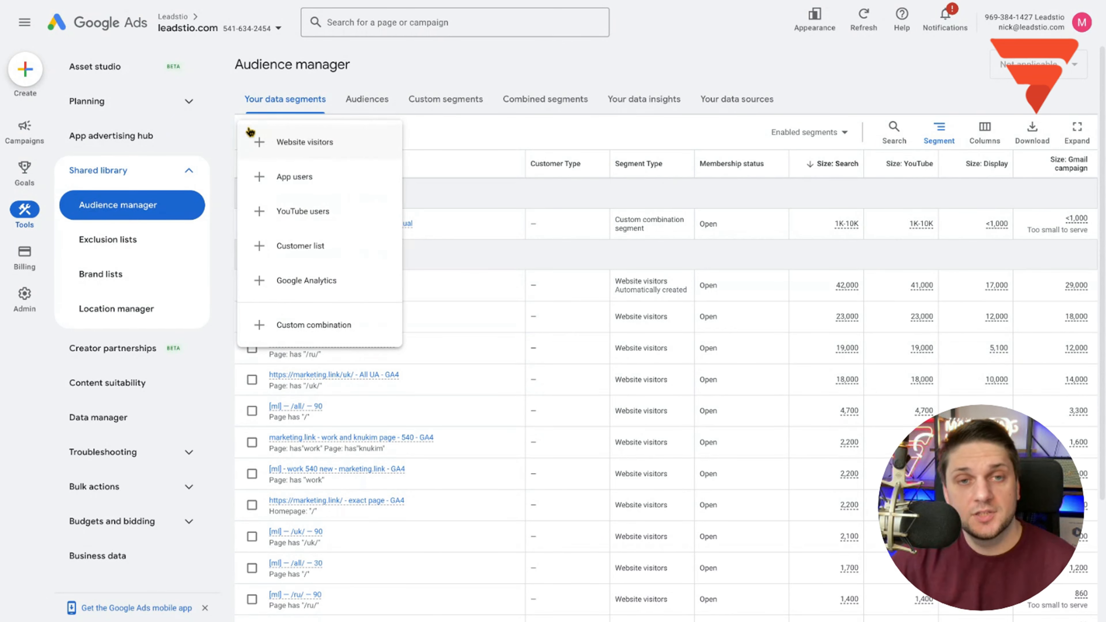
click(330, 329)
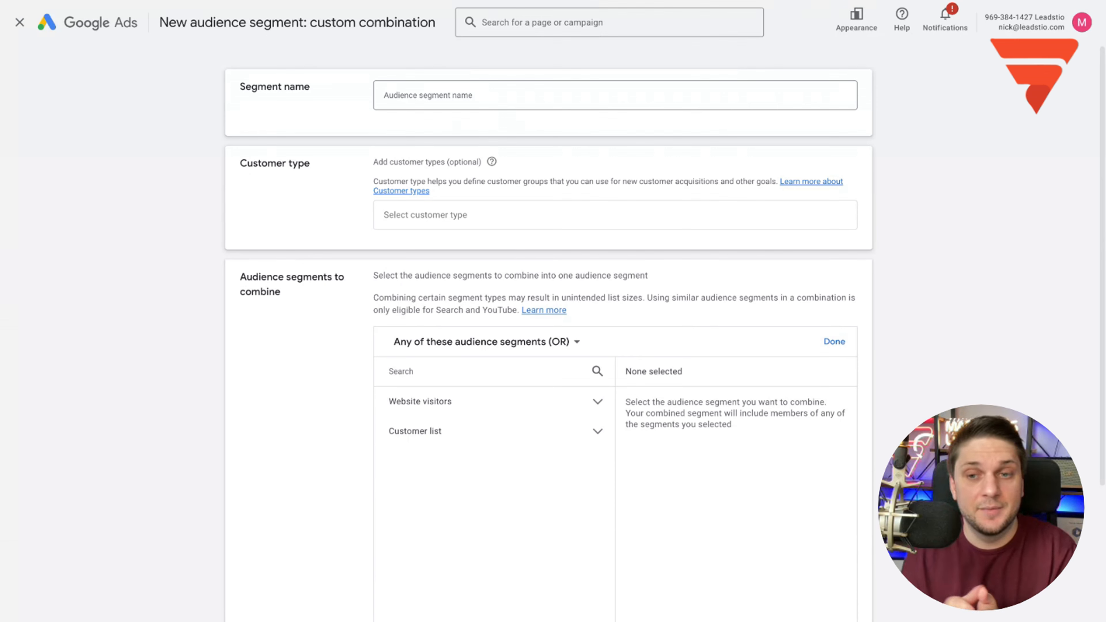
click(524, 431)
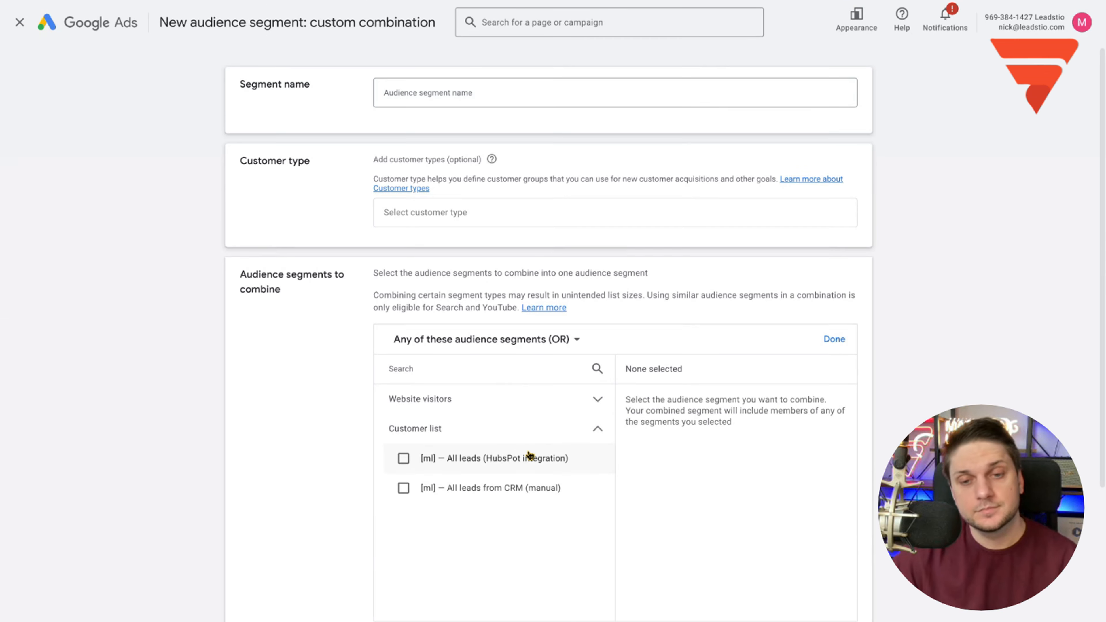
scroll(526, 457, down, 1)
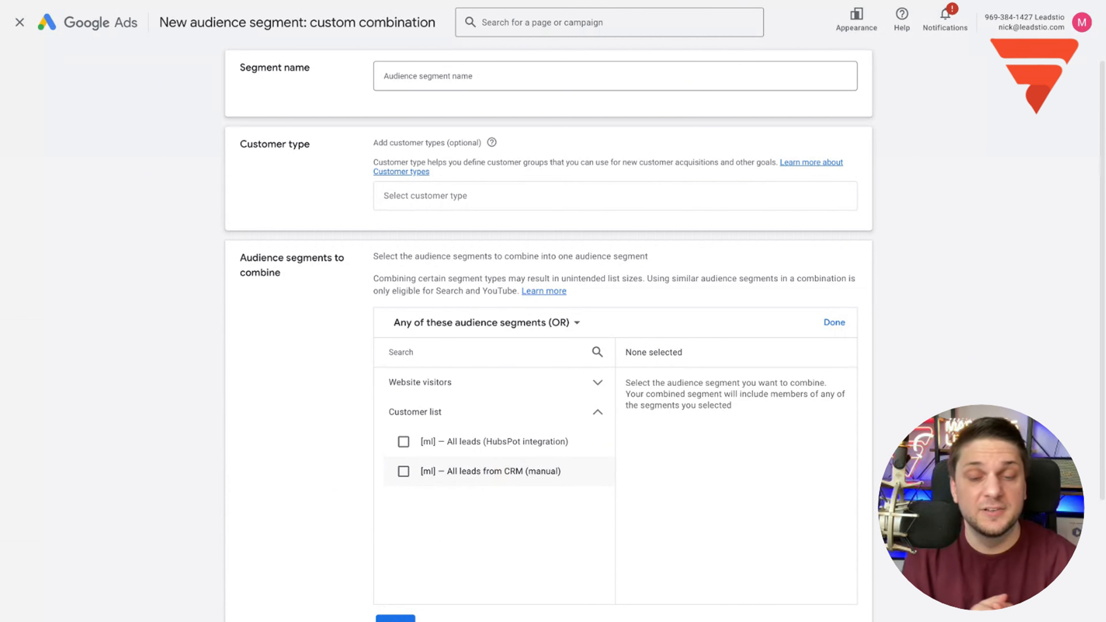
click(403, 441)
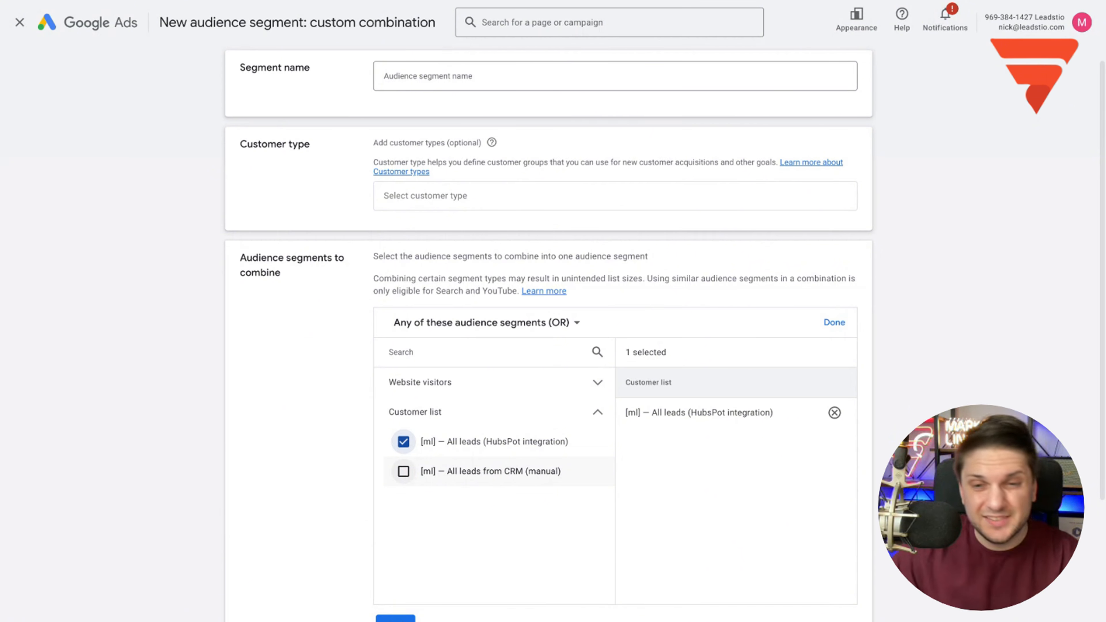
click(404, 471)
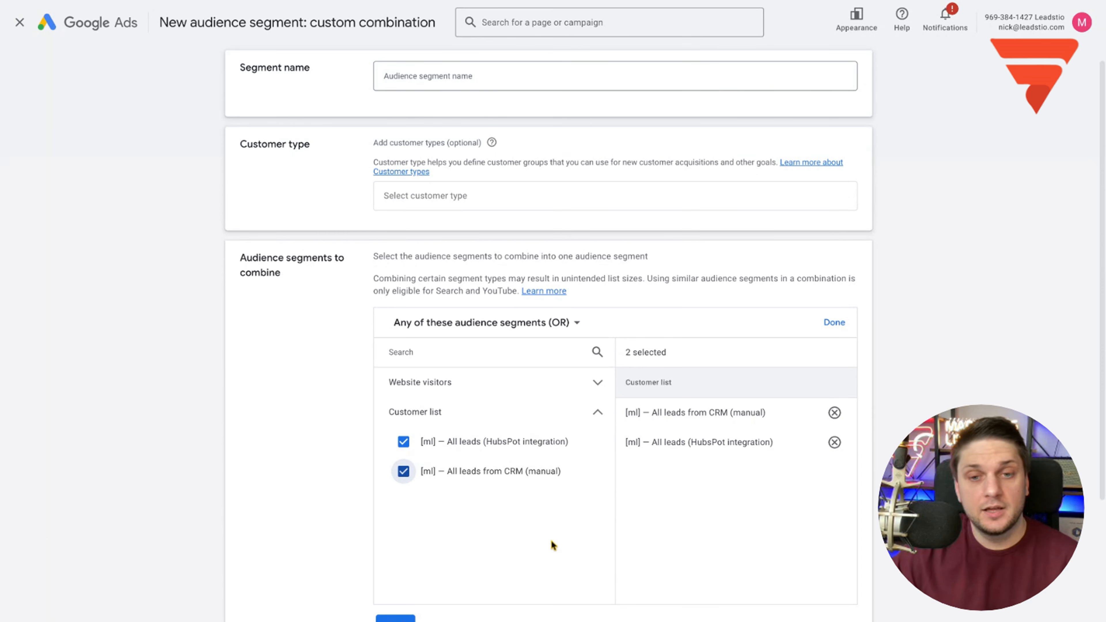
Name the new audience segment "[ml] - All leads, Manual and Auto"
click(436, 82)
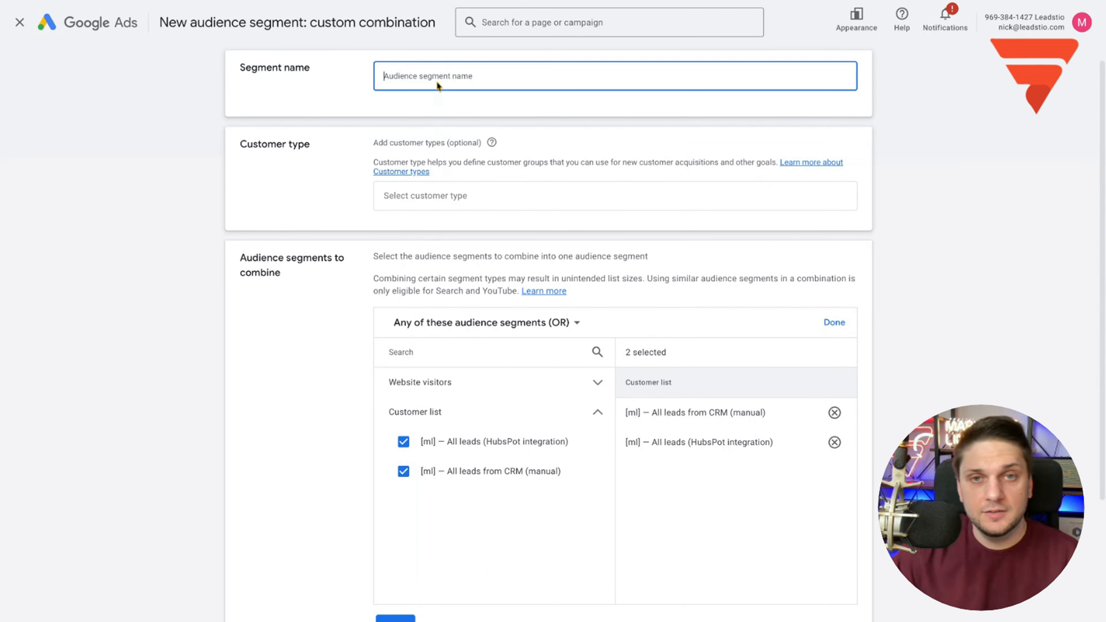
text(хьд)
key(ctrl+a)
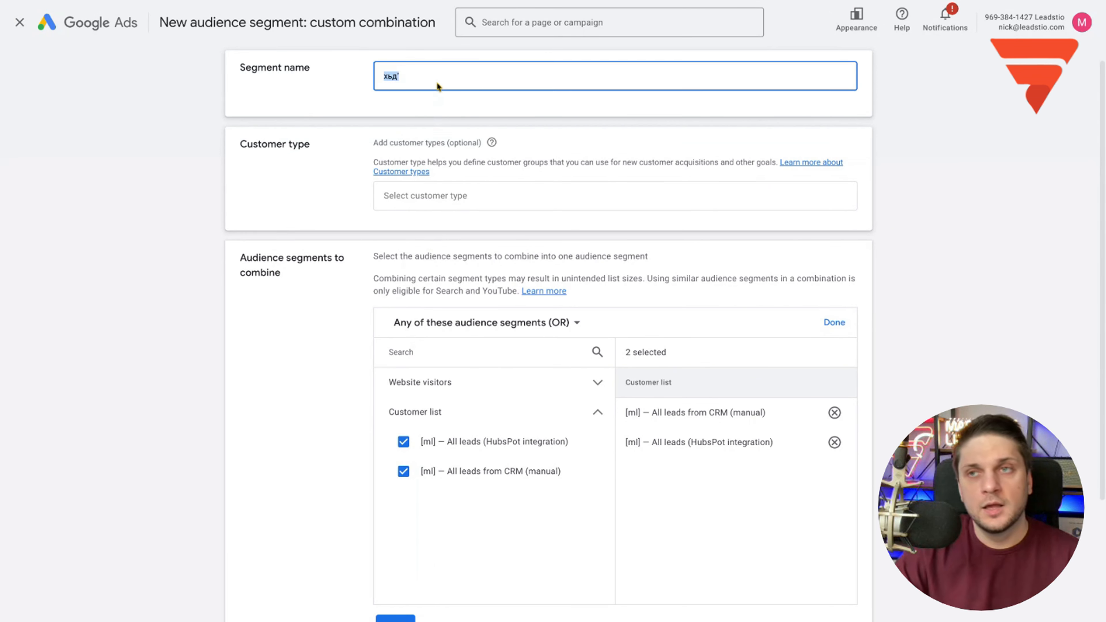
key(BackSpace)
text([ml] -)
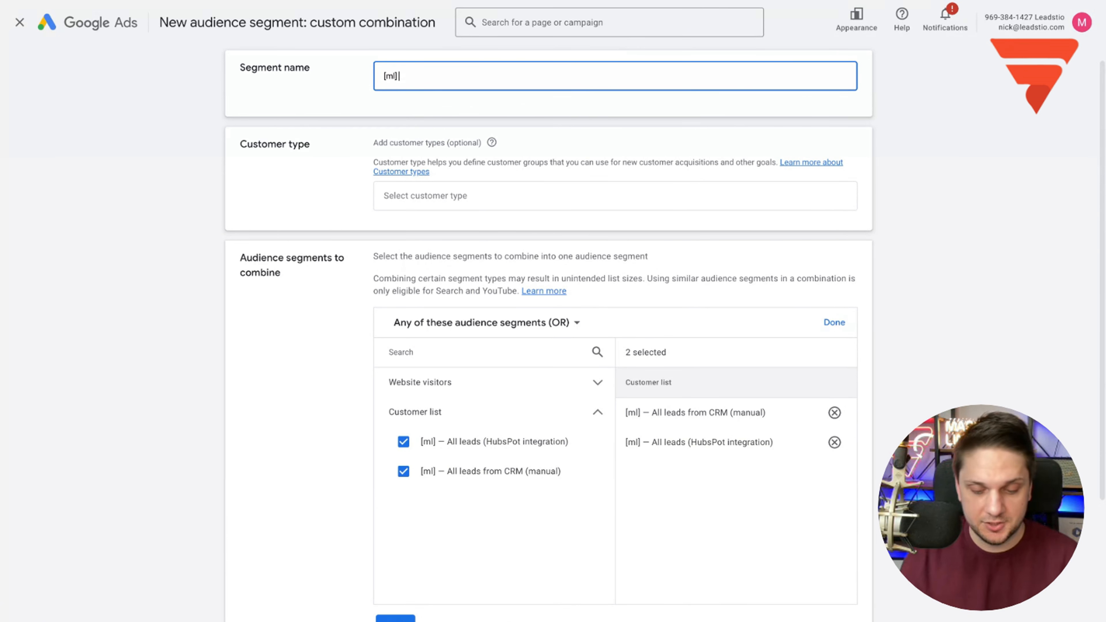
text(All leads)
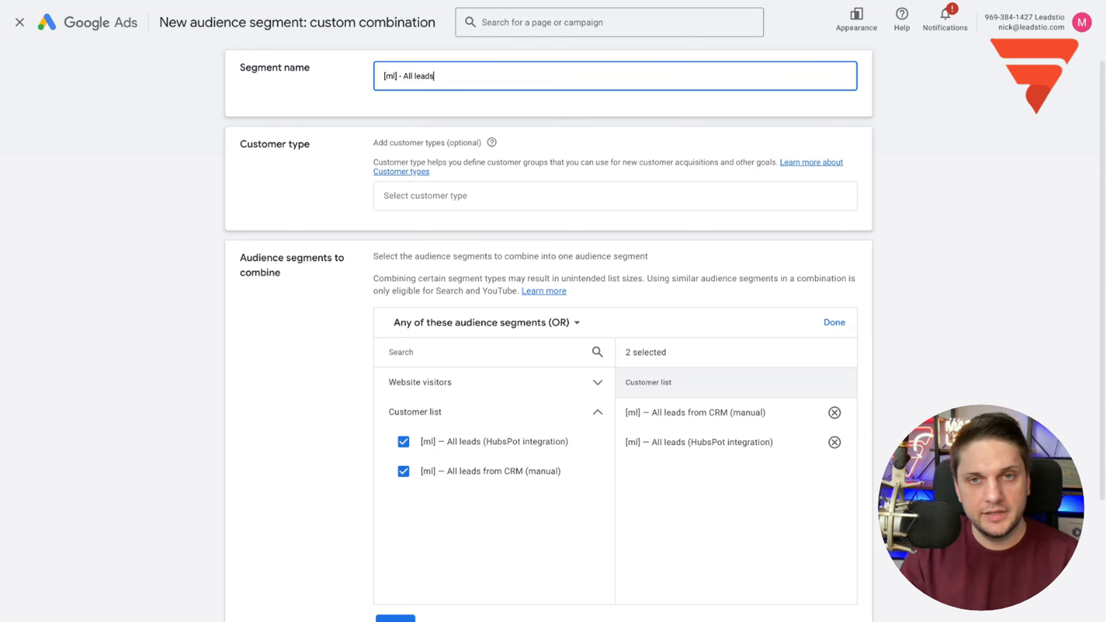
text(, Manua)
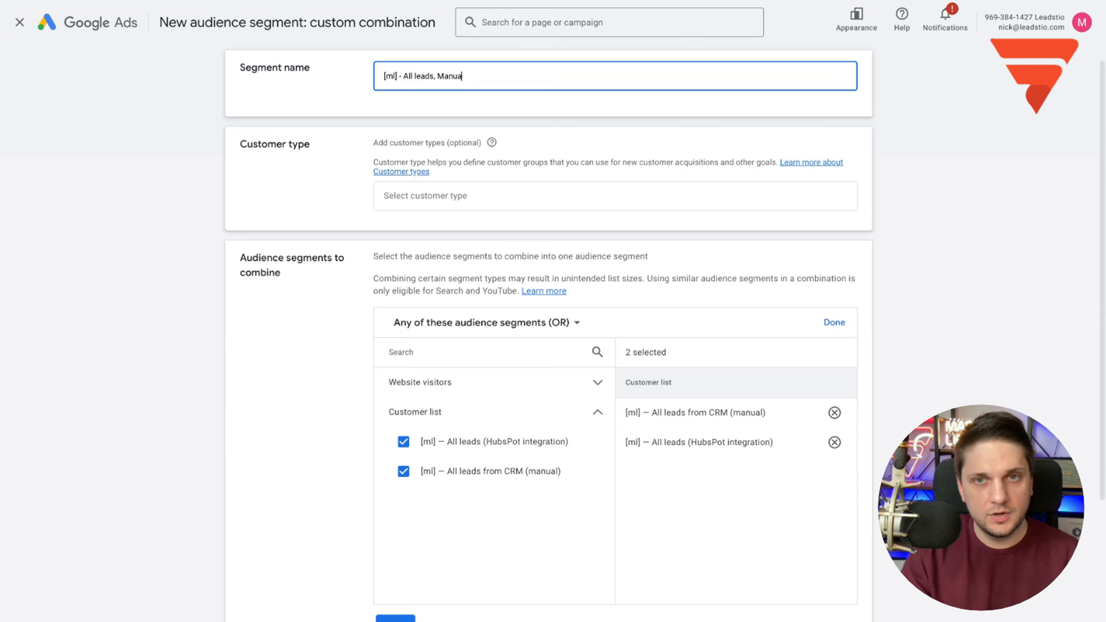
text(l )
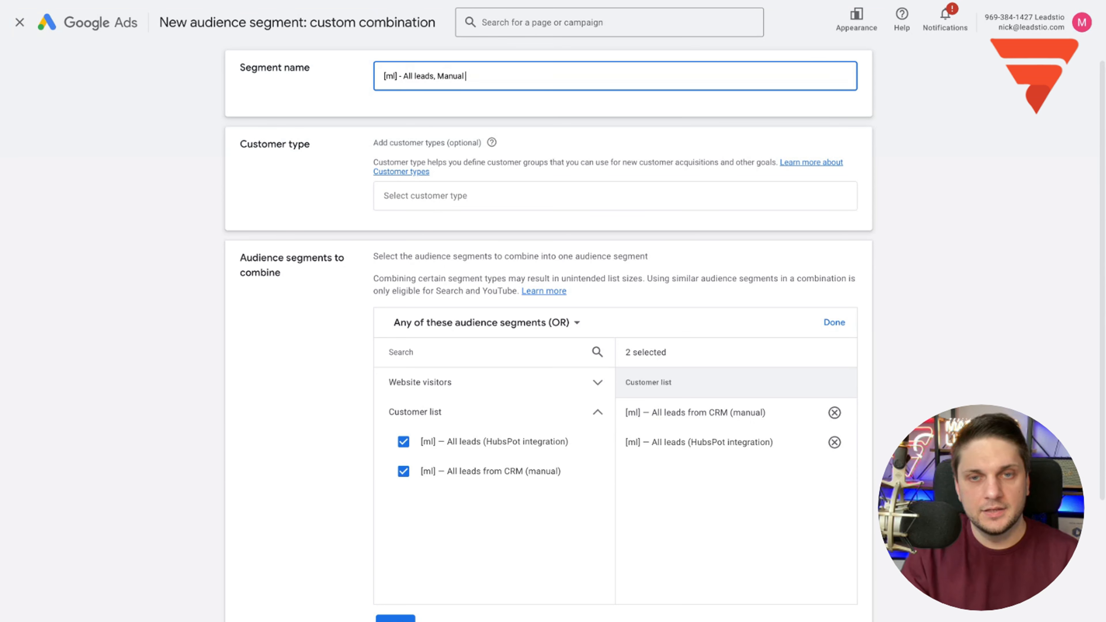
text(_and Auto)
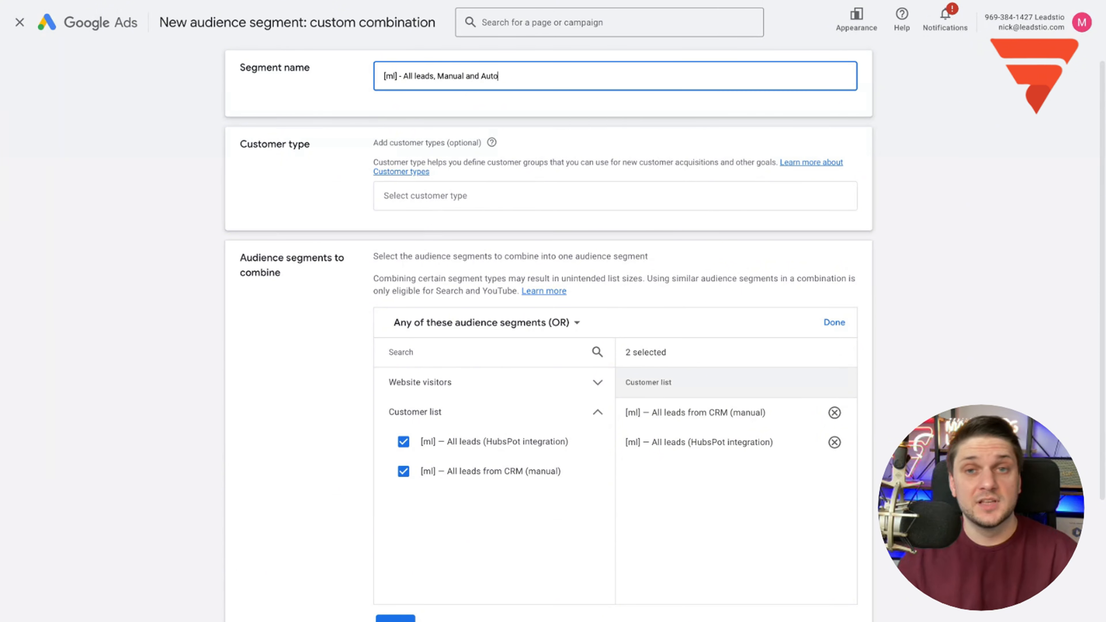
Review the combination settings and examine the available customer type options, leaving the customer type empty
scroll(464, 383, down, 1)
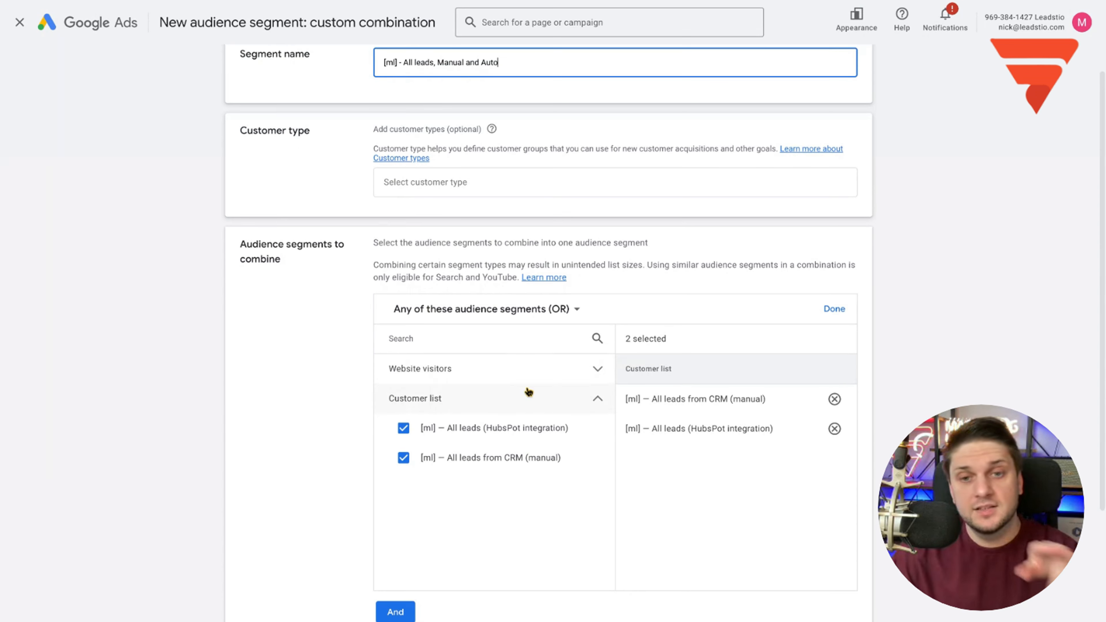
scroll(565, 385, down, 2)
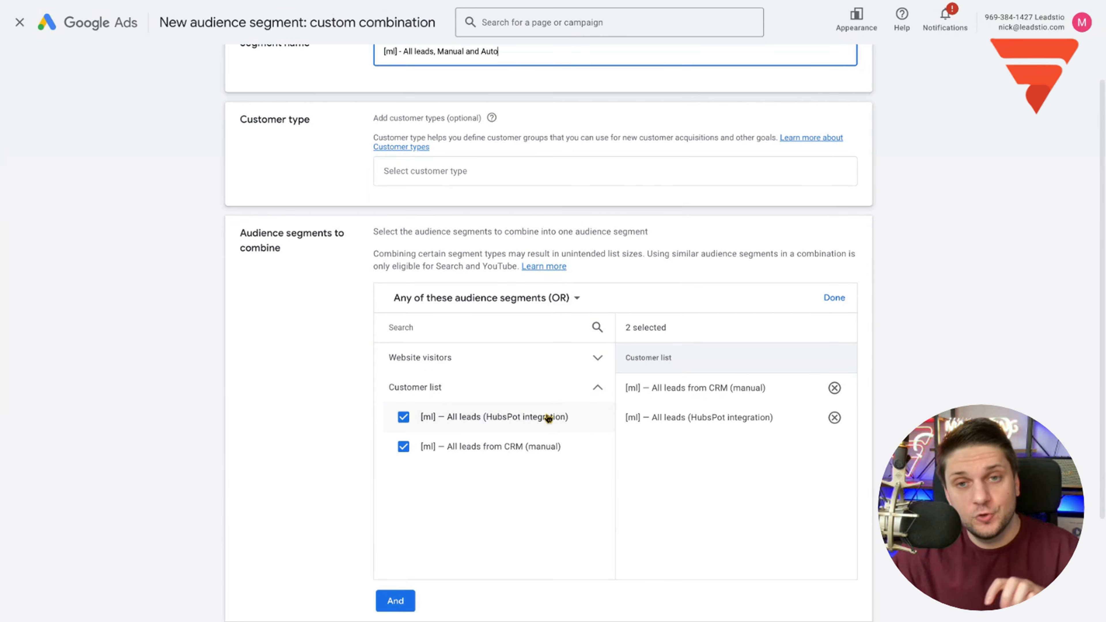
scroll(529, 466, down, 3)
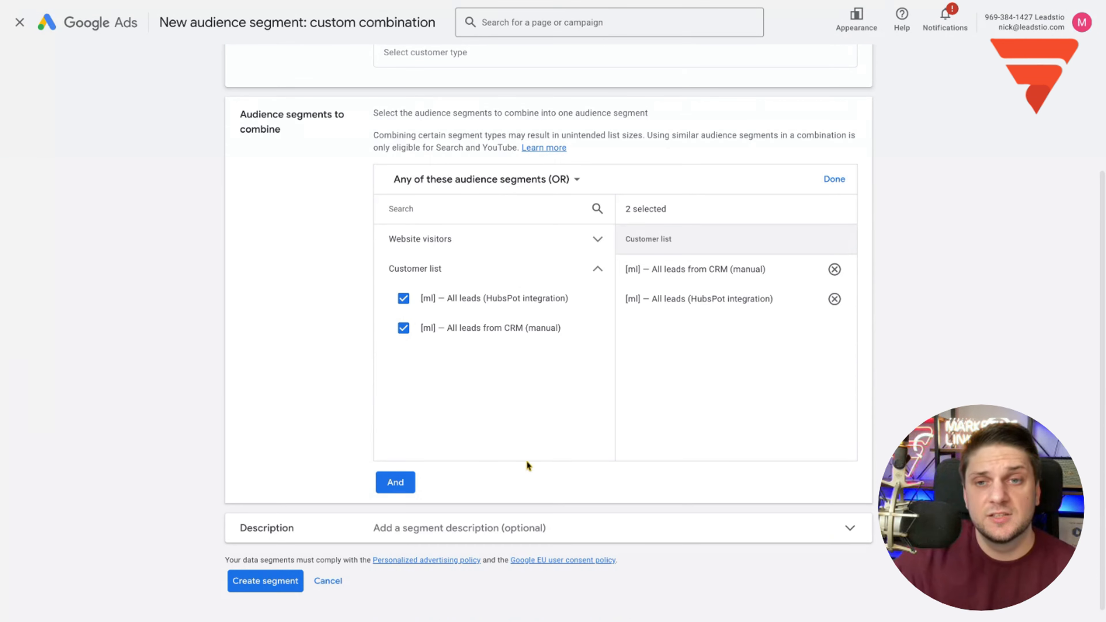
scroll(549, 449, up, 1)
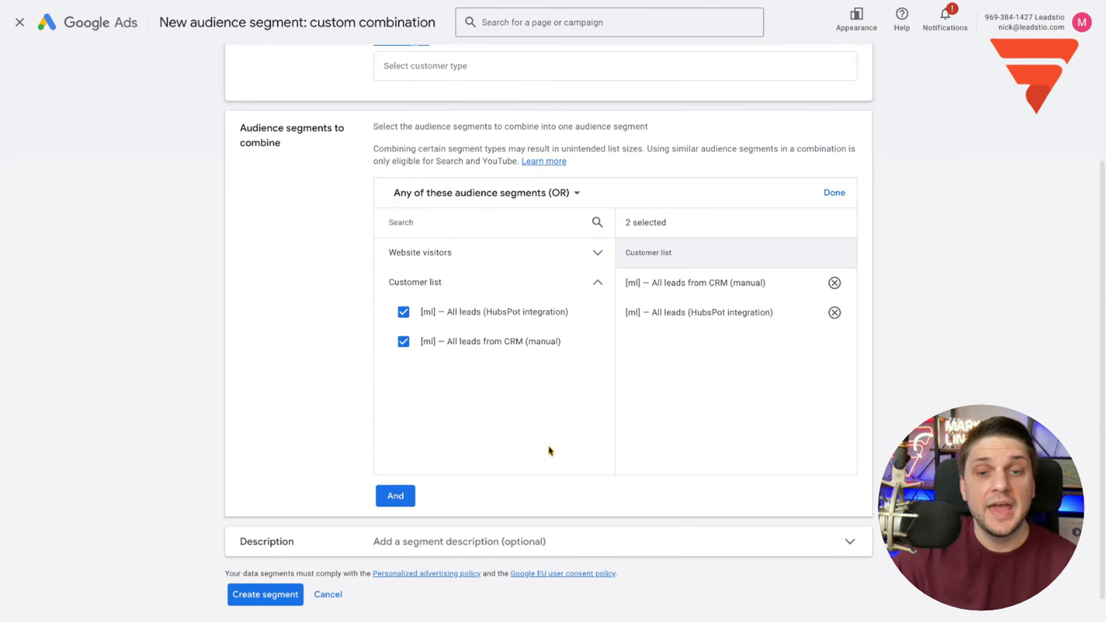
scroll(526, 492, up, 3)
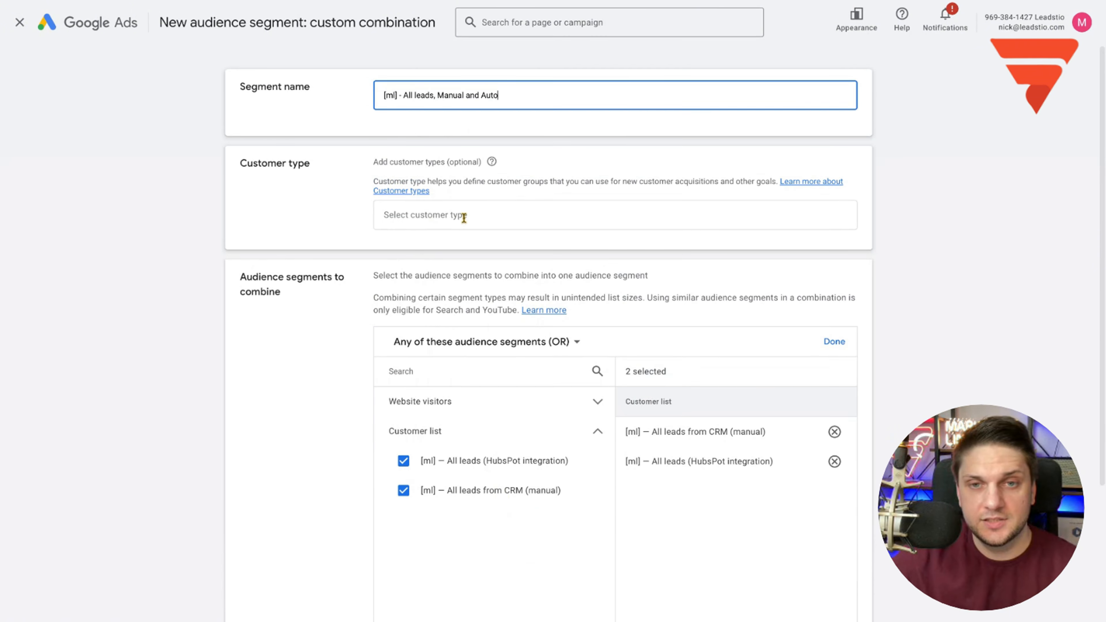
click(463, 216)
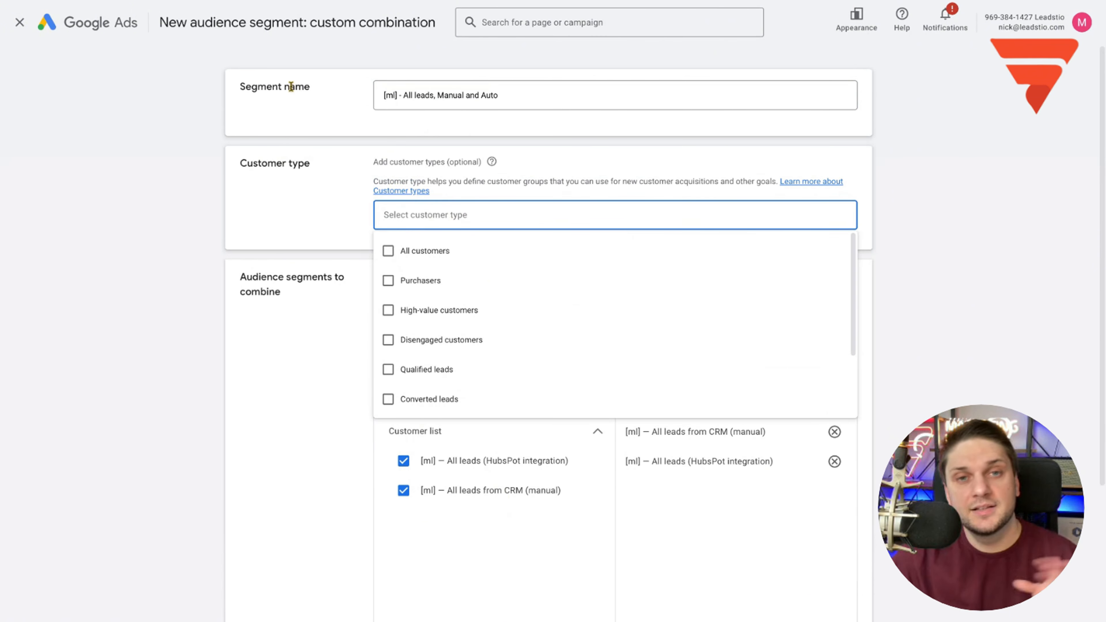
click(593, 93)
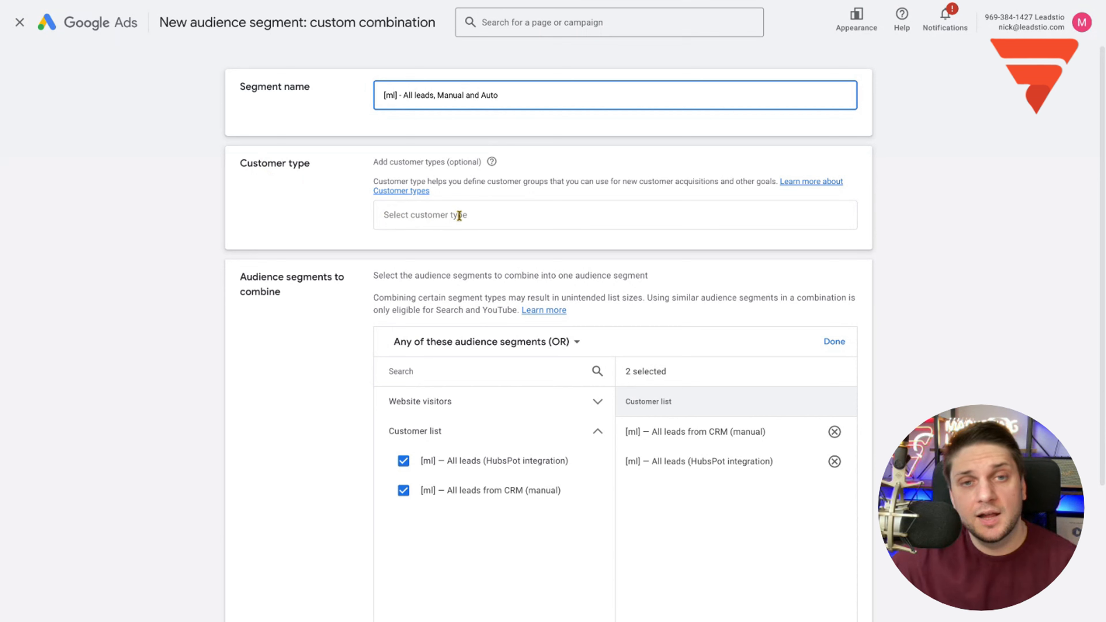
click(474, 220)
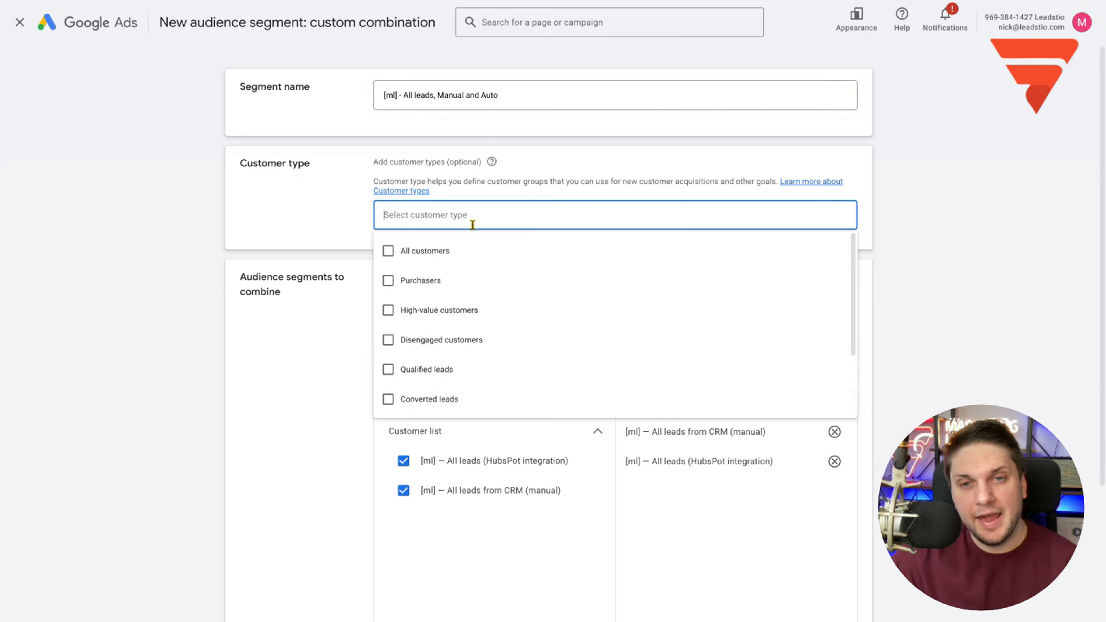
click(419, 586)
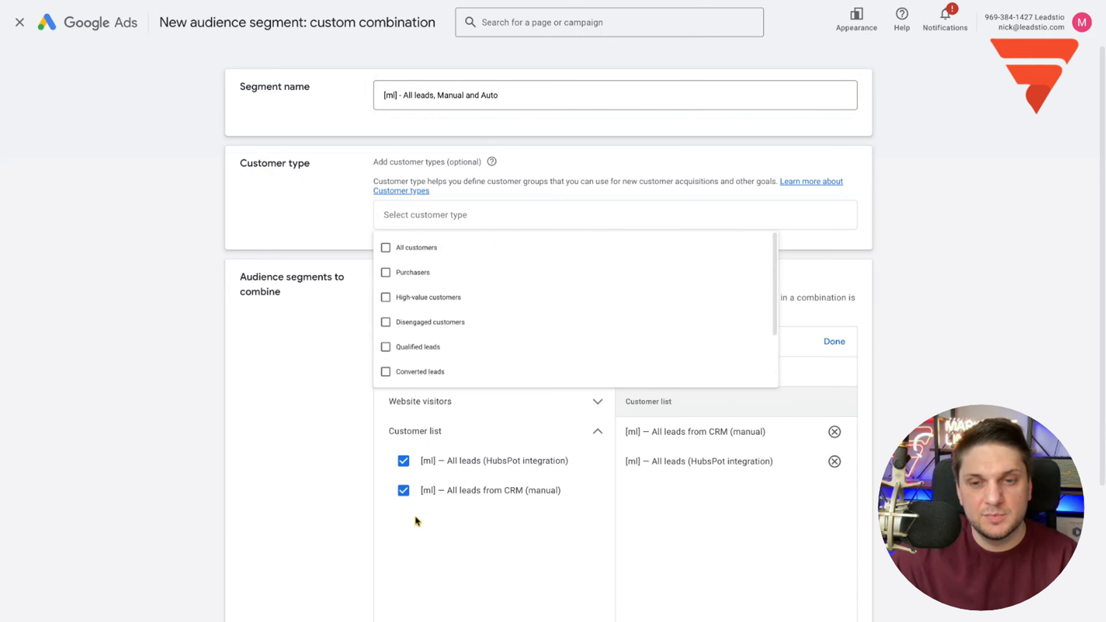
click(462, 217)
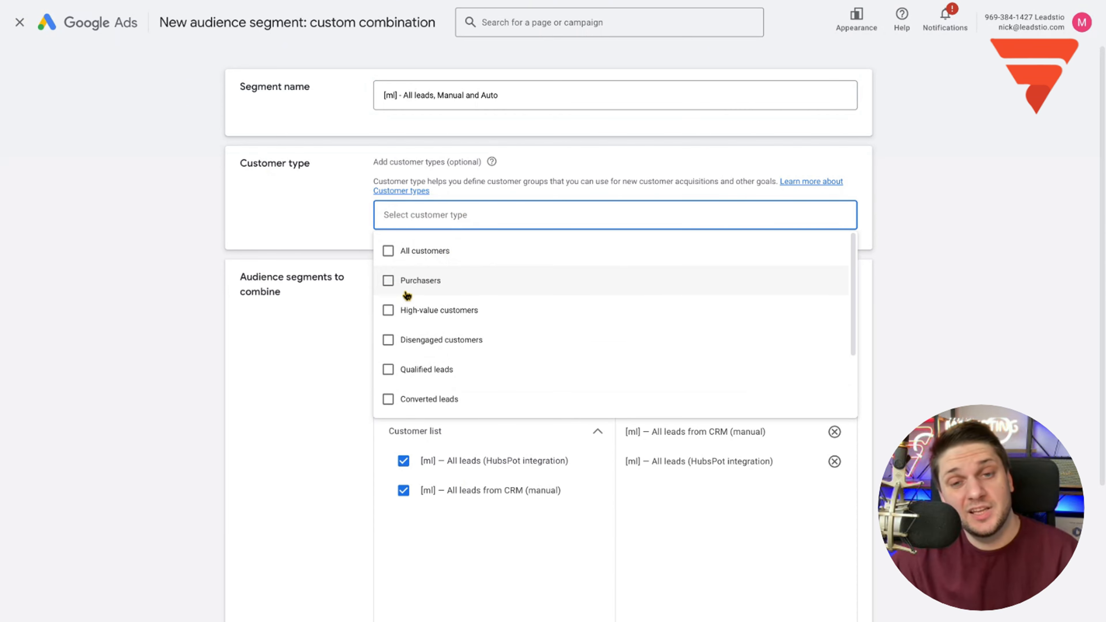
scroll(409, 348, down, 1)
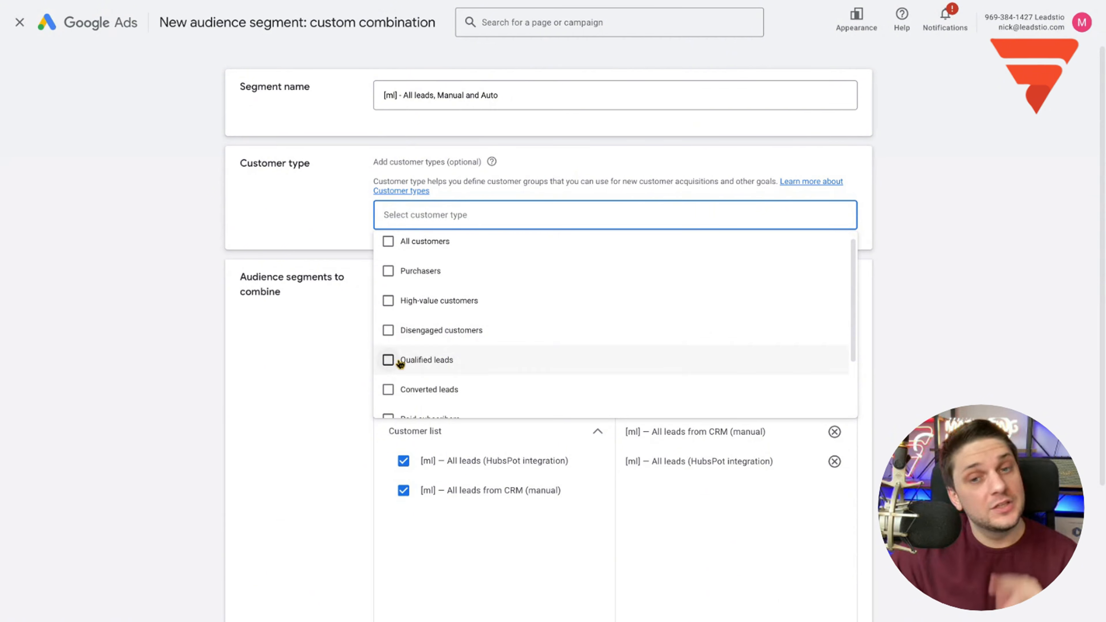
drag(489, 533, 427, 464)
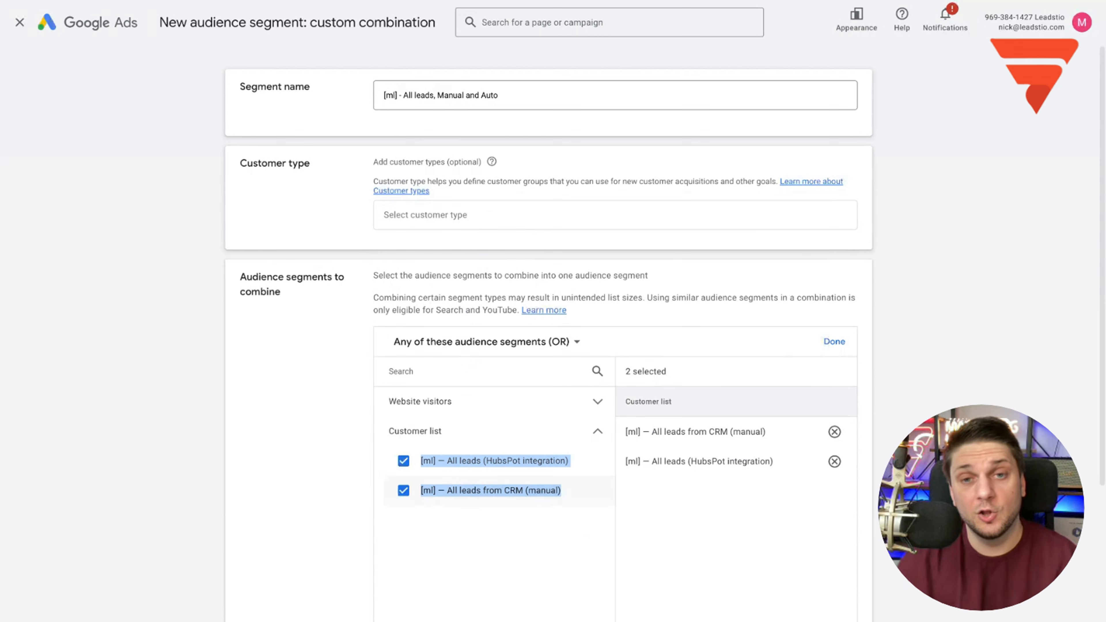
click(482, 214)
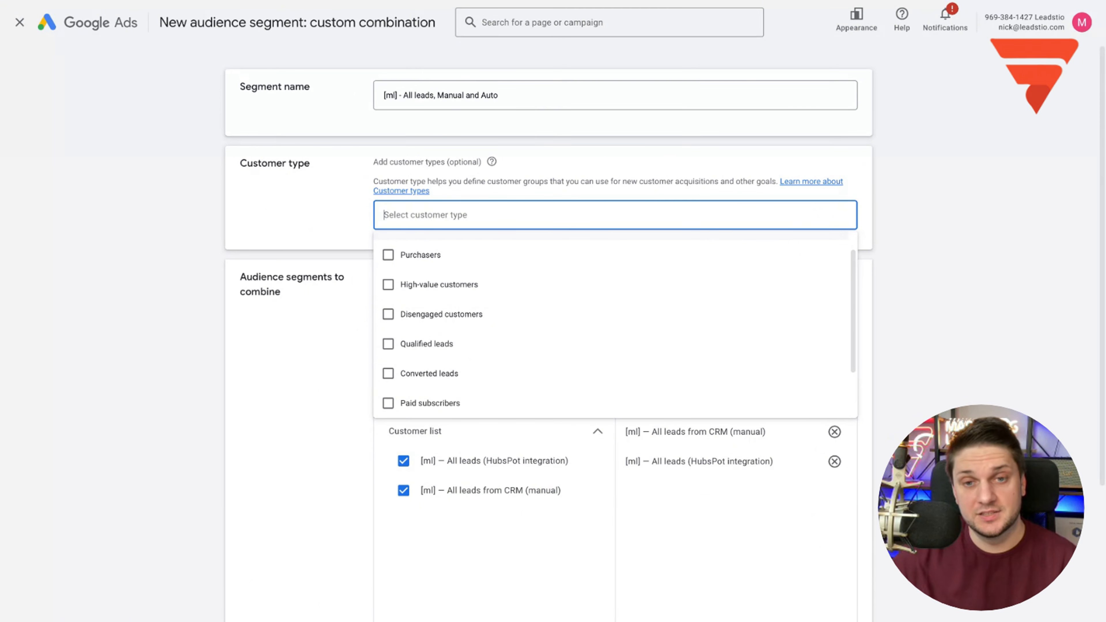
scroll(461, 322, down, 2)
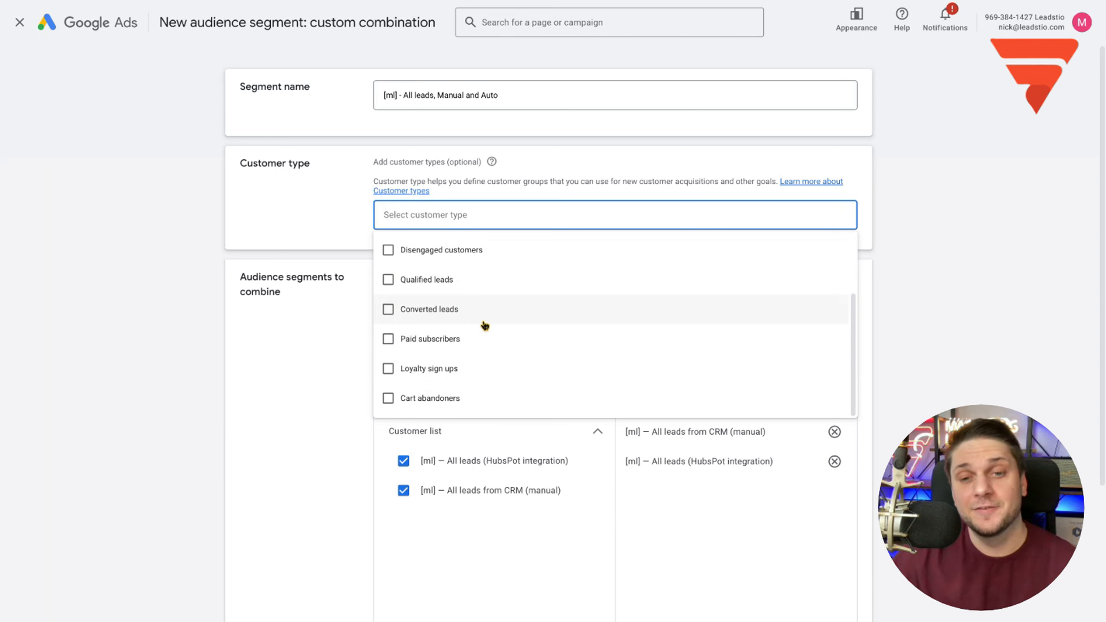
click(915, 209)
Copy the segment name "[ml] - All leads, Manual and Auto" into the segment's description
scroll(894, 271, down, 2)
scroll(675, 386, down, 2)
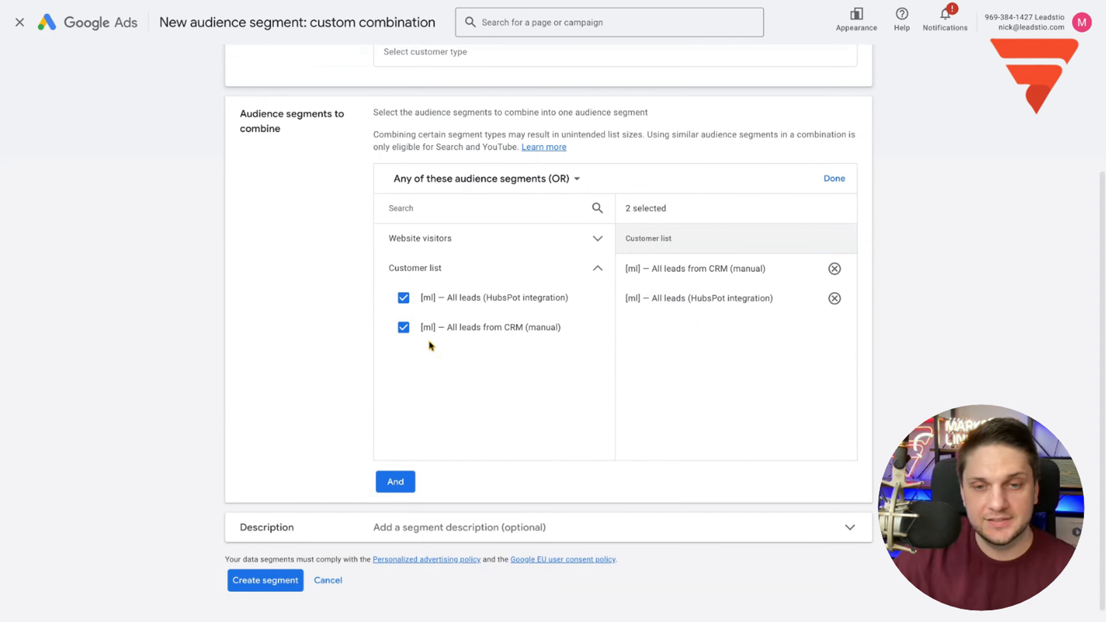
click(472, 505)
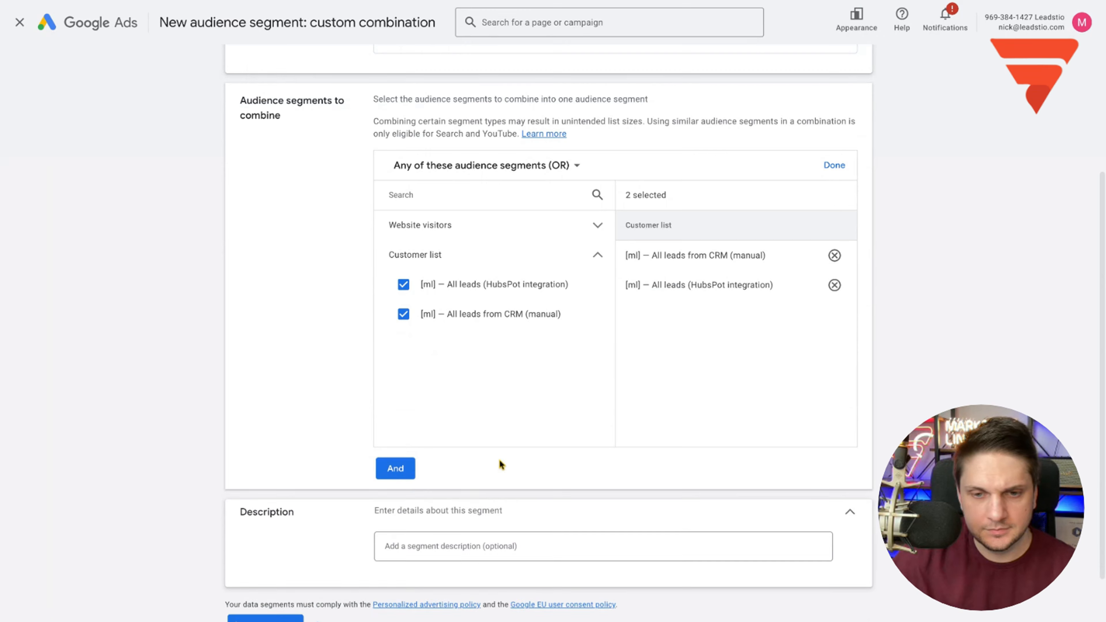
click(428, 489)
scroll(449, 431, up, 5)
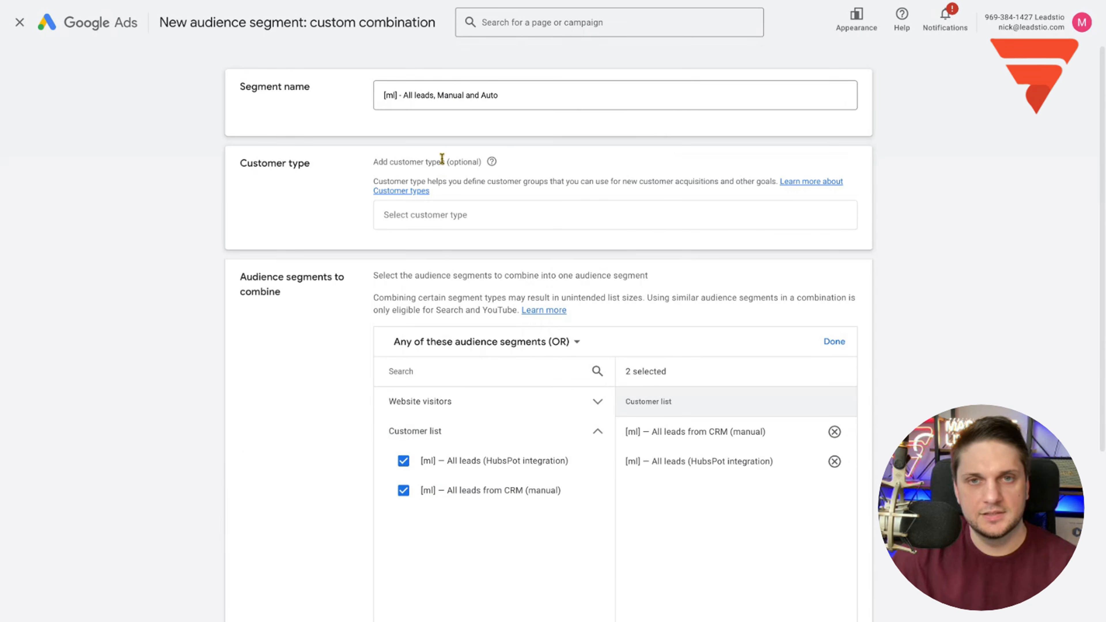
click(481, 101)
key(super+a)
key(super+c)
scroll(504, 250, down, 5)
click(455, 497)
key(super+v)
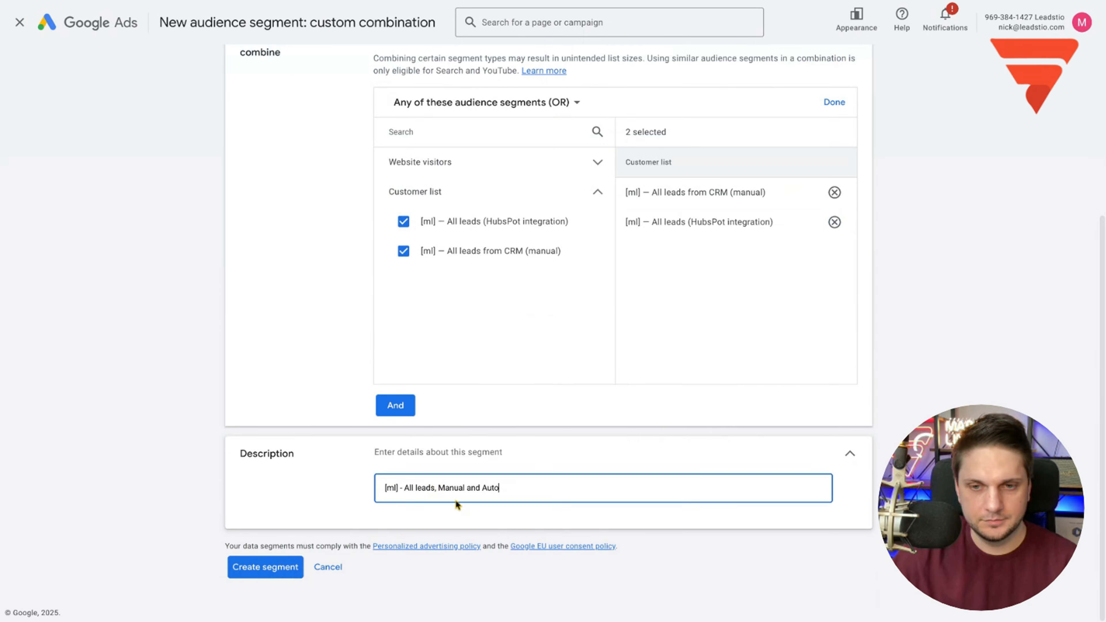
Append "(for video)" to the segment's description
text((for)
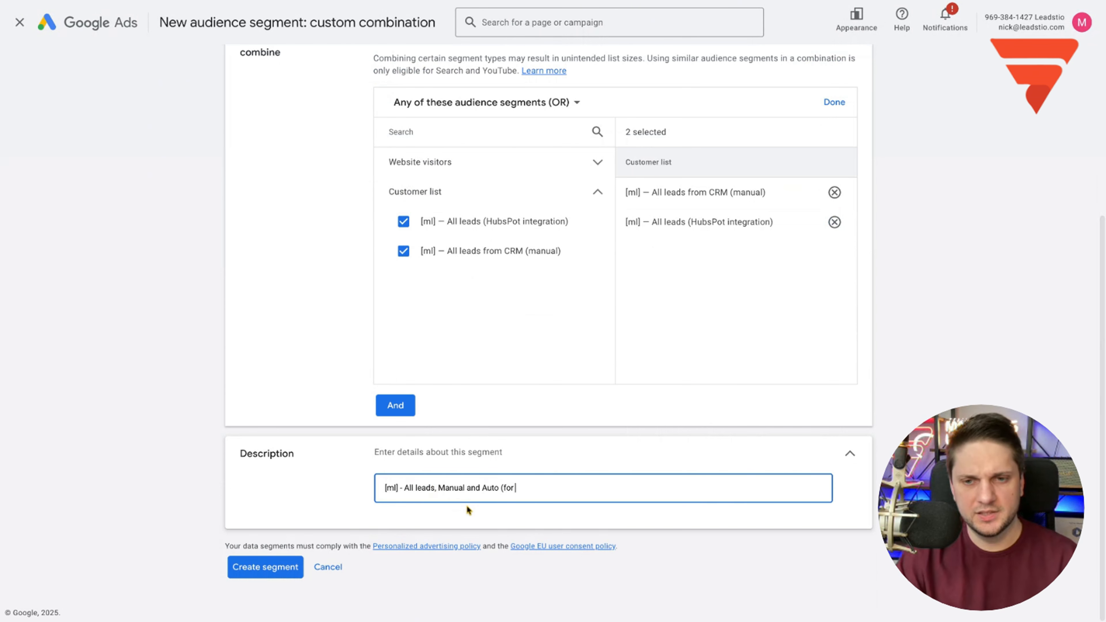
text( video))
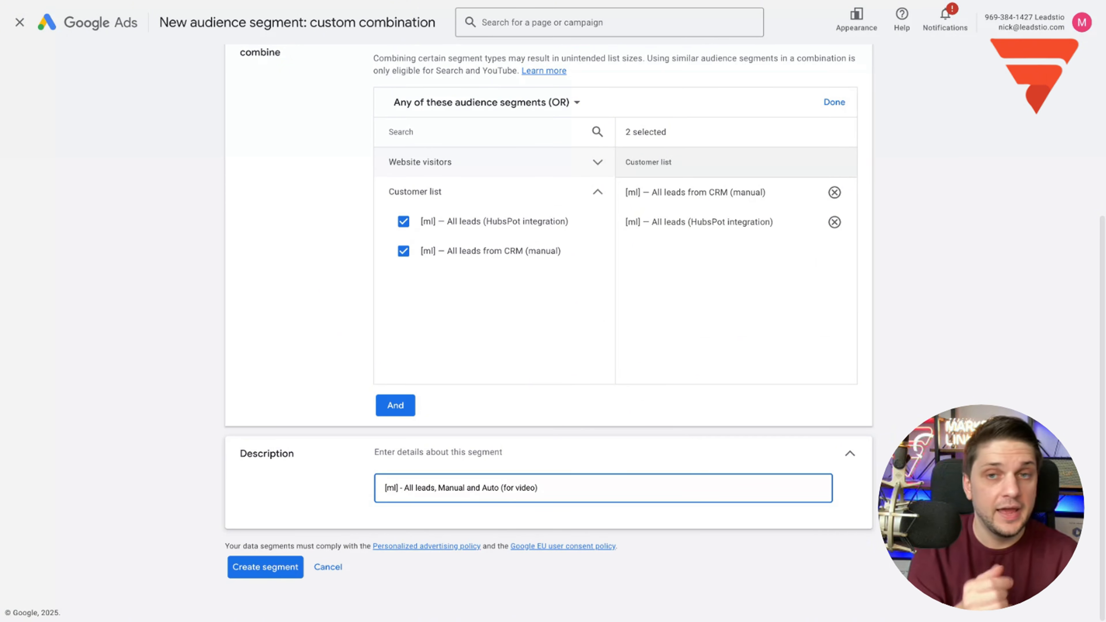
Examine the website visitor segments available for the combination without selecting any
click(573, 157)
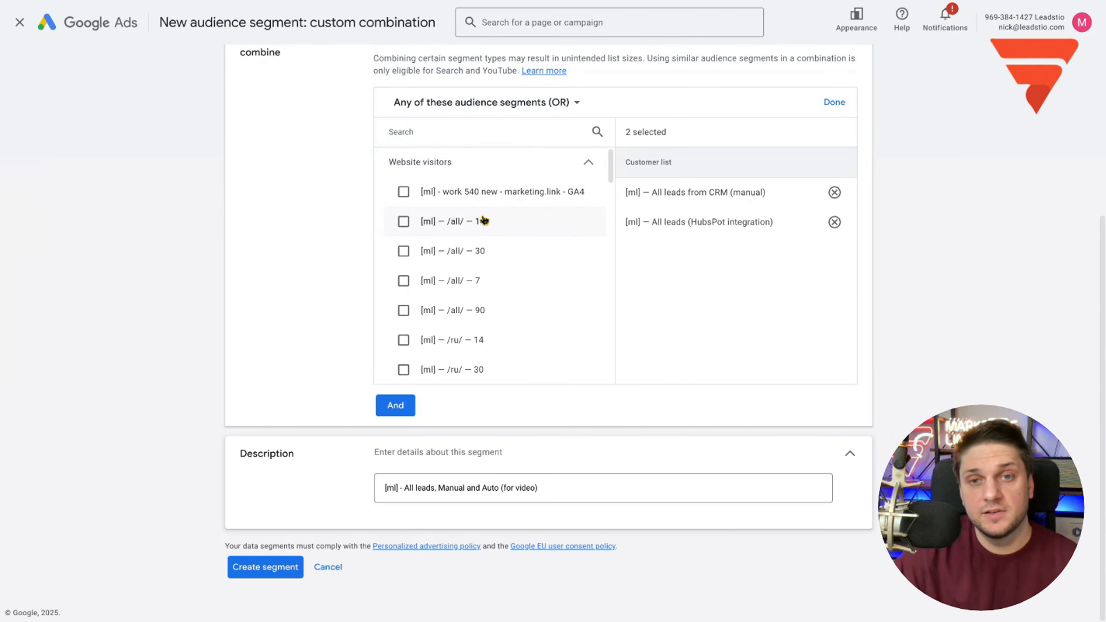
scroll(480, 244, down, 5)
scroll(505, 257, up, 5)
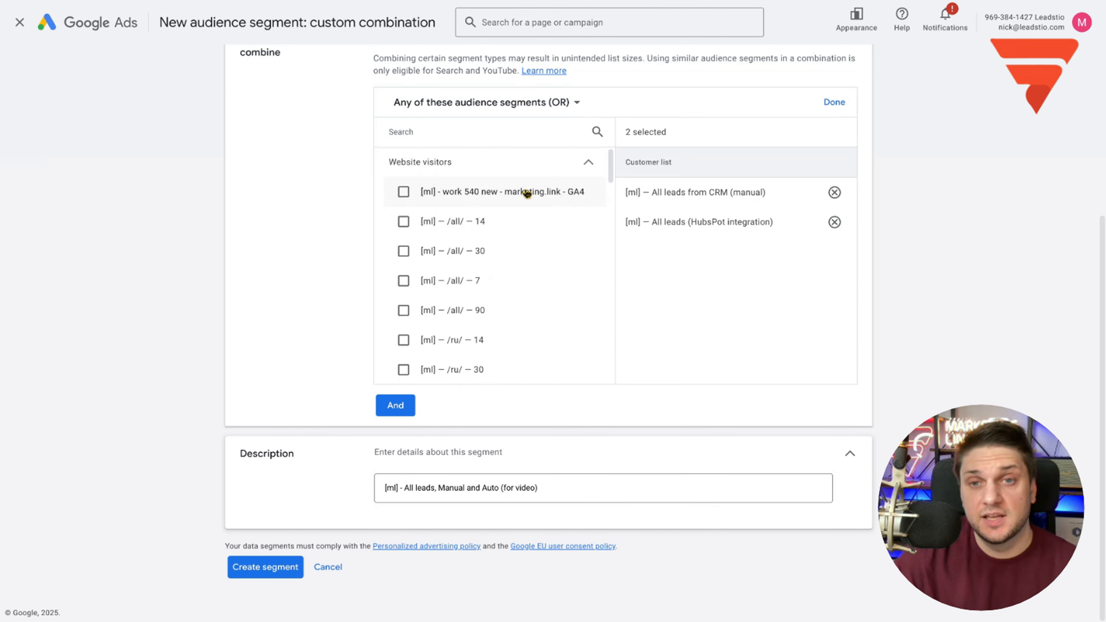
click(591, 163)
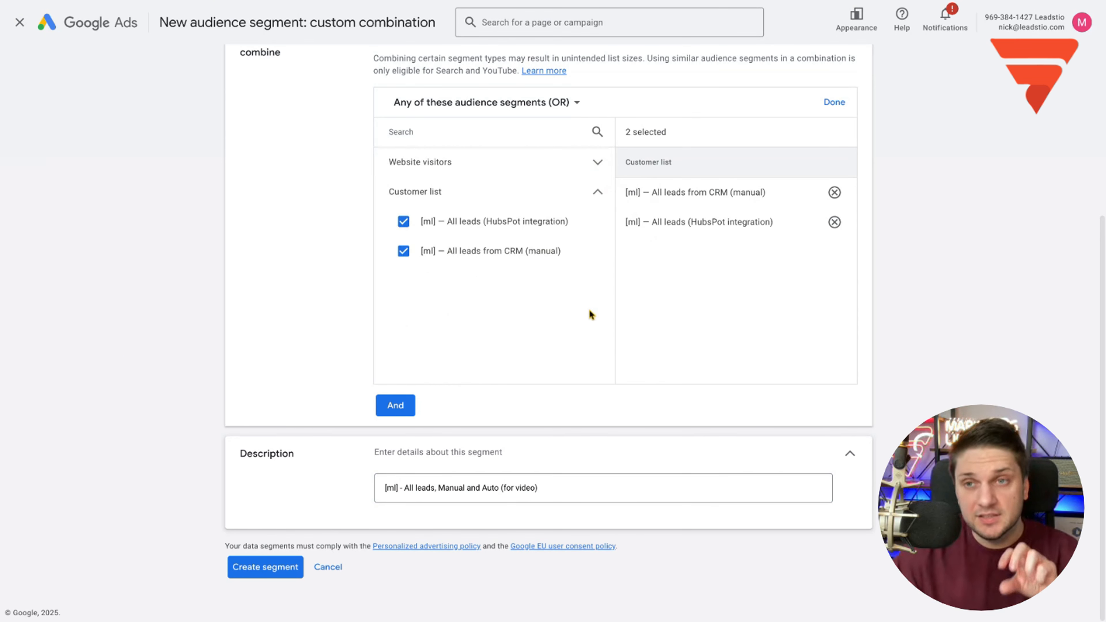
Review the name, combined lists and description, and create the custom combination segment
scroll(653, 322, up, 5)
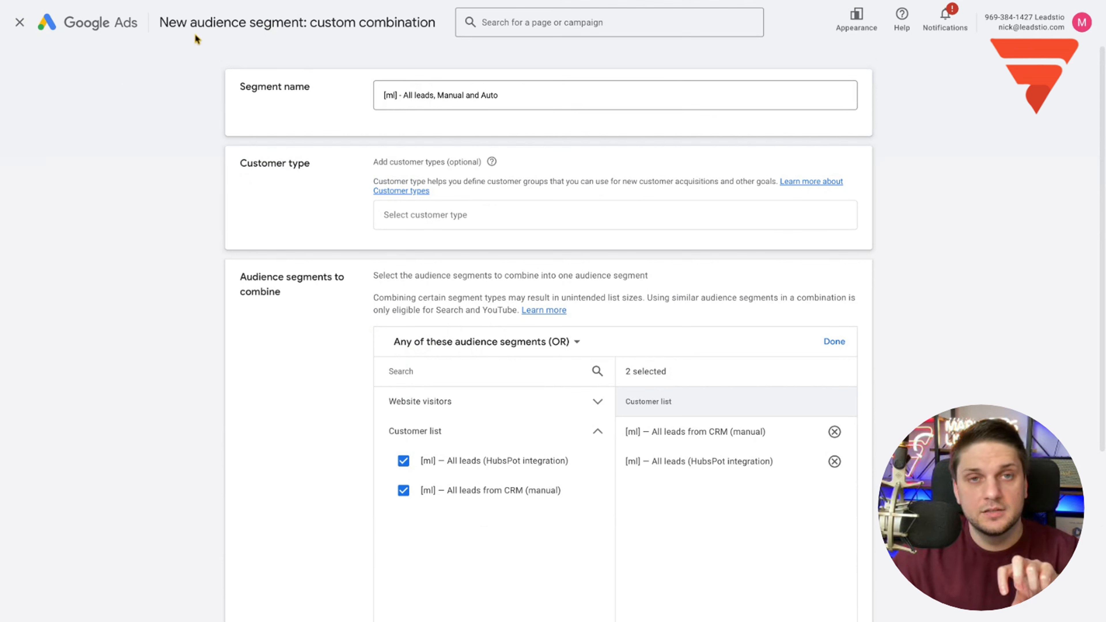
scroll(361, 265, down, 3)
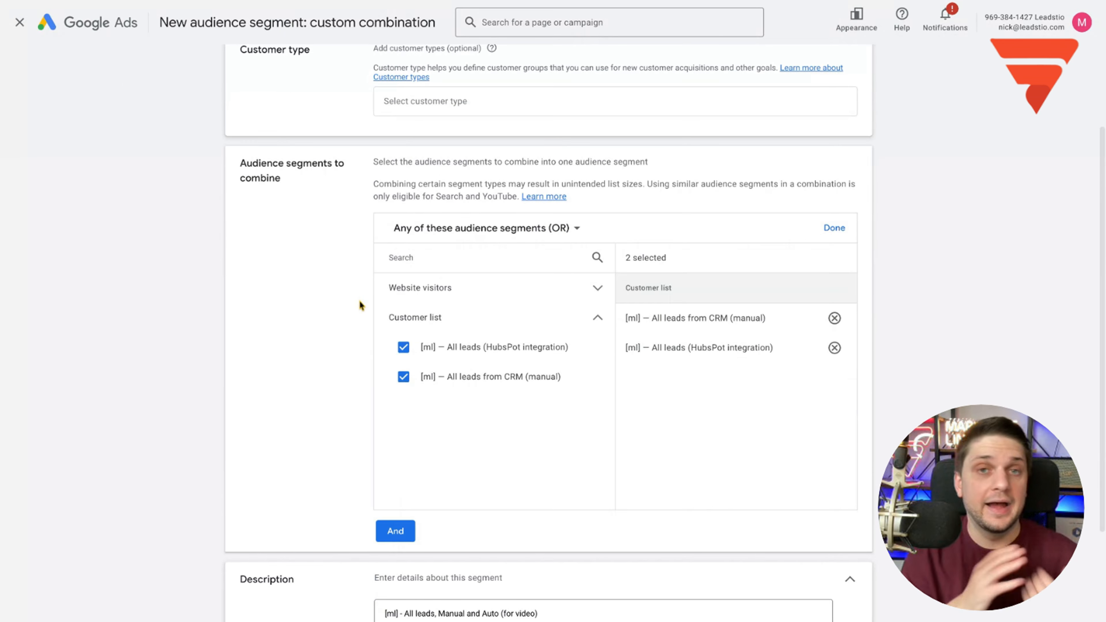
scroll(505, 384, down, 3)
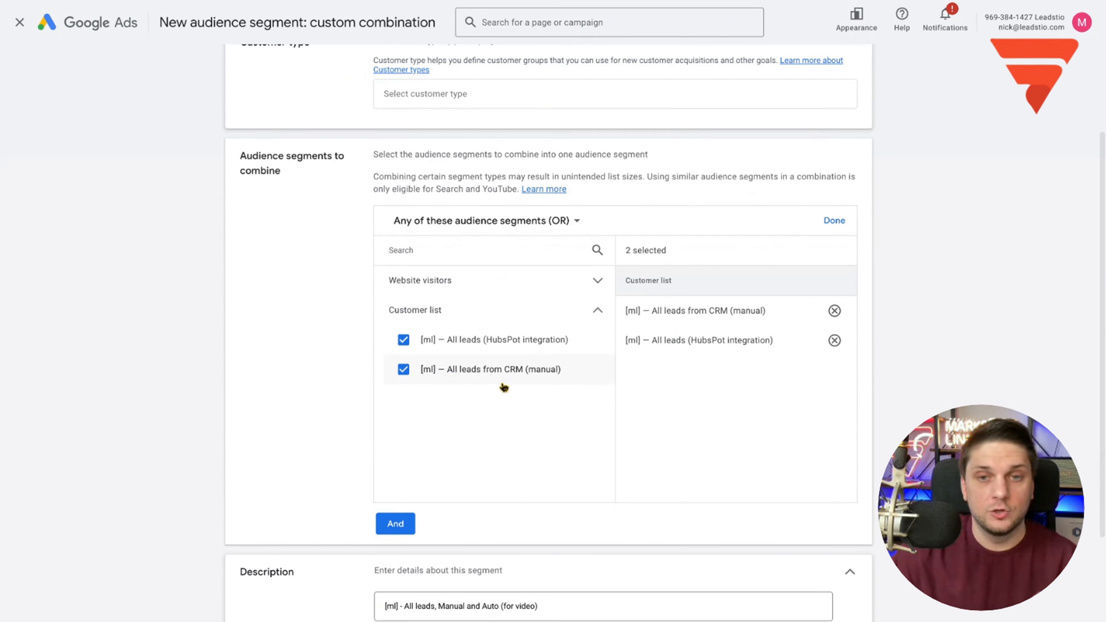
drag(598, 511, 379, 496)
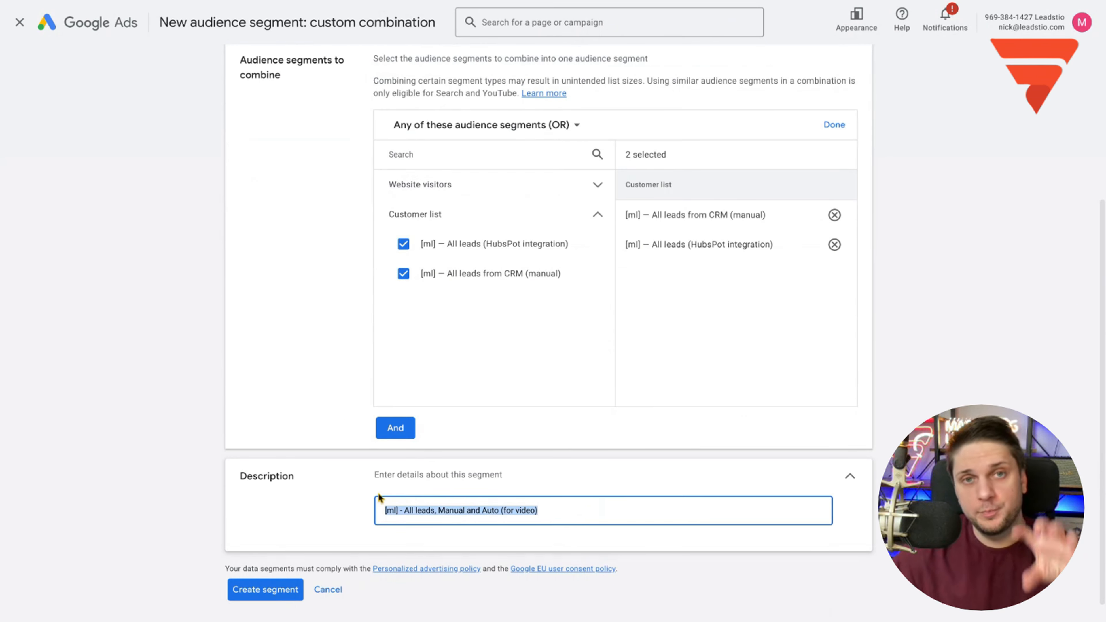
click(293, 591)
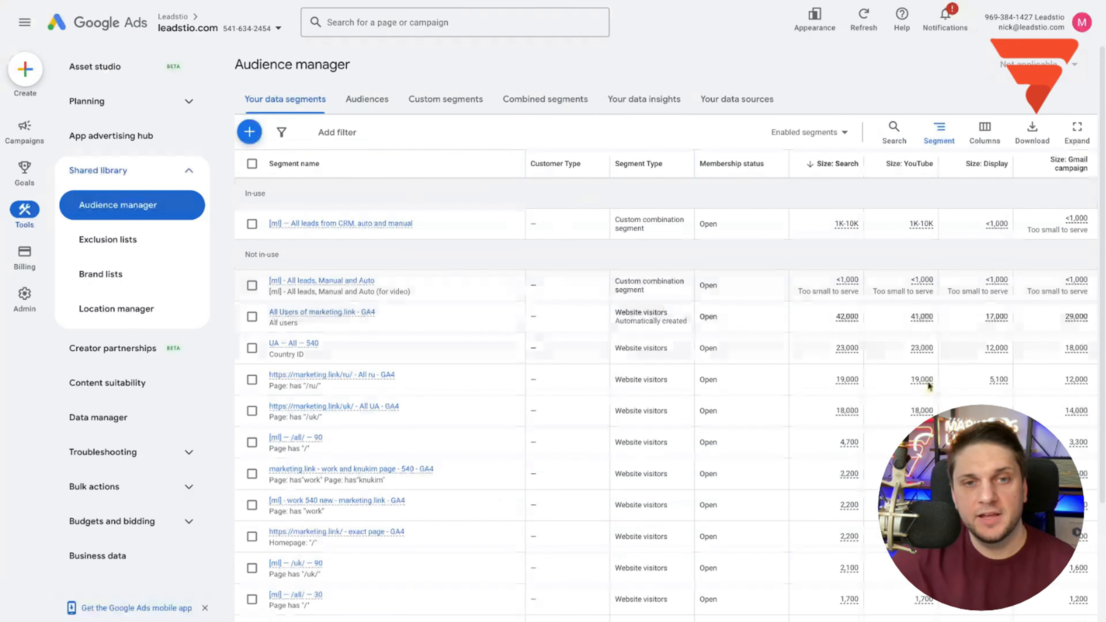
Check the new "[ml] - All leads, Manual and Auto" segment's row and what it can be added to, leaving it unselected
drag(622, 281, 806, 288)
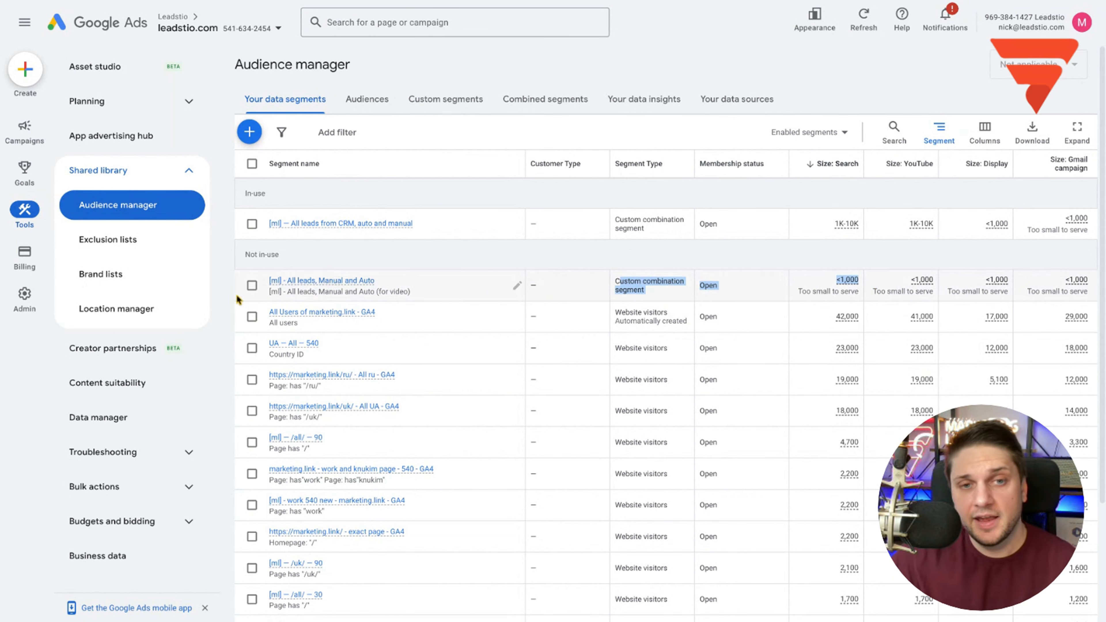
click(252, 286)
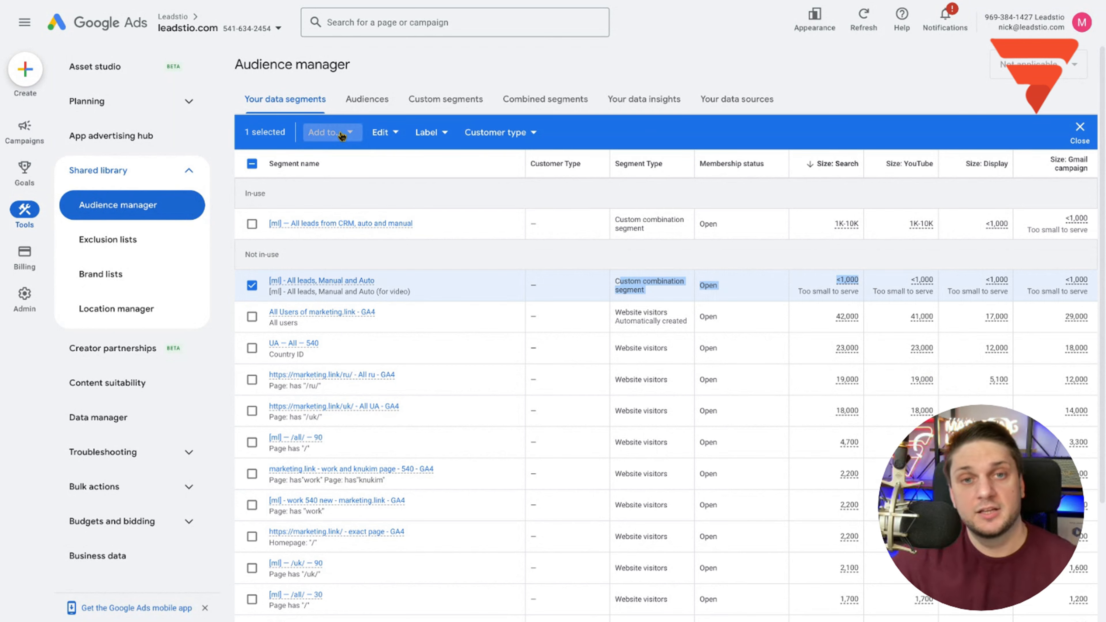
click(328, 133)
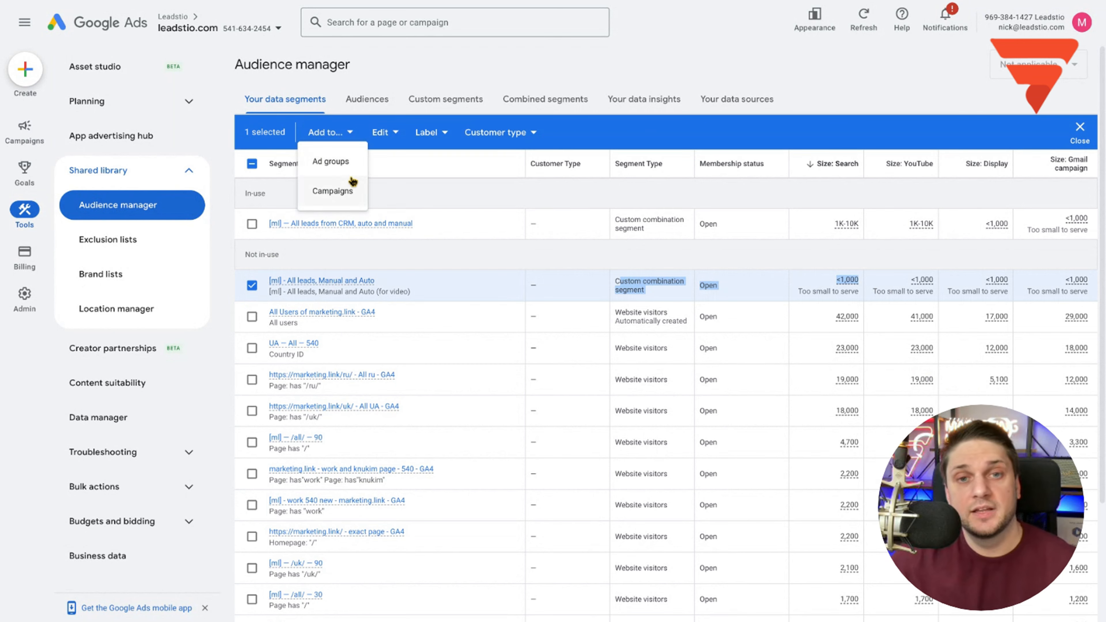
click(252, 285)
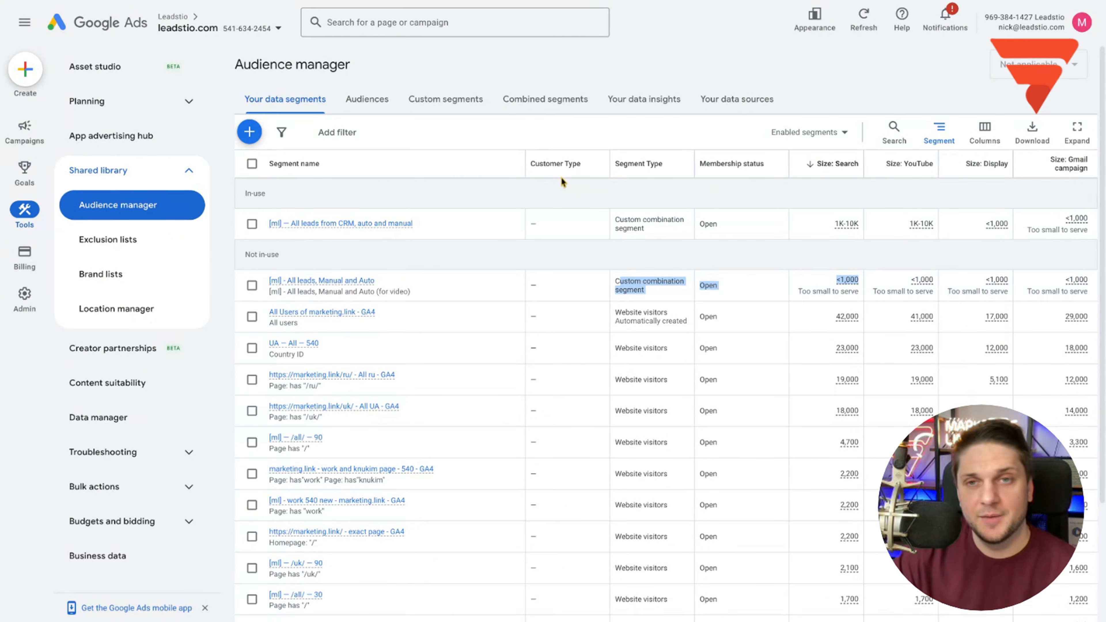
Start a new combined audience segment in Audience manager and name it "All lead, who was on PPC"
click(539, 99)
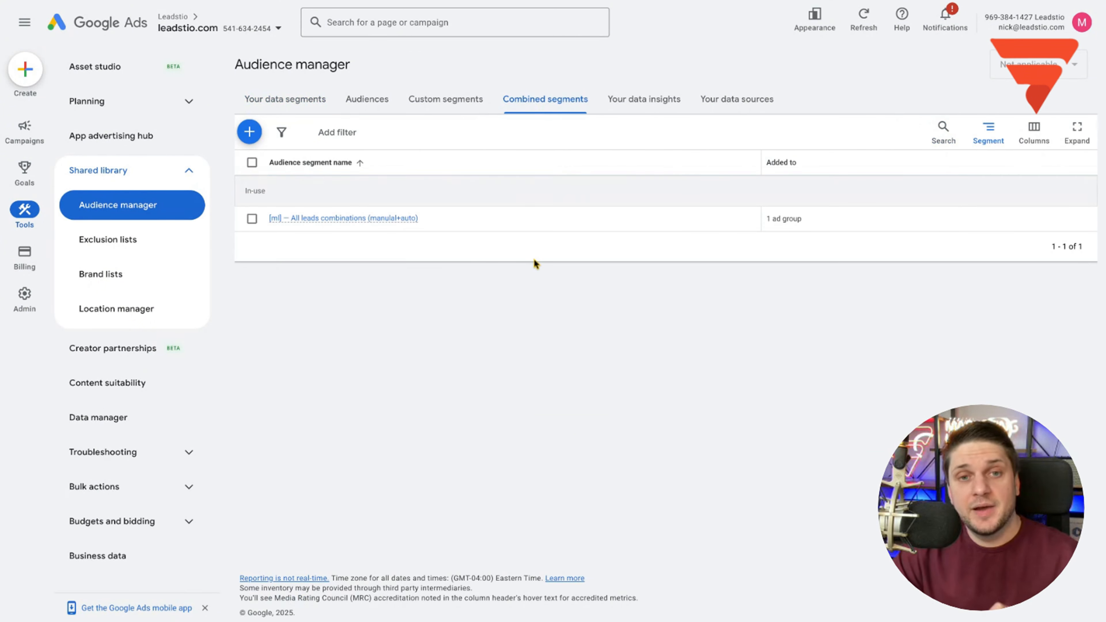
click(249, 131)
click(354, 140)
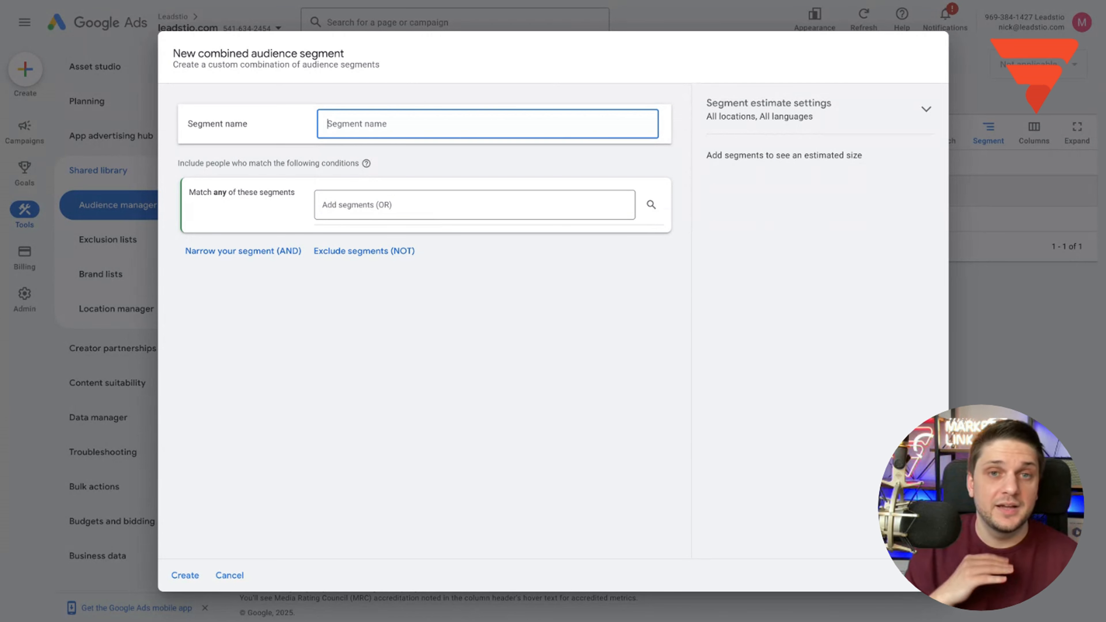
text(All)
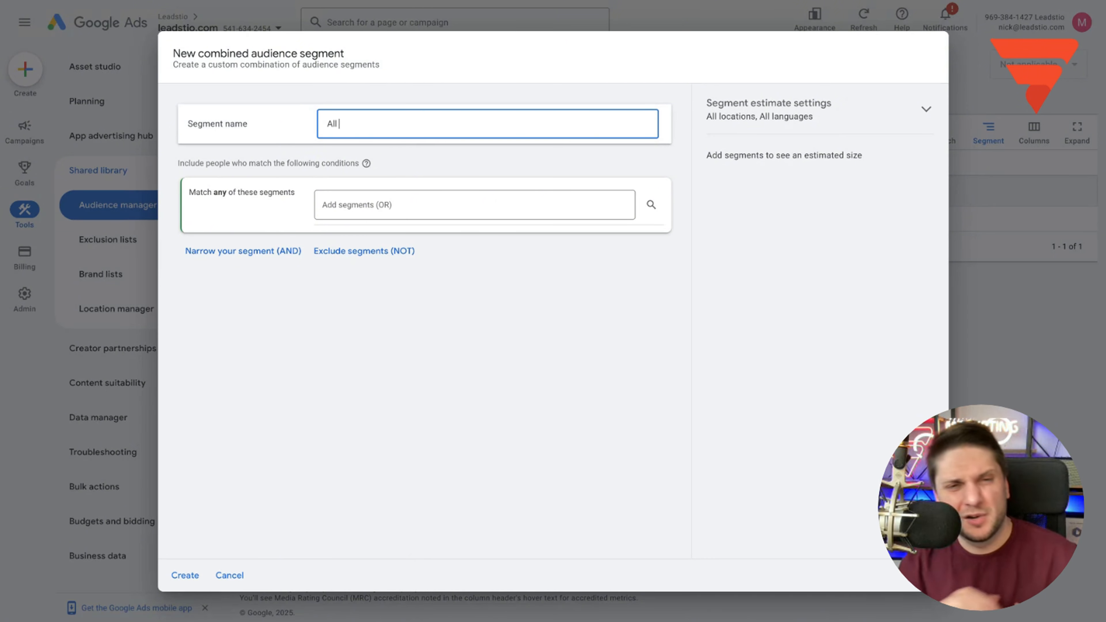
click(396, 204)
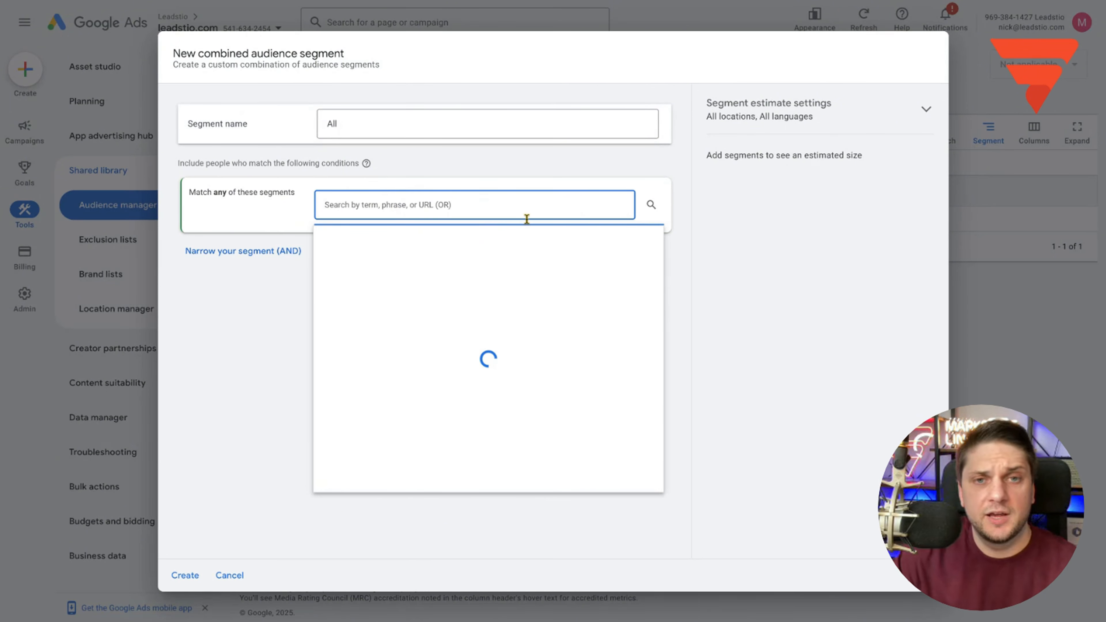
click(425, 126)
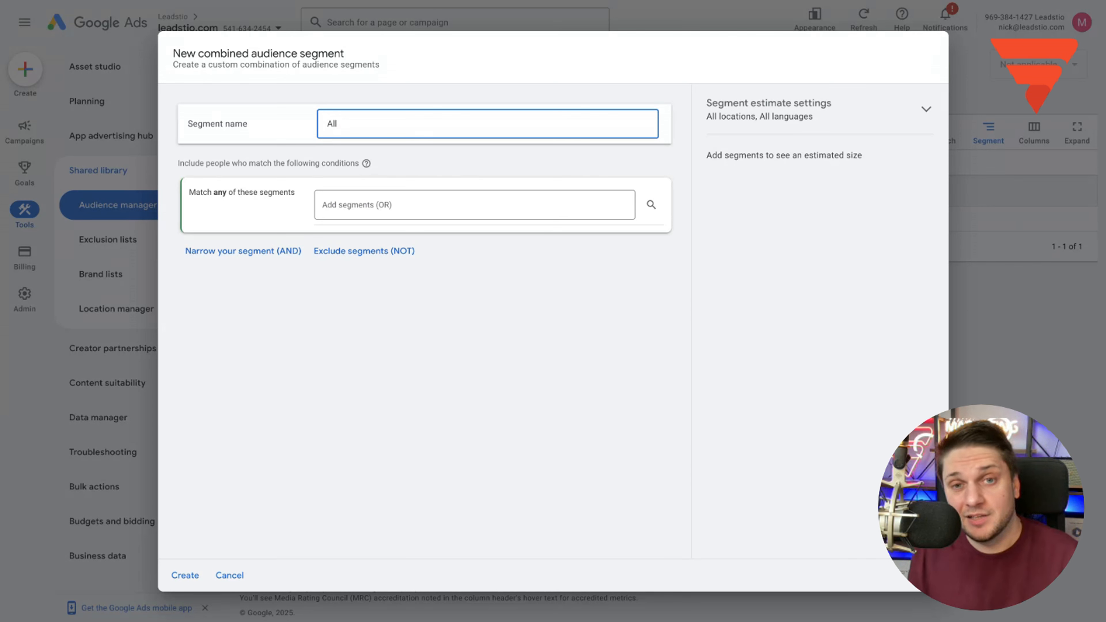
text(lead)
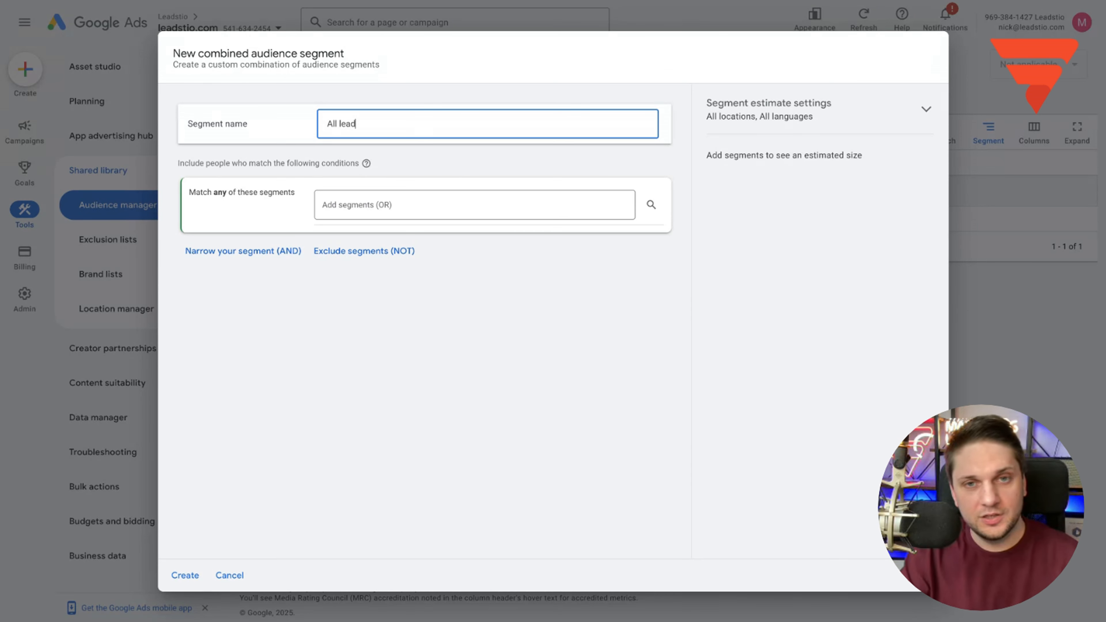
text(, who was on PPC)
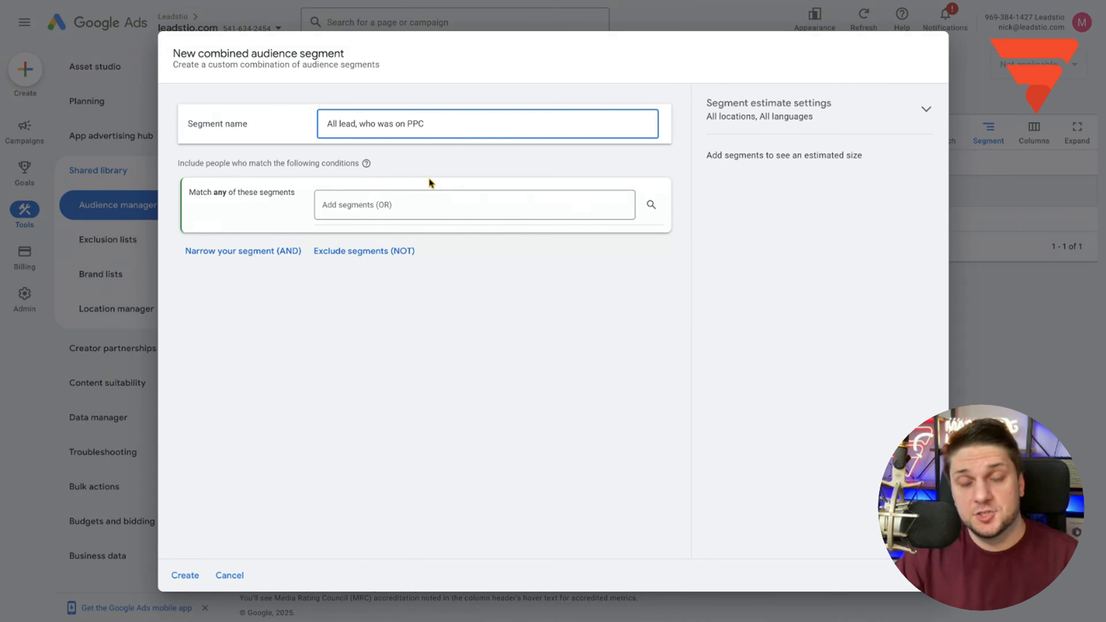
Include people matching any of the customer lists "[ml] — All leads (HubSpot integration)" and "[ml] — All leads from CRM (manual)"
click(431, 210)
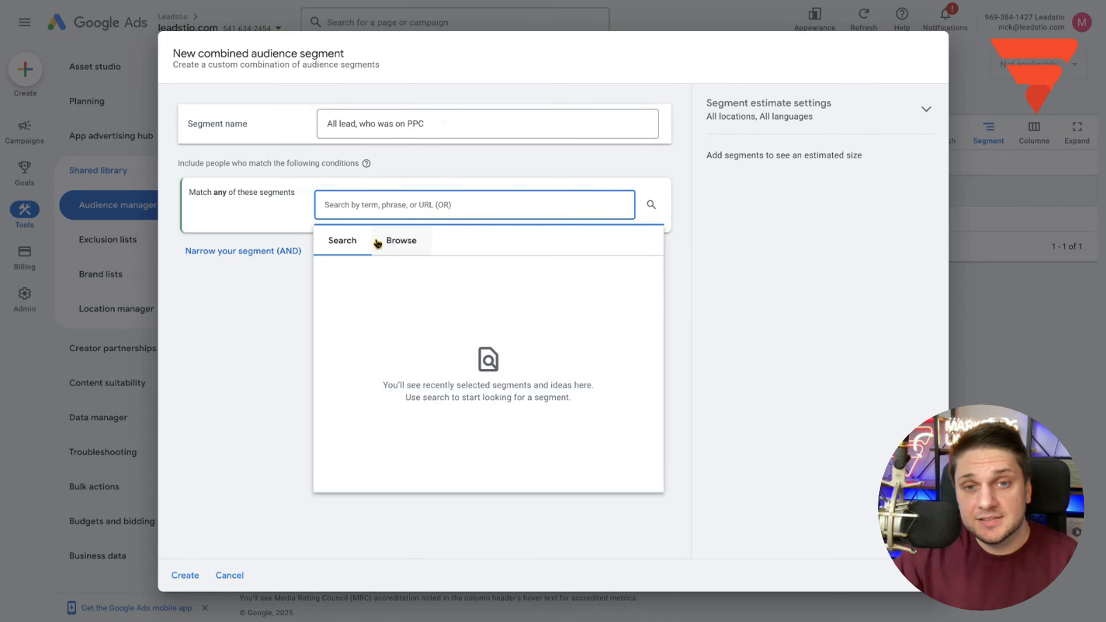
click(379, 241)
scroll(466, 371, down, 1)
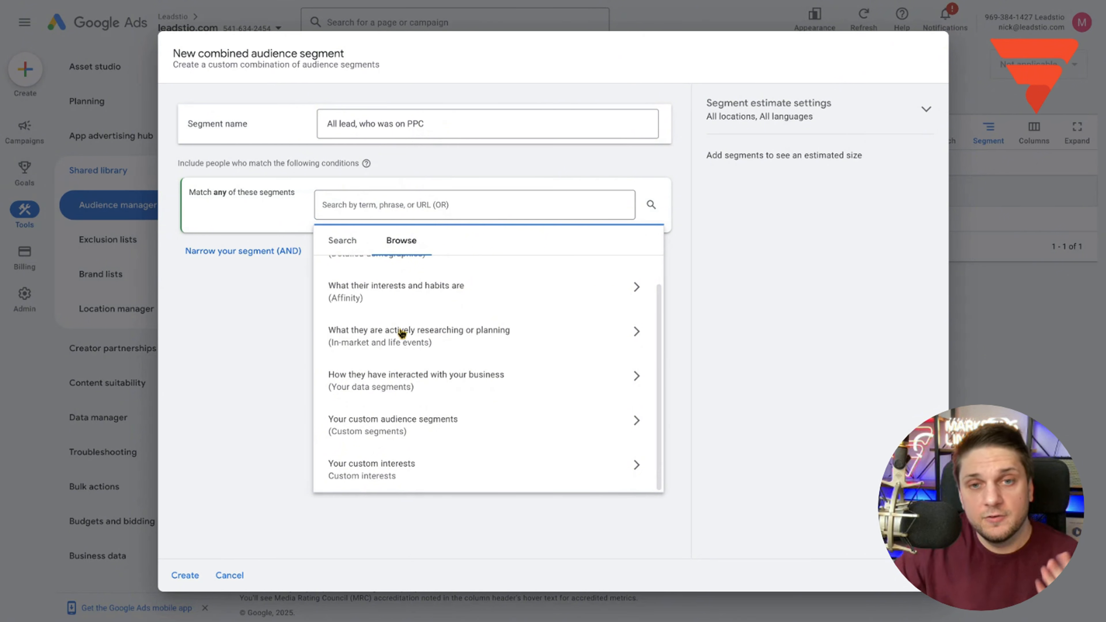
click(496, 435)
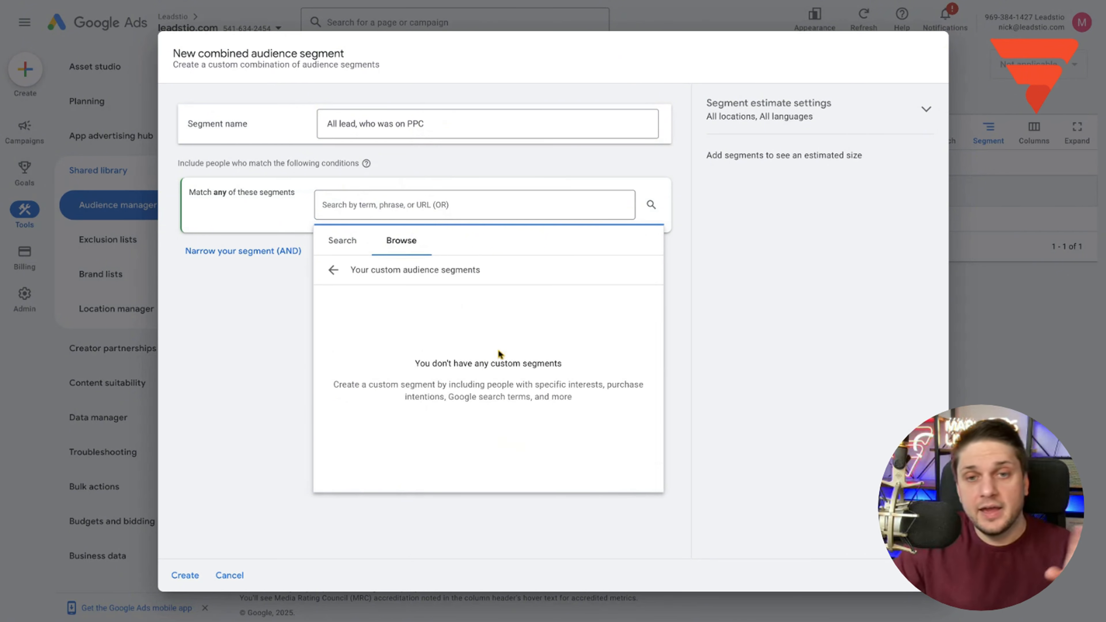
click(337, 274)
scroll(496, 423, down, 1)
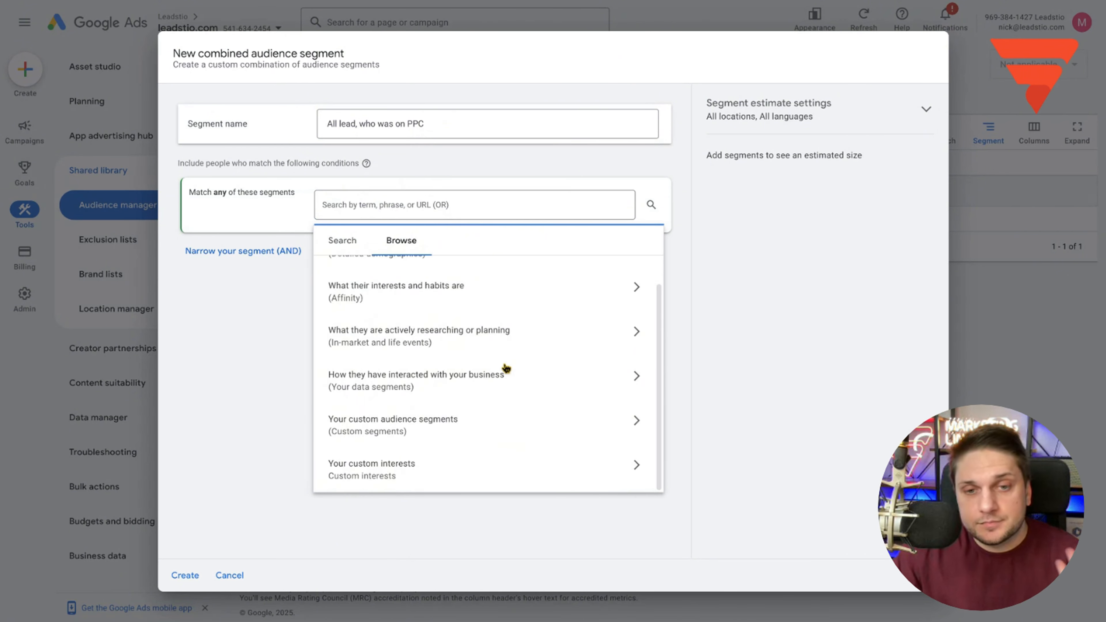
click(459, 383)
click(492, 328)
click(346, 359)
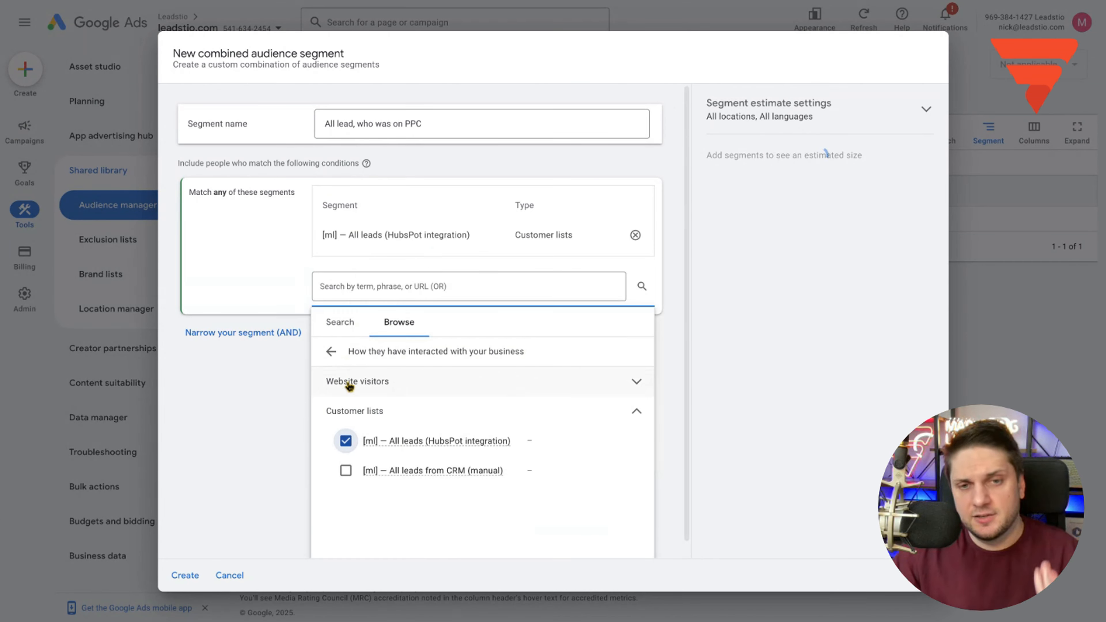
click(346, 470)
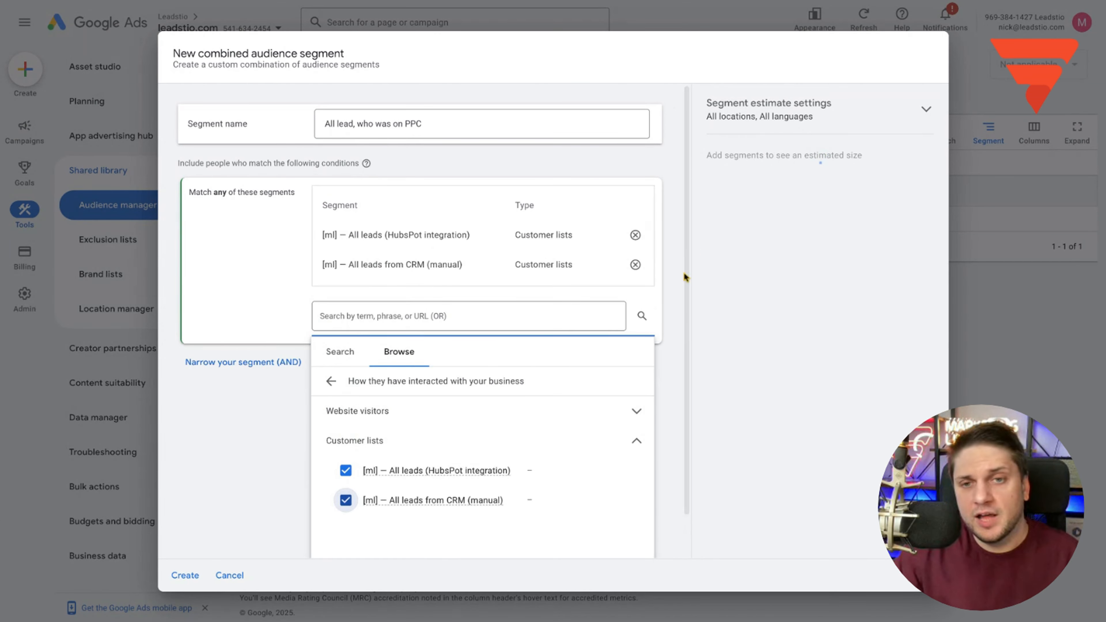
click(772, 332)
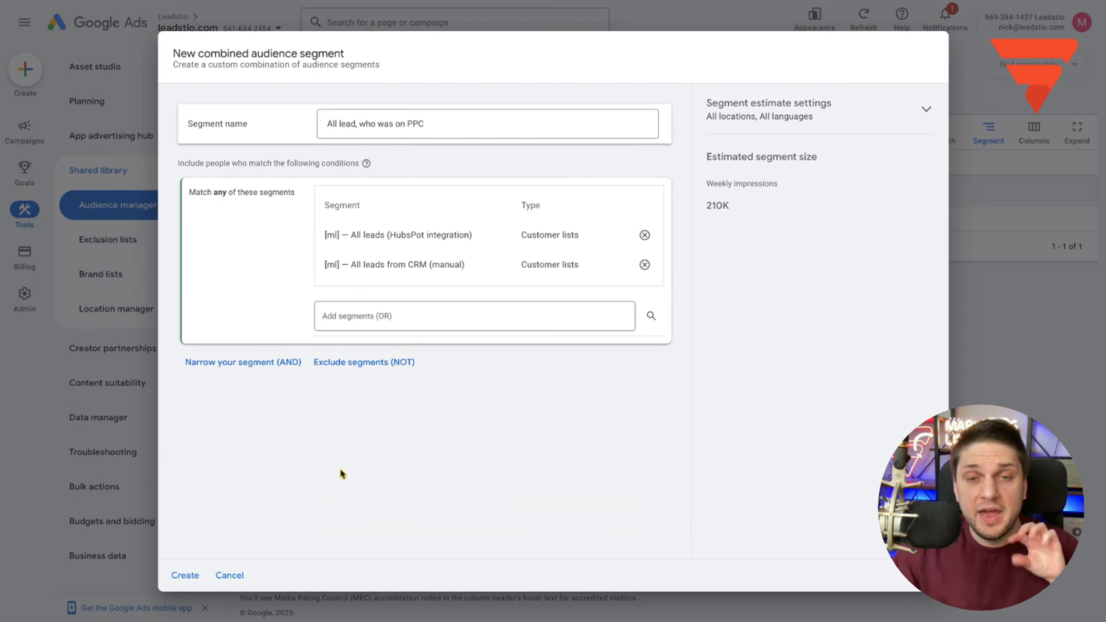
Narrow the combined segment with an additional AND condition and browse its segment categories, including the custom audience segments
click(239, 363)
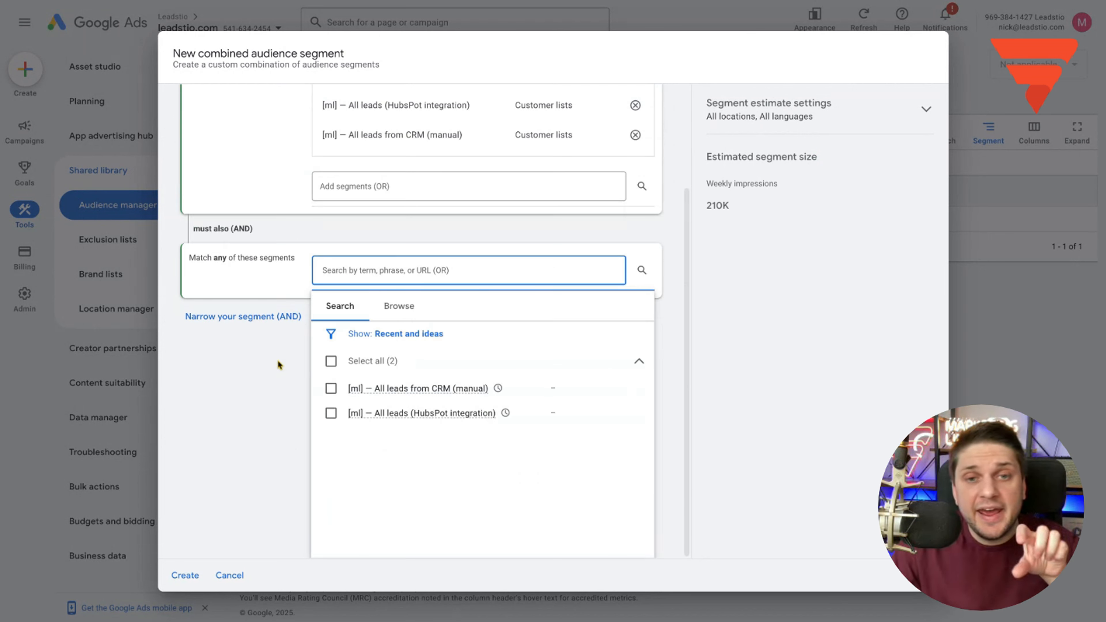
click(401, 310)
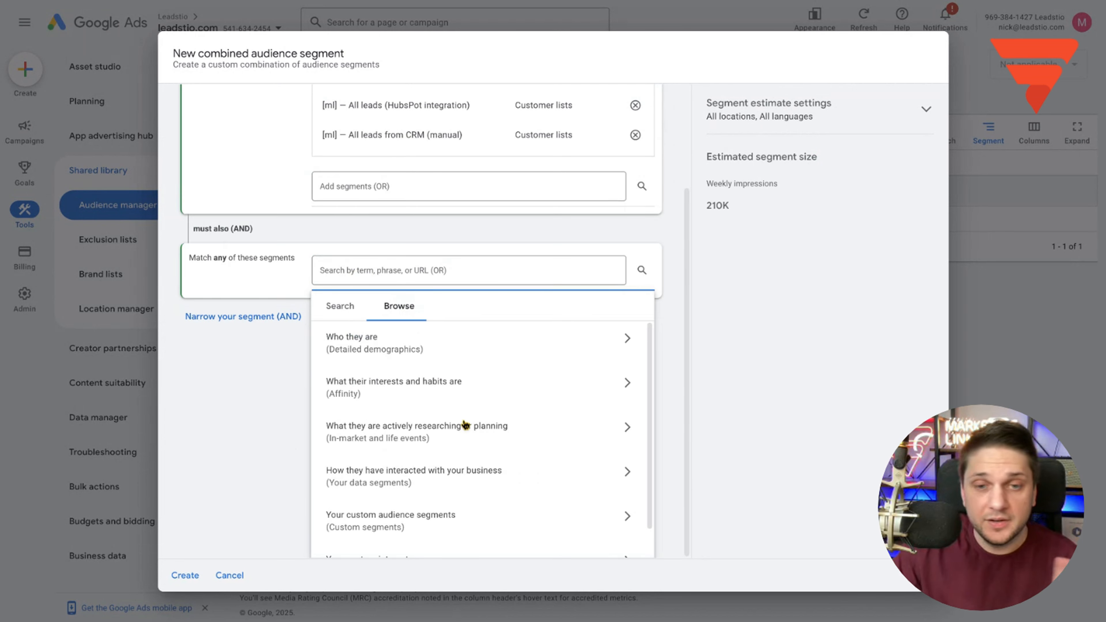
scroll(457, 433, down, 1)
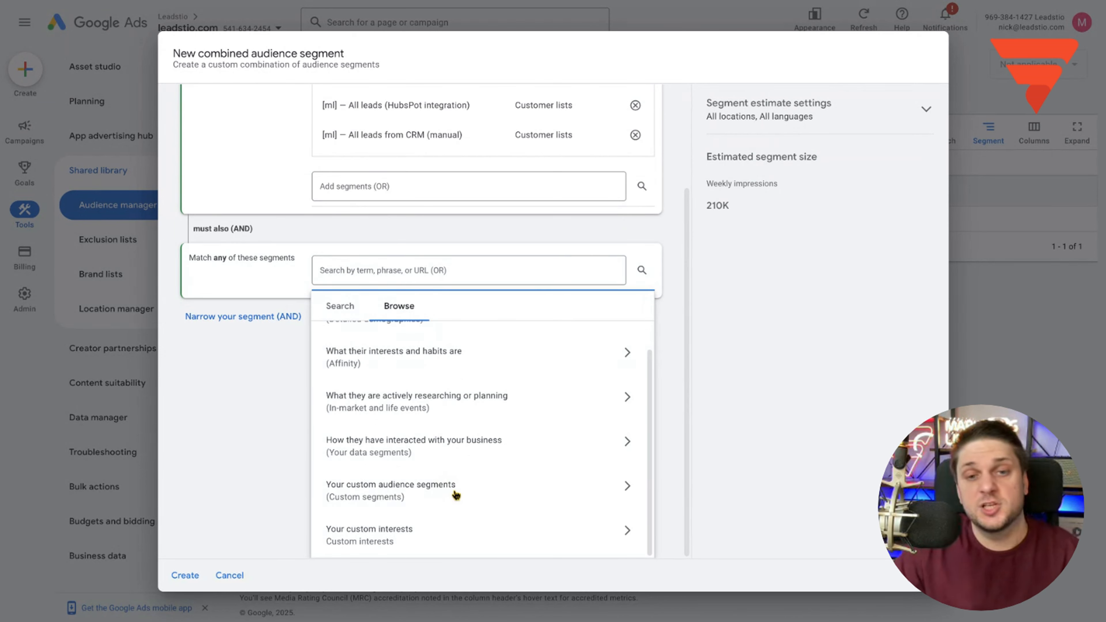
scroll(454, 494, up, 1)
scroll(550, 397, down, 1)
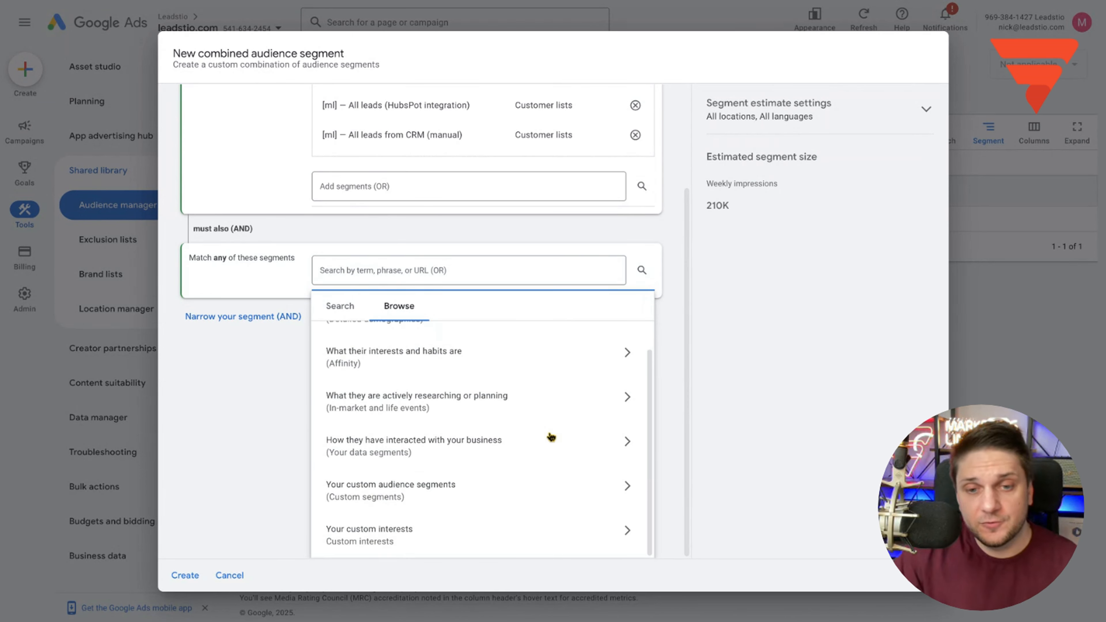
click(527, 492)
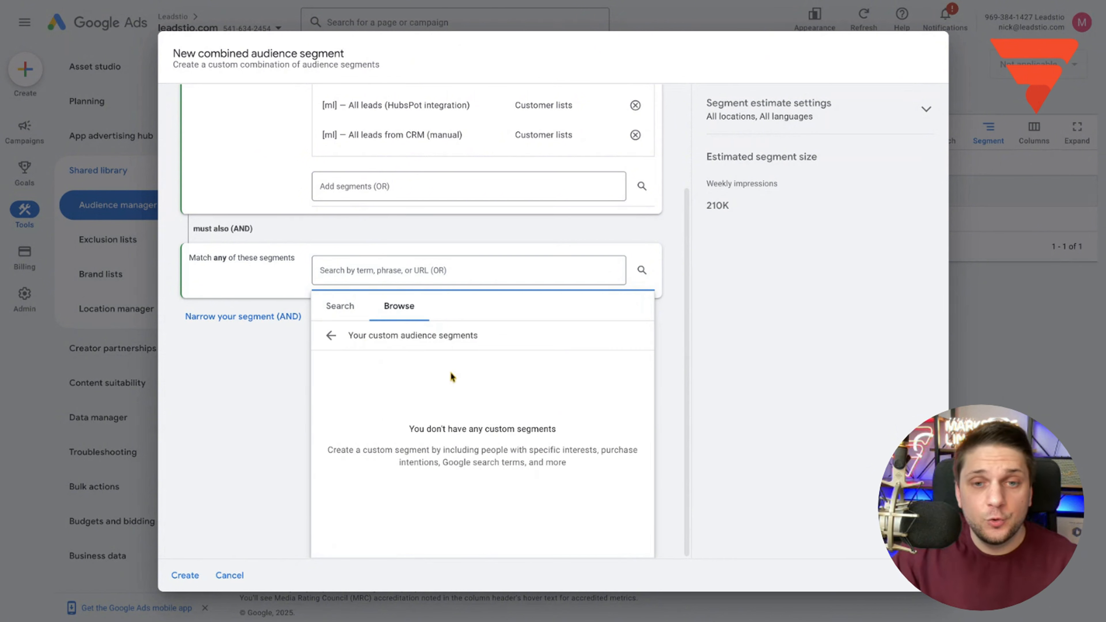
click(332, 336)
scroll(487, 496, down, 1)
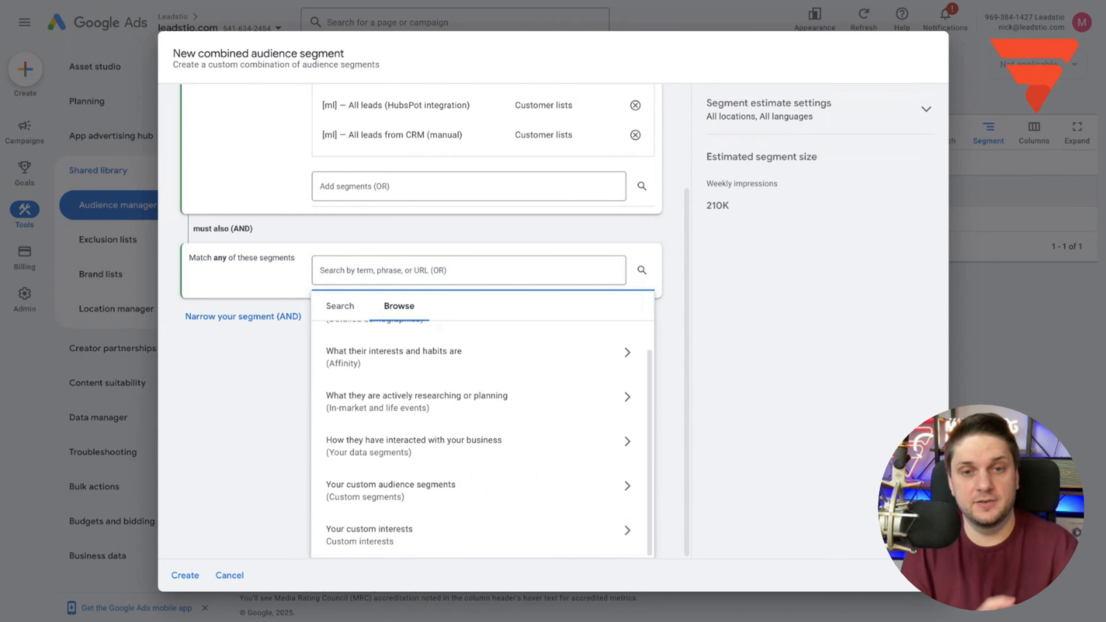
scroll(459, 461, up, 1)
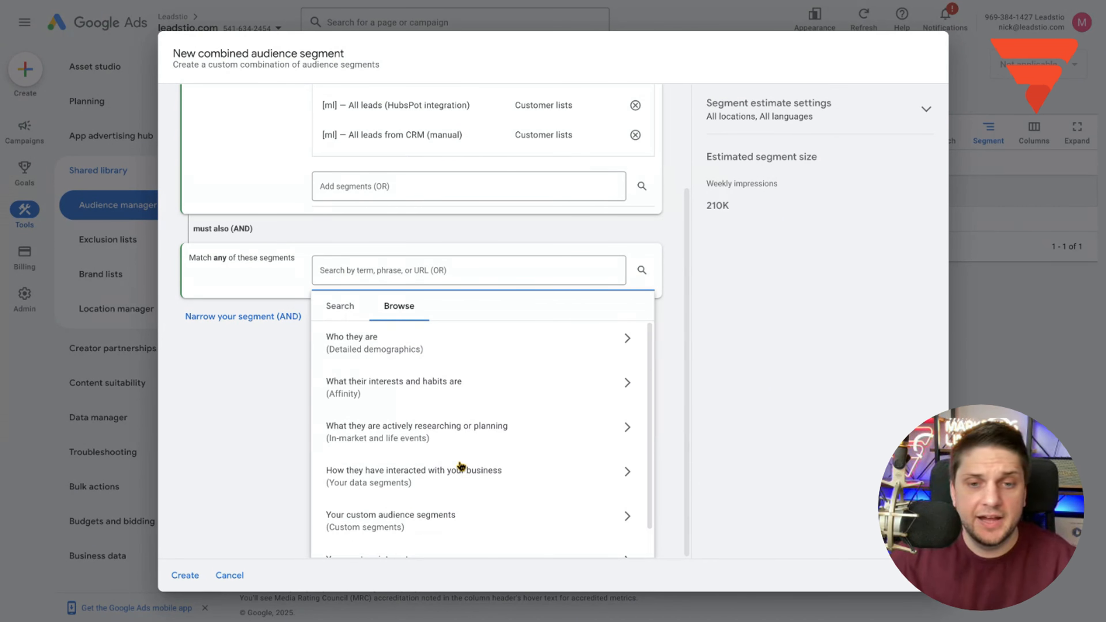
Examine the website visitor segments under how people have interacted with your business for a PPC page audience
click(466, 471)
click(400, 367)
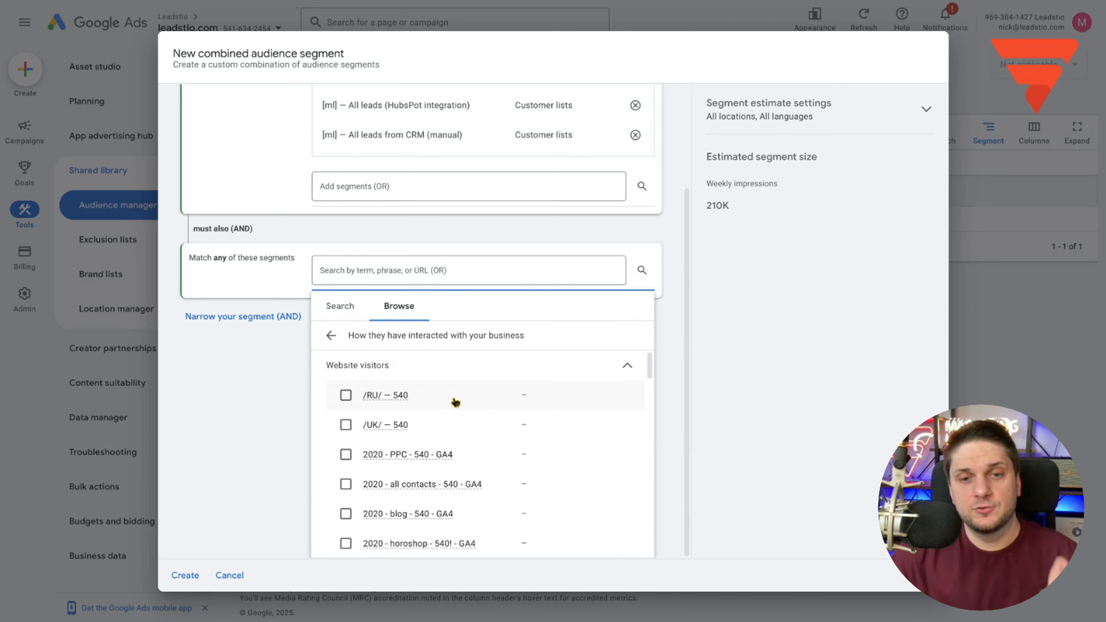
scroll(454, 436, down, 2)
scroll(519, 385, up, 1)
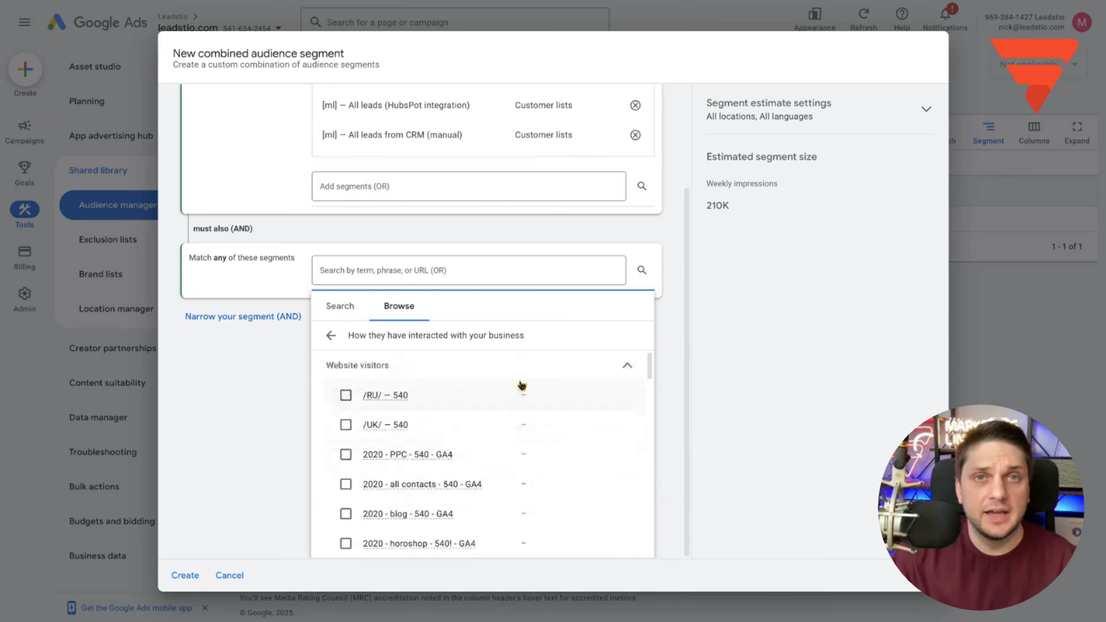
scroll(449, 452, down, 3)
scroll(448, 448, down, 5)
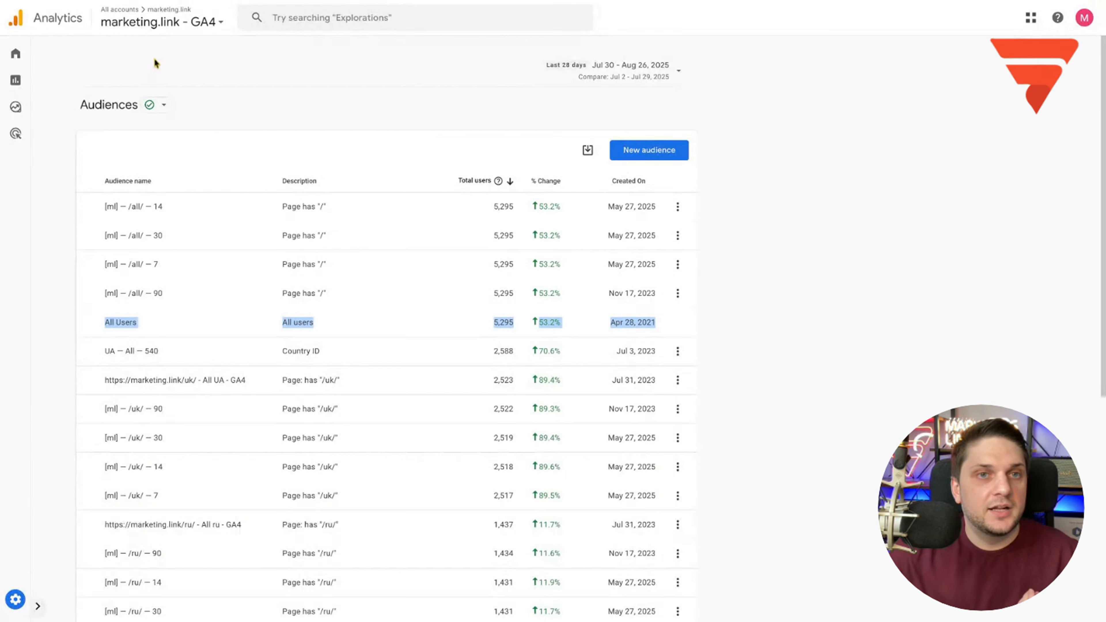
Switch to Google Analytics and open the Audiences list of the marketing.link - GA4 property
click(169, 25)
click(981, 161)
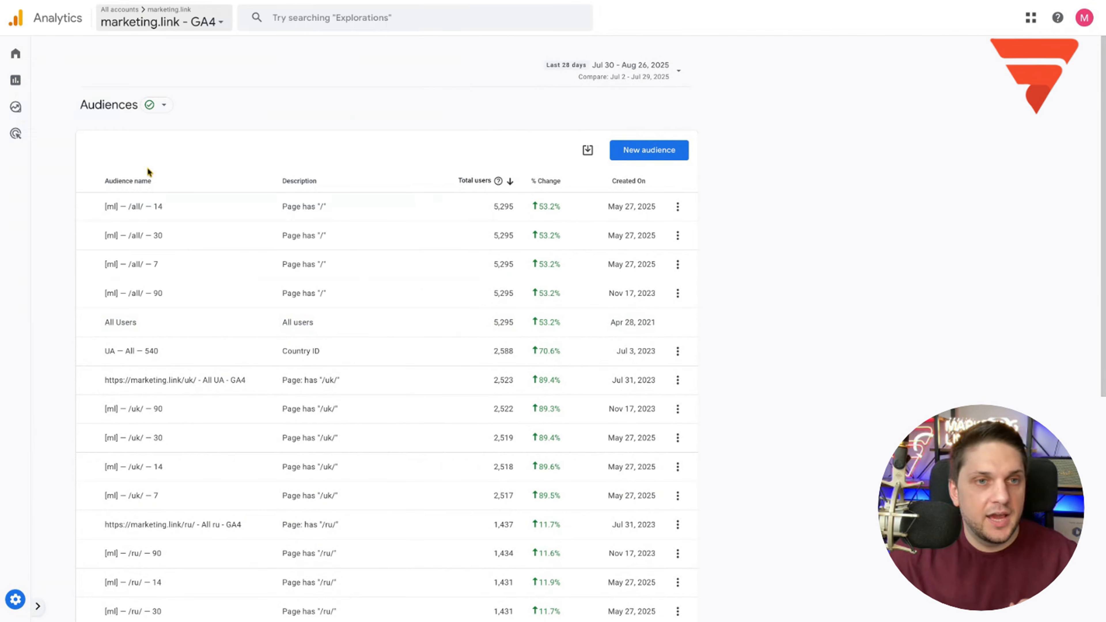
mouse_move(34, 607)
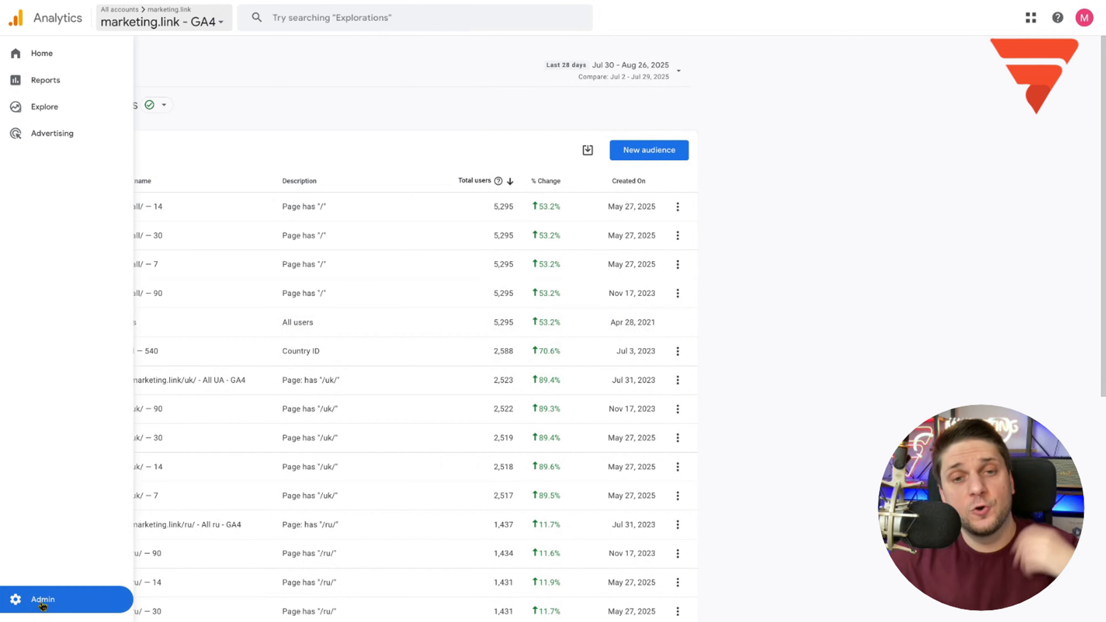
click(42, 604)
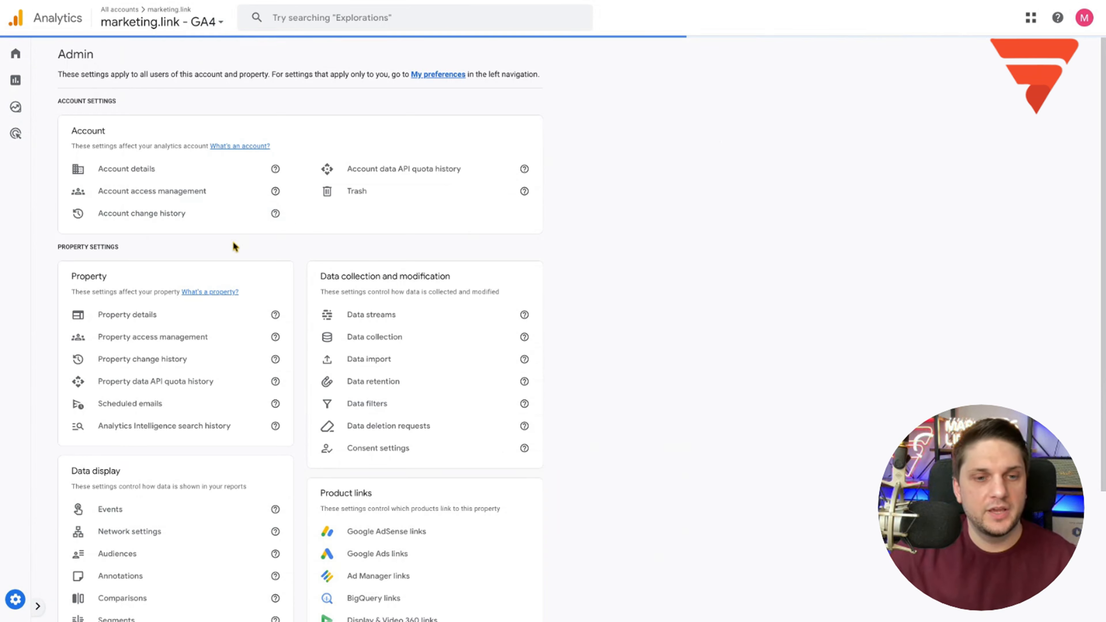
scroll(208, 528, down, 1)
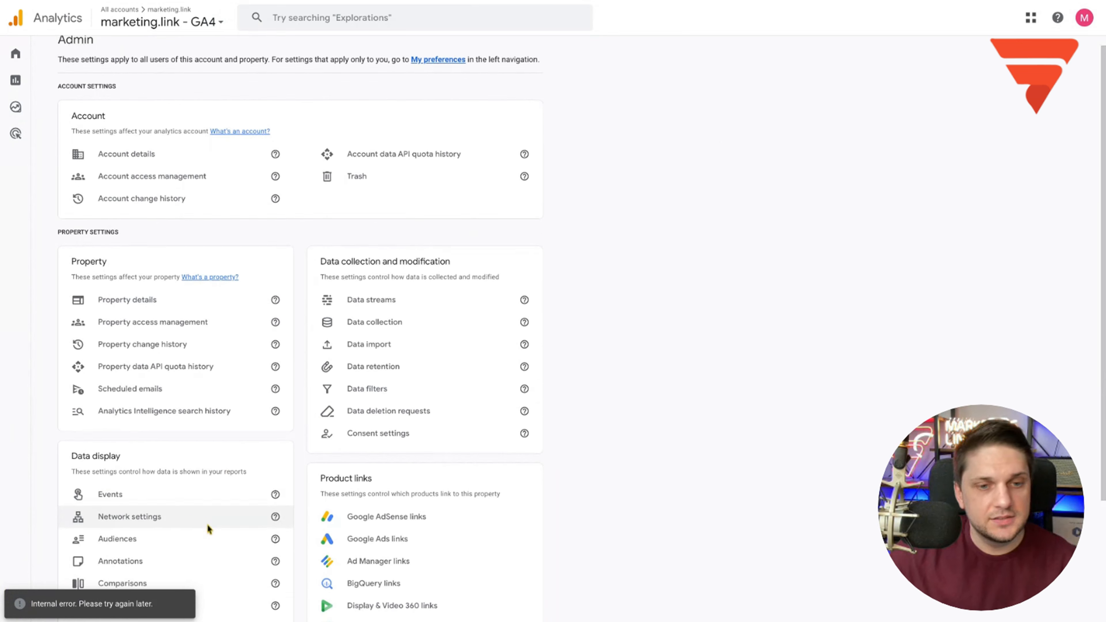
click(193, 541)
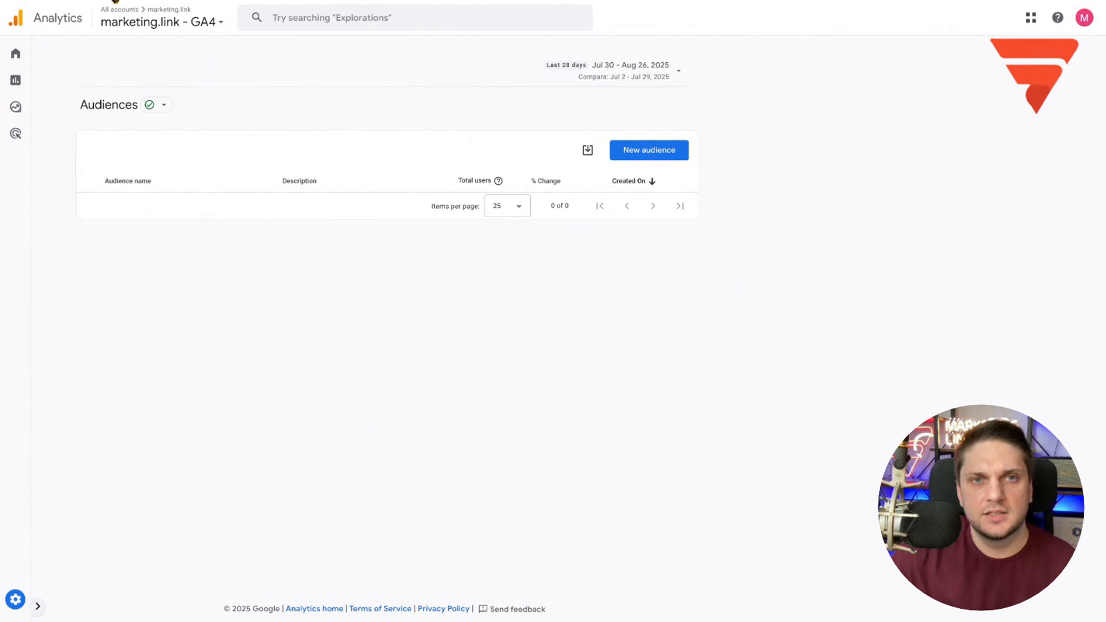
click(115, 0)
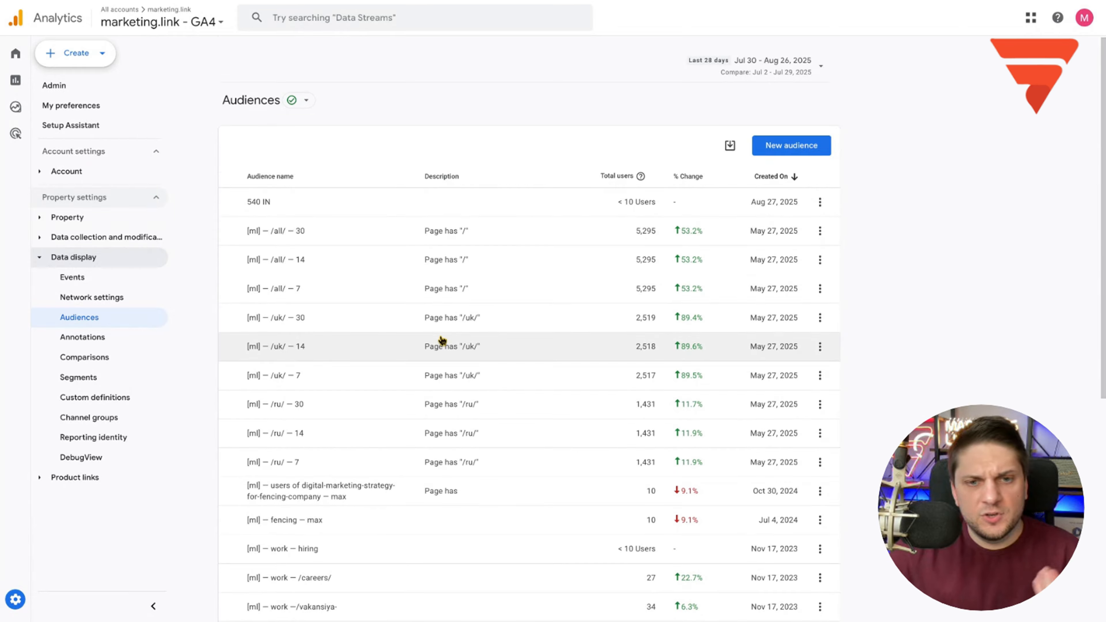
Start a new custom audience and base its include condition on the Page path + query string dimension
scroll(479, 322, down, 6)
scroll(566, 283, up, 6)
click(767, 153)
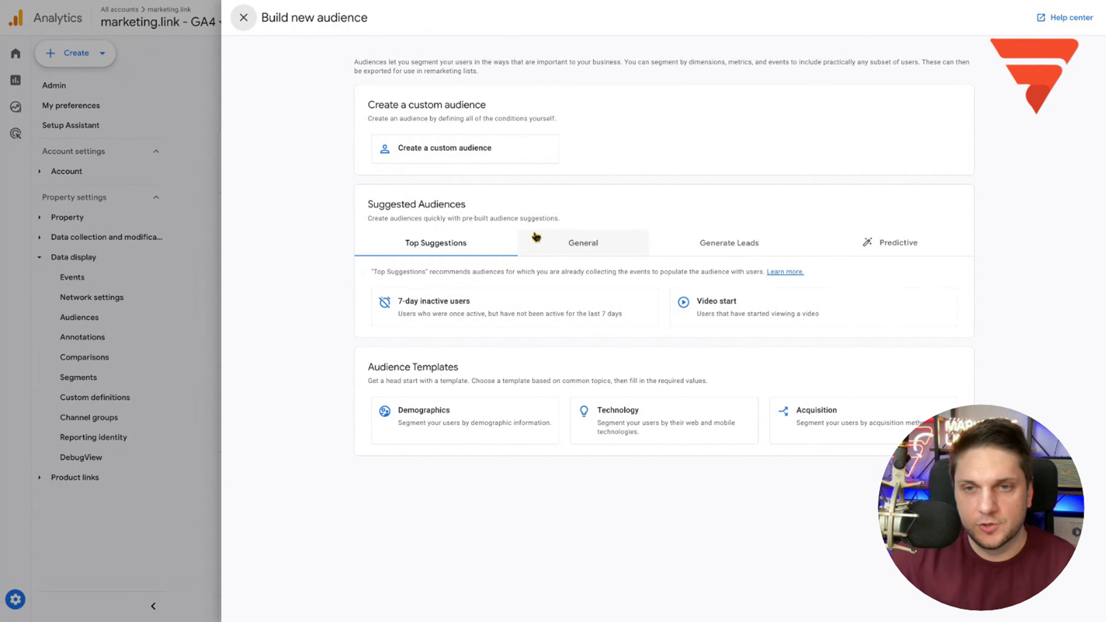
click(458, 149)
click(326, 142)
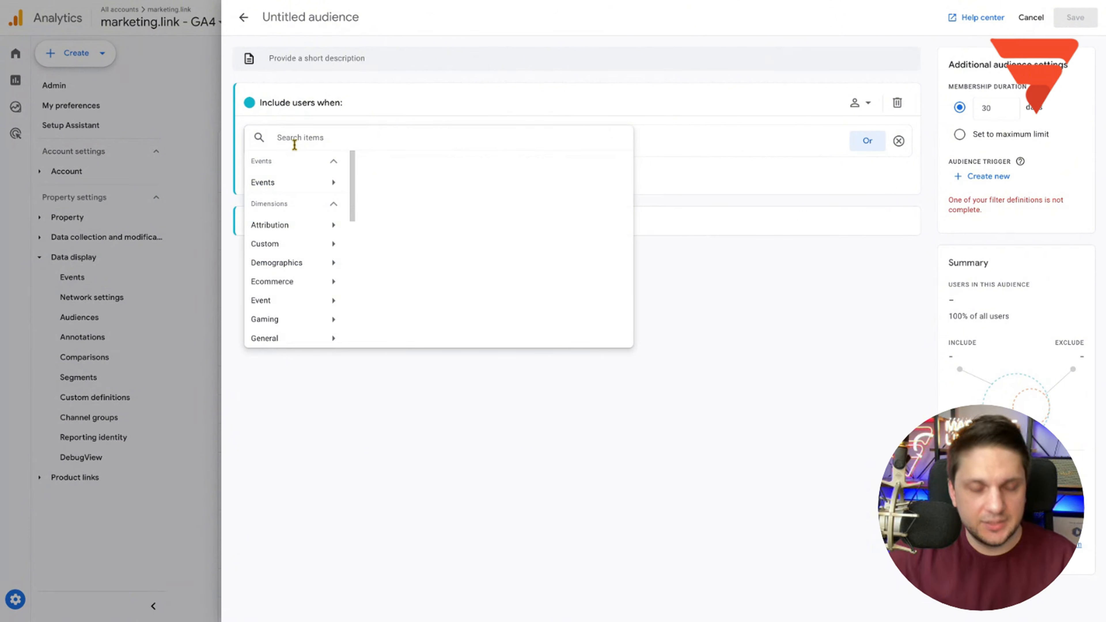
text(page)
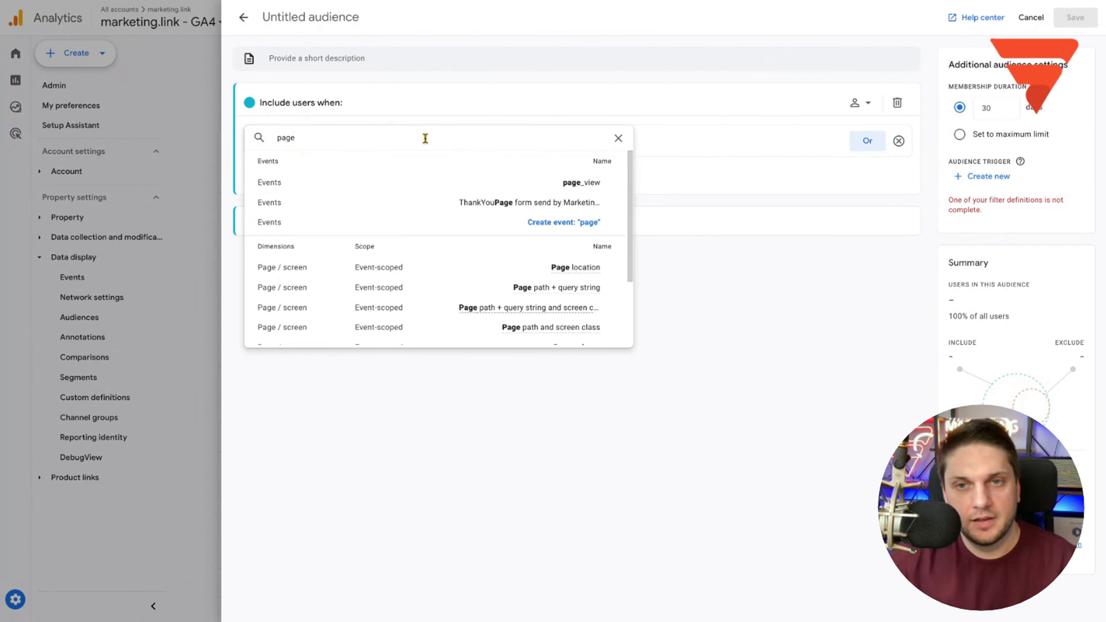
scroll(553, 193, down, 1)
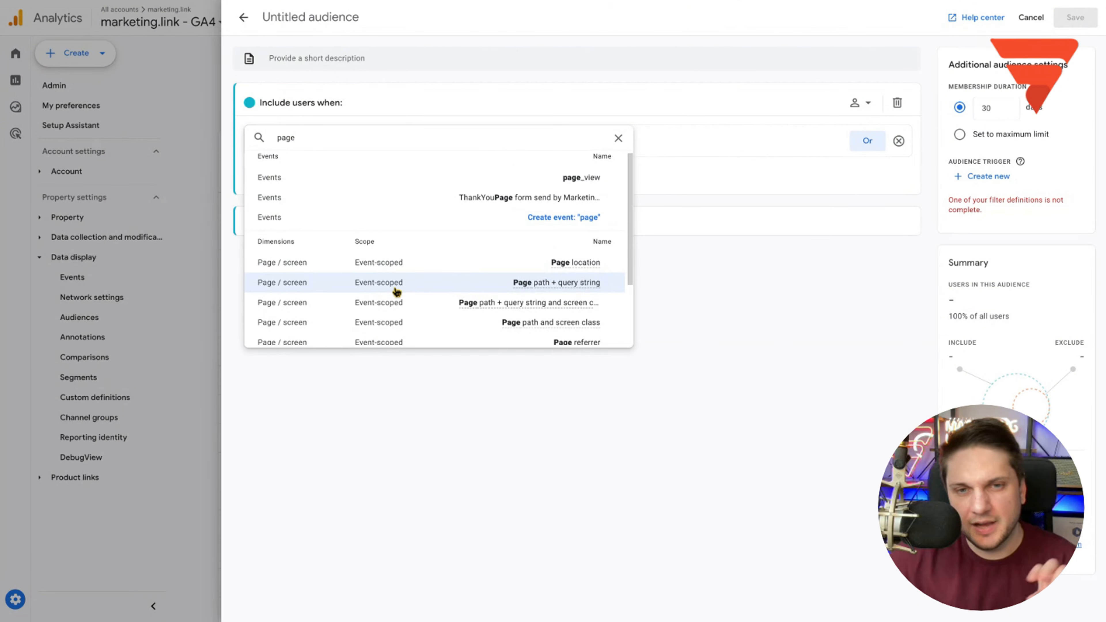
click(562, 284)
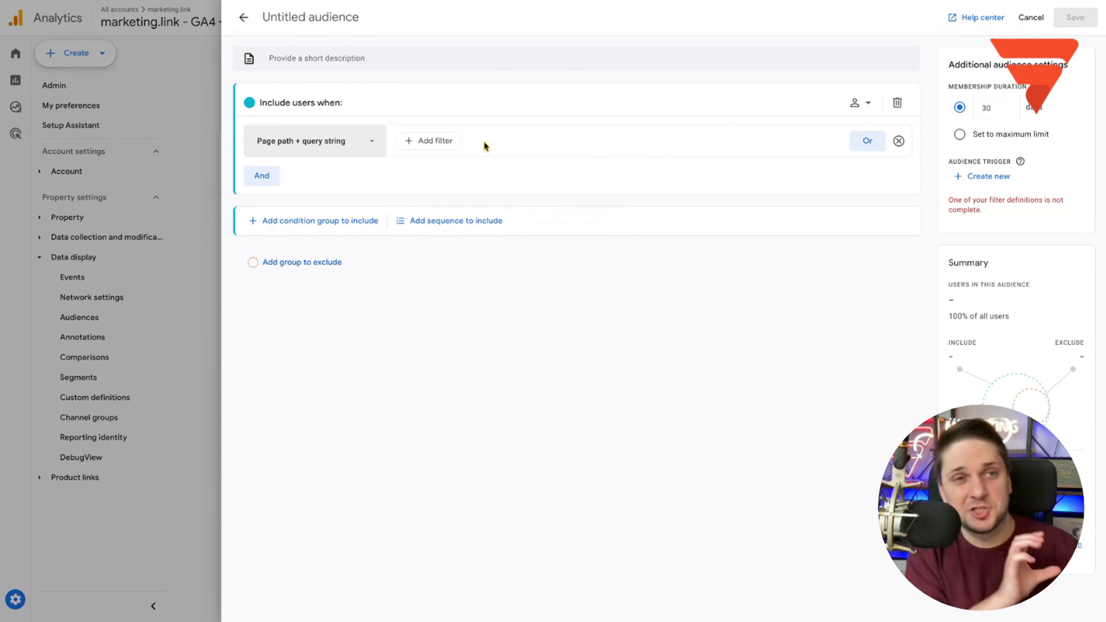
Add a filter so that the page path + query string contains "/ppc-services/" at any point in time
click(445, 142)
key(Escape)
click(445, 141)
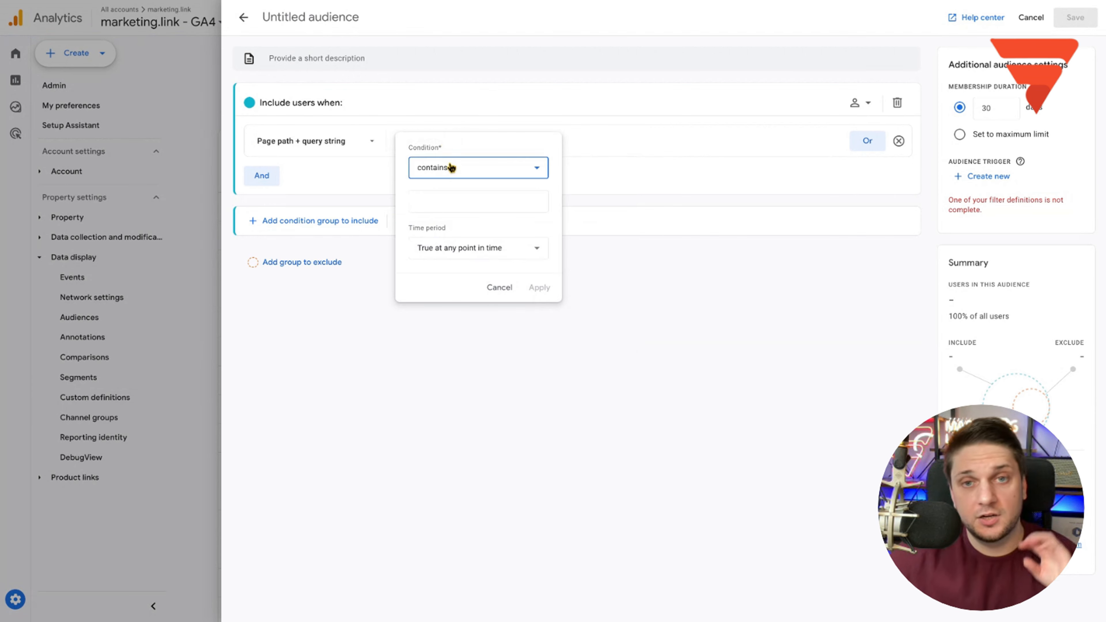
click(452, 198)
text(https://marketing.link/ppc-services)
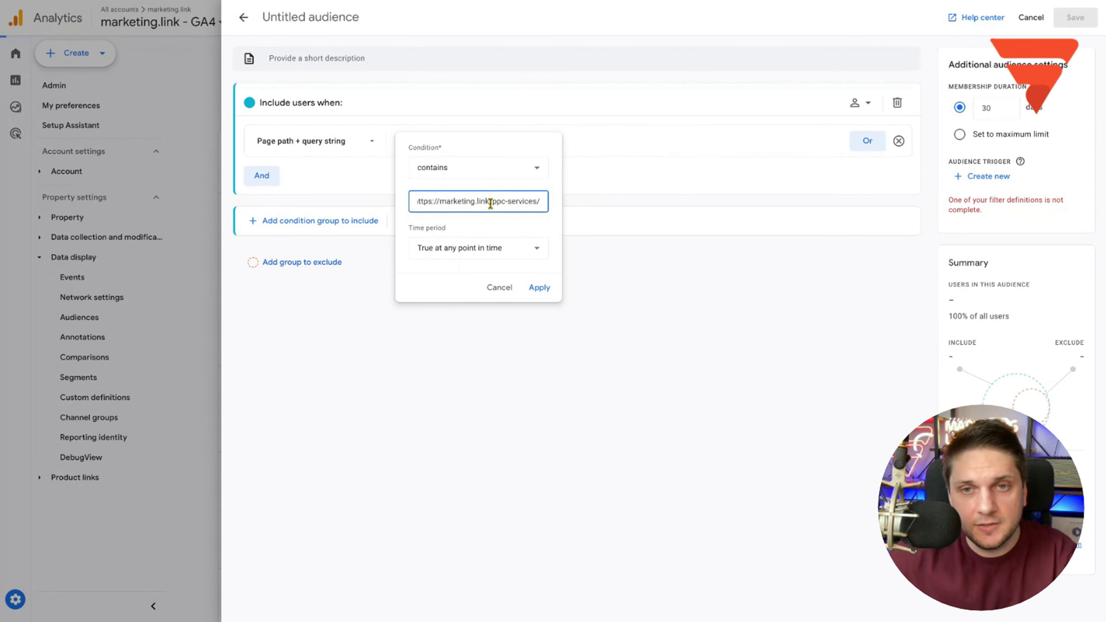
drag(492, 202, 383, 202)
key(BackSpace)
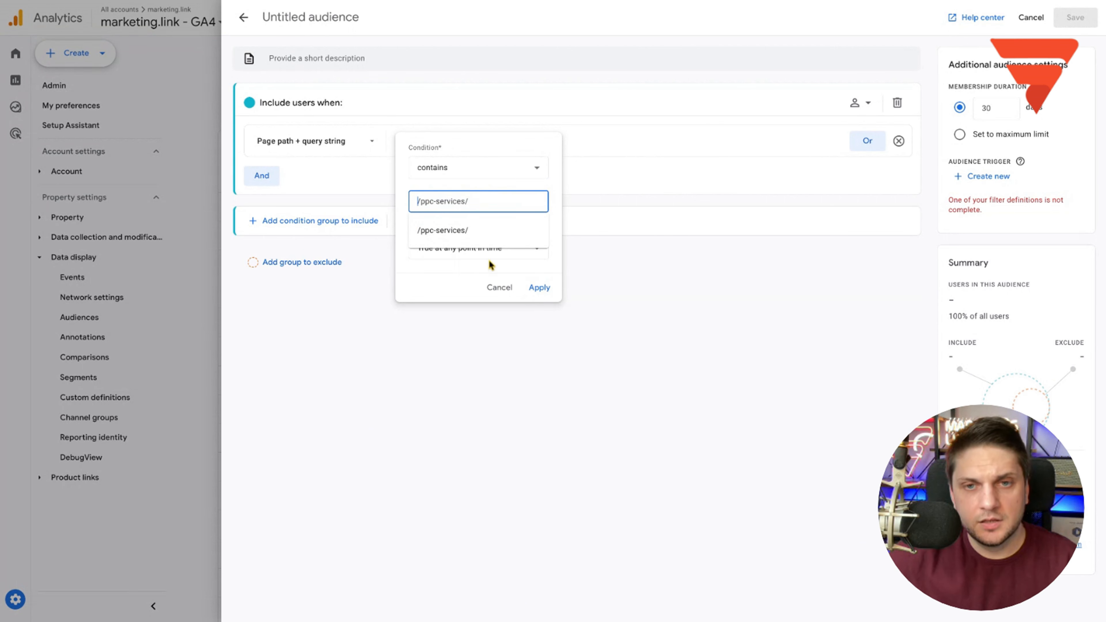
click(464, 236)
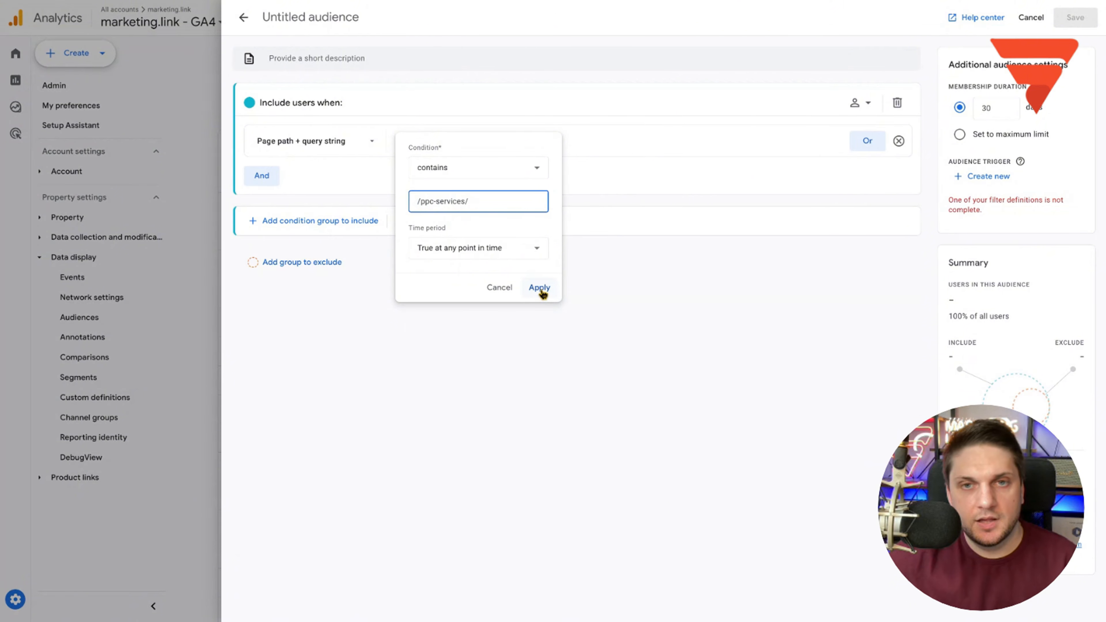
click(540, 289)
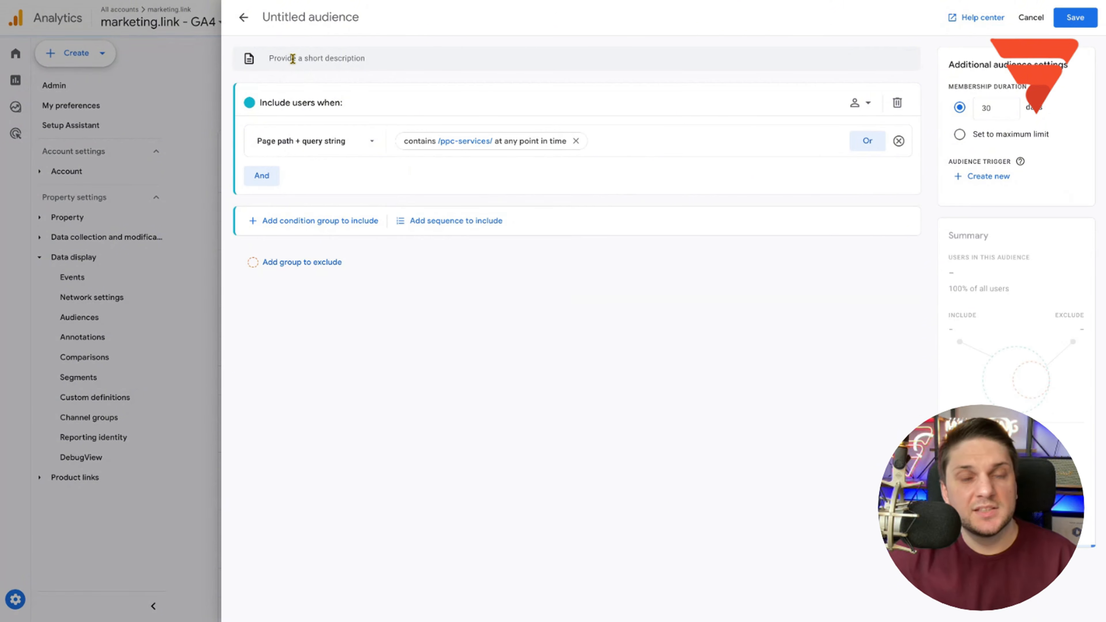
click(291, 18)
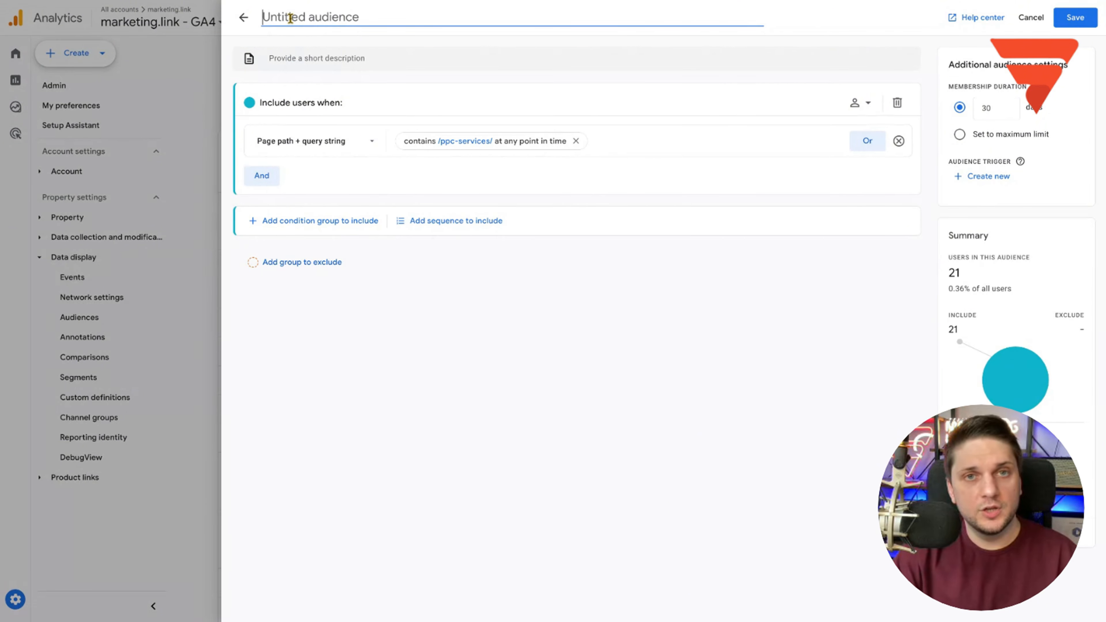
text(https://marketing.link/ppc-services/)
text(visi)
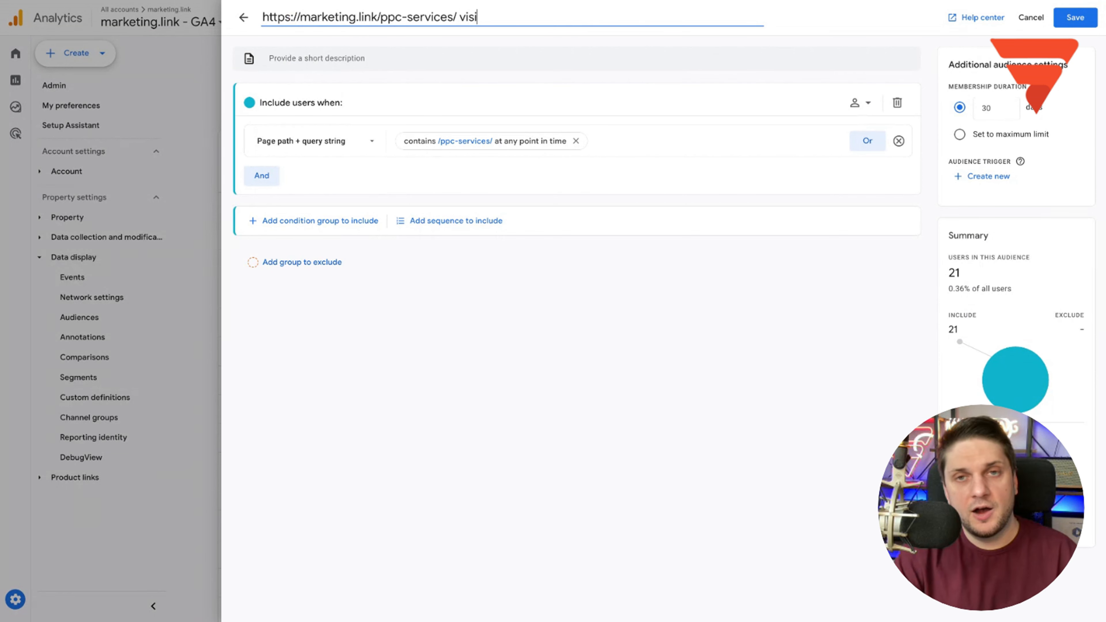
text(tor)
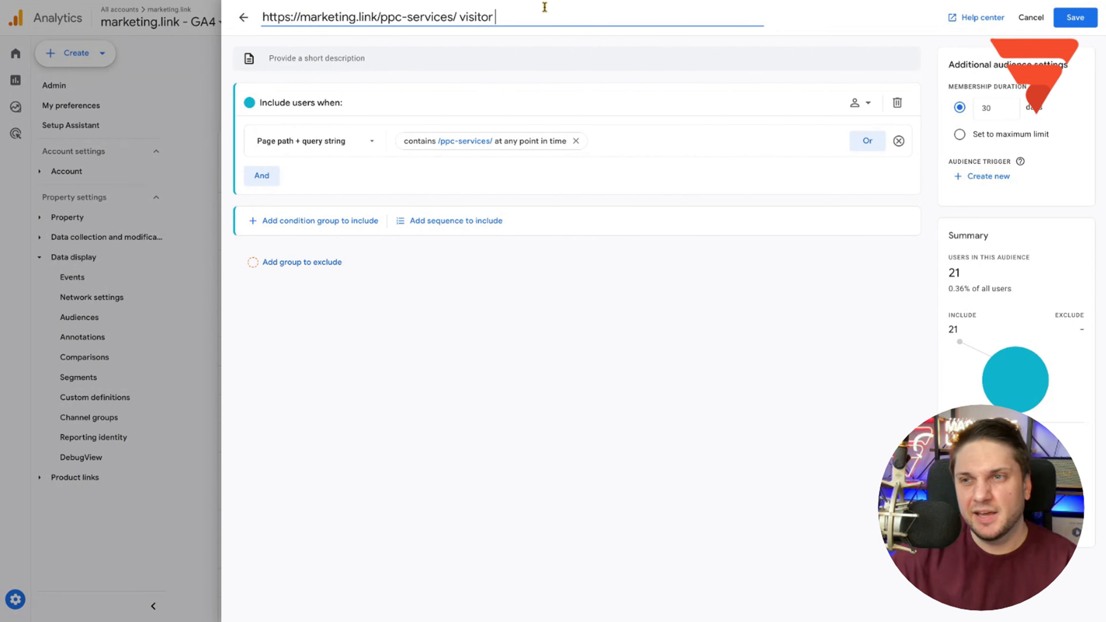
click(961, 135)
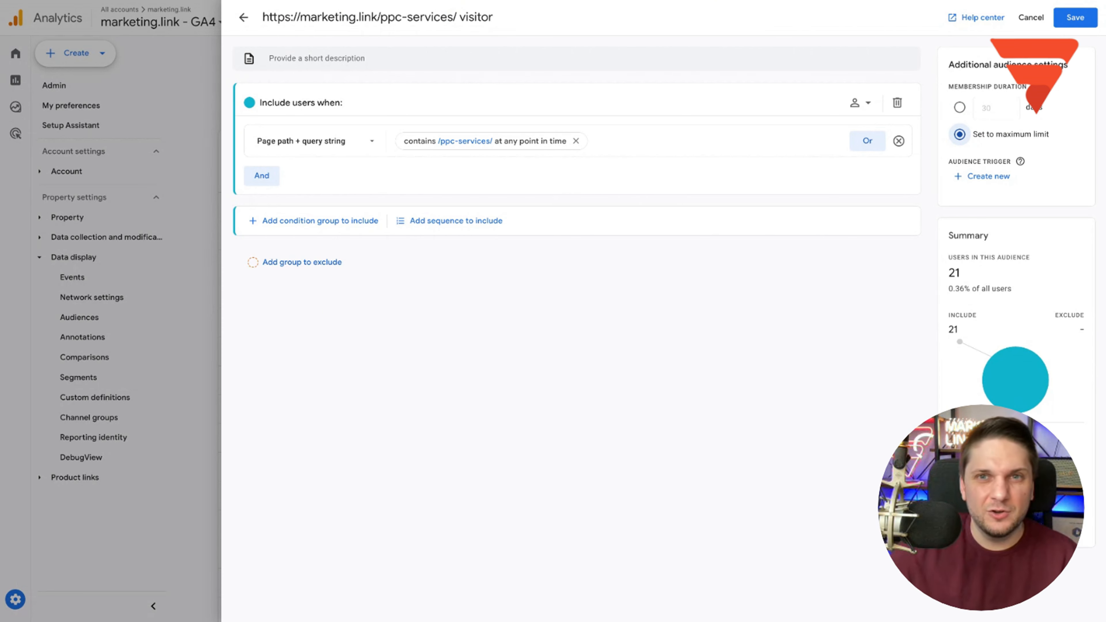
click(526, 20)
text(540)
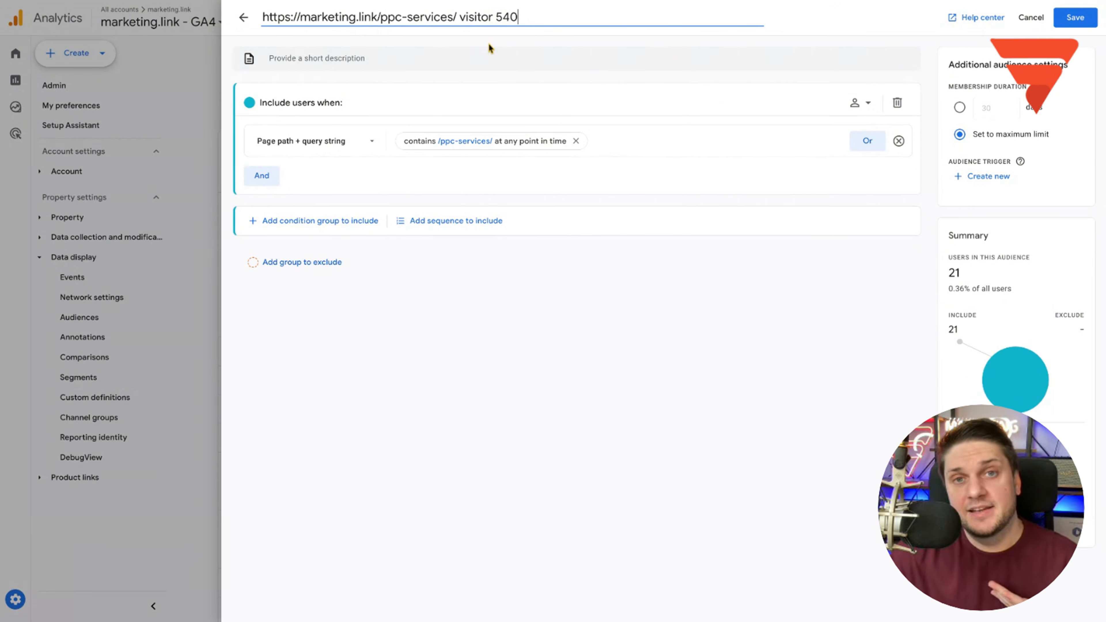
click(493, 18)
text(s)
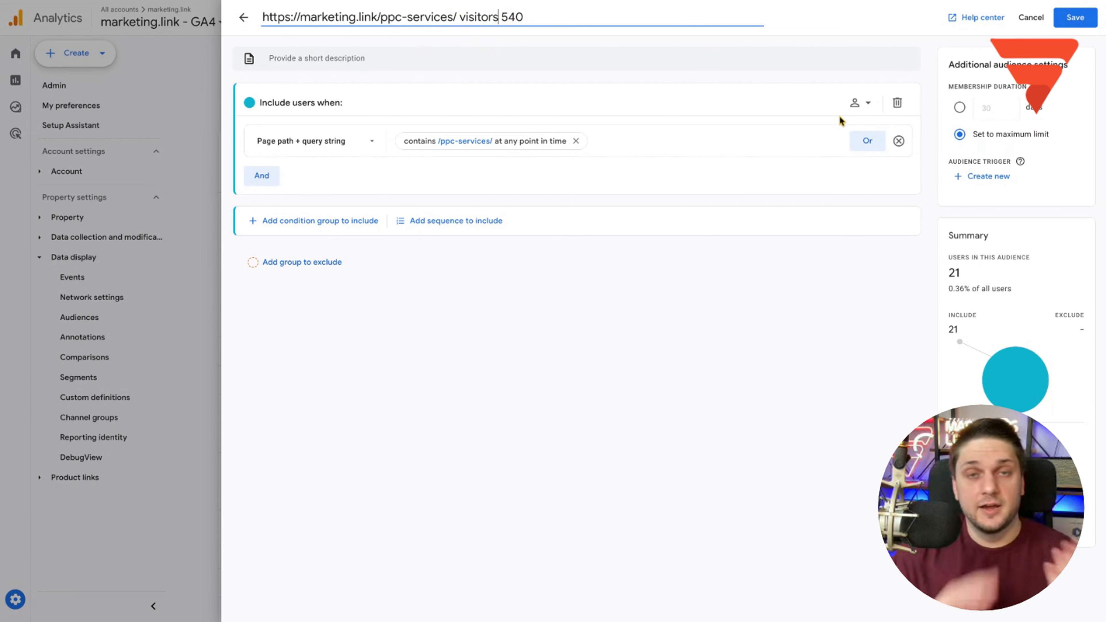
click(341, 58)
text(Has pa)
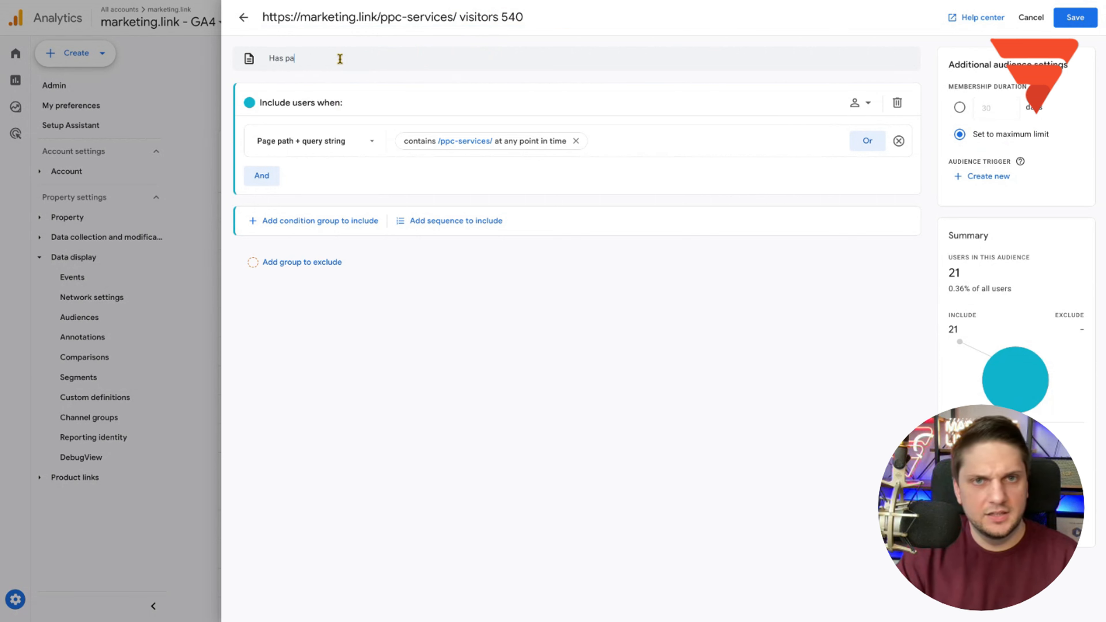
text(ge vis)
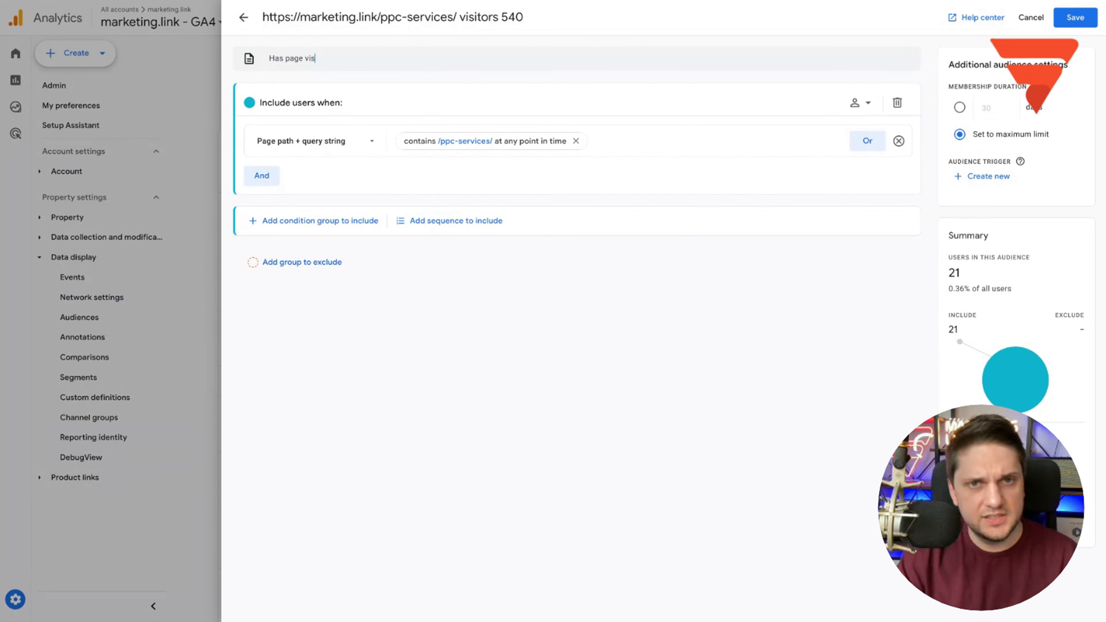
text(it:)
text(https://marketing.link/ppc-services/)
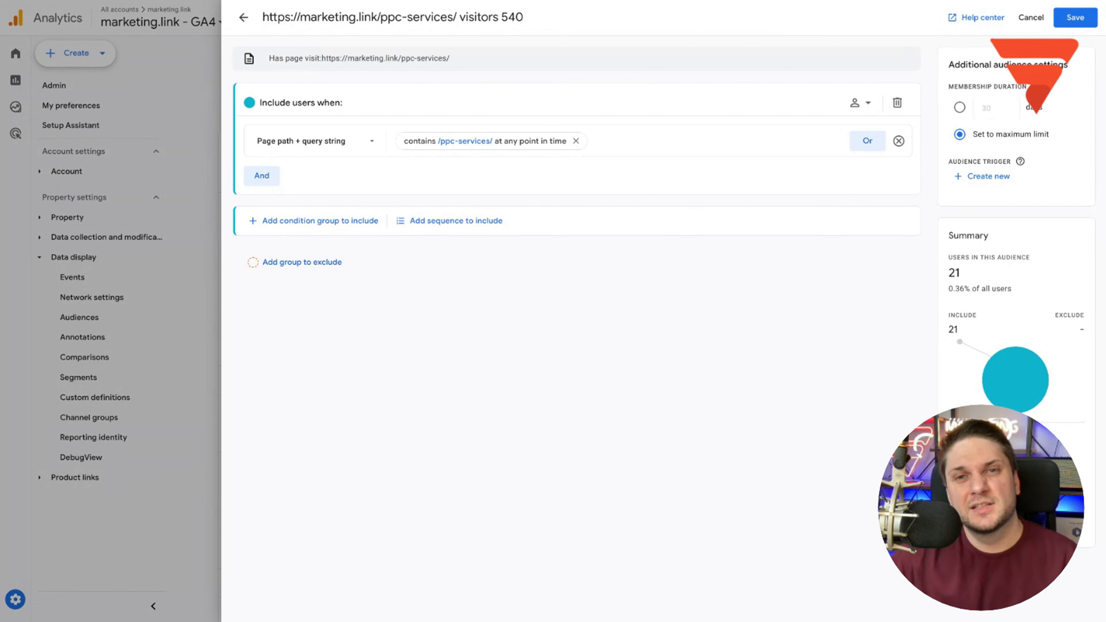
click(323, 58)
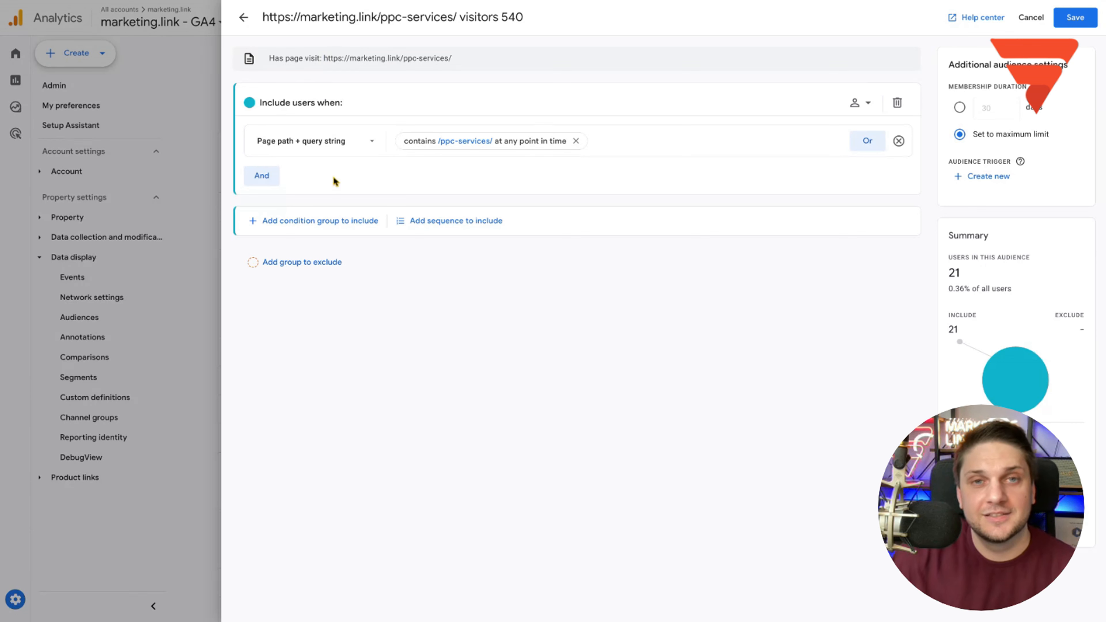
click(1075, 18)
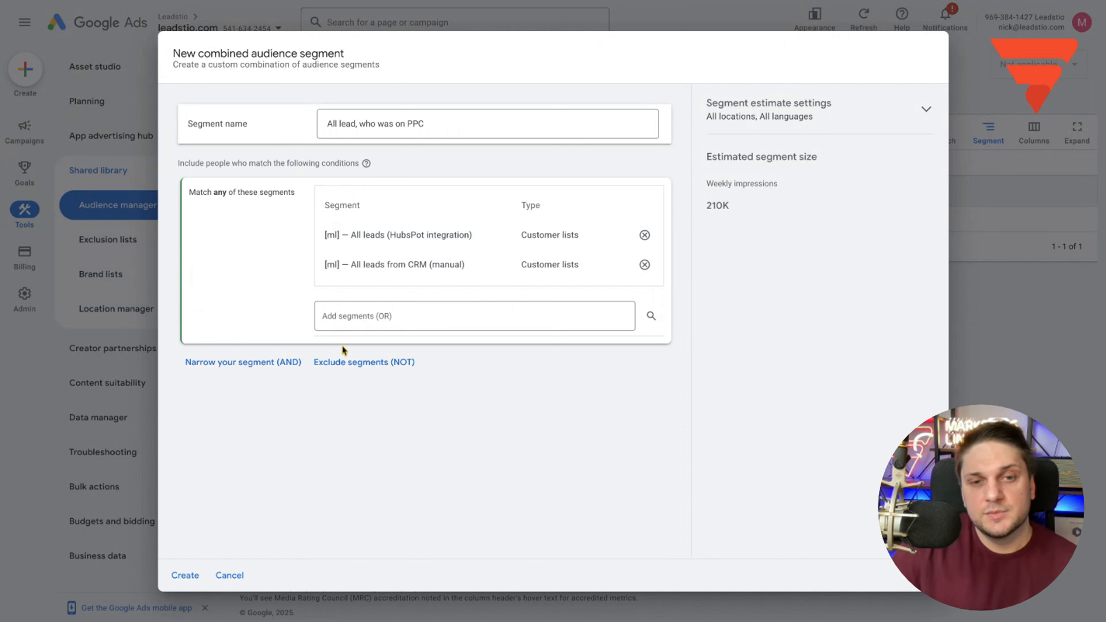
In Google Ads, narrow the combined segment with an AND condition and browse its website visitors under the business interaction segments
click(244, 363)
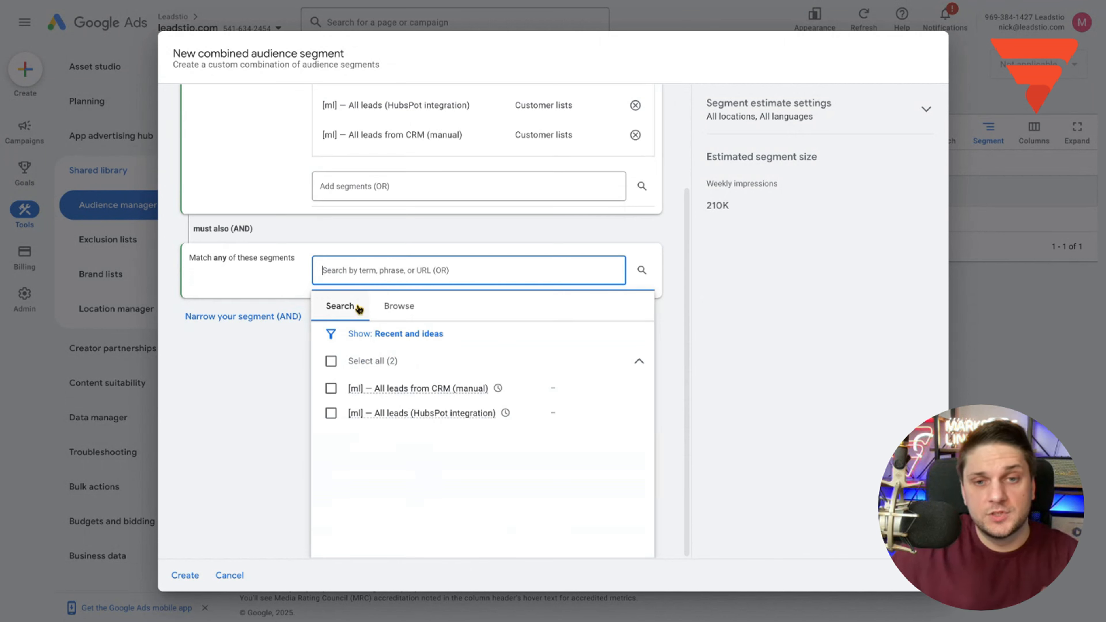
click(394, 308)
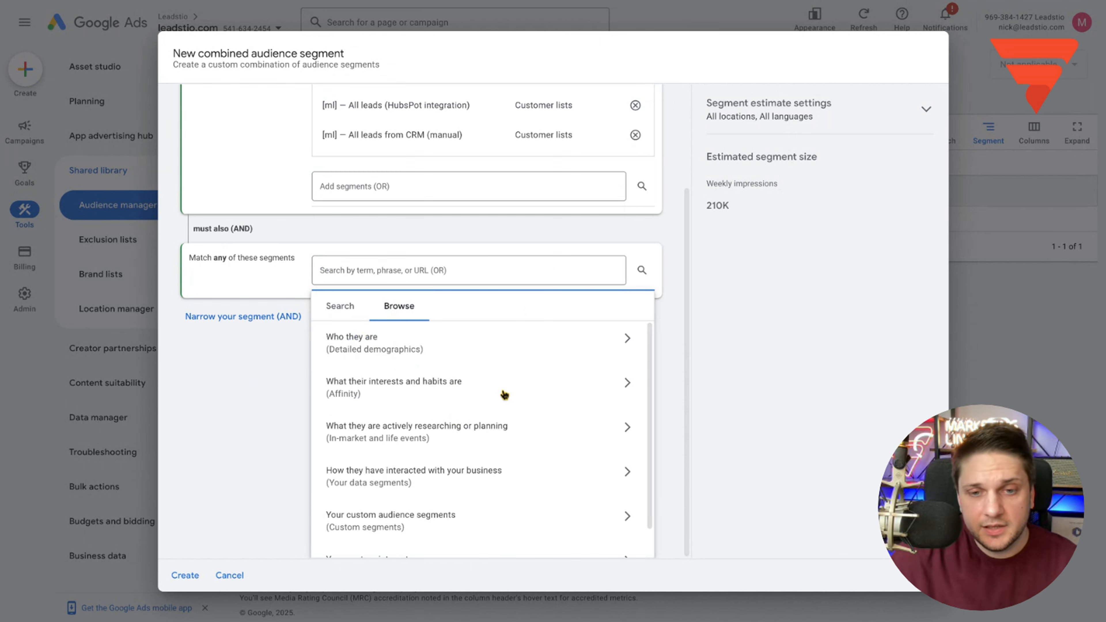
scroll(501, 396, down, 1)
click(503, 446)
click(386, 370)
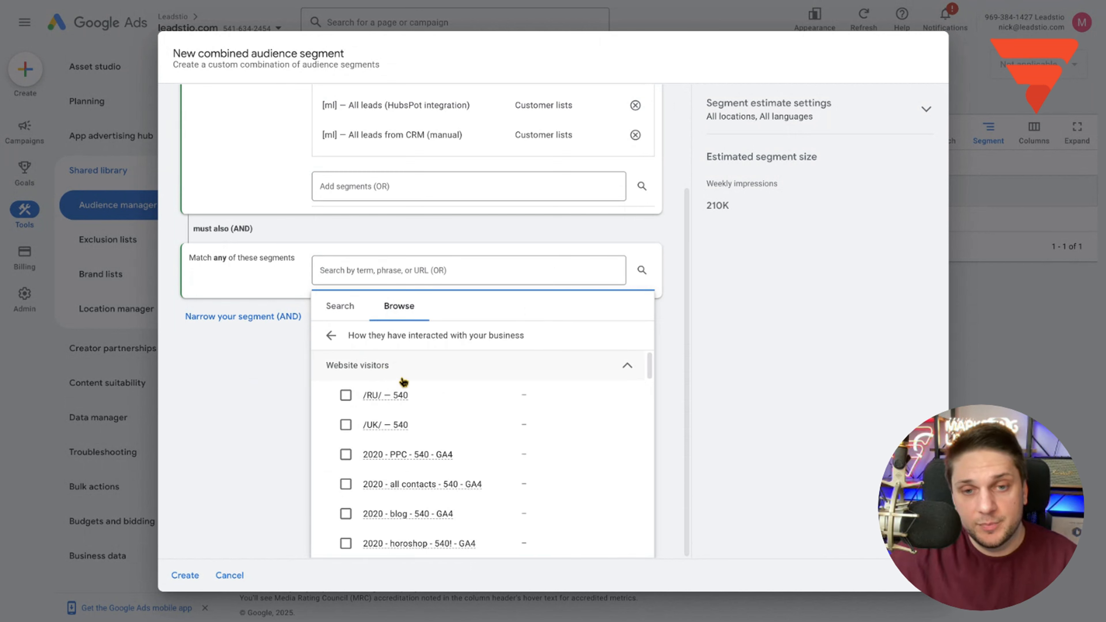
Search the website visitors for "ppc" and add "2020 - PPC - 540 - GA4" to the AND condition
scroll(484, 387, down, 5)
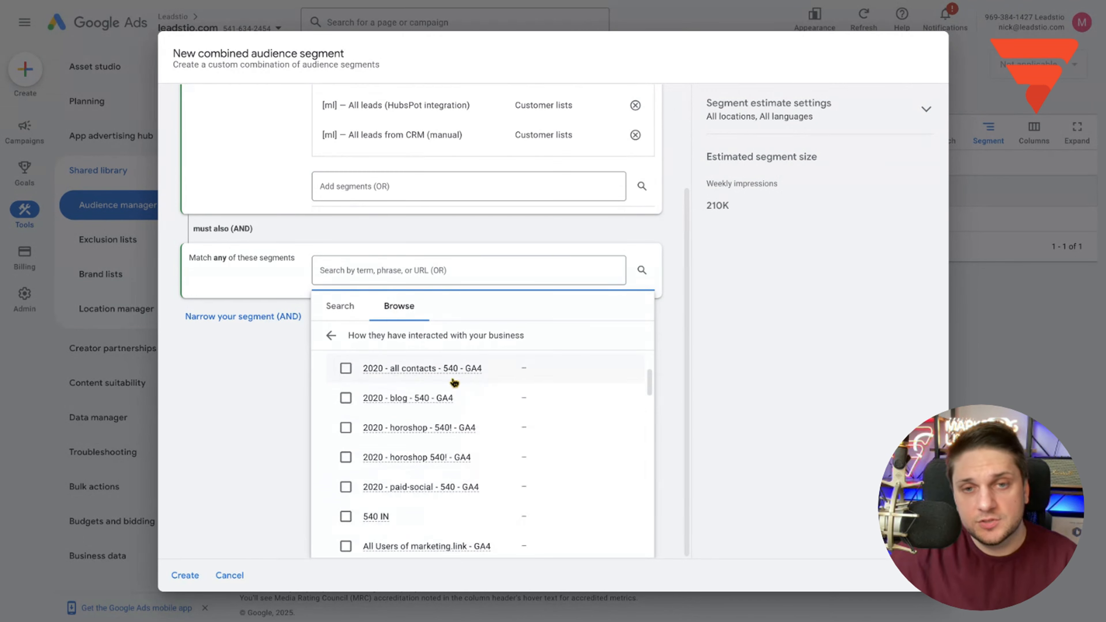
double_click(432, 336)
scroll(439, 445, down, 5)
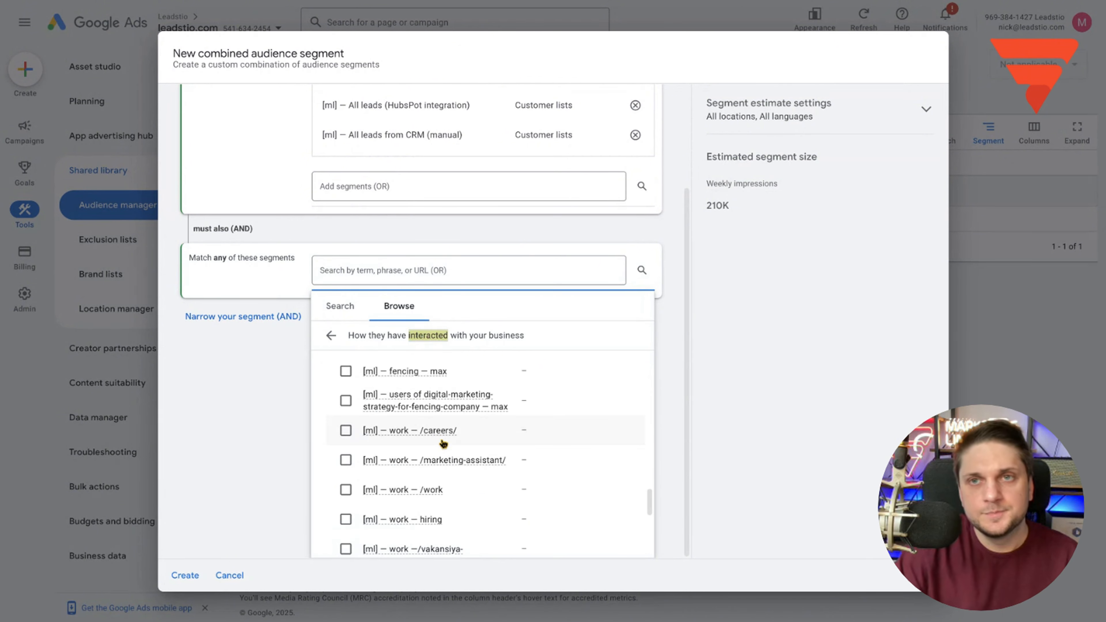
text(ppc)
key(Return)
scroll(699, 271, down, 3)
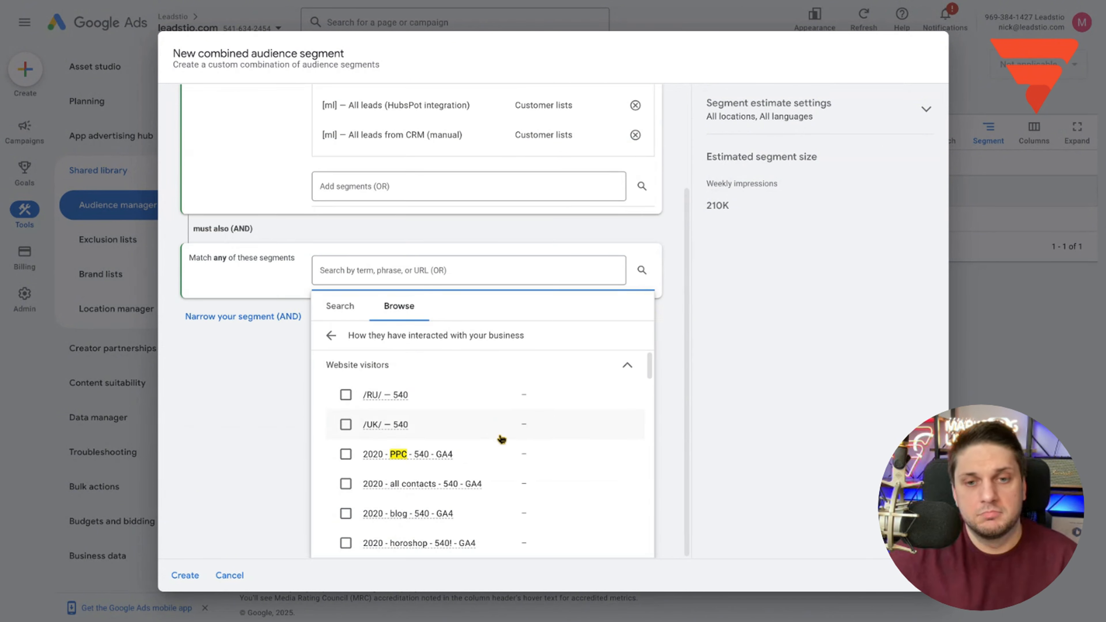
scroll(392, 436, down, 8)
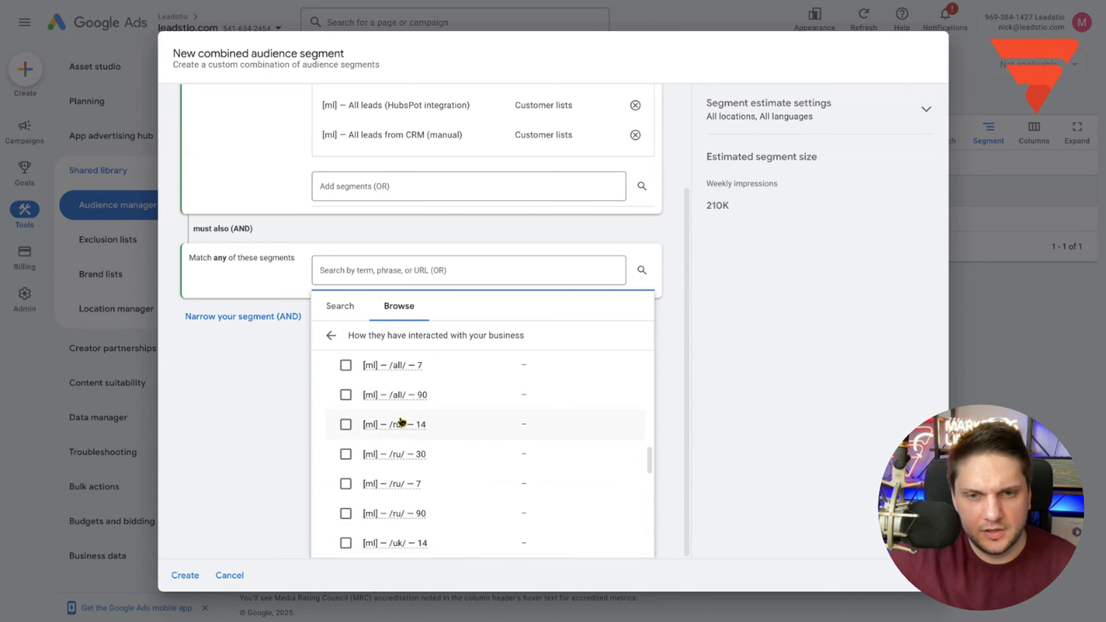
scroll(418, 440, down, 10)
scroll(412, 462, up, 5)
scroll(396, 465, down, 5)
scroll(393, 469, up, 2)
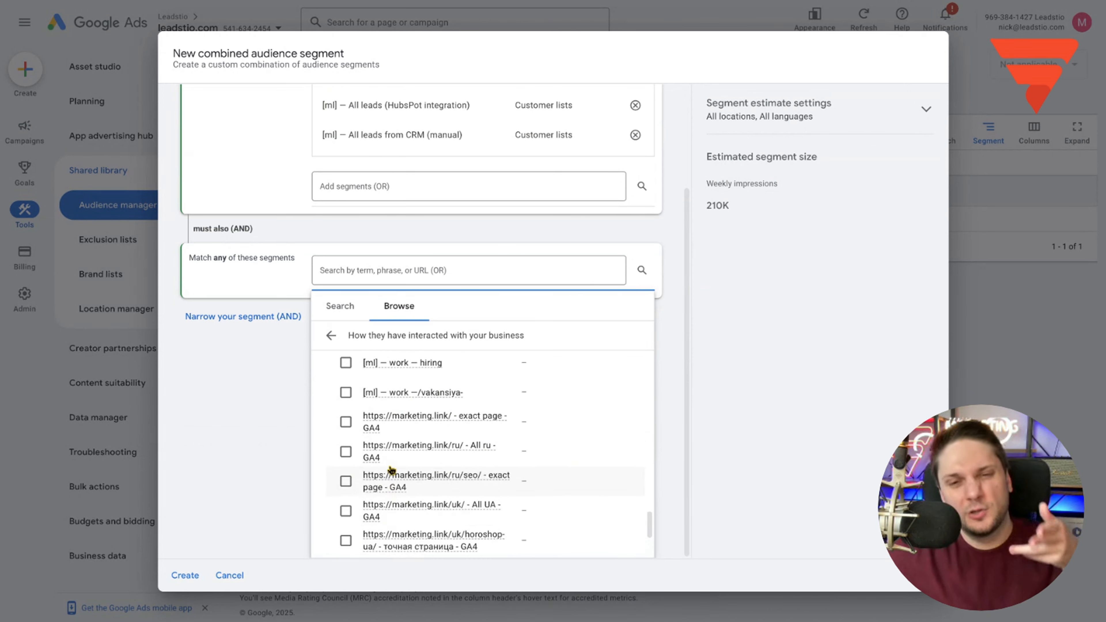
scroll(392, 470, up, 15)
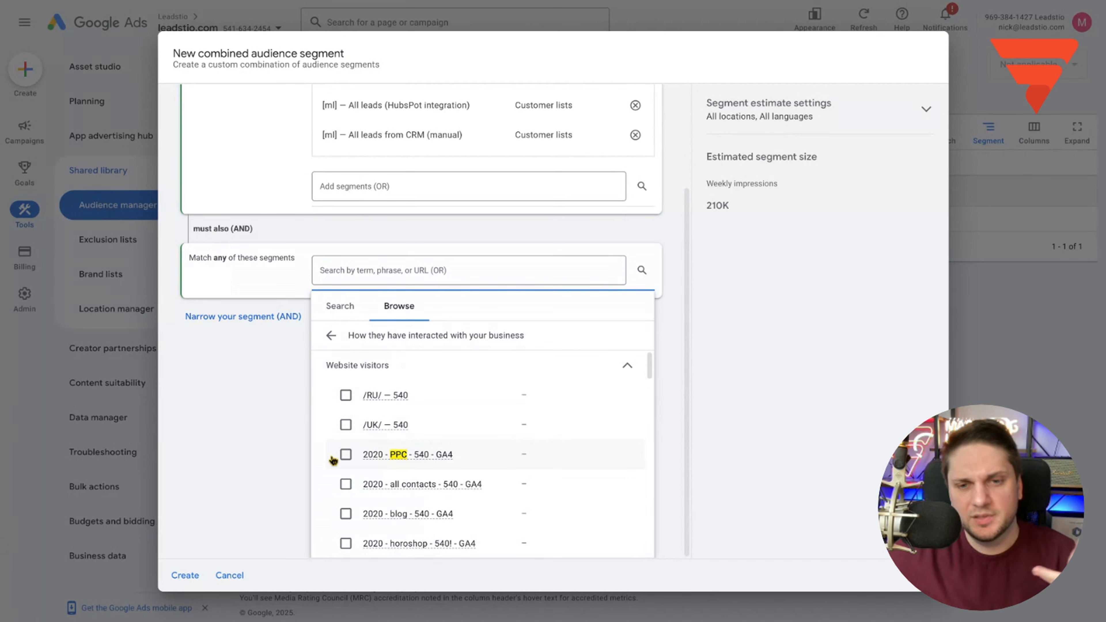
click(345, 456)
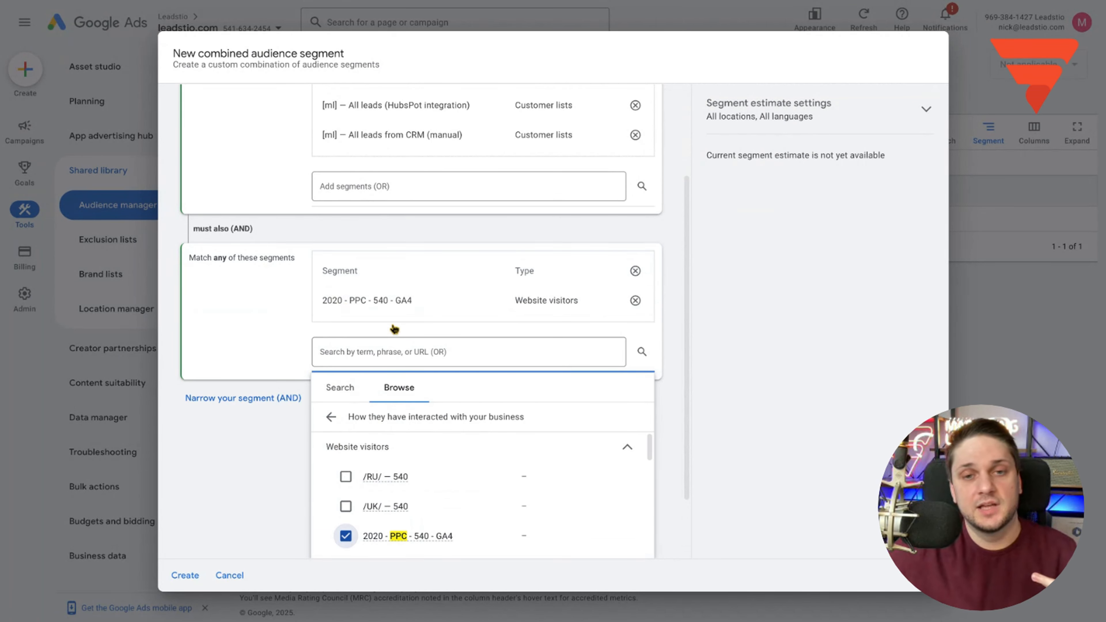
Close the segment picker and create the combined segment "All lead, who was on PPC"
click(709, 344)
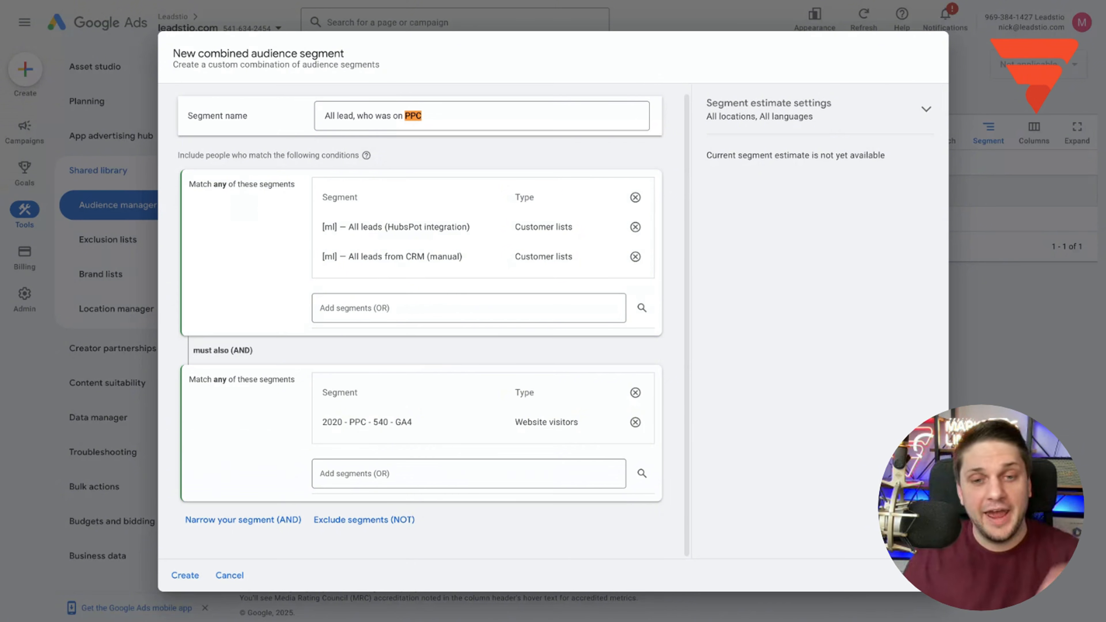
click(379, 110)
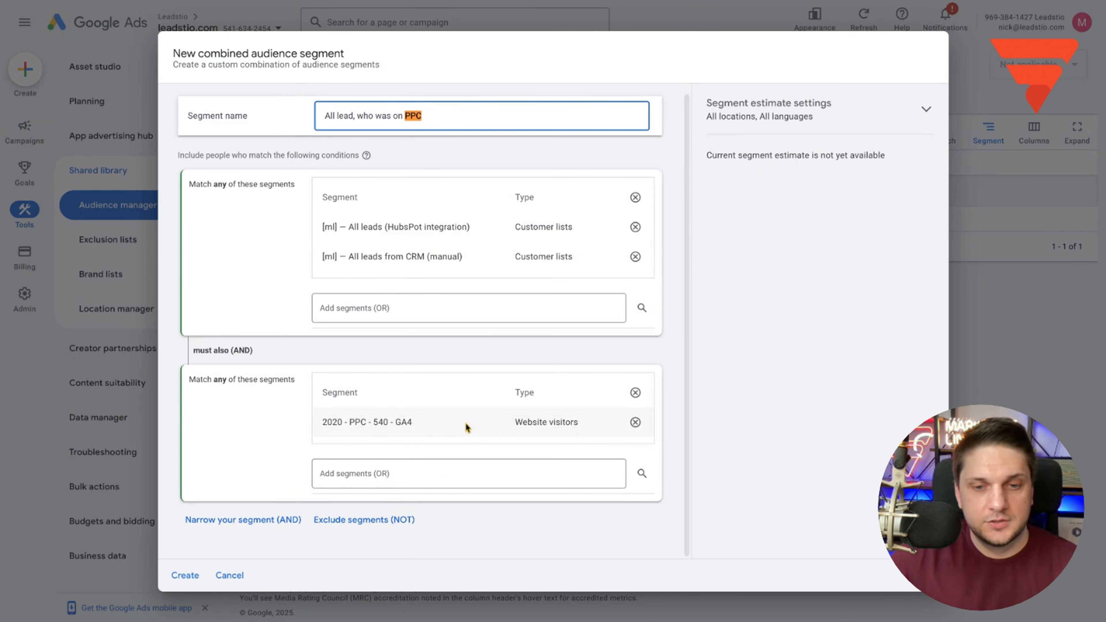
click(190, 580)
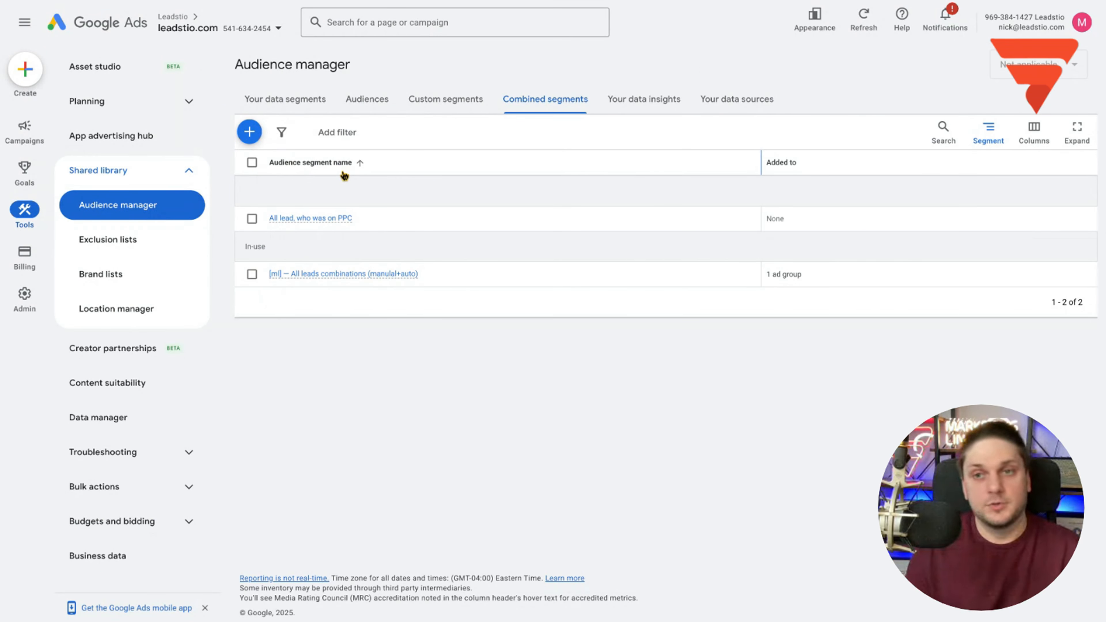
Reopen the "All lead, who was on PPC" segment, examine the segment categories available for exclusion, and leave without saving
click(321, 219)
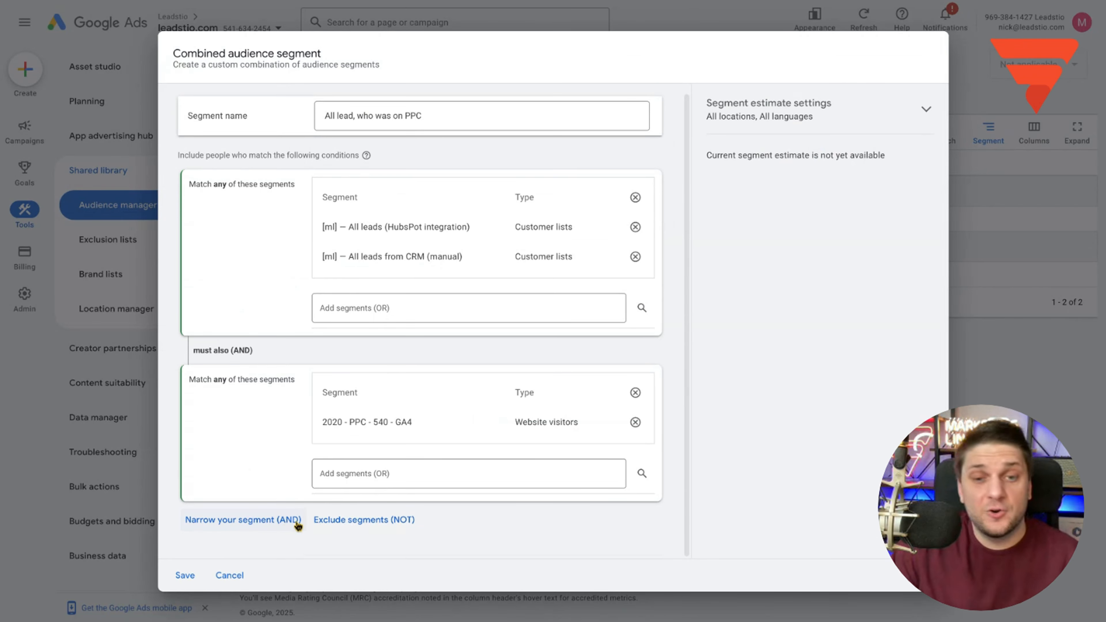
click(376, 527)
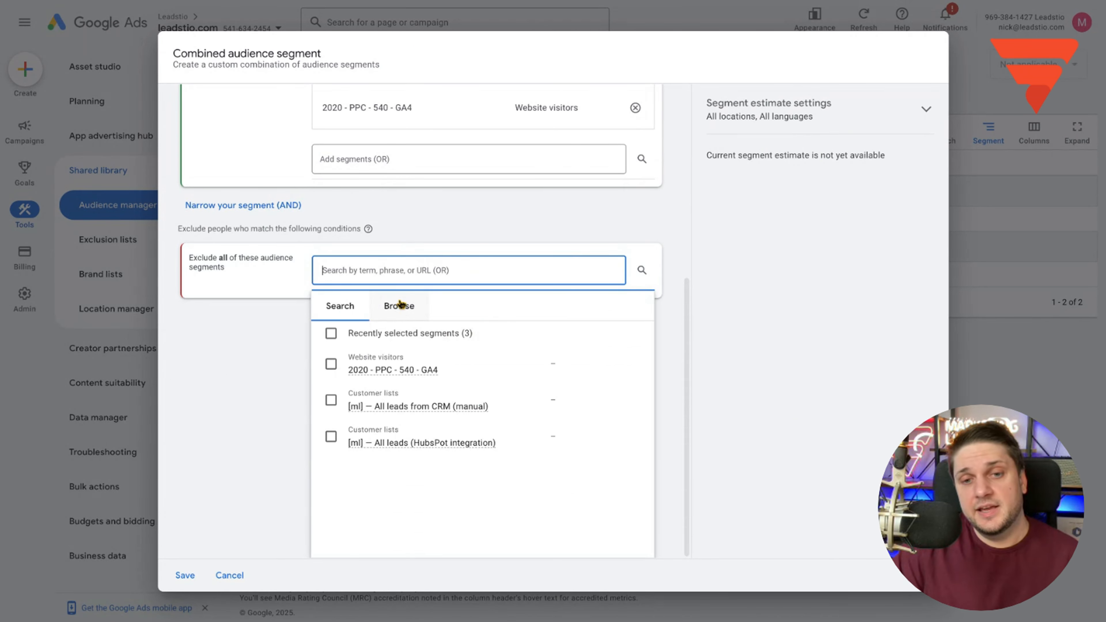
click(399, 304)
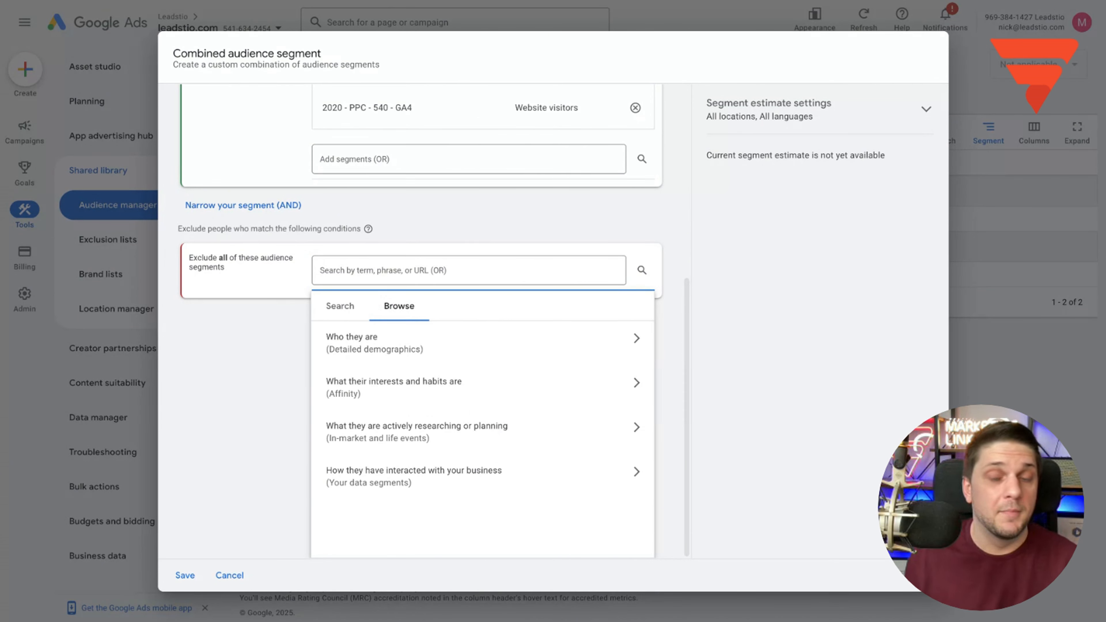
click(1040, 375)
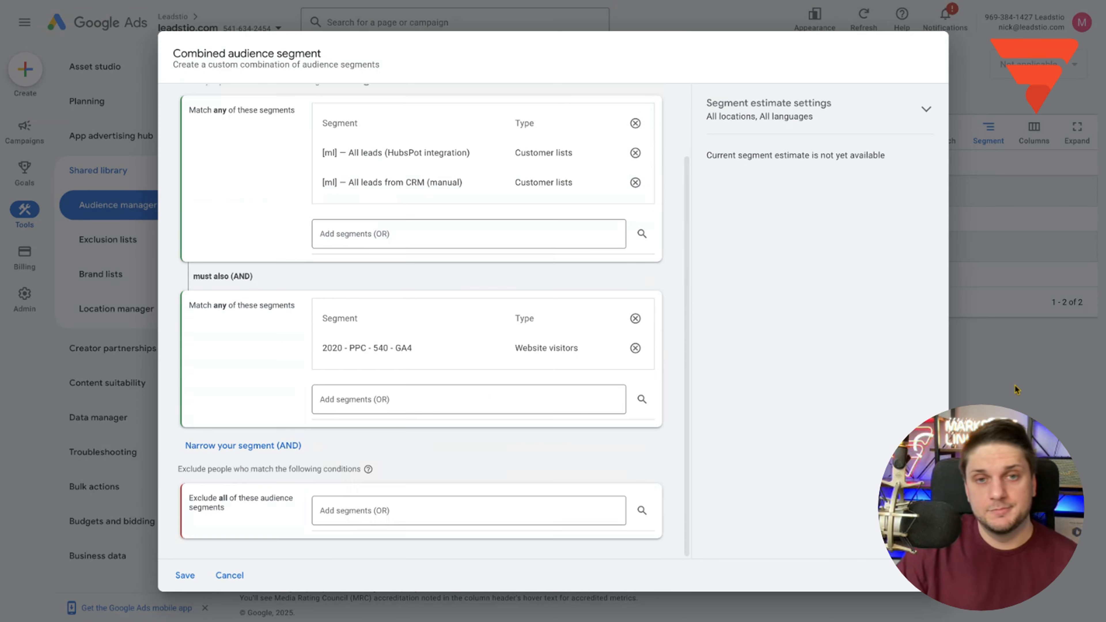
click(229, 576)
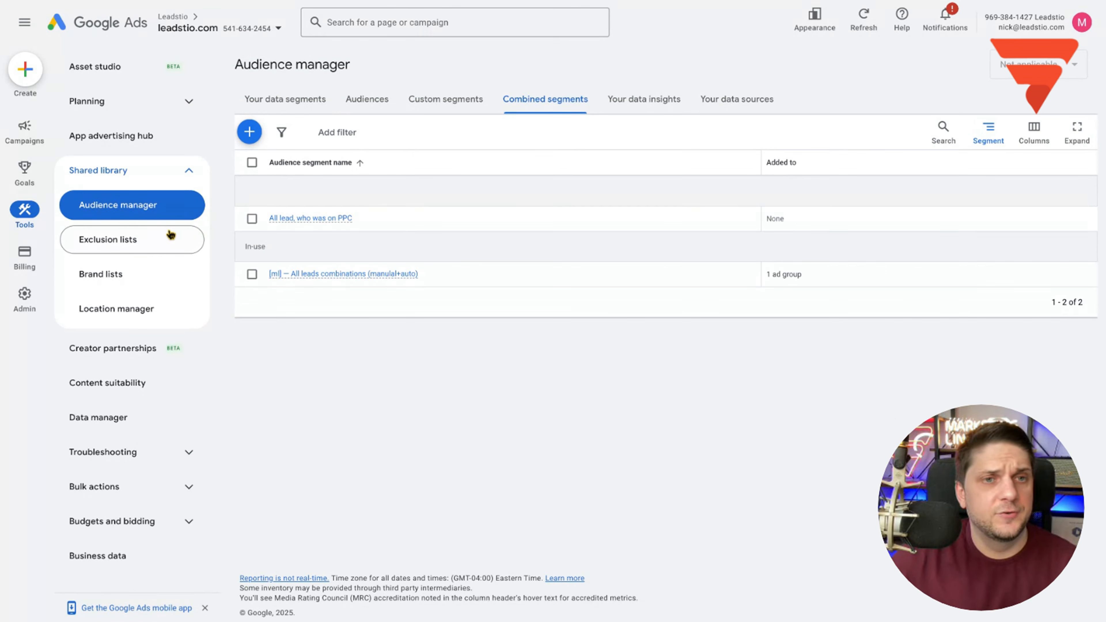
Go to the campaigns overview and start creating a new campaign
mouse_move(17, 133)
click(124, 172)
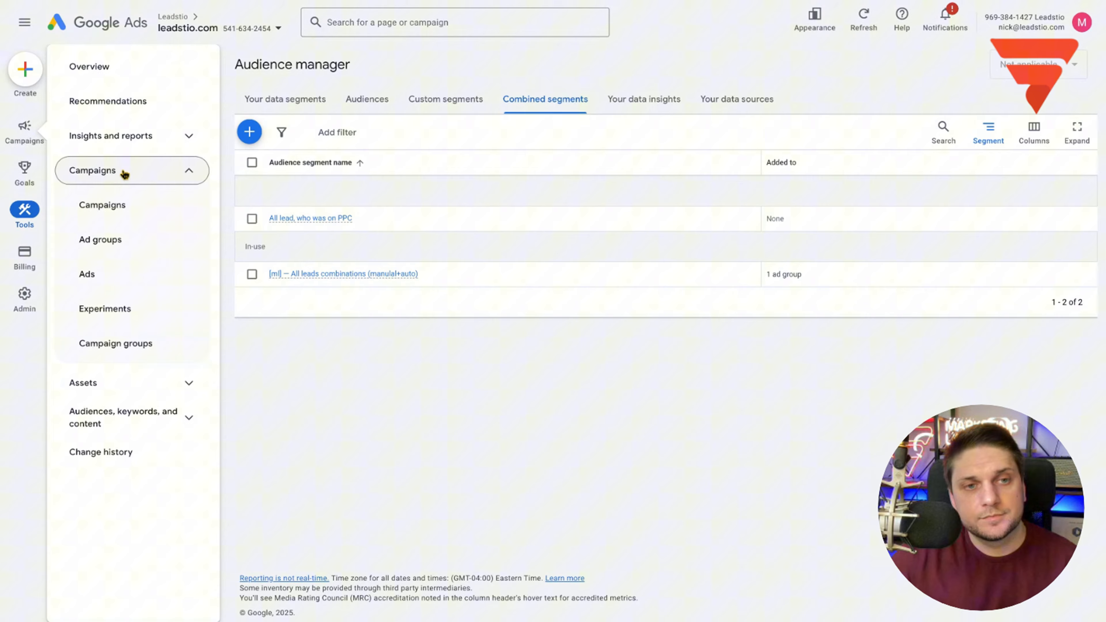
click(153, 204)
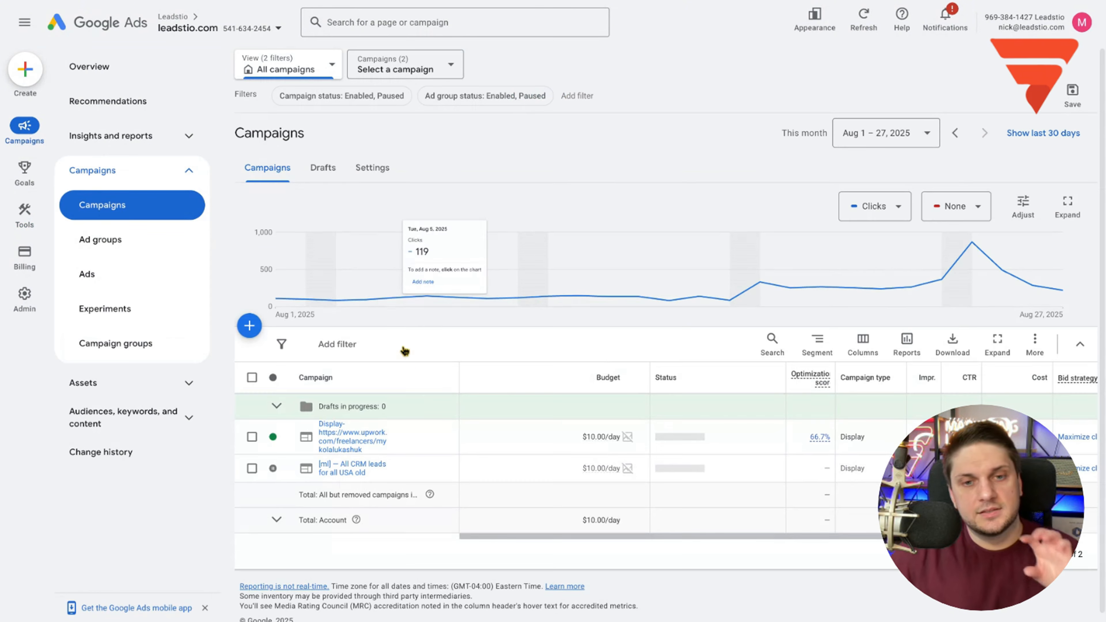
click(349, 458)
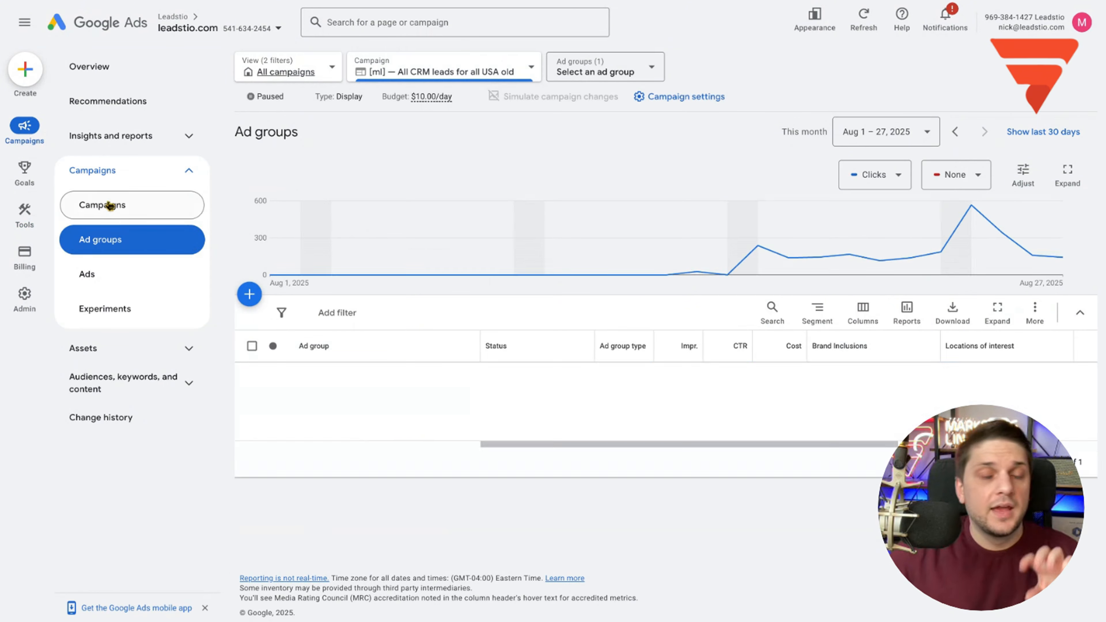
click(109, 205)
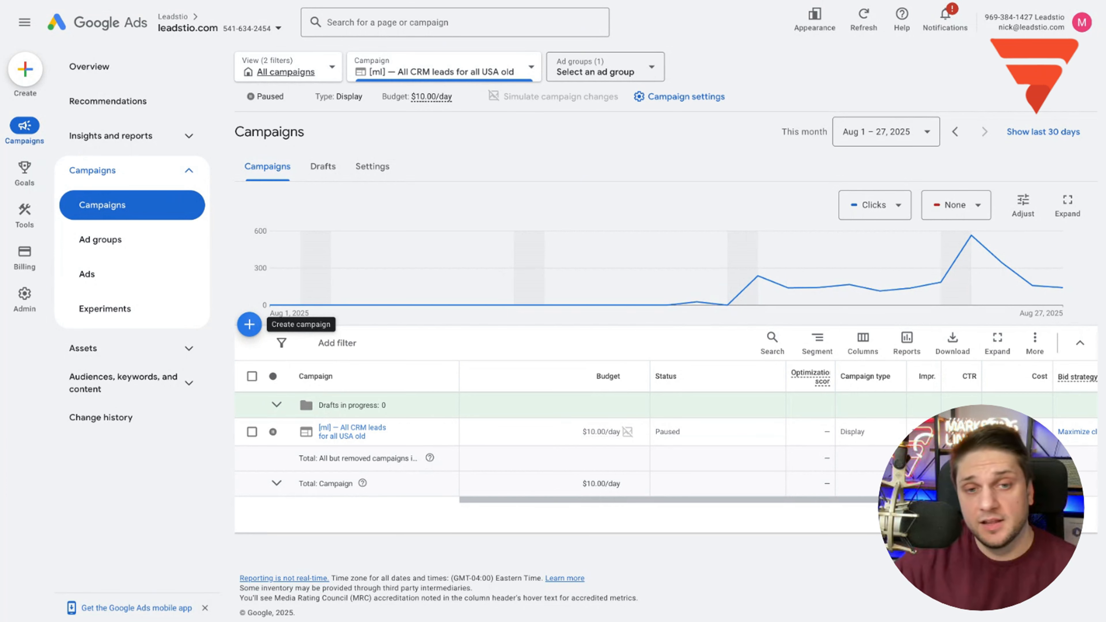
click(250, 325)
click(328, 336)
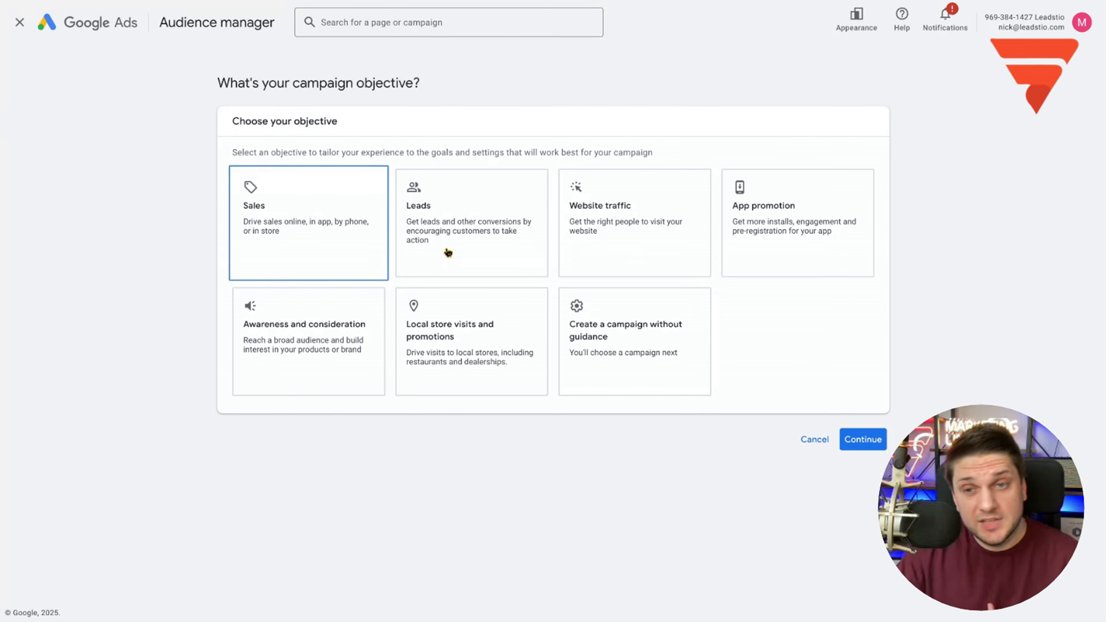
Choose to create the campaign without guidance, select the Display type, and continue with the account default conversion goals
click(640, 325)
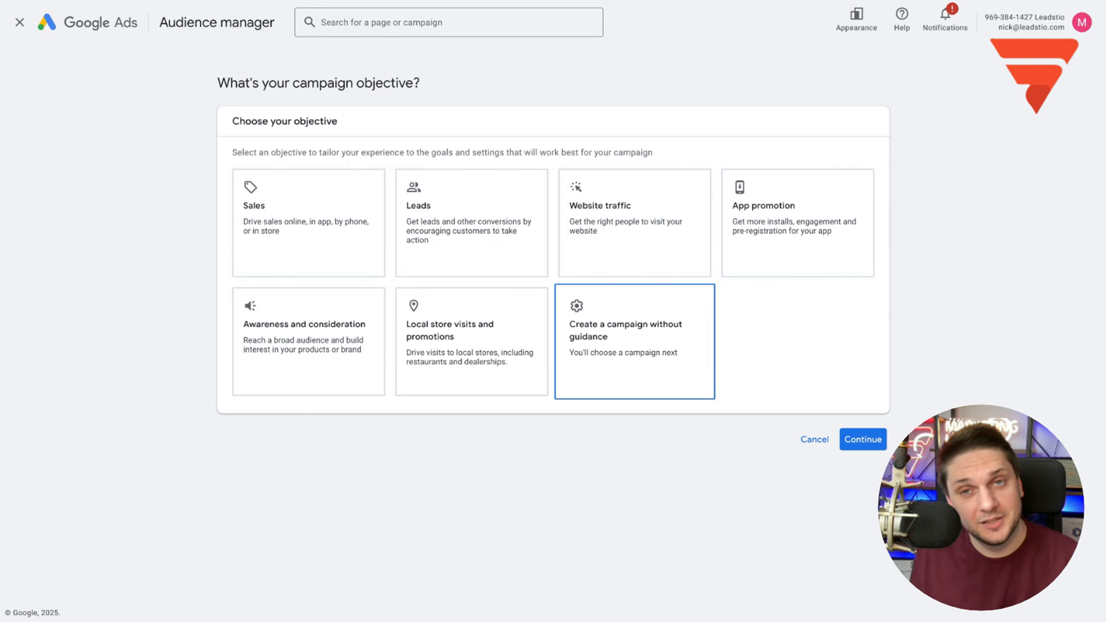
click(583, 346)
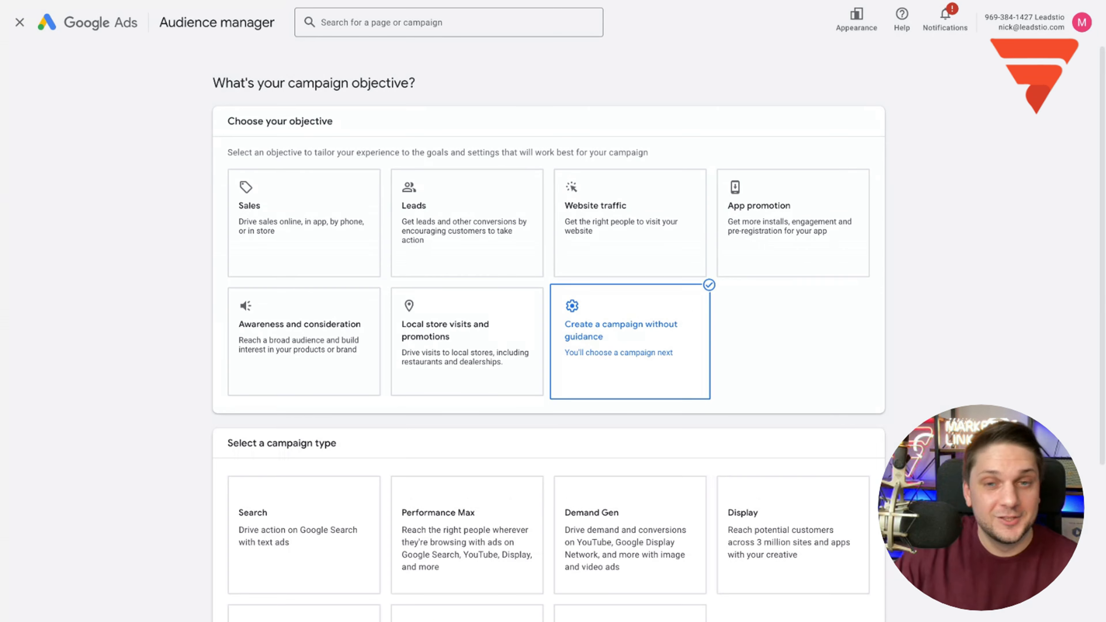
scroll(582, 345, down, 2)
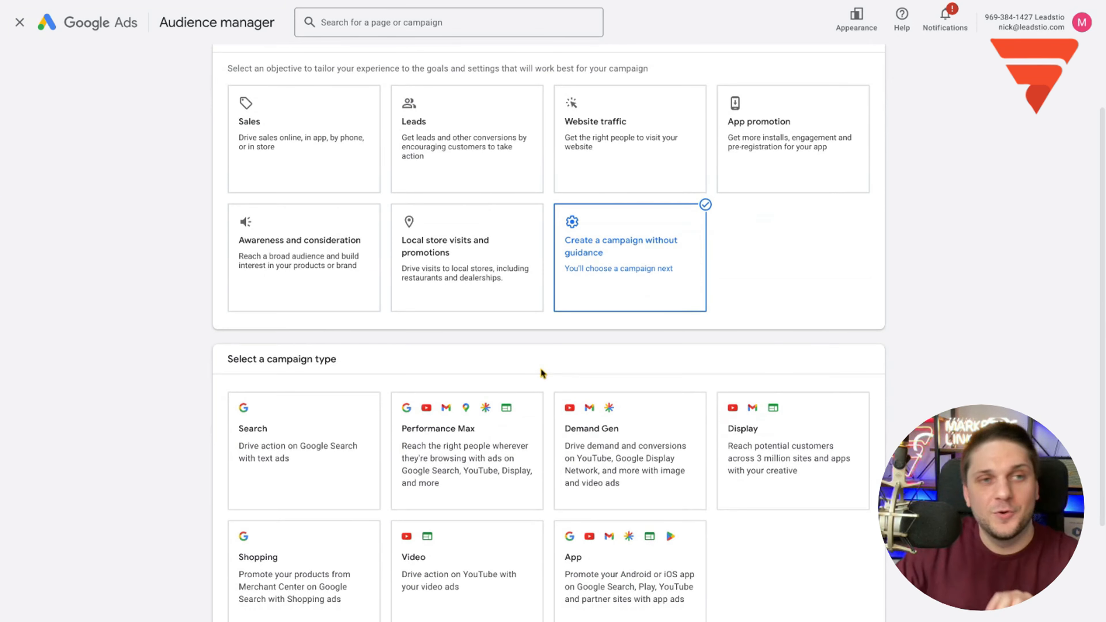
scroll(605, 325, down, 3)
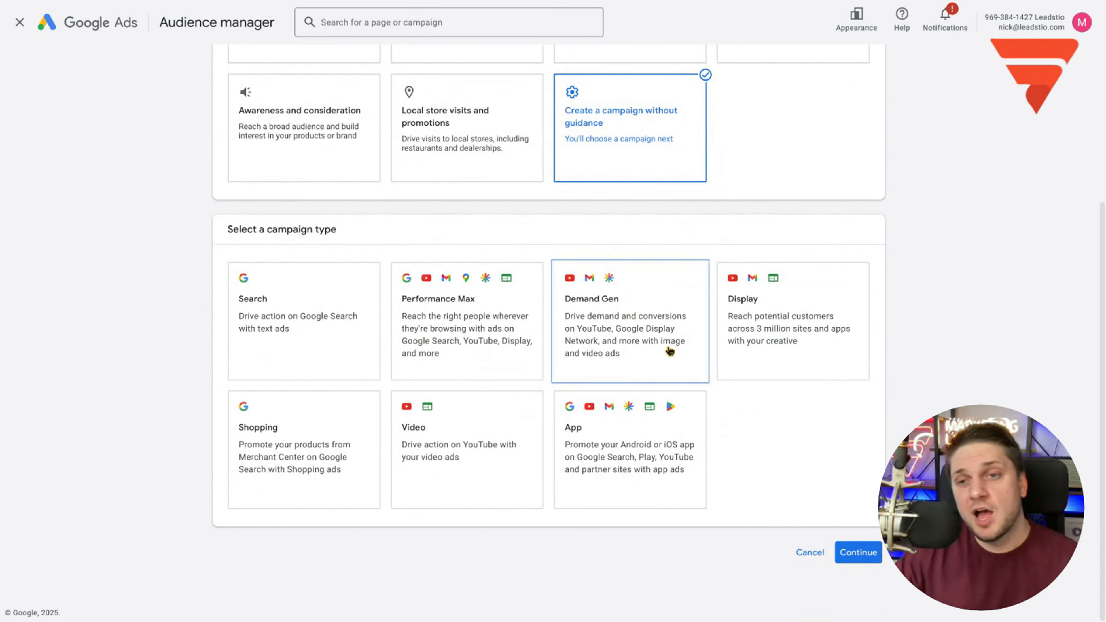
click(849, 335)
scroll(833, 338, up, 1)
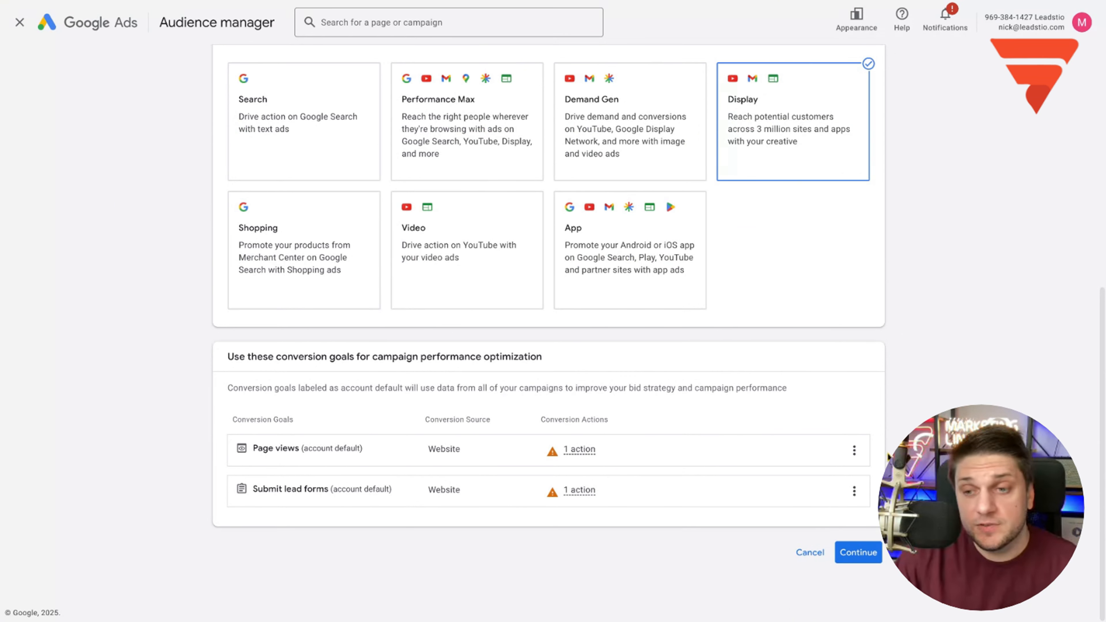
click(847, 553)
scroll(733, 398, down, 2)
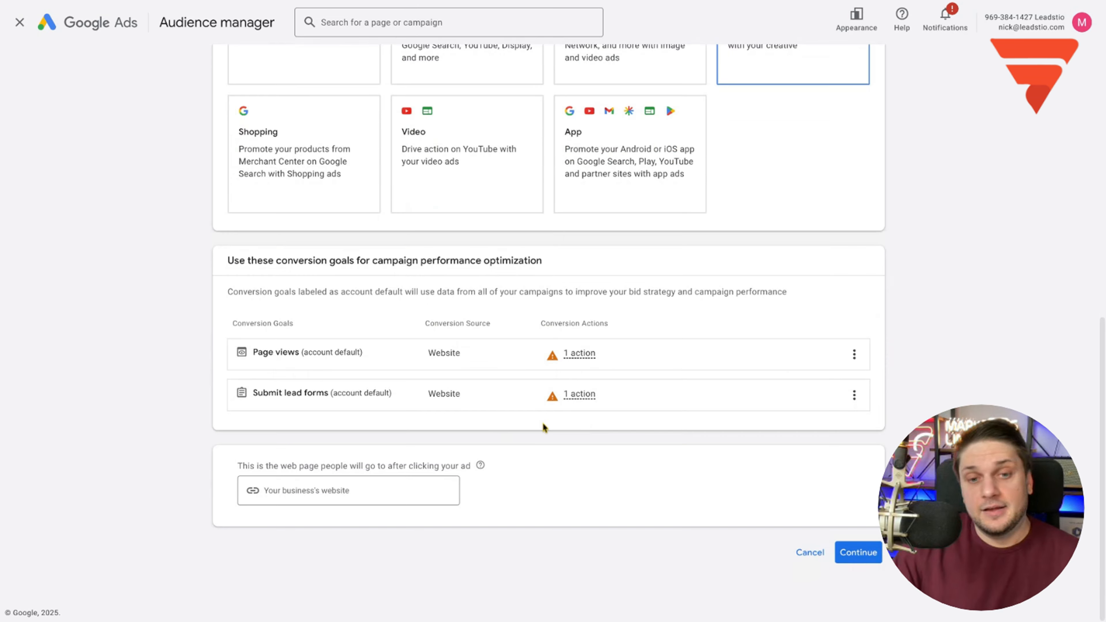
Set the campaign's landing web page to marketing.link and continue
click(373, 493)
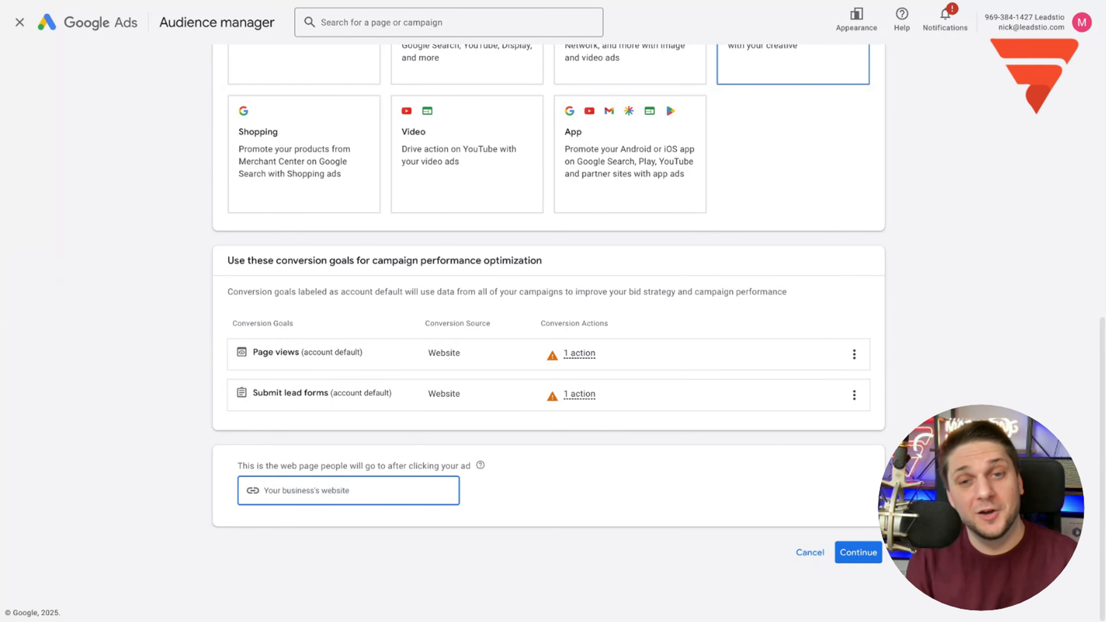
key(super+Tab)
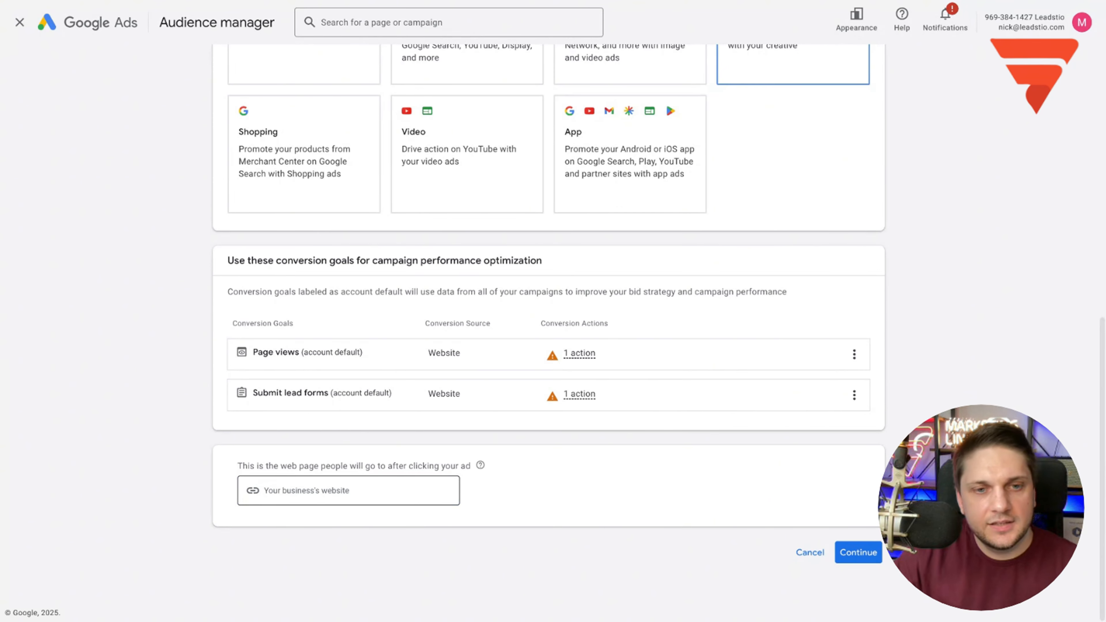
key(super+Tab)
key(super+Tab)
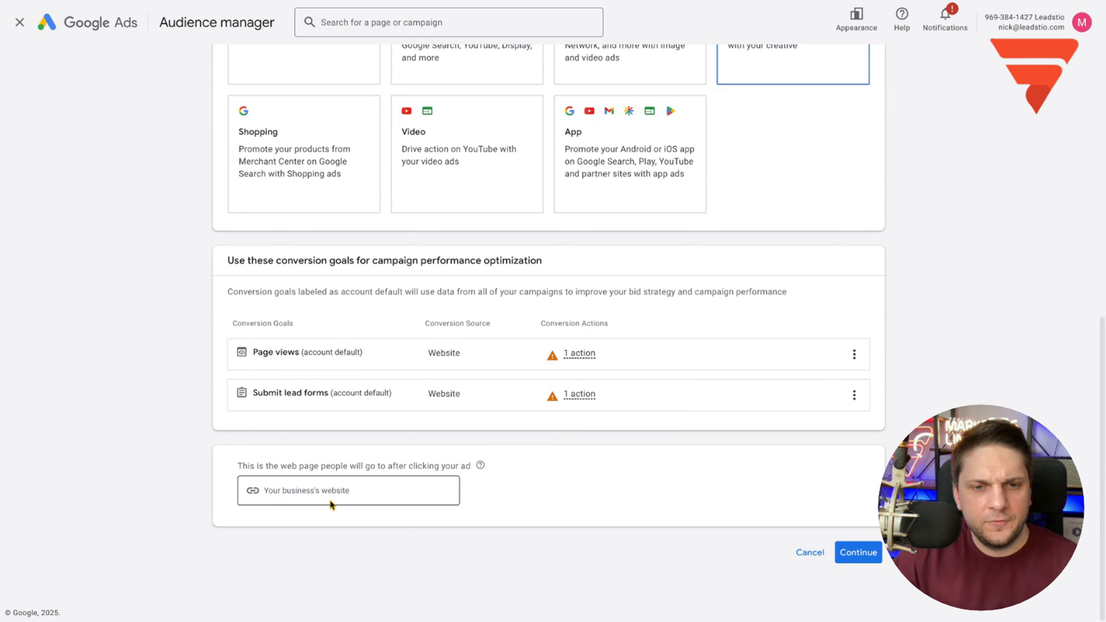
click(328, 493)
text(rketing.link)
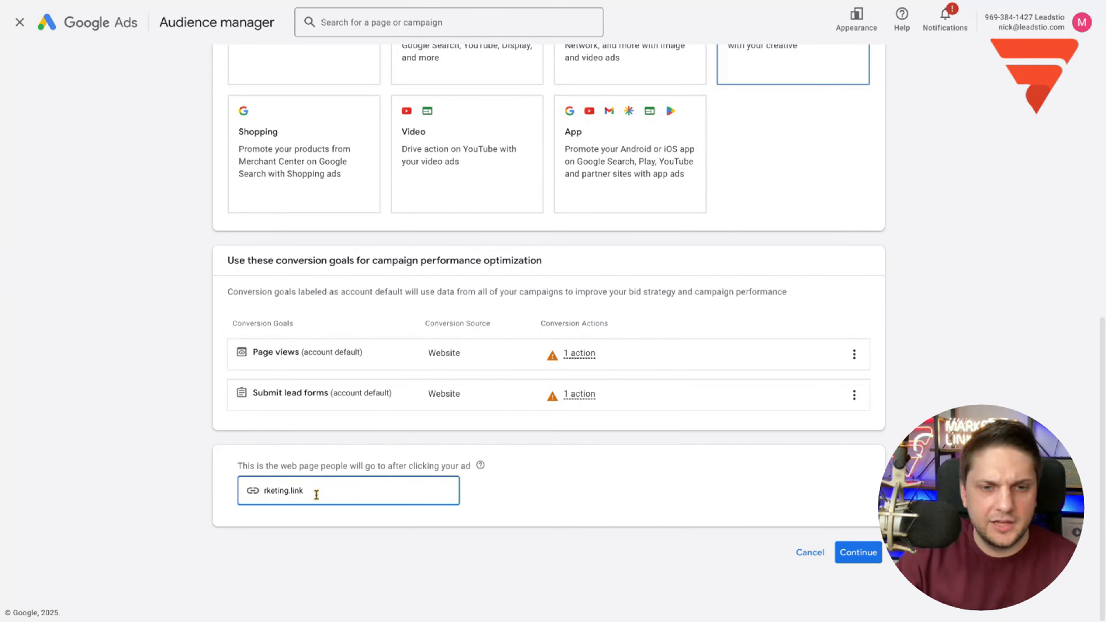
key(Home)
text(mar)
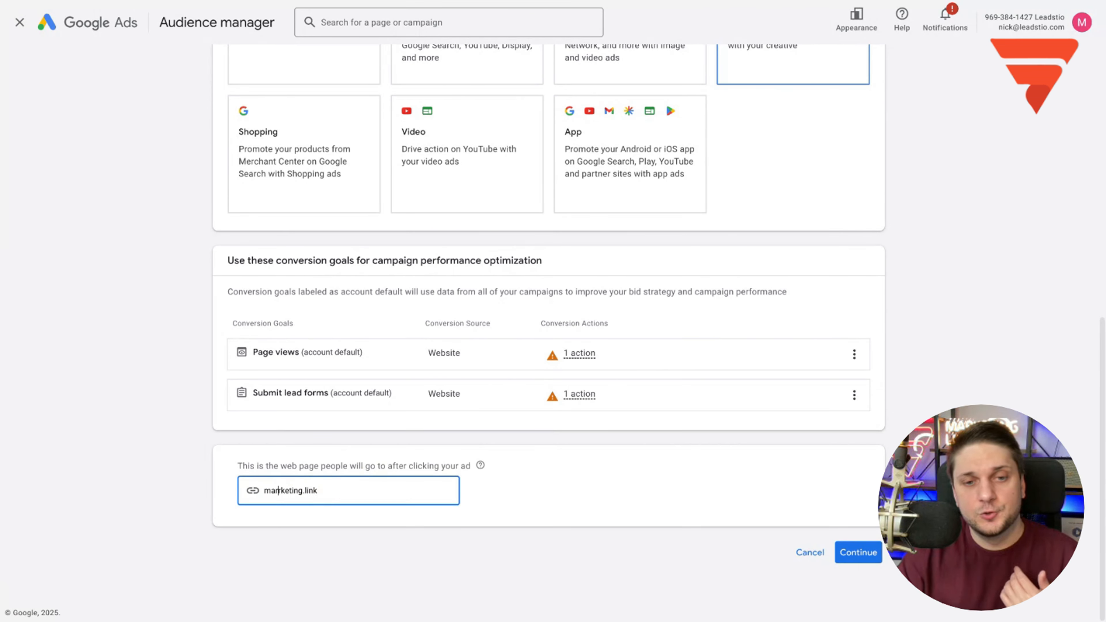
key(BackSpace)
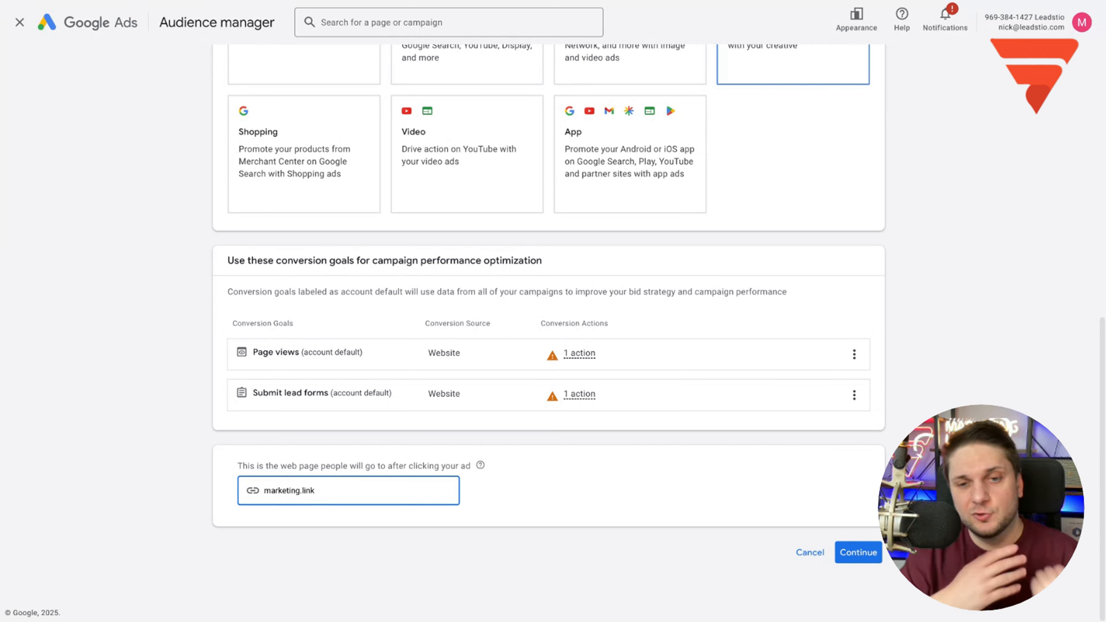
click(869, 551)
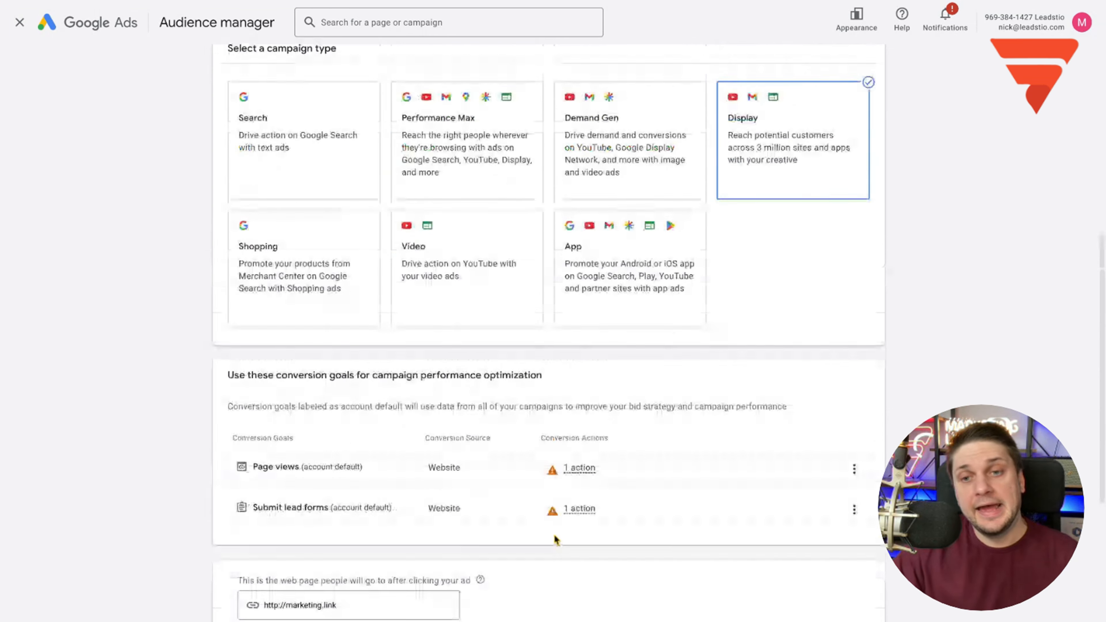
Name the campaign "Display, US, All leads from CRM" and continue to the campaign settings
click(328, 477)
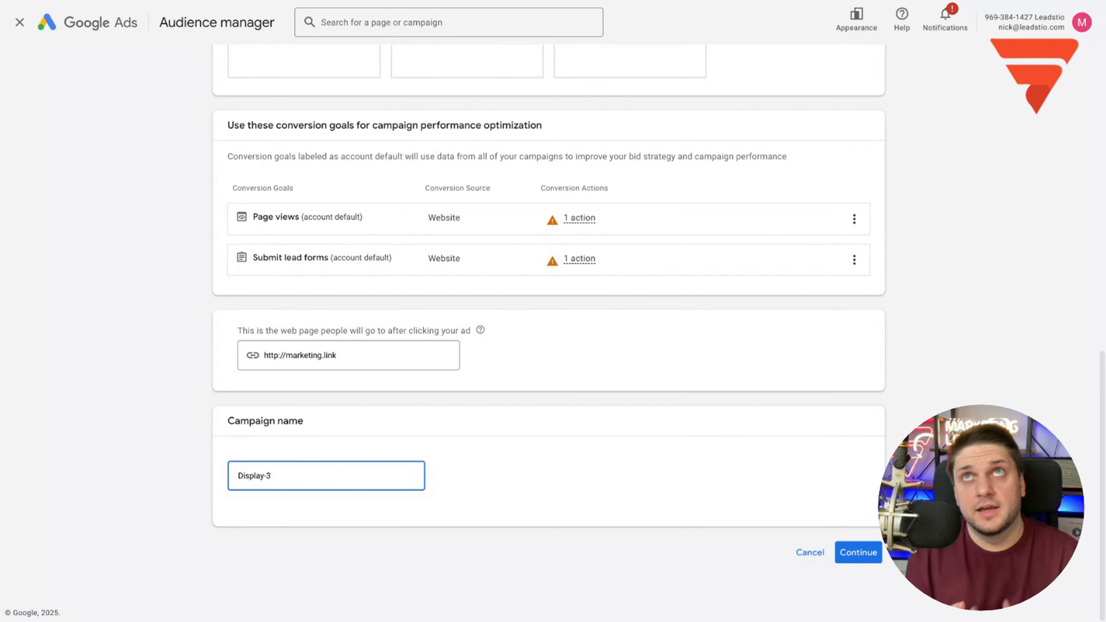
key(ctrl+a)
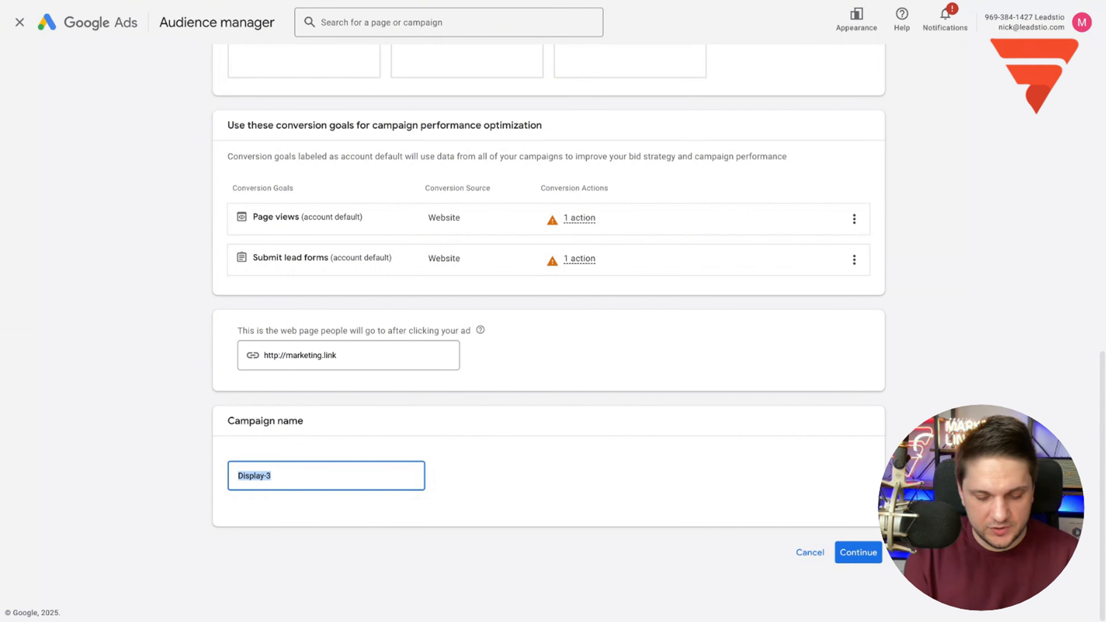
text(Disp)
key(BackSpace)
key(BackSpace)
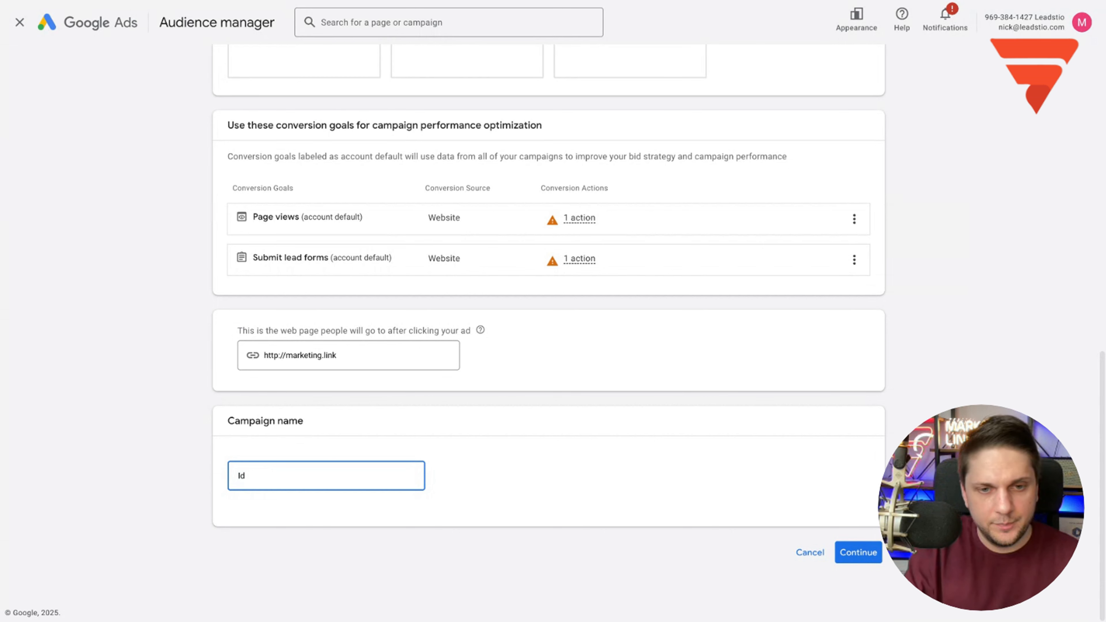
text(spal)
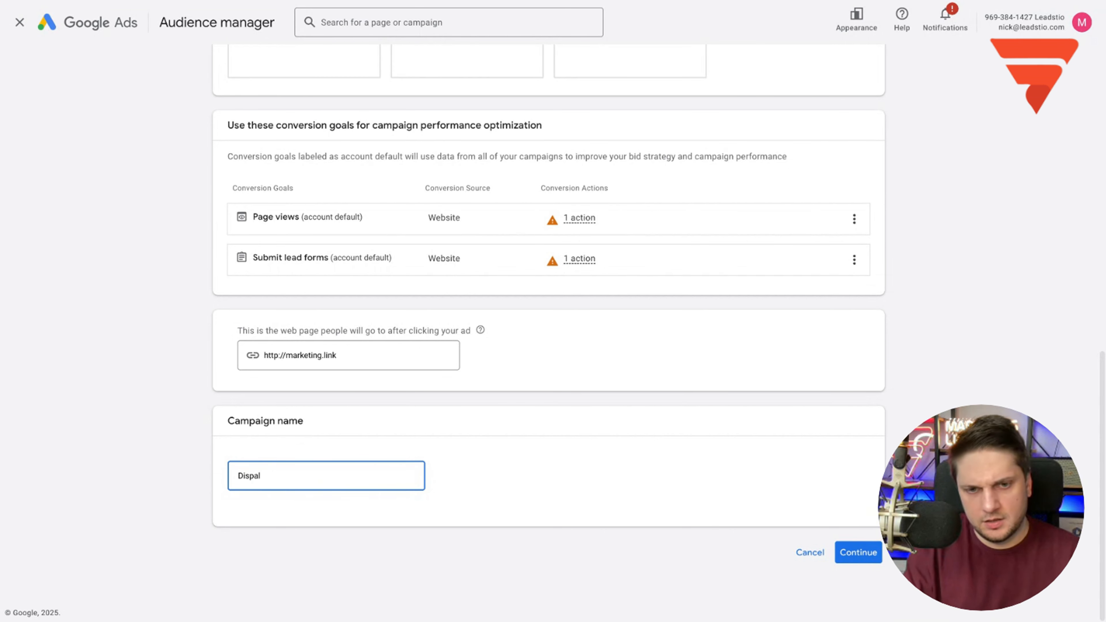
text(yay, US)
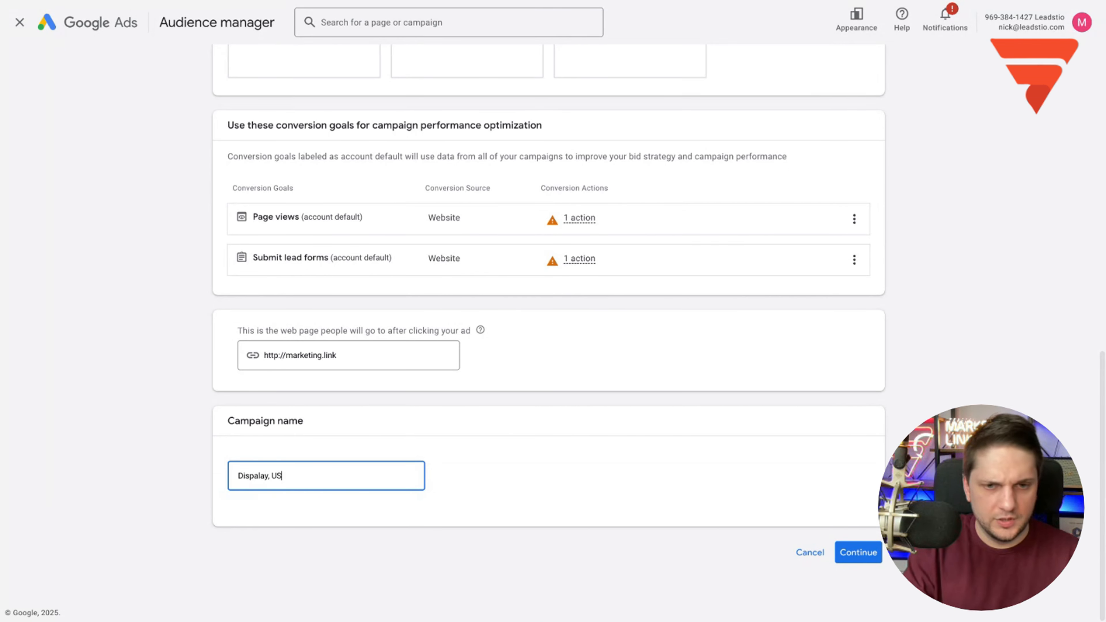
text(,)
key(Left)
key(Left)
key(Left)
key(Left)
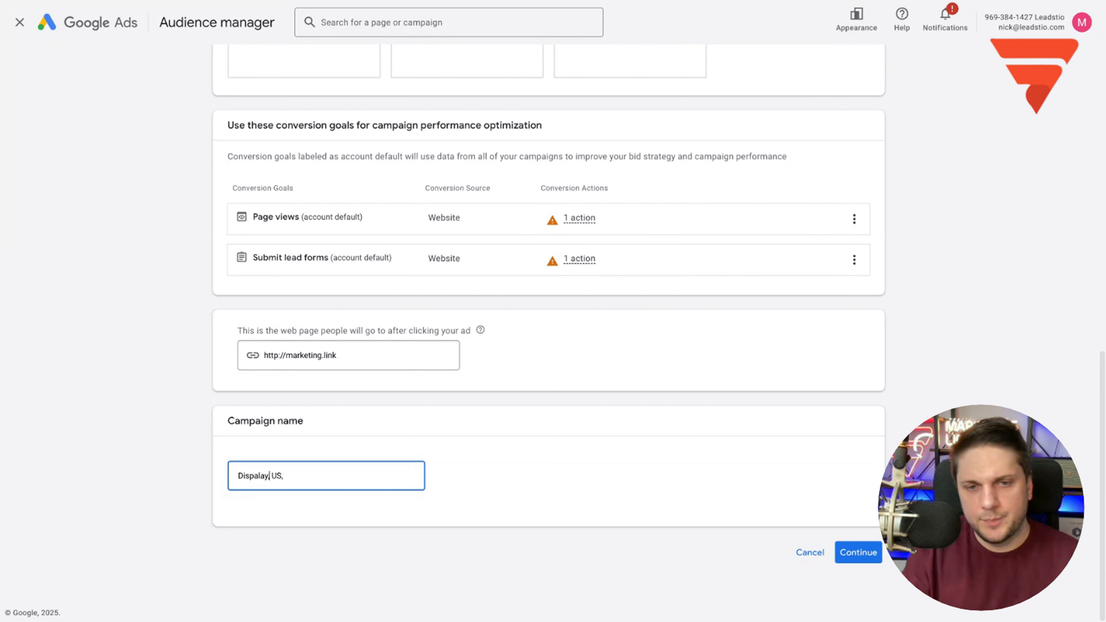
key(BackSpace)
text(La)
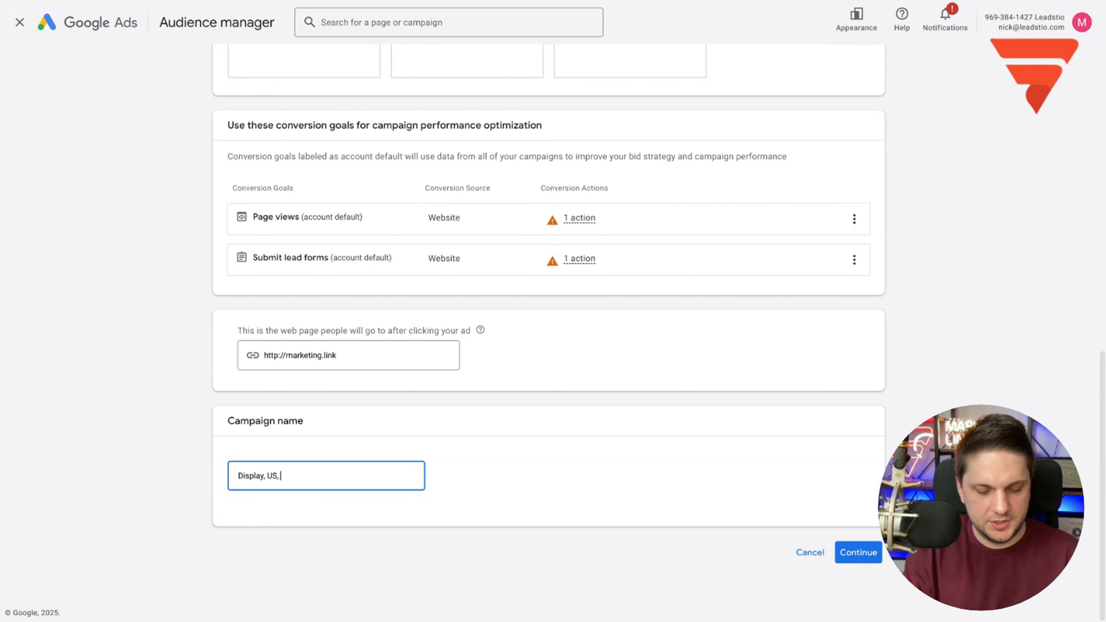
key(BackSpace)
key(BackSpace)
text(All )
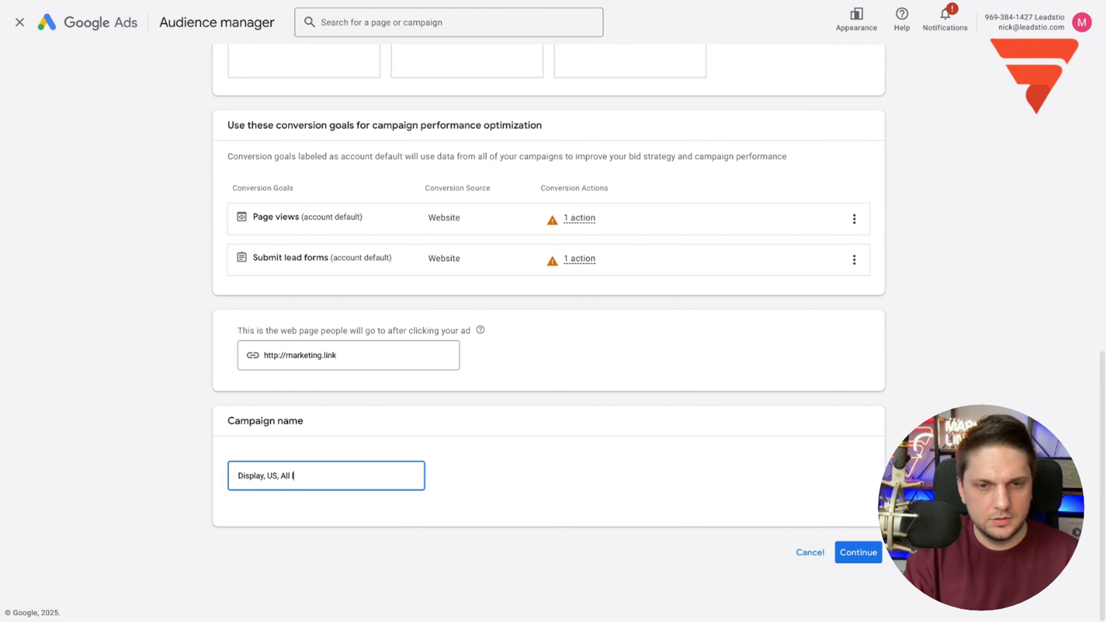
text(leads from CRM)
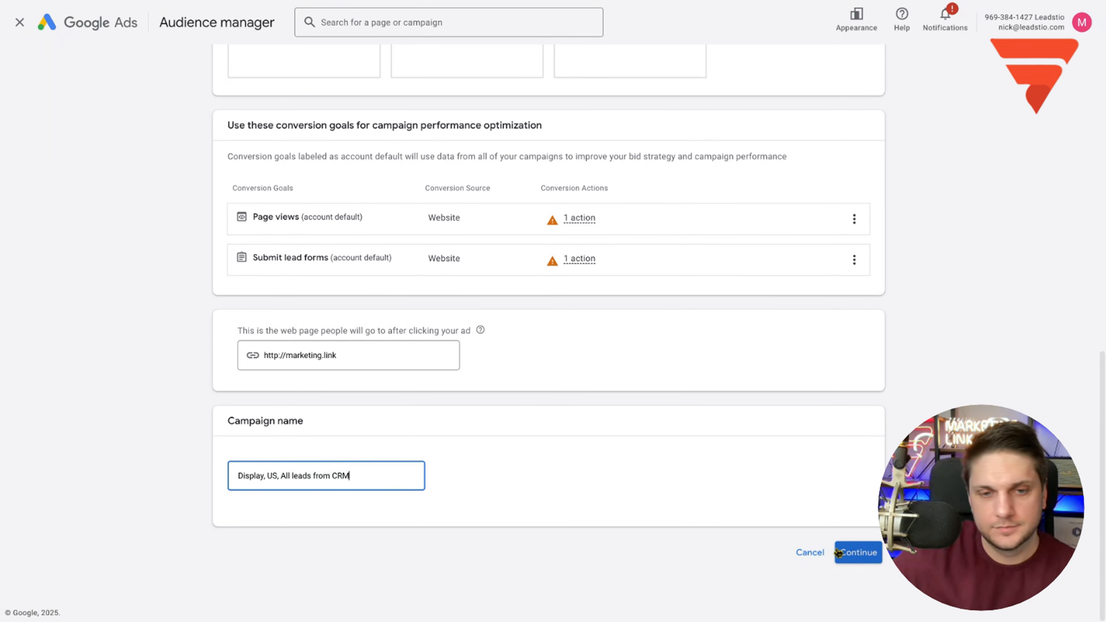
click(852, 554)
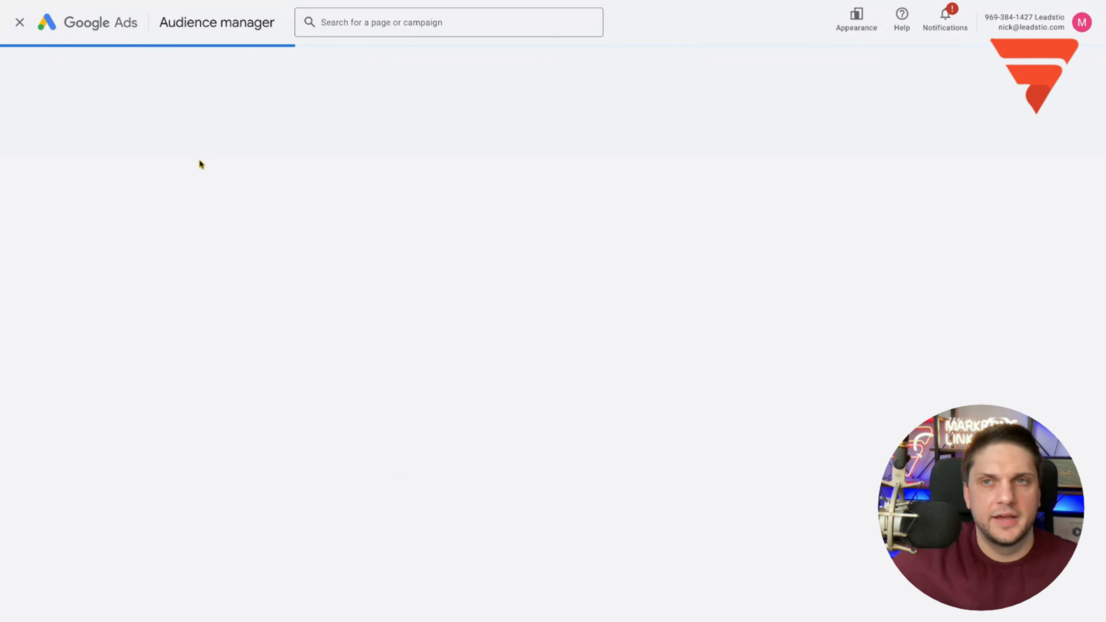
Target the United States, remove English so all languages are included, show the additional settings, and continue to budget and bidding
click(266, 201)
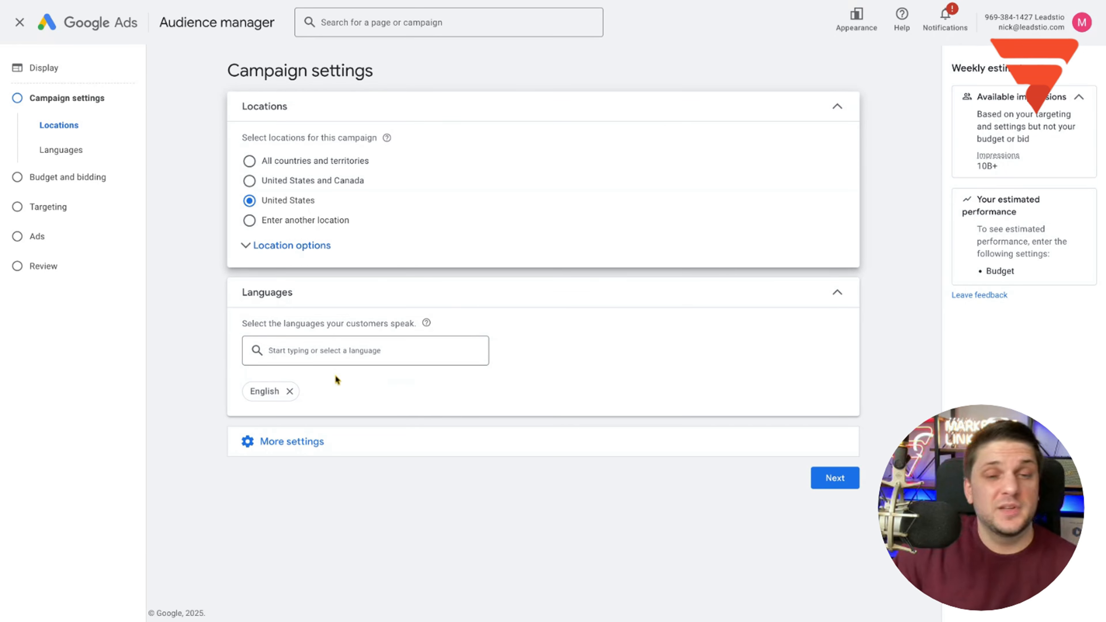
click(290, 392)
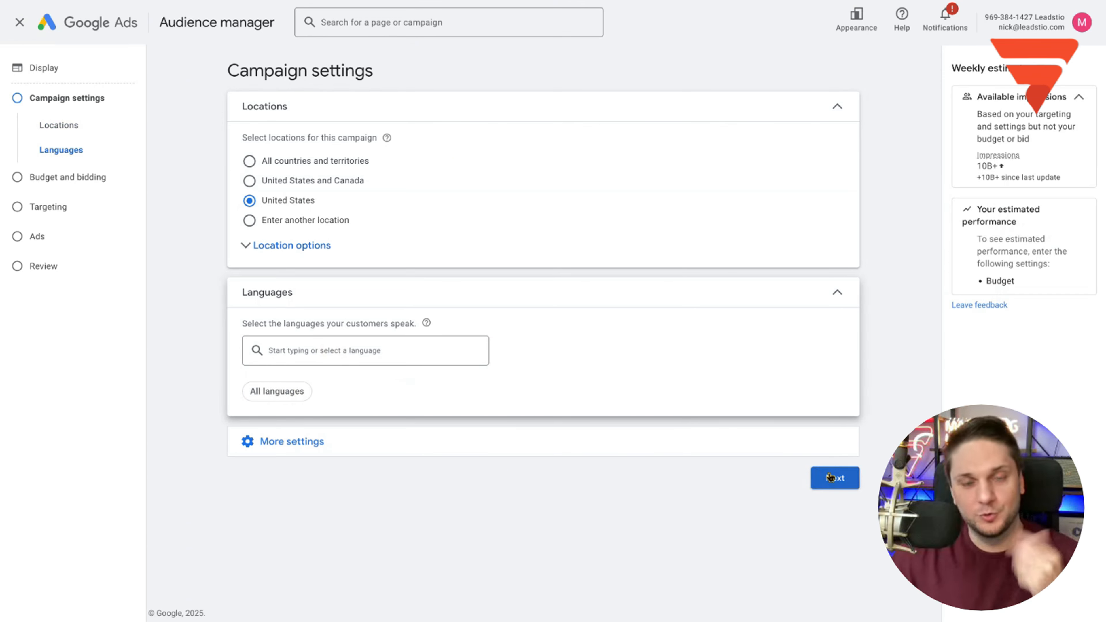
click(840, 479)
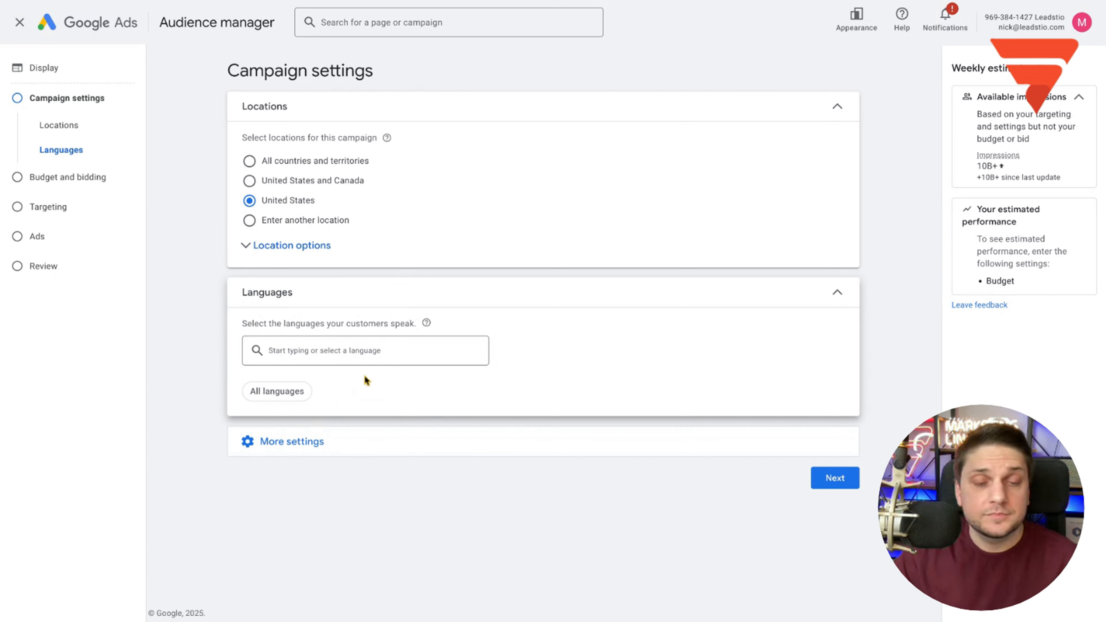
click(497, 445)
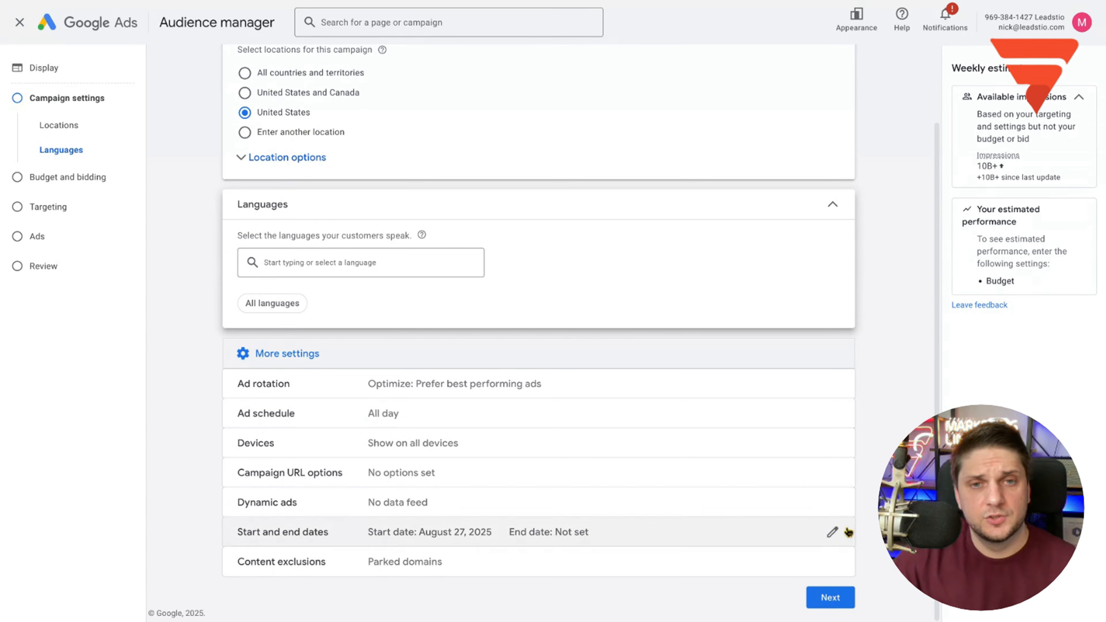
click(830, 597)
Set the average daily budget to $10 and check the available bidding focus options
text(10)
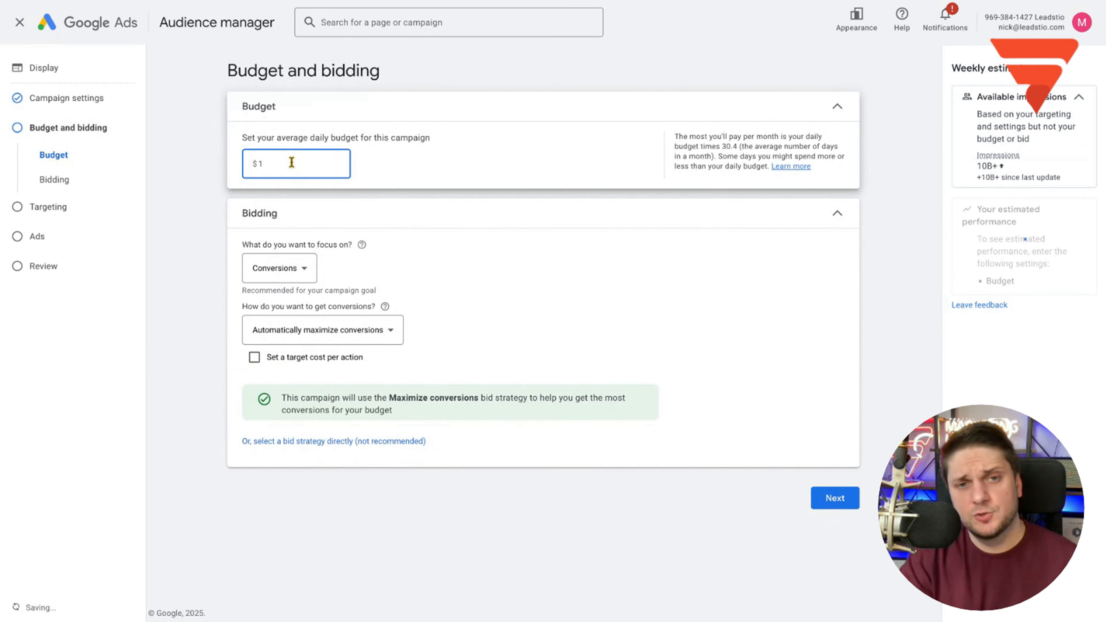
click(287, 269)
mouse_move(283, 273)
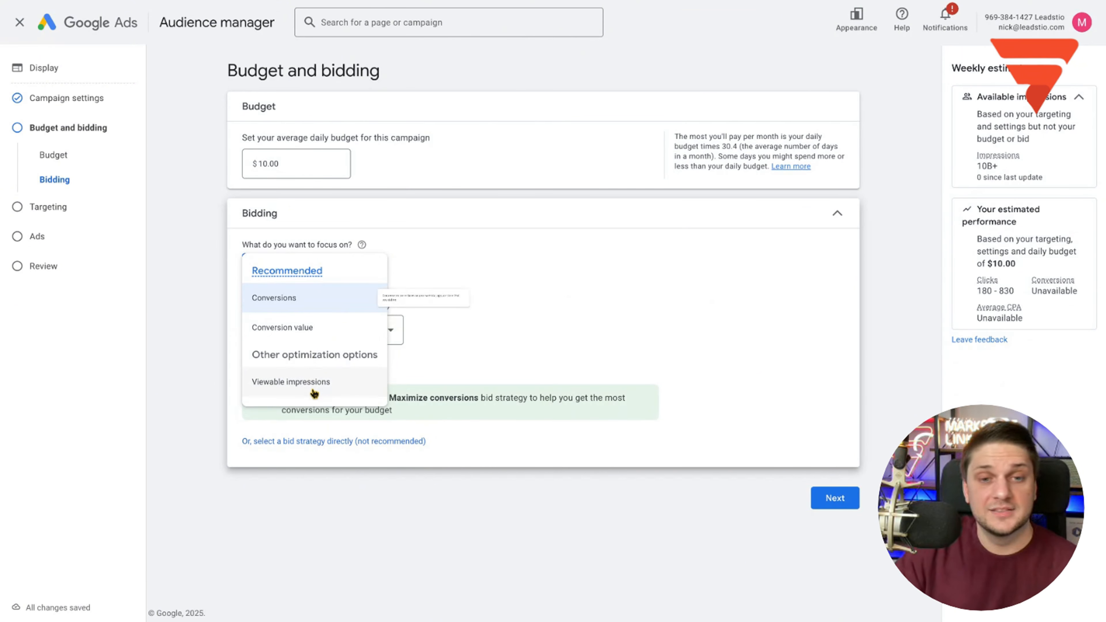
click(527, 386)
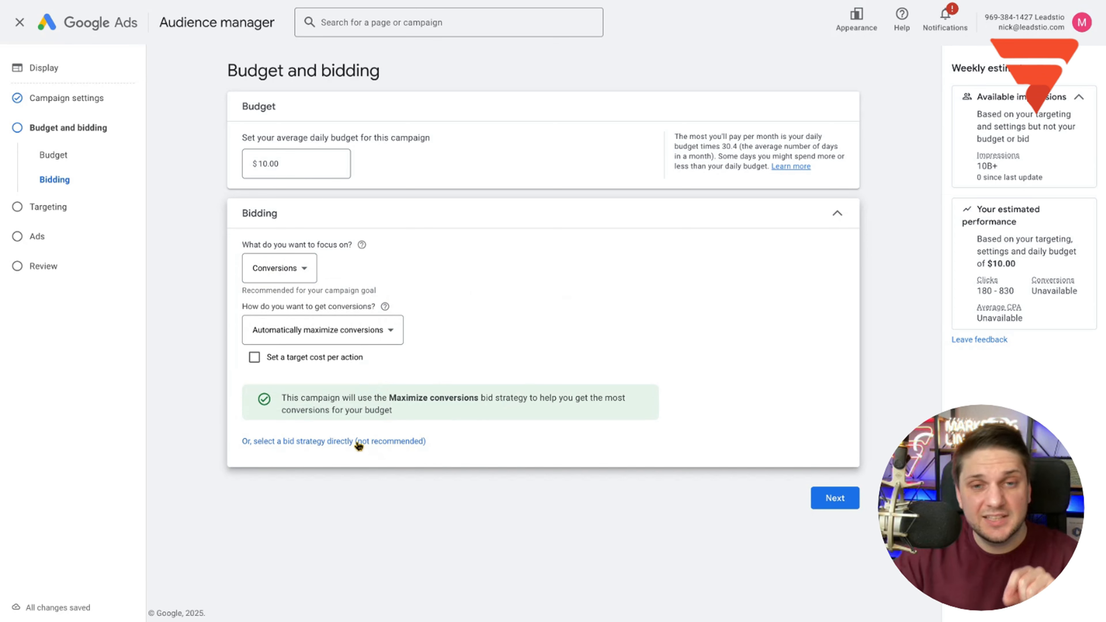
Select the bid strategy directly, choose Manual CPC, and continue to targeting
click(359, 442)
click(316, 288)
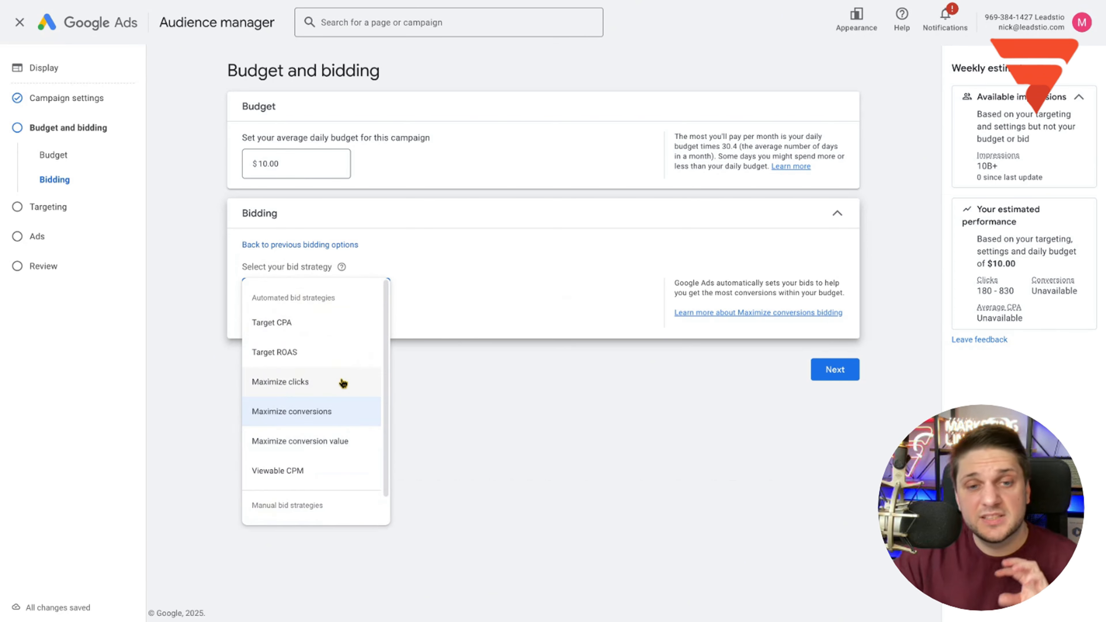
mouse_move(320, 384)
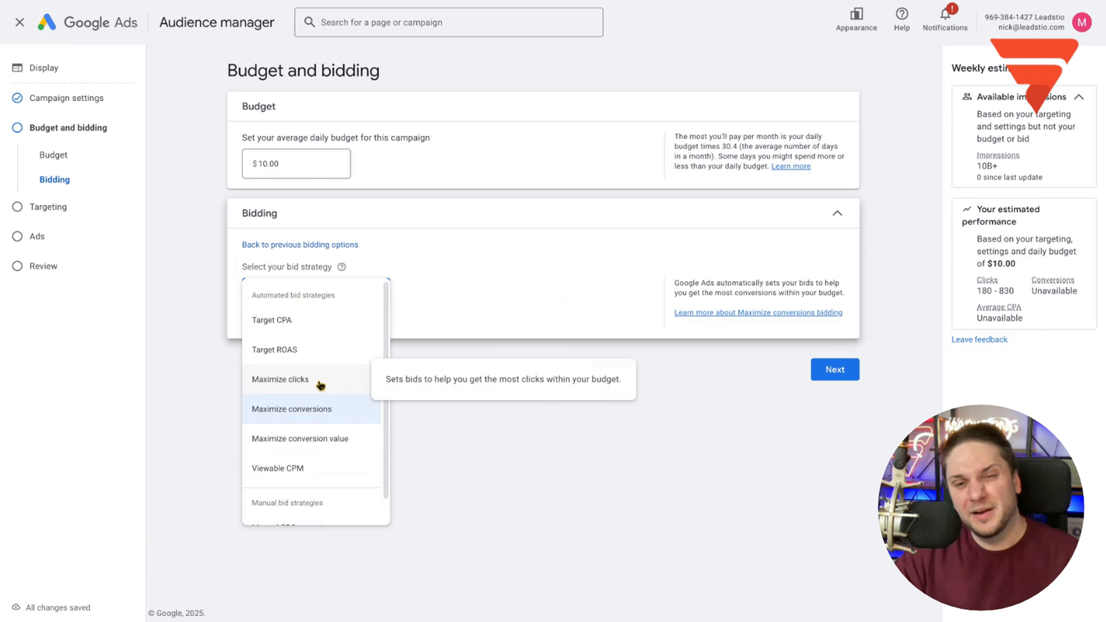
scroll(289, 501, down, 1)
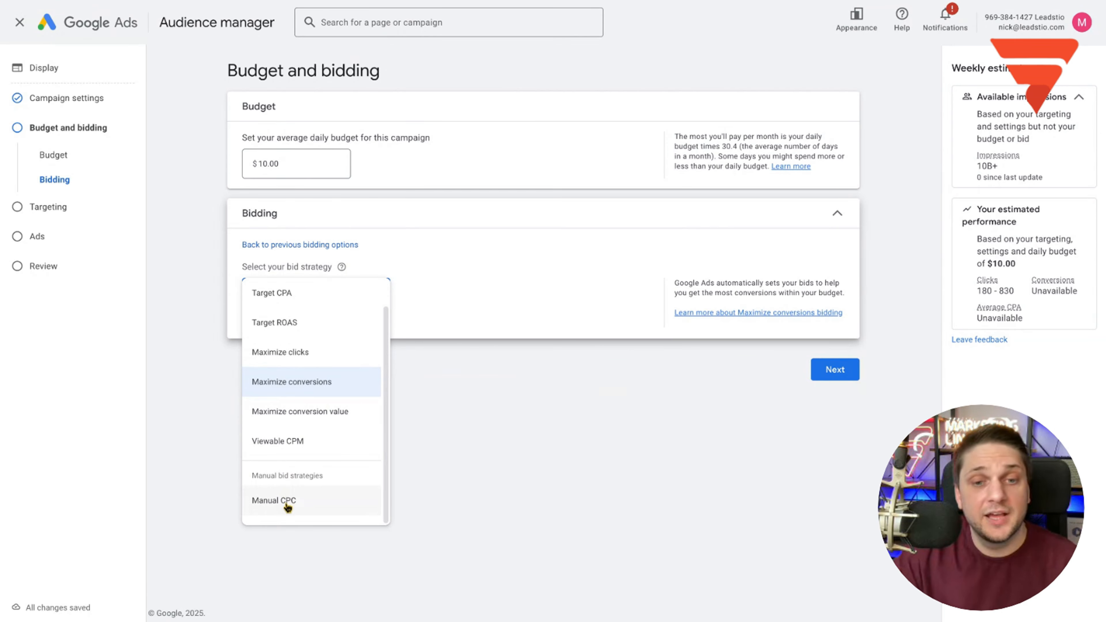
click(283, 501)
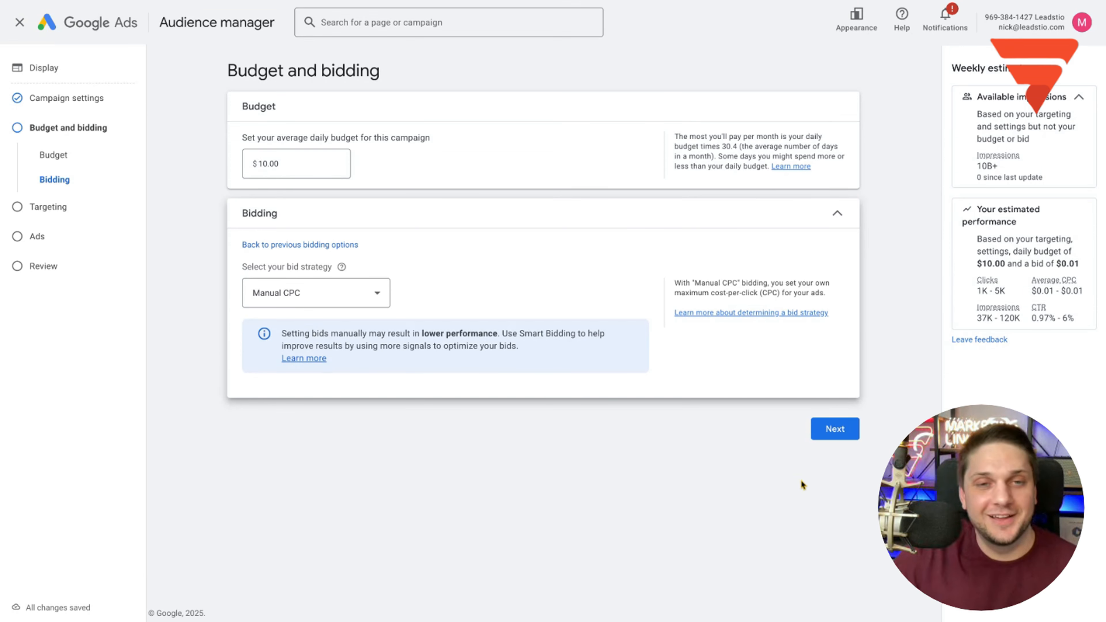
click(834, 430)
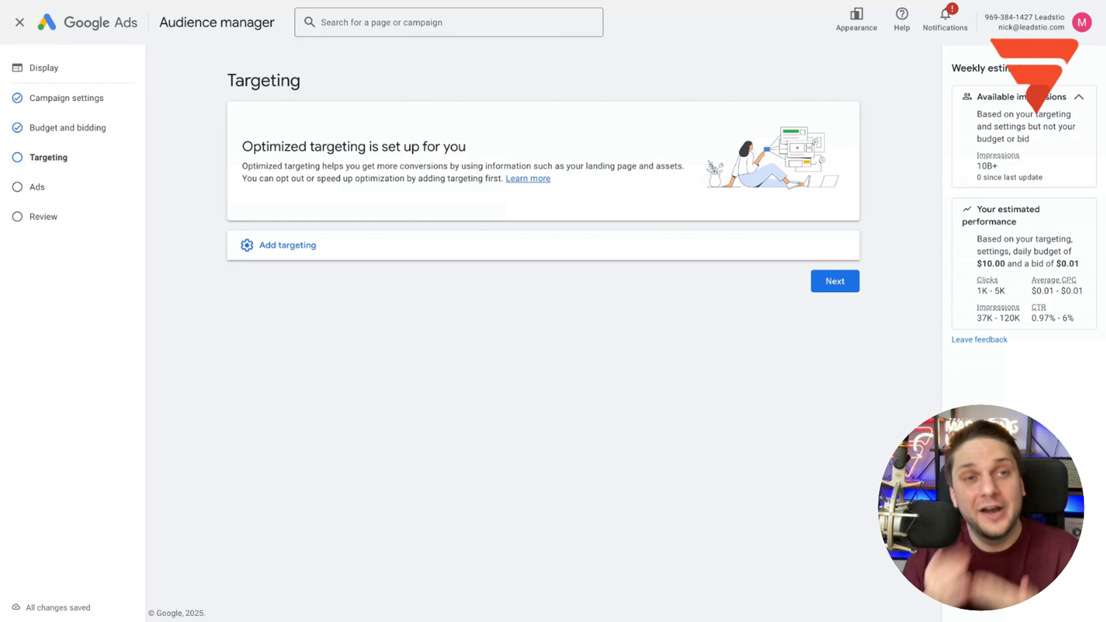
Add audience segment targeting to the campaign and browse the segment categories
click(388, 238)
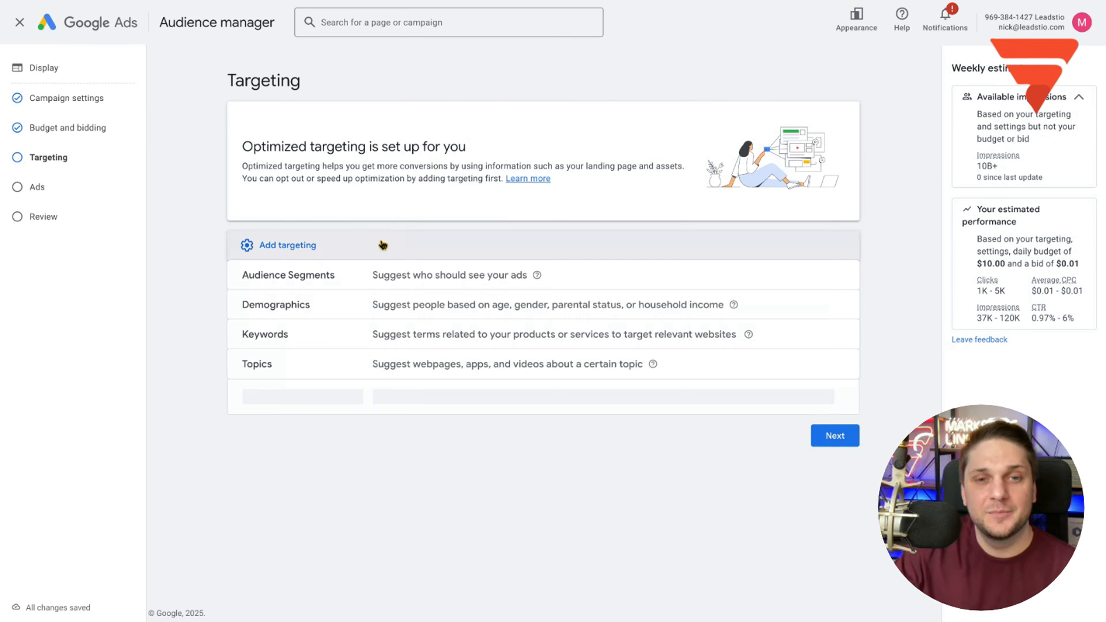
click(600, 276)
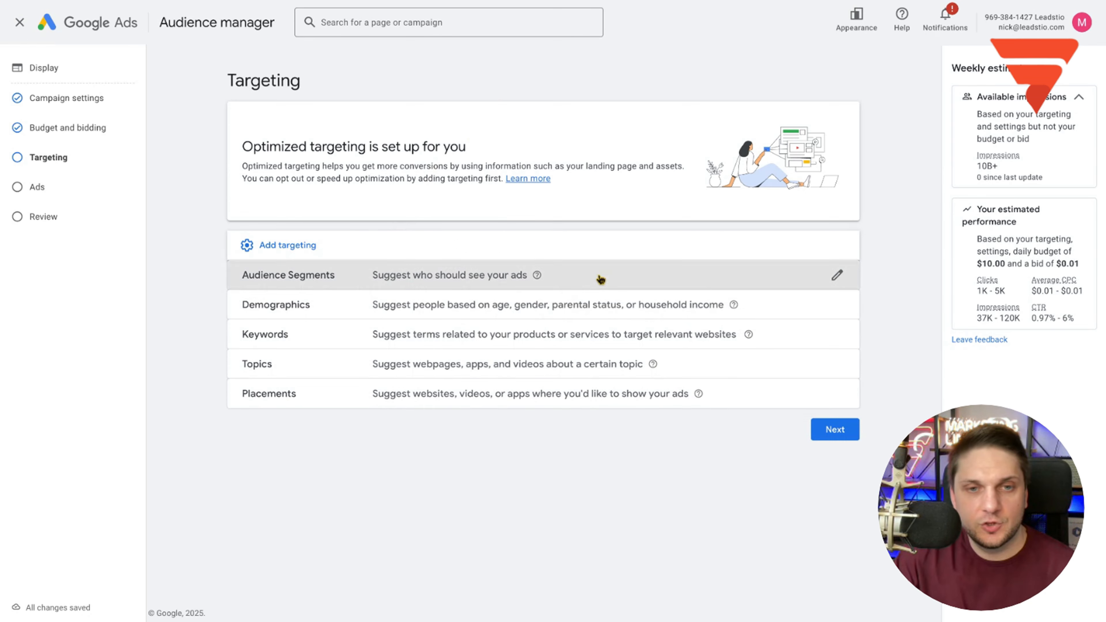
click(326, 236)
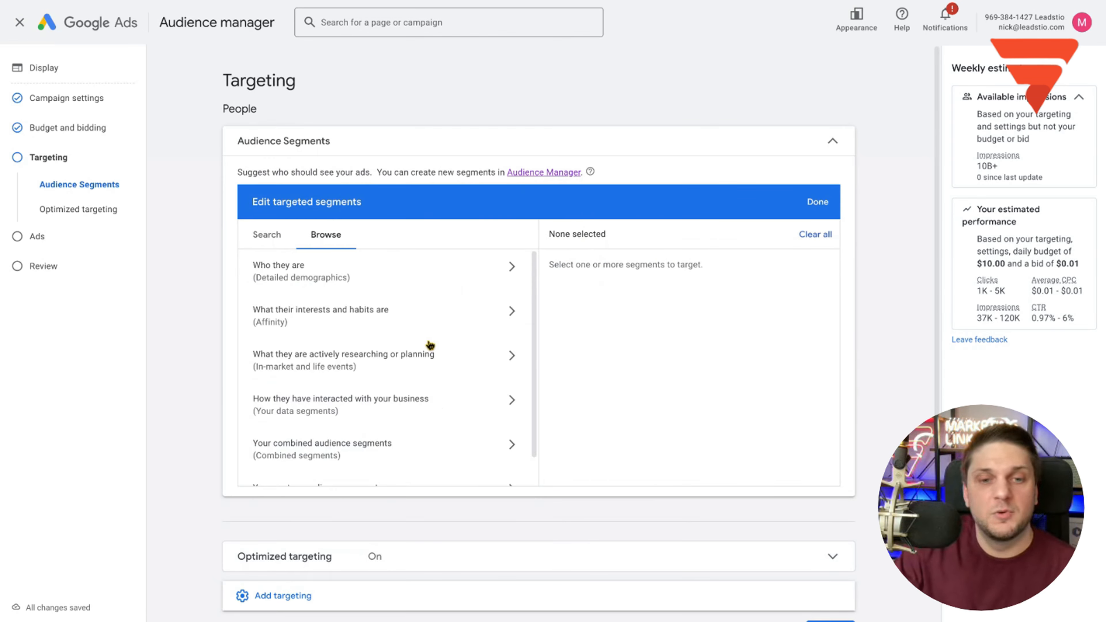
Examine the segment groups and the customer list eligibility notice under how people have interacted with the business
scroll(402, 408, down, 1)
click(402, 412)
click(258, 264)
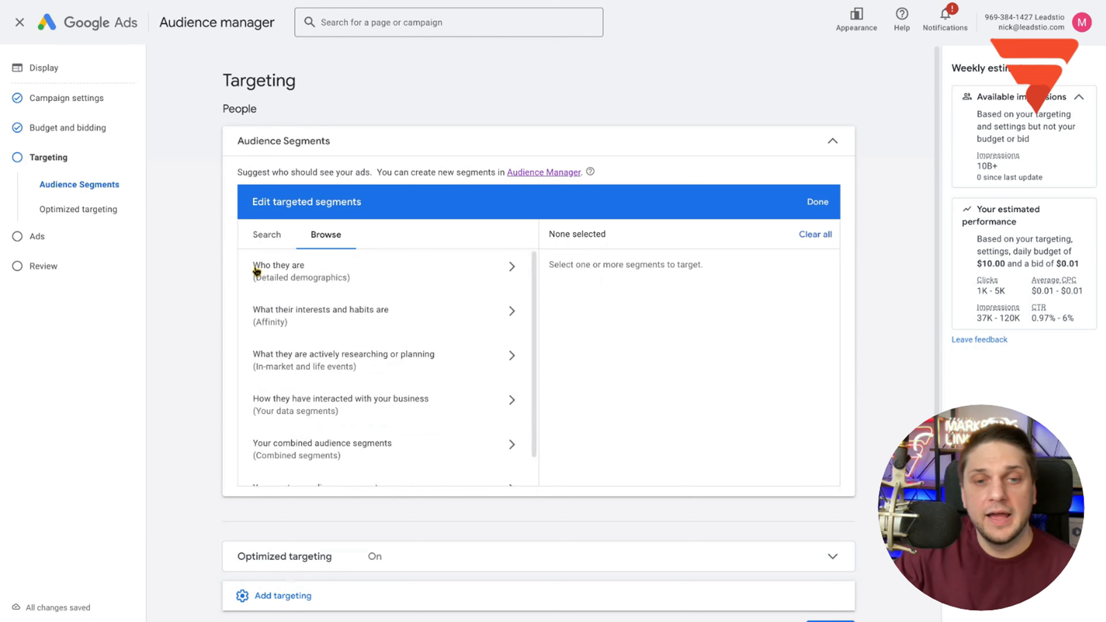
scroll(392, 392, down, 1)
click(417, 381)
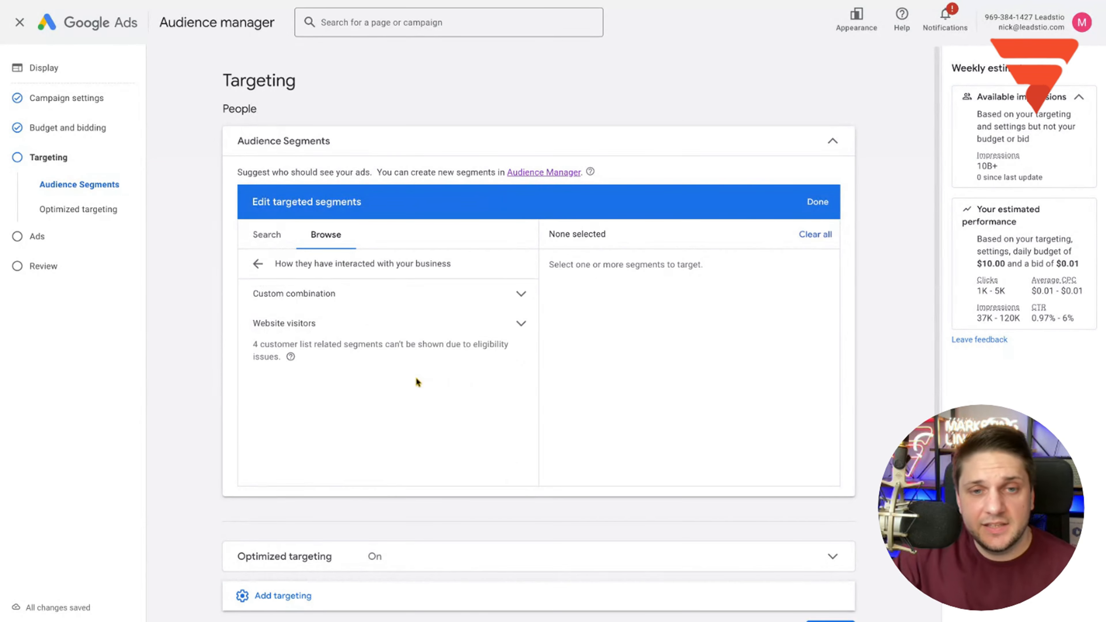
click(394, 326)
click(341, 329)
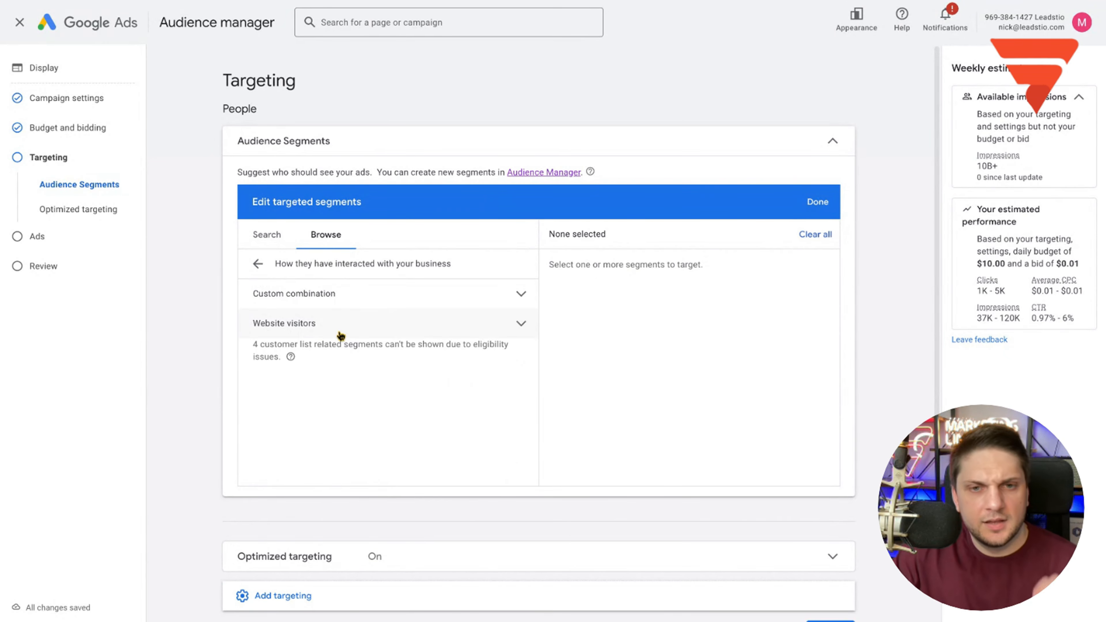
drag(319, 357, 253, 343)
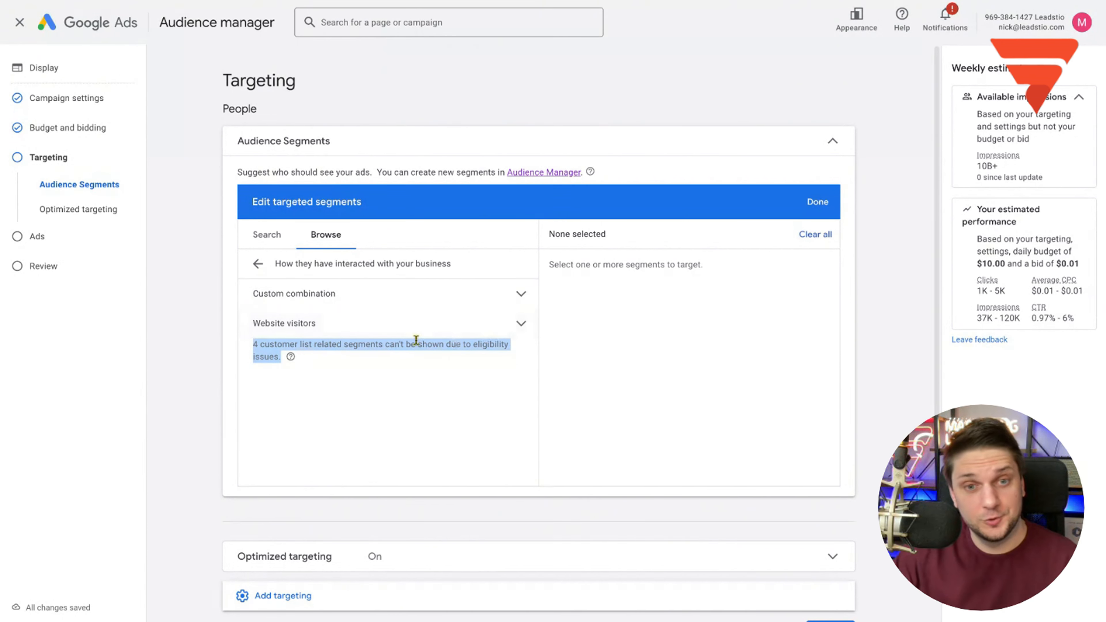
drag(381, 364, 270, 344)
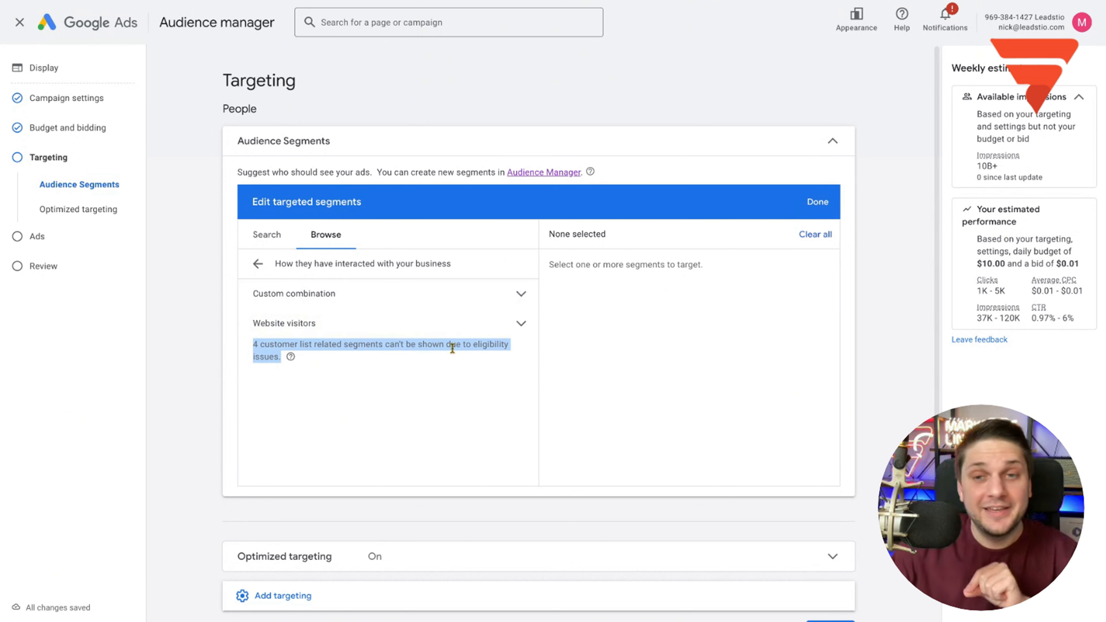
click(457, 304)
click(479, 357)
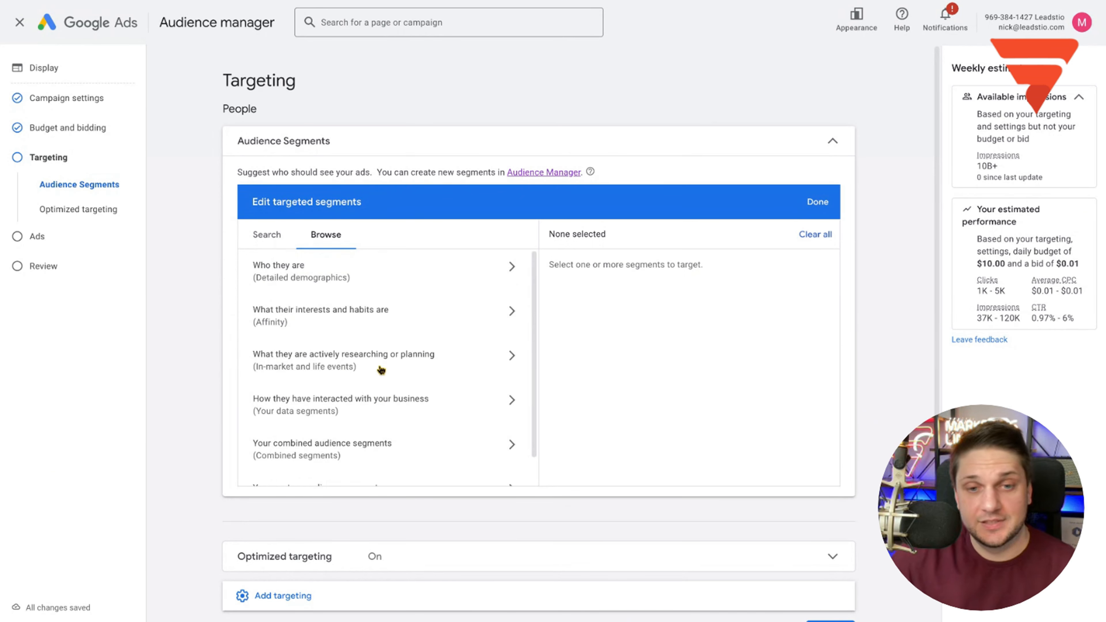
Look through the website visitor segments among the business's data segments and return to the segment categories
scroll(381, 370, down, 1)
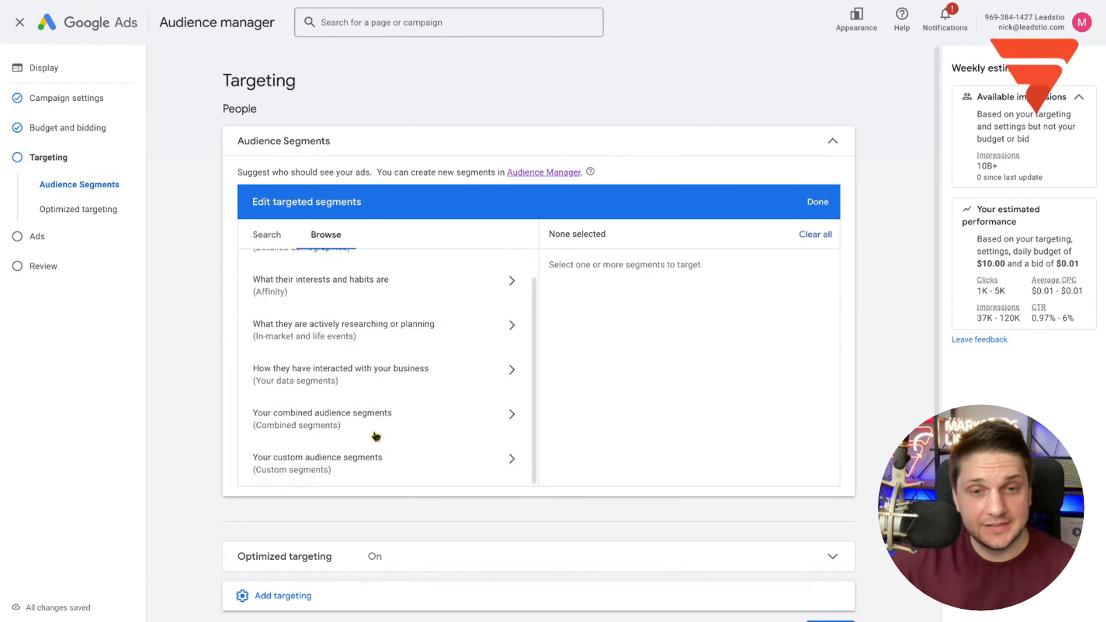
click(429, 377)
scroll(378, 350, down, 10)
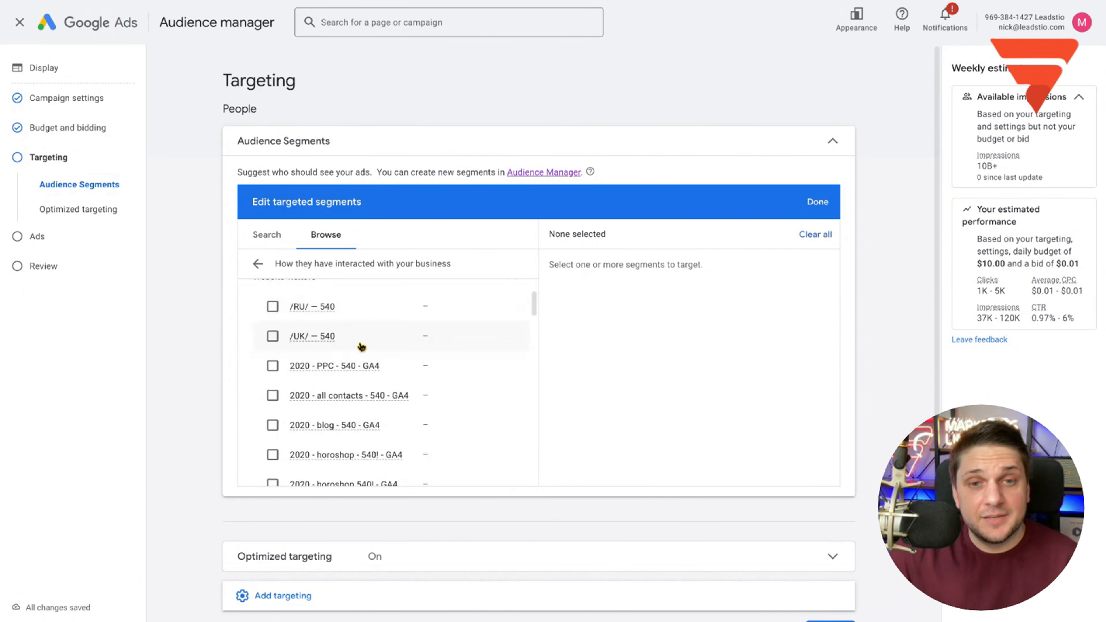
click(257, 219)
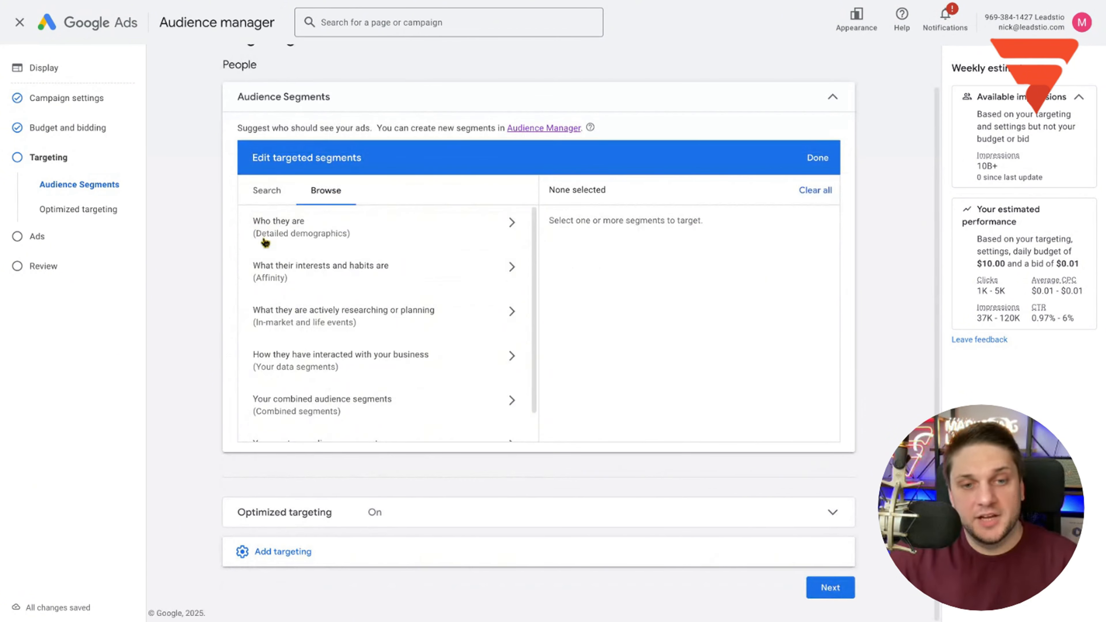
Examine the interest and purchase intention ideas in the new custom segment form, discard it, and return to the segment categories
scroll(321, 363, down, 1)
click(345, 419)
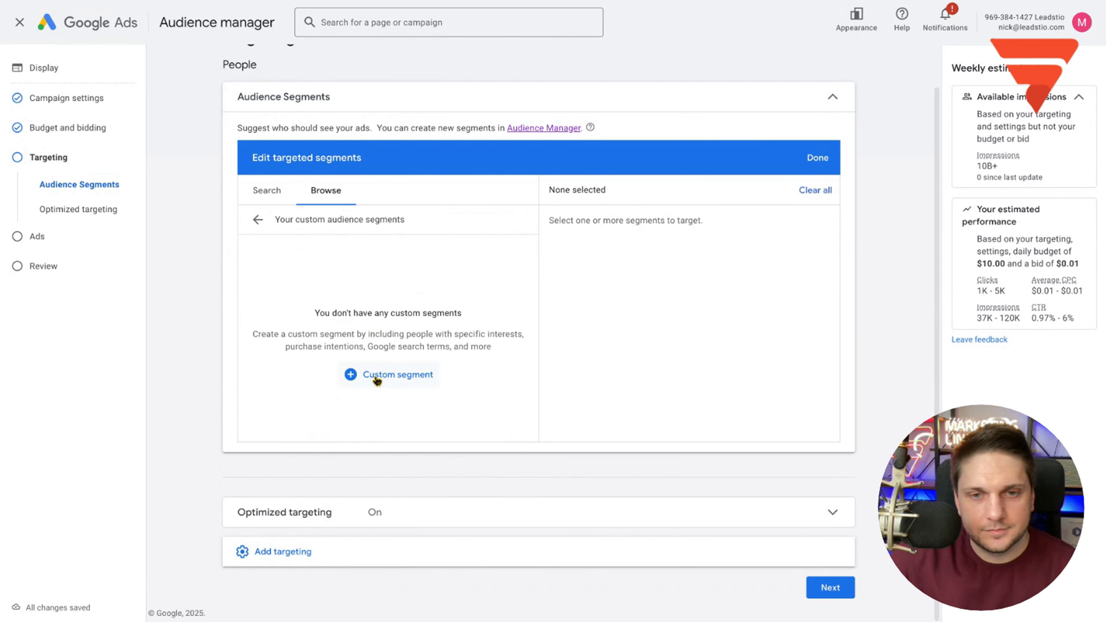
click(397, 375)
click(277, 290)
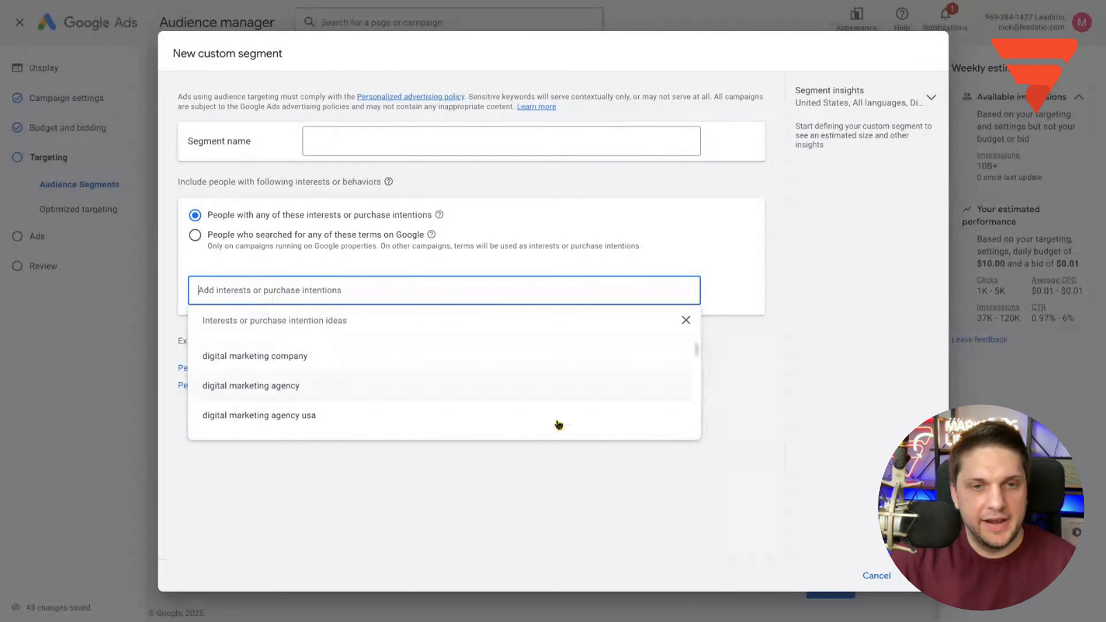
click(867, 575)
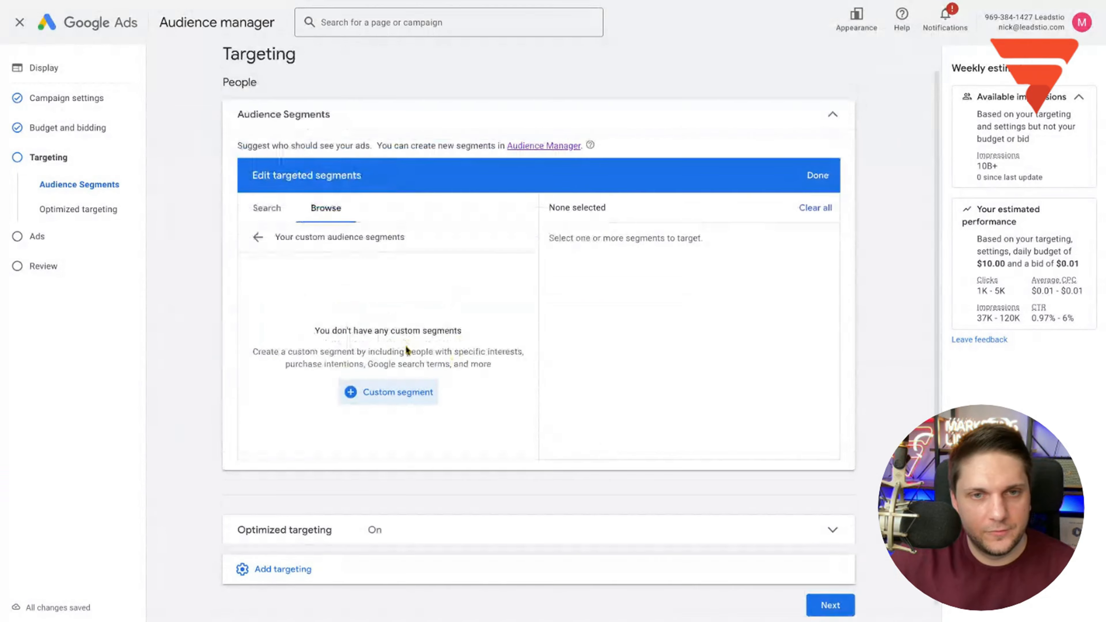
click(258, 237)
Check the segment categories again and inspect the website visitors and custom combination groups in the data segments
scroll(381, 342, up, 1)
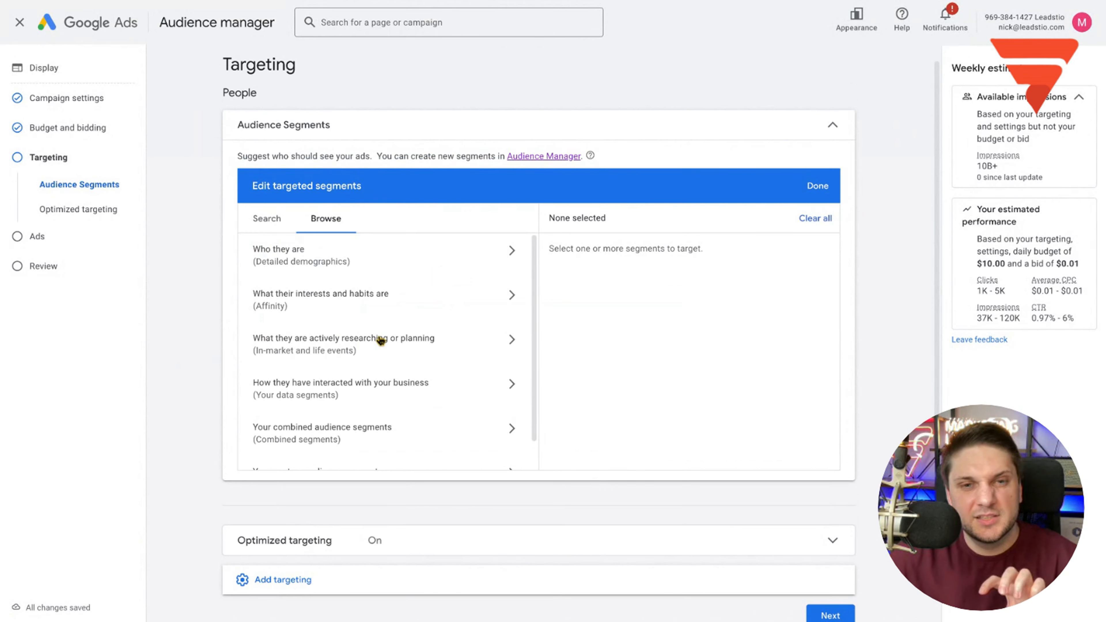
scroll(376, 281, down, 1)
scroll(386, 365, up, 1)
scroll(384, 365, up, 1)
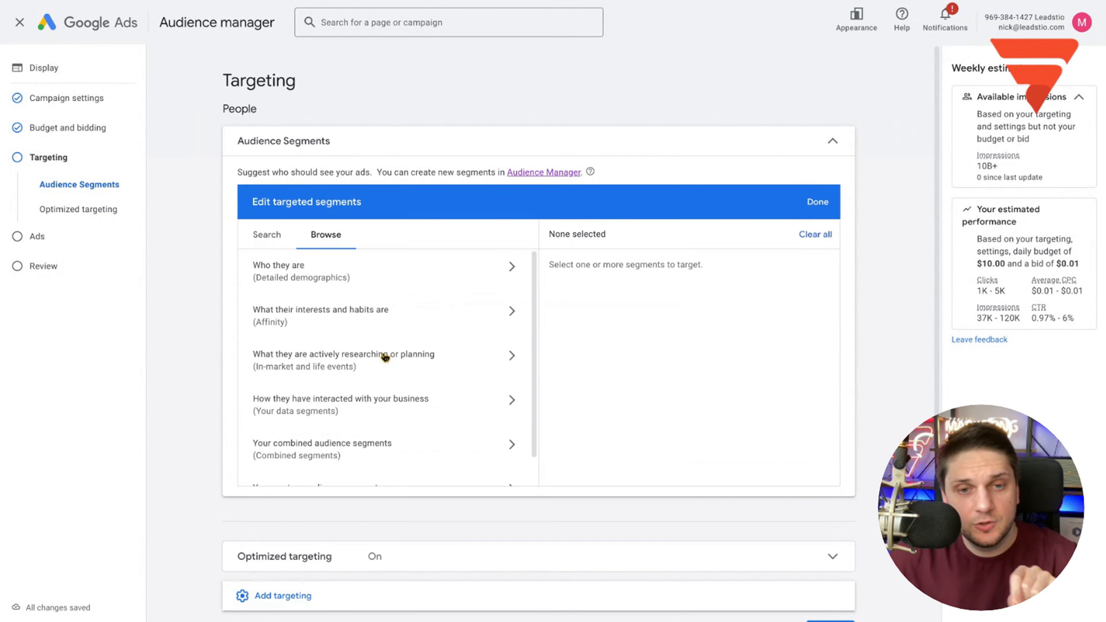
scroll(387, 360, down, 1)
click(397, 395)
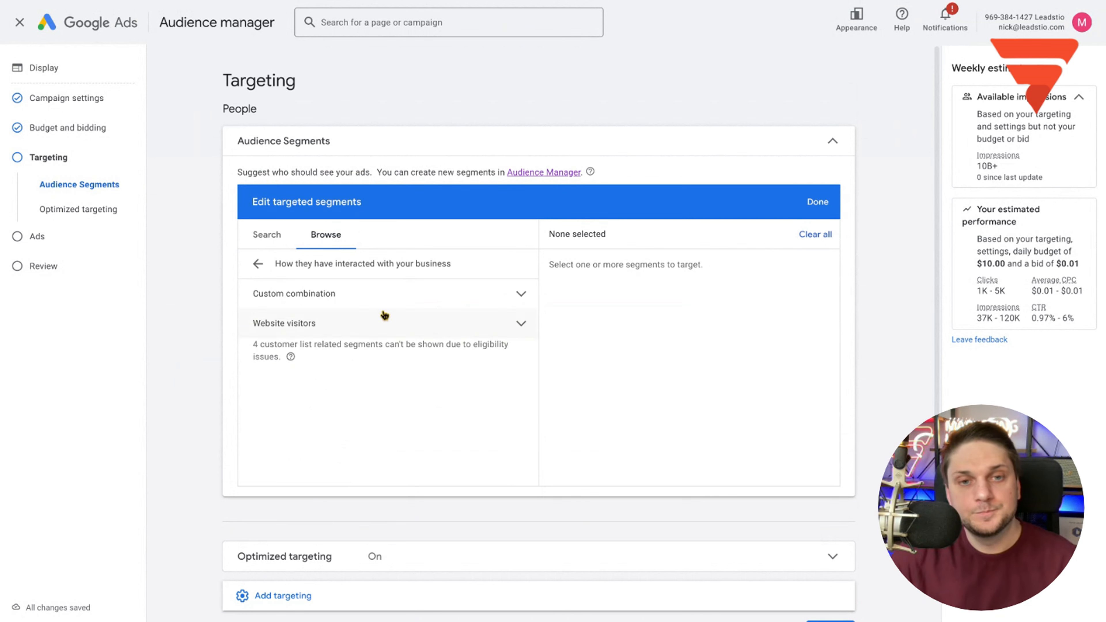
click(324, 323)
scroll(325, 320, down, 1)
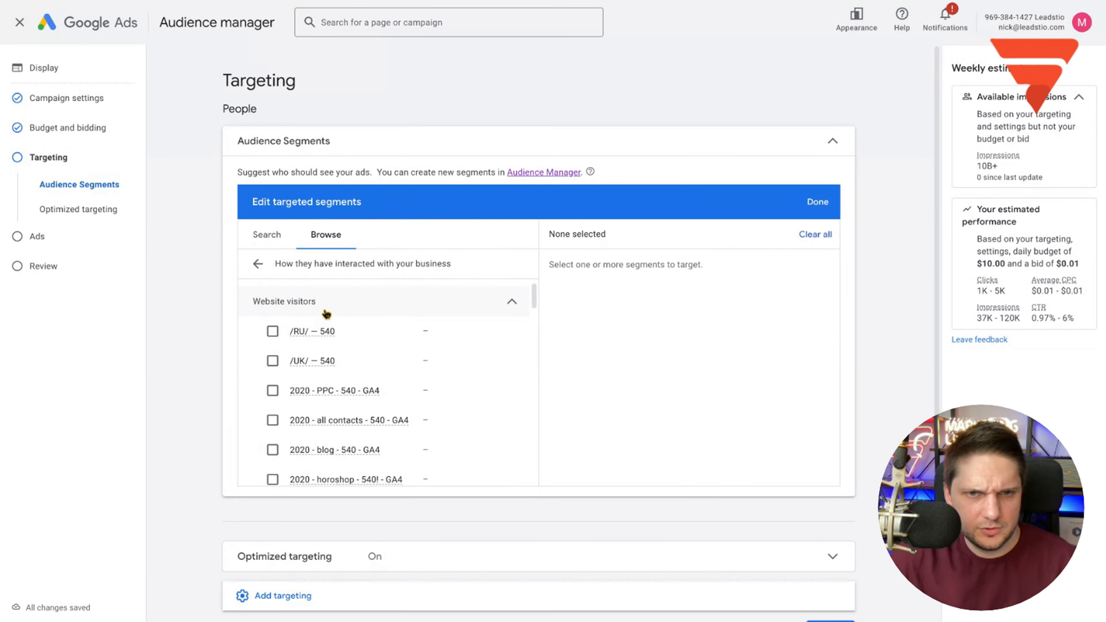
scroll(327, 321, up, 1)
click(329, 296)
click(329, 294)
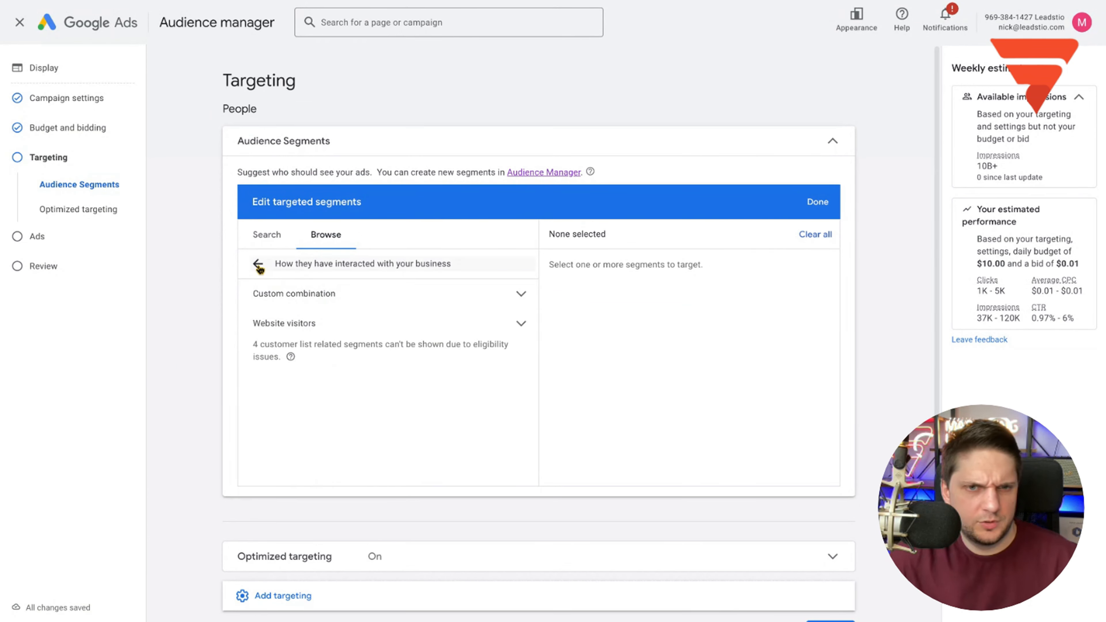
click(347, 403)
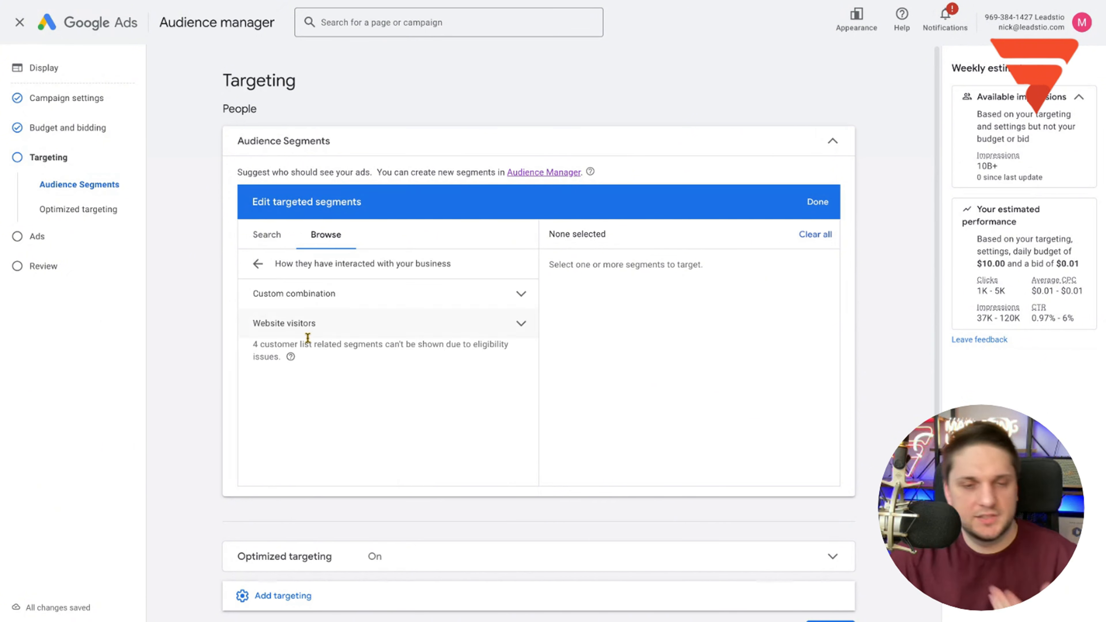
click(323, 298)
click(258, 264)
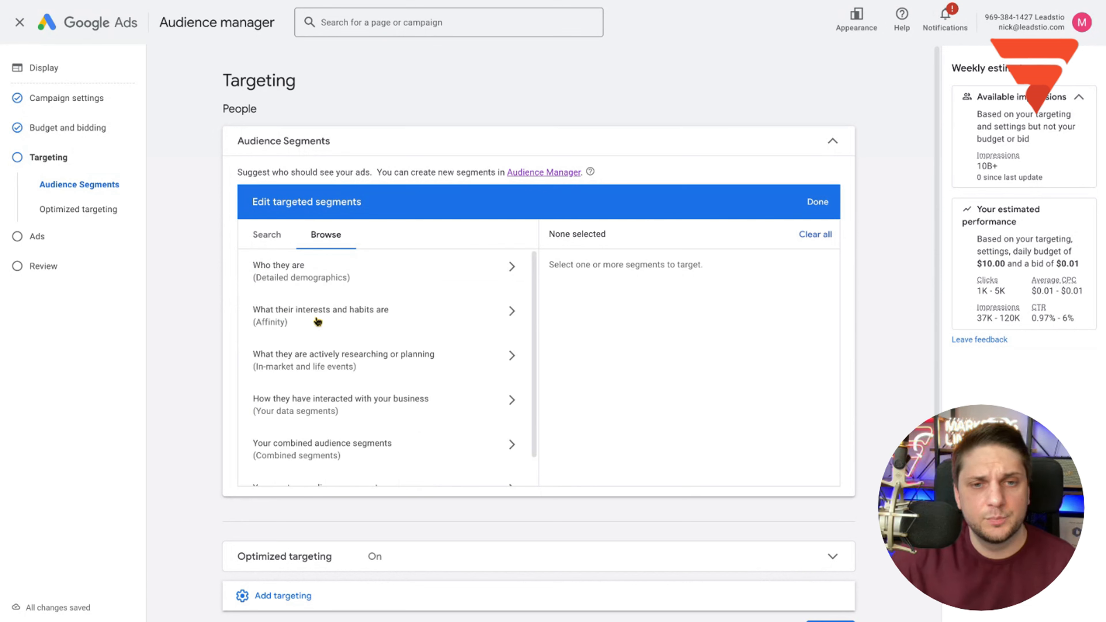
Compare the custom audience segments with the website visitor segments and return to the segment categories
scroll(340, 397, down, 3)
click(361, 447)
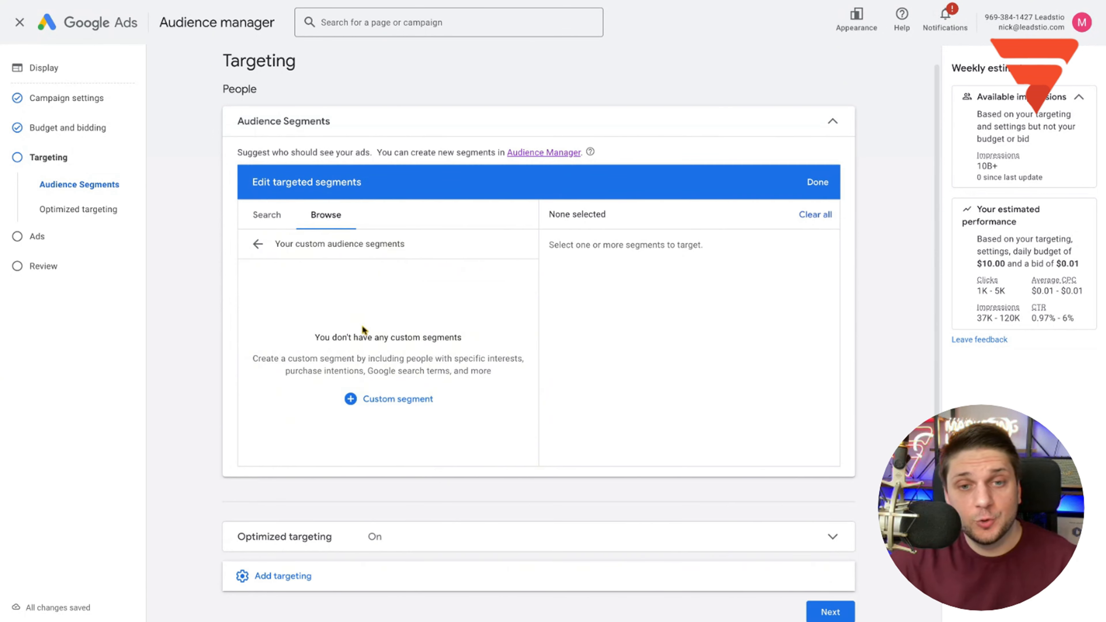
click(259, 247)
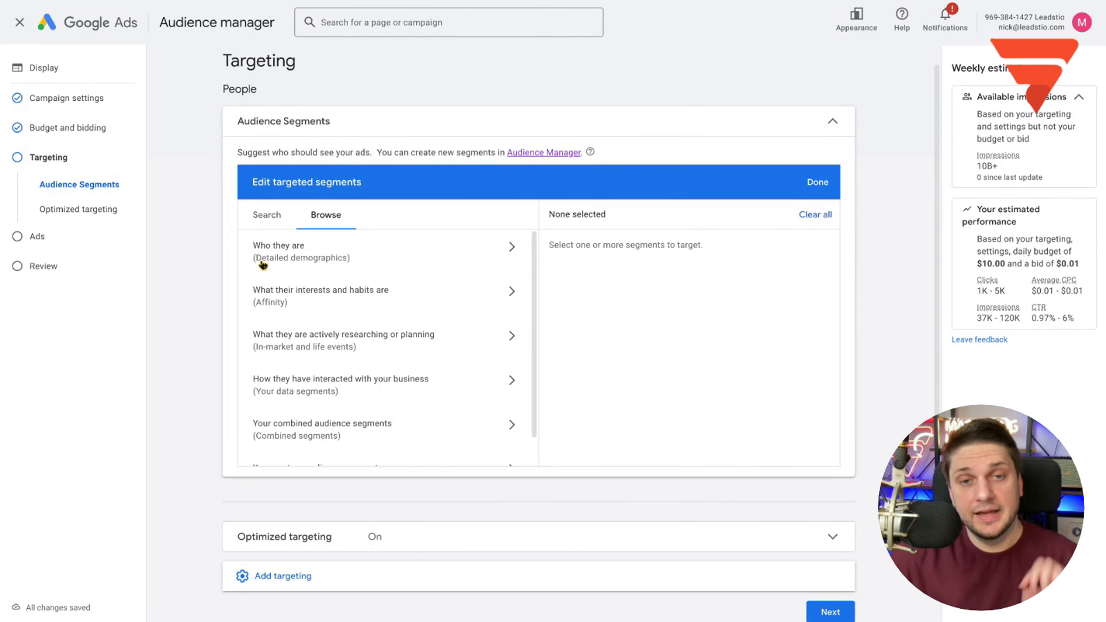
click(342, 386)
click(322, 306)
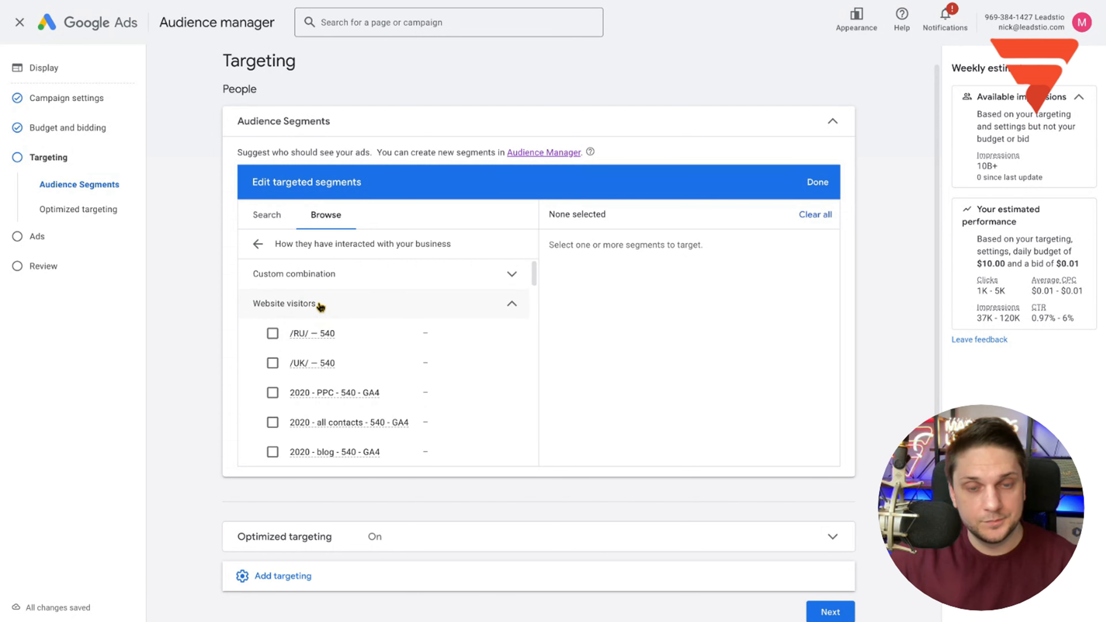
click(258, 244)
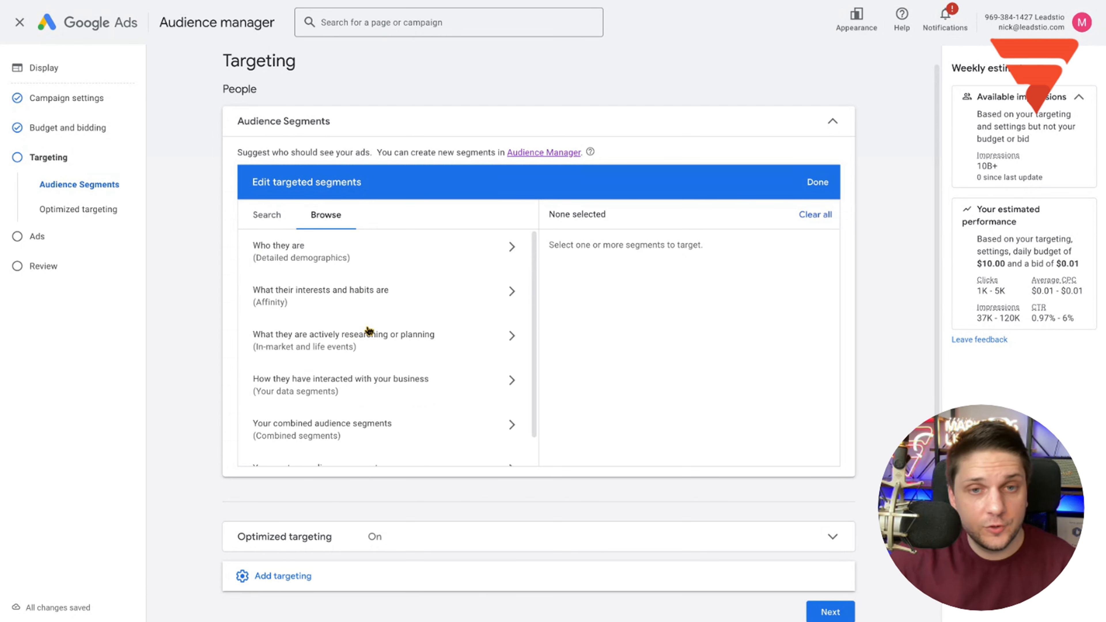
Target the system-defined All visitors (Google Ads) segment listed just above the Purchasers of marketing.link segment, and continue to ad creation
scroll(392, 375, down, 1)
click(370, 386)
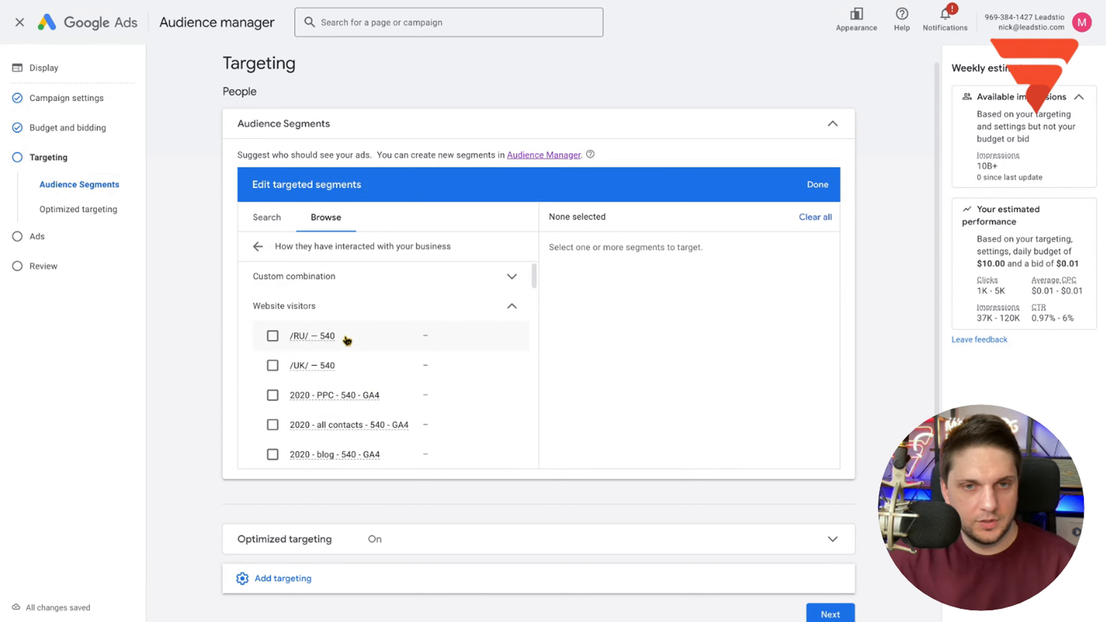
scroll(384, 364, down, 2)
scroll(384, 364, down, 3)
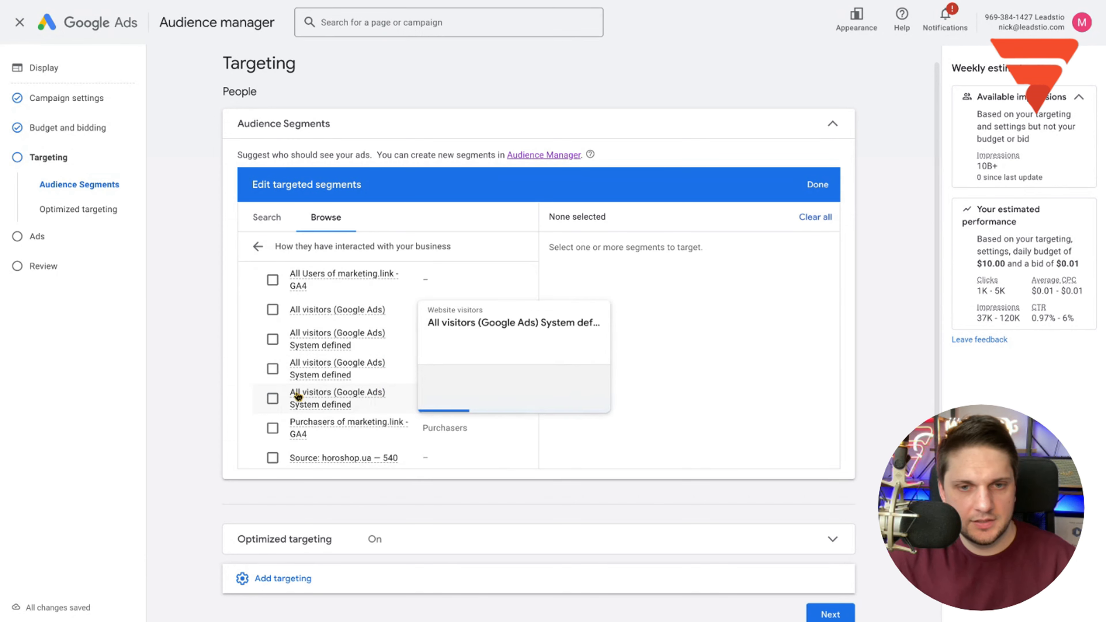
click(272, 397)
scroll(566, 419, down, 1)
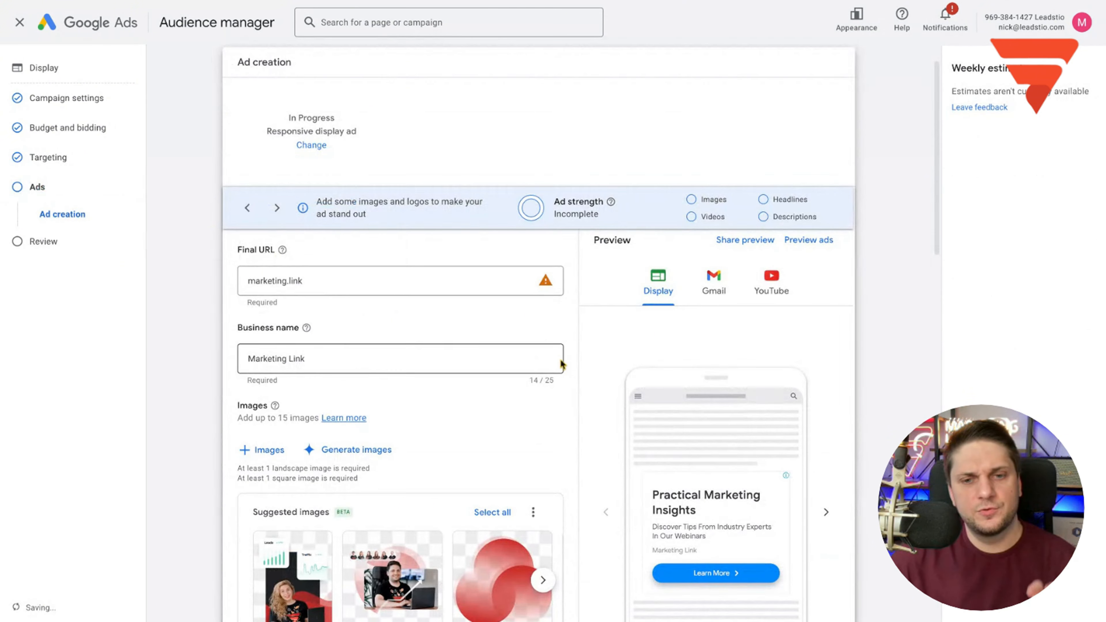
Review the responsive display ad's final URL, business name, suggested images, logos, videos, headlines and descriptions
scroll(457, 310, down, 4)
scroll(299, 208, up, 3)
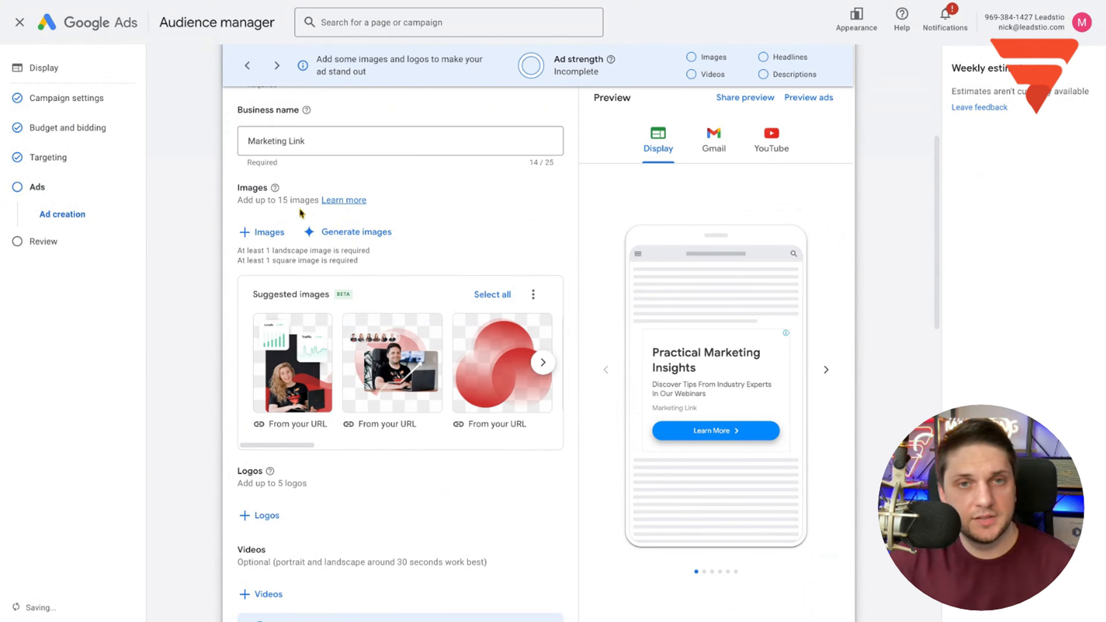
click(351, 149)
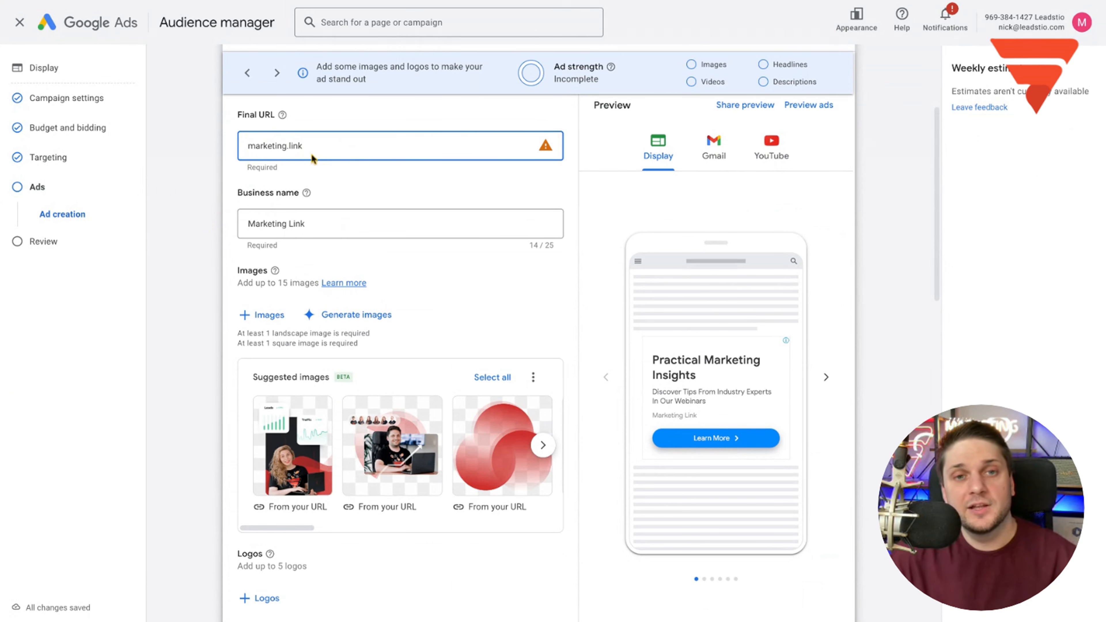
drag(314, 151, 225, 140)
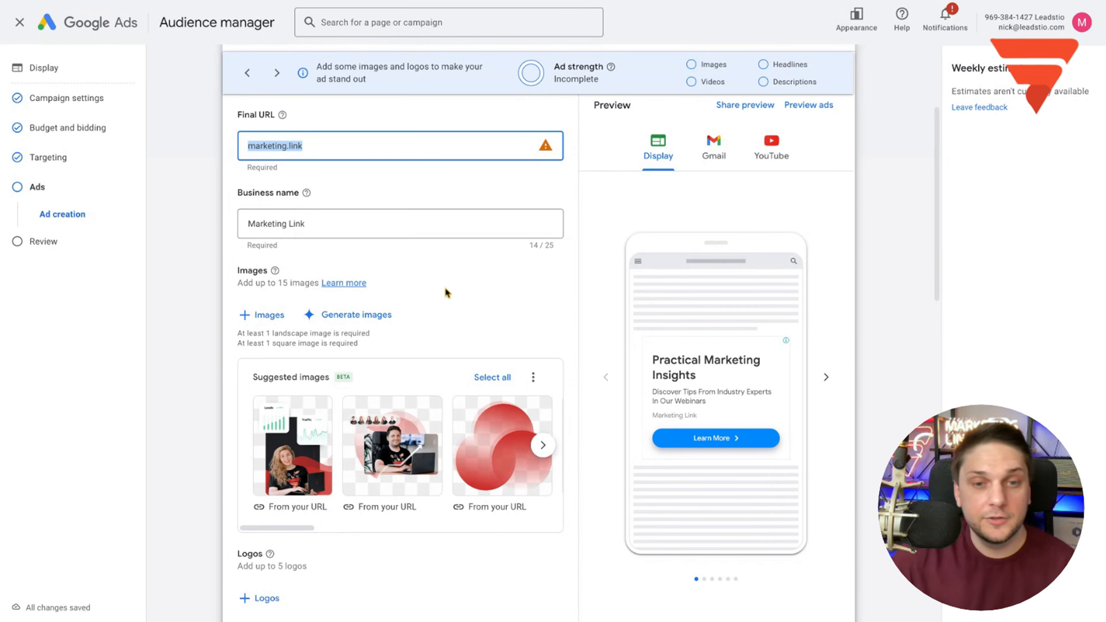
scroll(445, 290, down, 5)
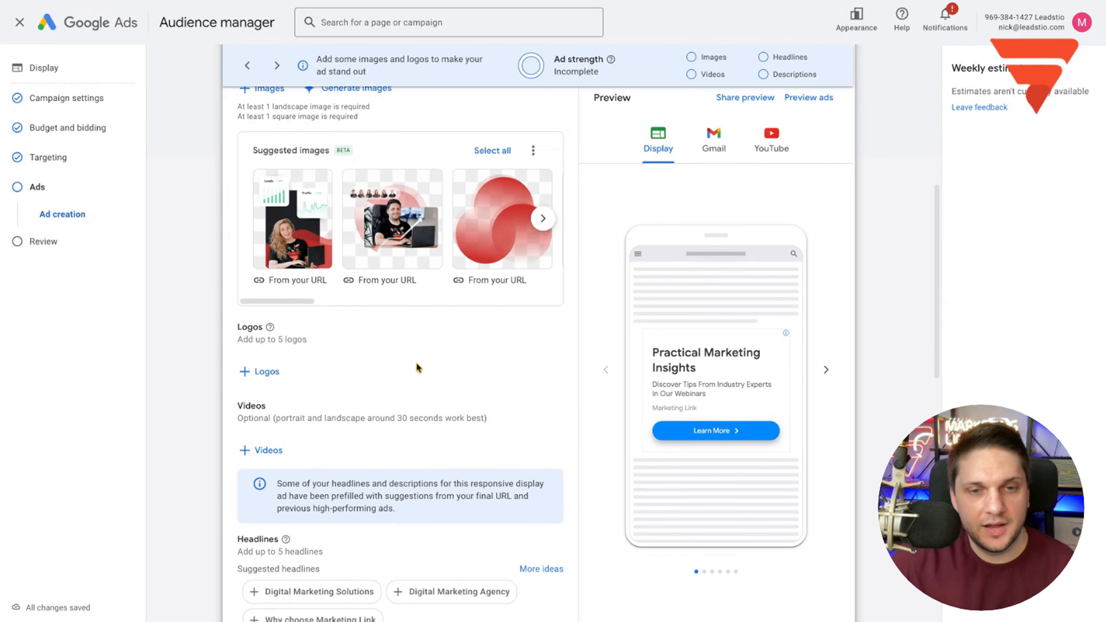
scroll(418, 370, down, 7)
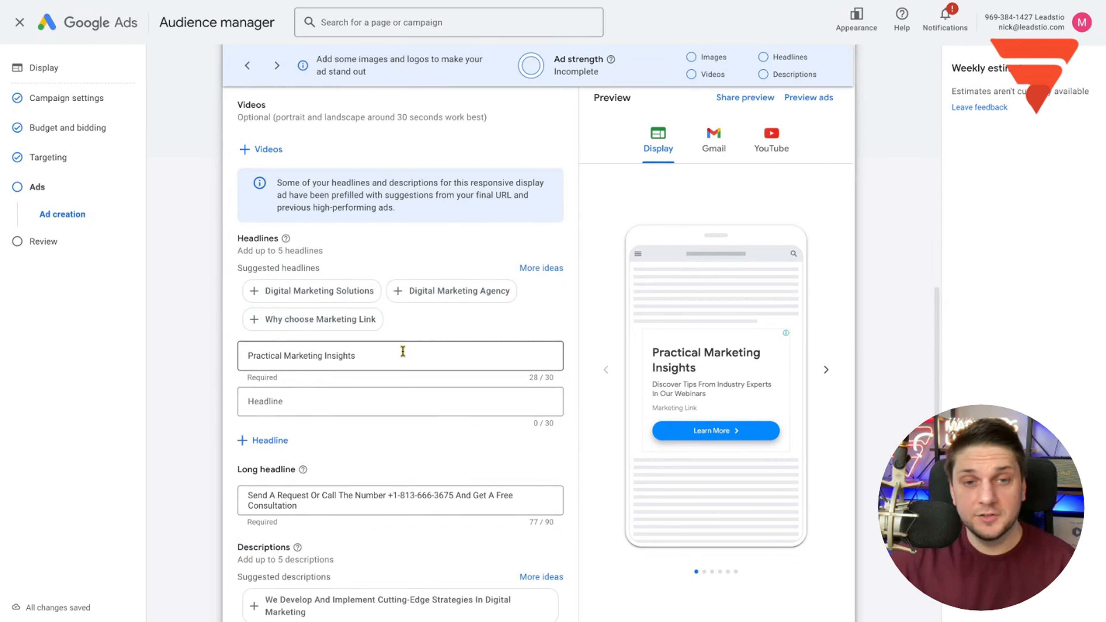
drag(403, 351, 249, 343)
scroll(399, 357, down, 8)
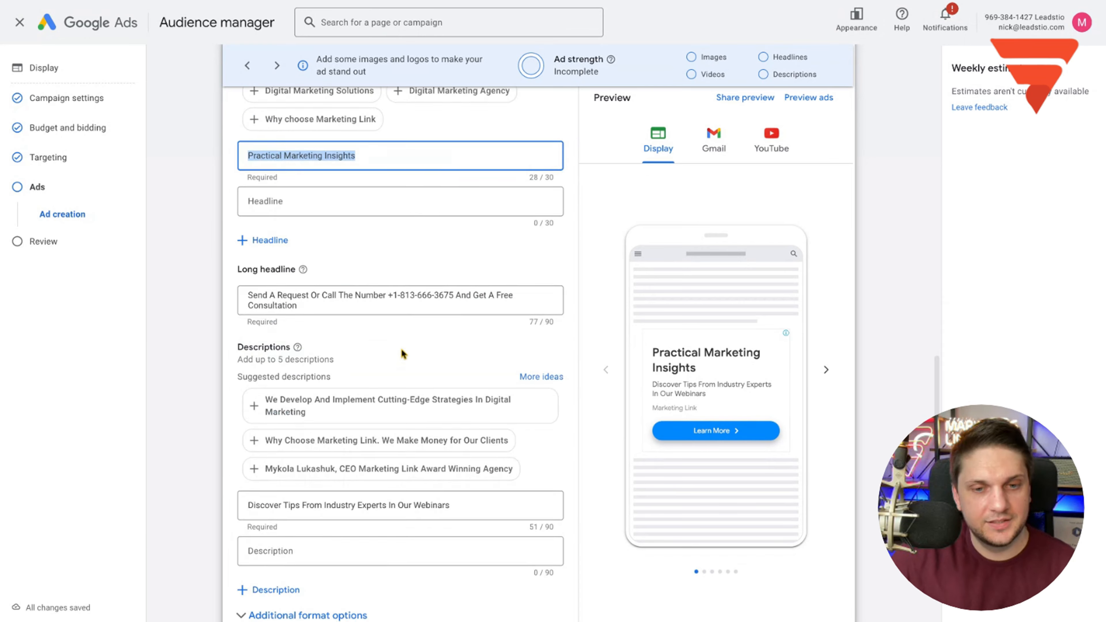
scroll(401, 364, up, 12)
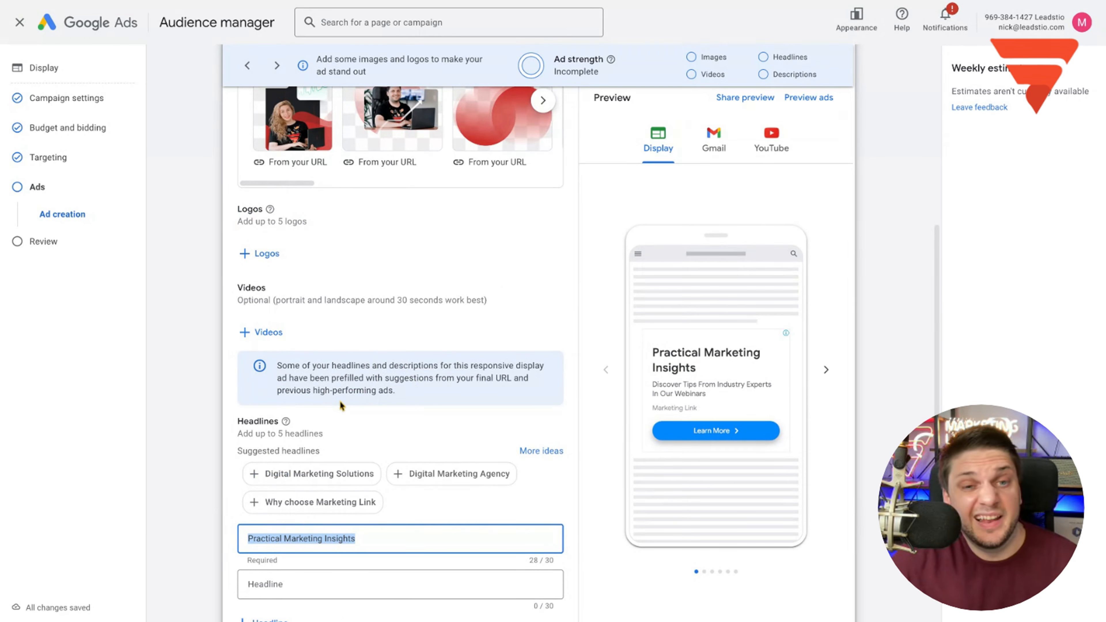
scroll(340, 401, down, 1)
scroll(368, 428, down, 1)
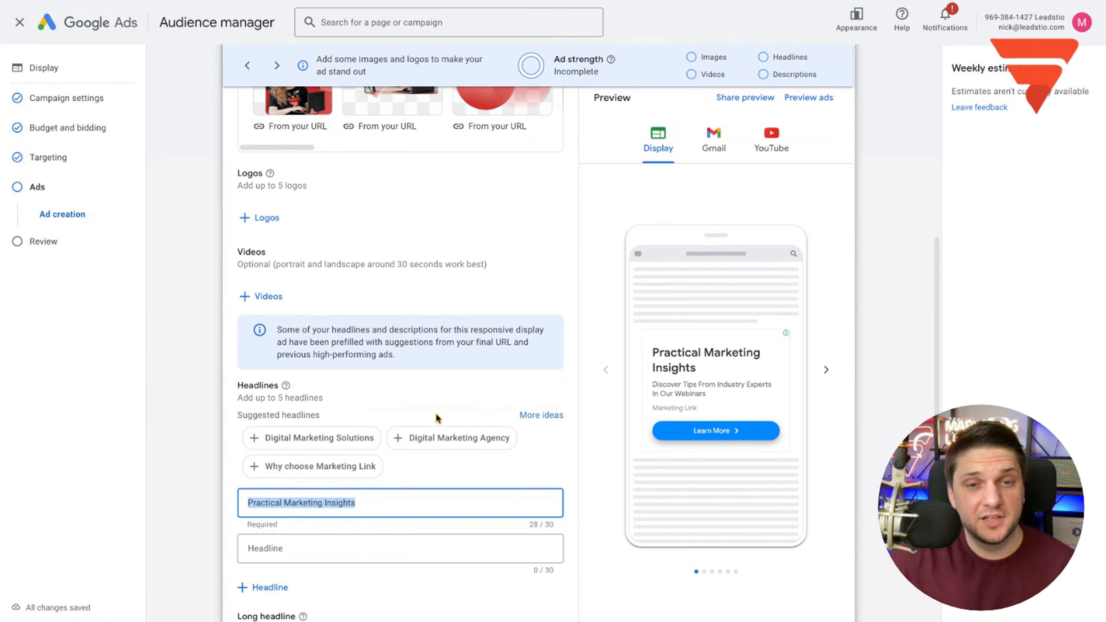
scroll(437, 420, up, 10)
scroll(304, 305, up, 2)
click(264, 232)
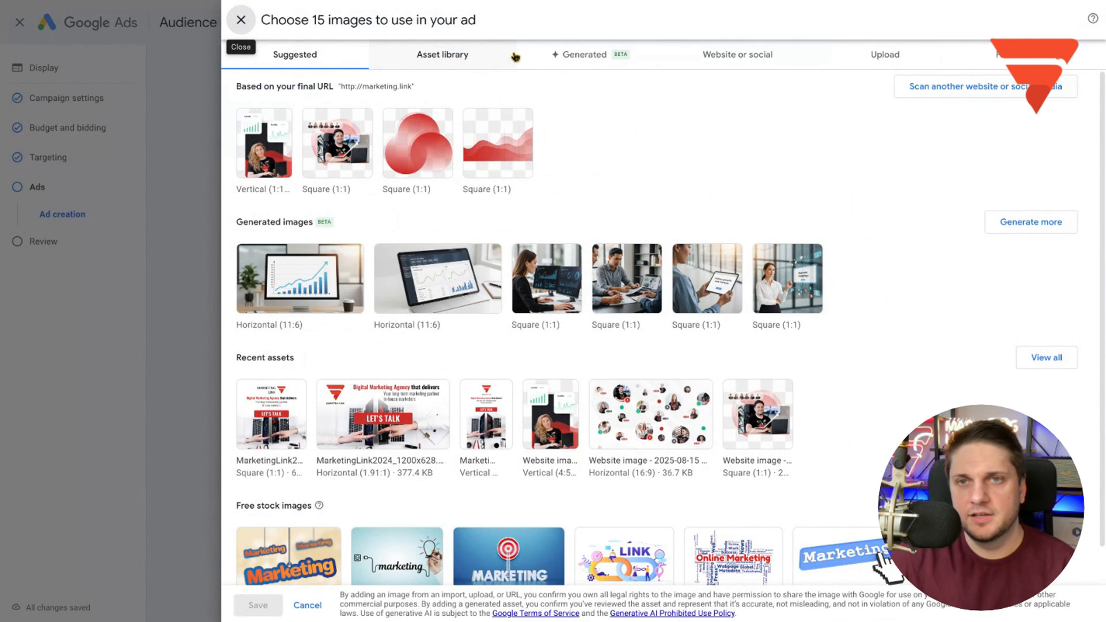
click(906, 61)
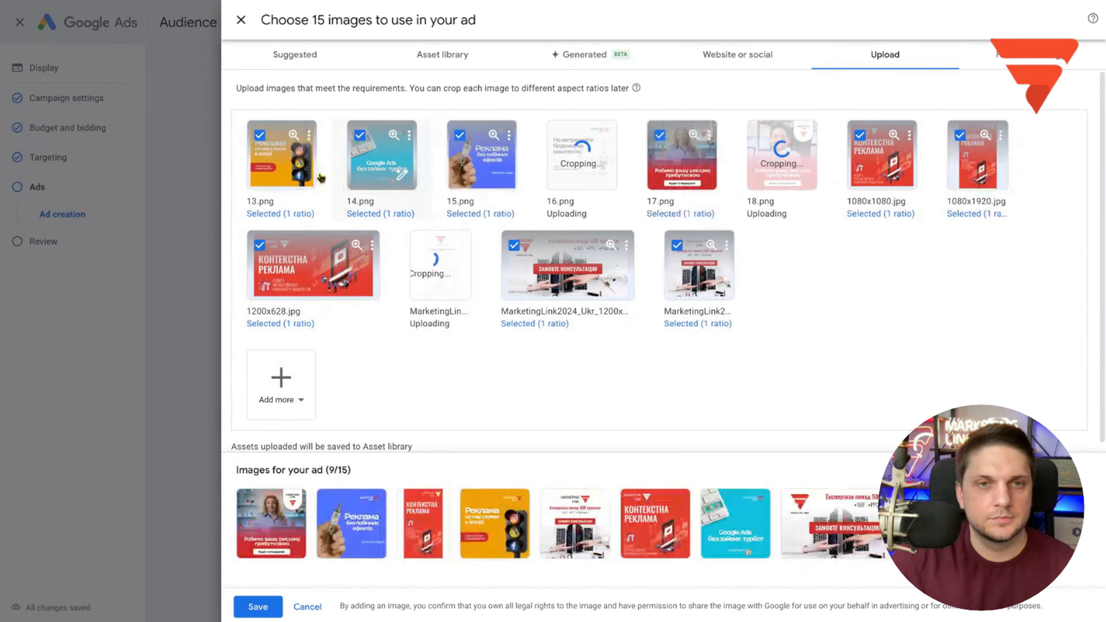
click(241, 19)
click(607, 331)
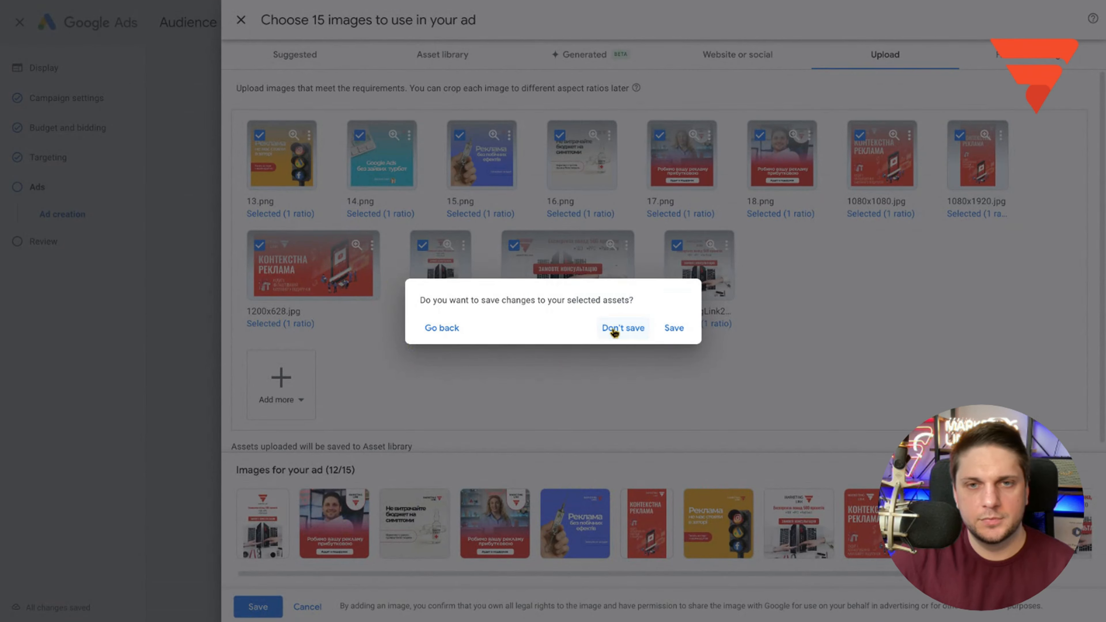
Add the suggested descriptions about the award-winning agency's CEO, why to choose Marketing Link, and cutting-edge strategies in digital marketing
scroll(453, 336, down, 10)
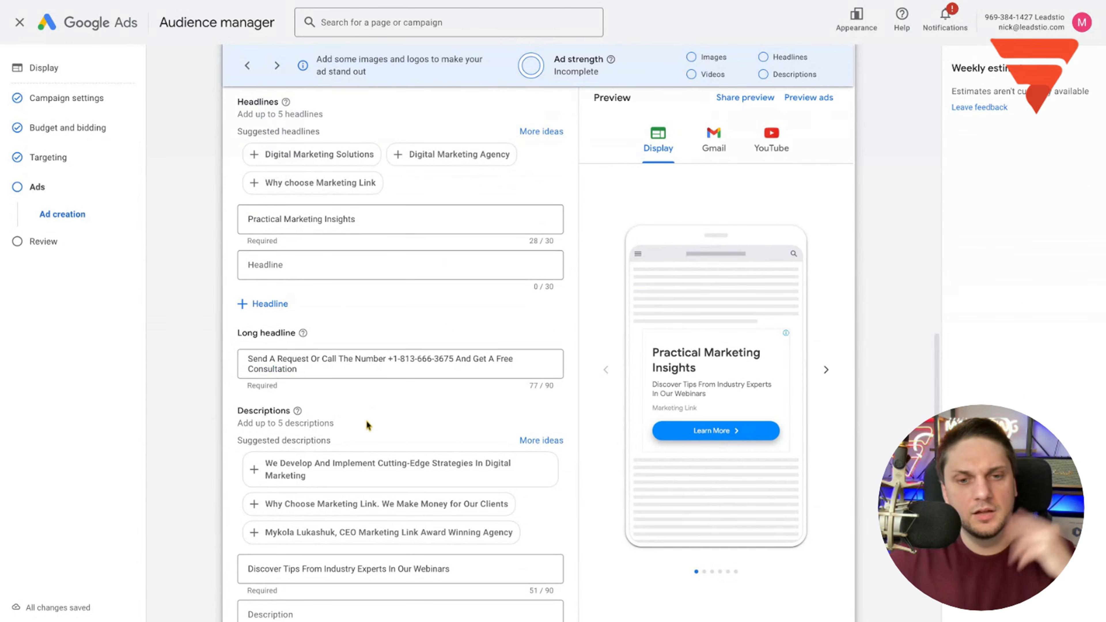
scroll(358, 435, down, 4)
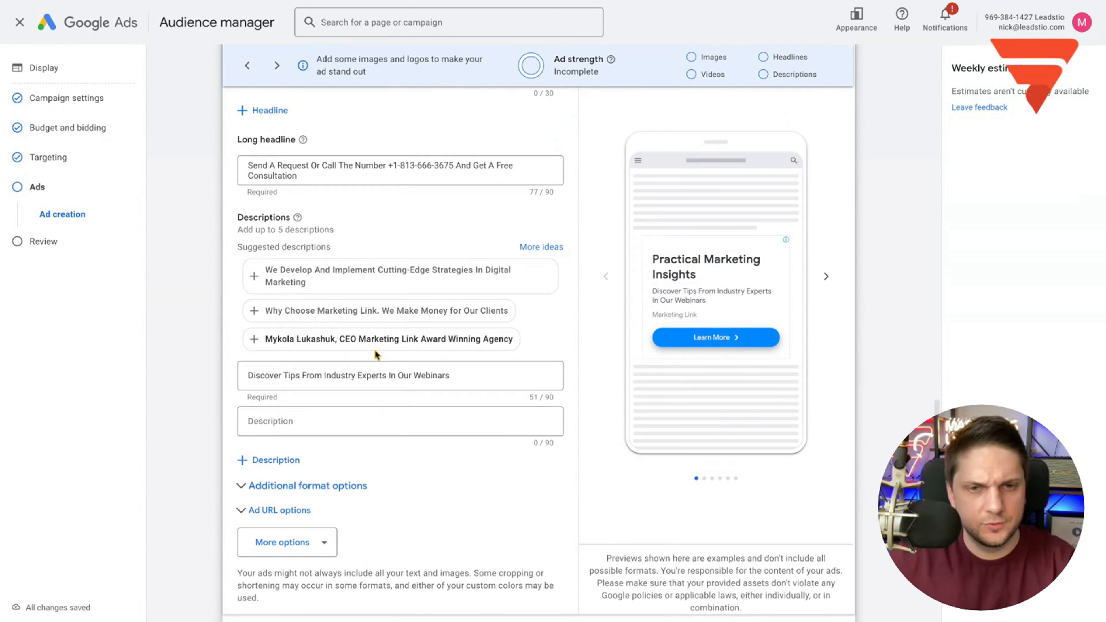
click(280, 341)
click(265, 309)
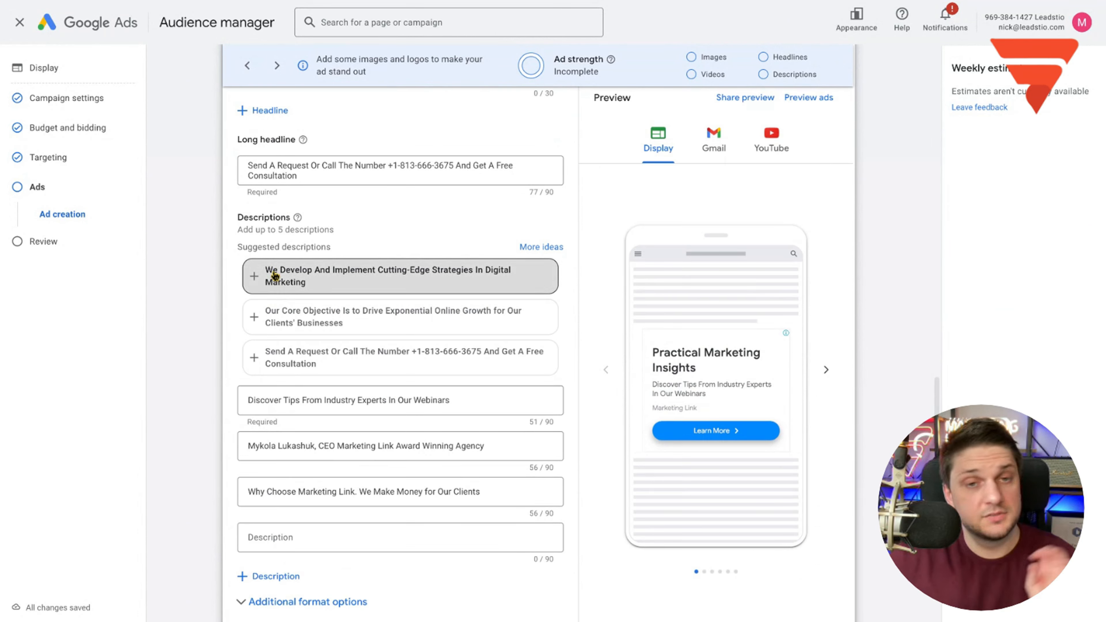
click(273, 277)
Look over the ad, continue to the campaign review, and check the settings, budget, bidding and ad group summary
scroll(373, 320, down, 6)
scroll(337, 436, up, 9)
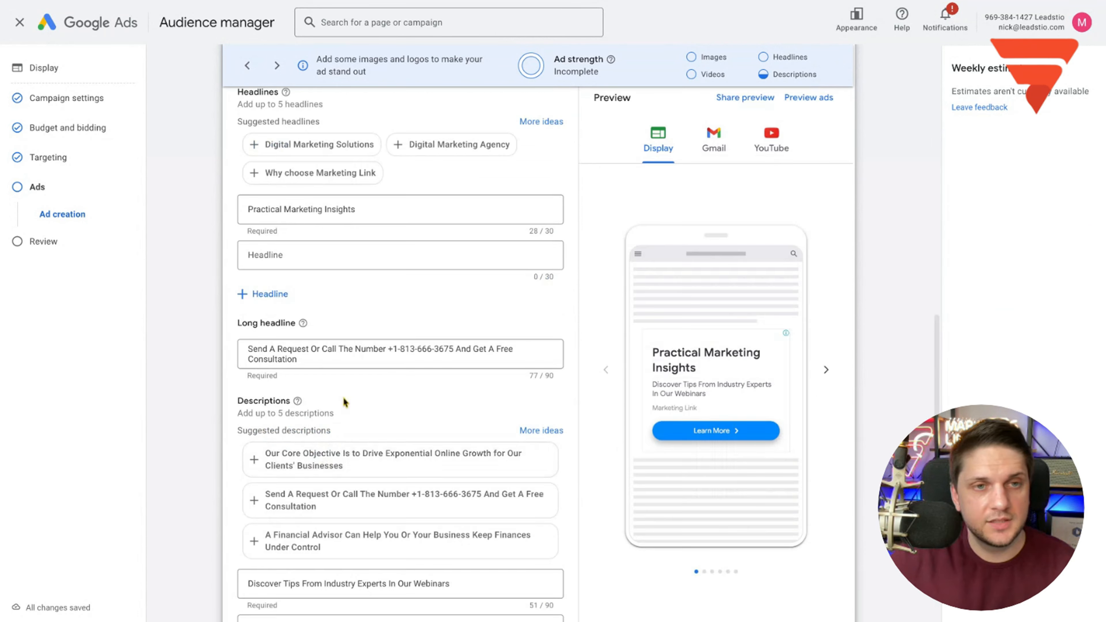
scroll(339, 334, up, 18)
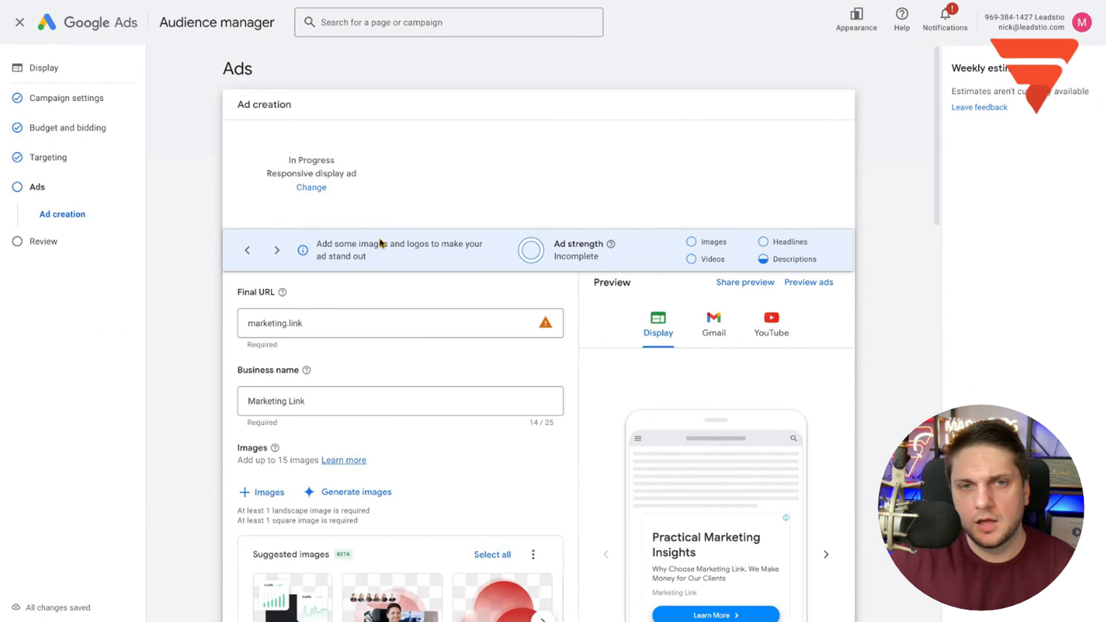
scroll(590, 341, down, 20)
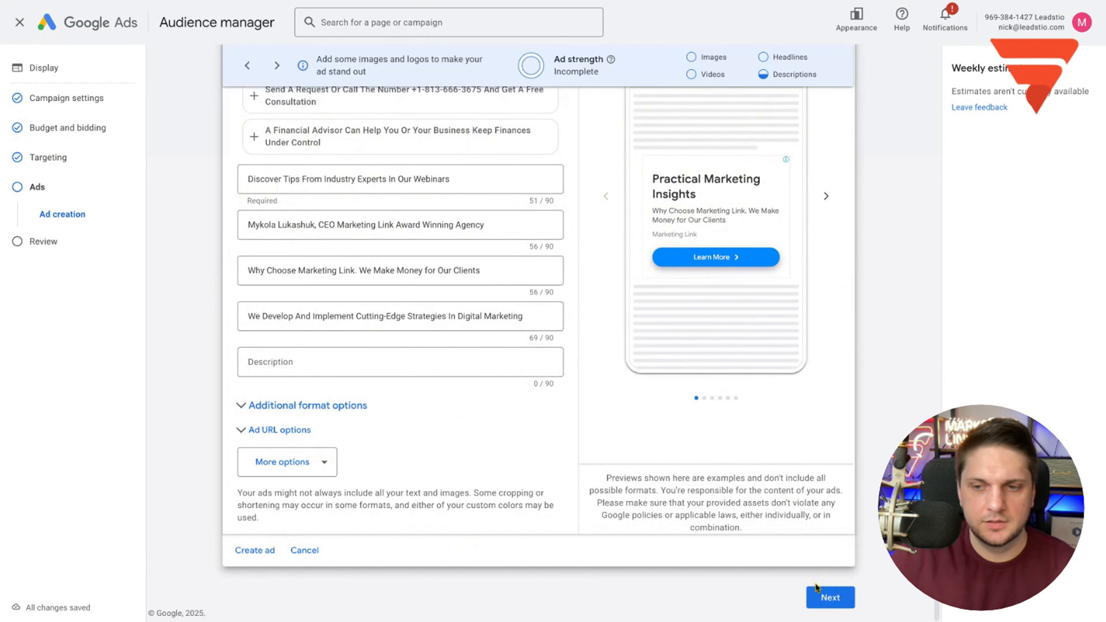
click(802, 594)
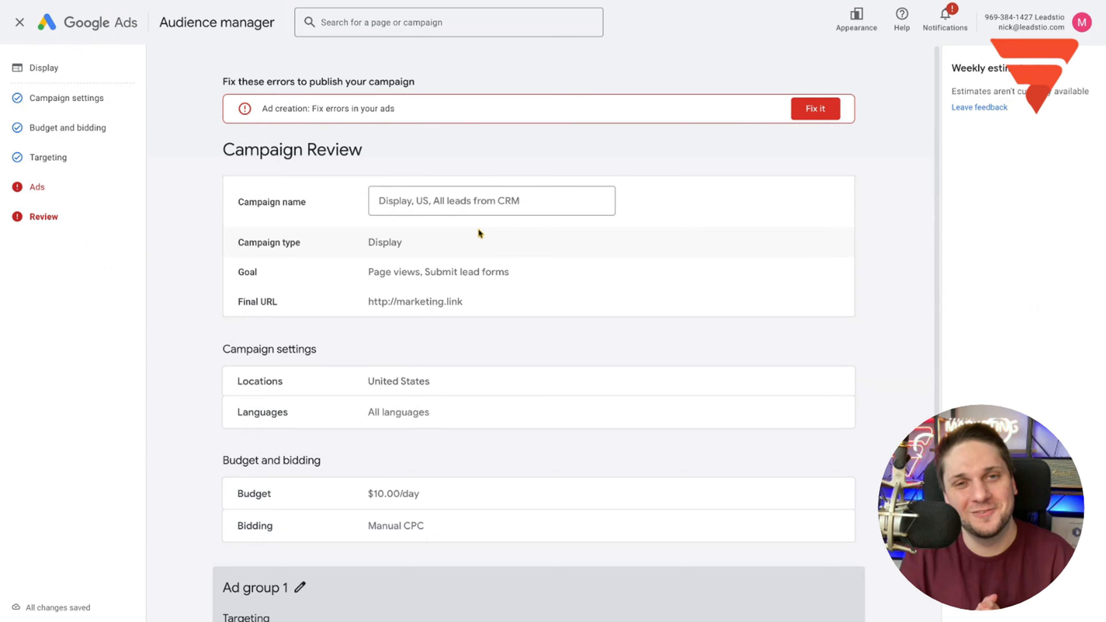
scroll(458, 301, down, 5)
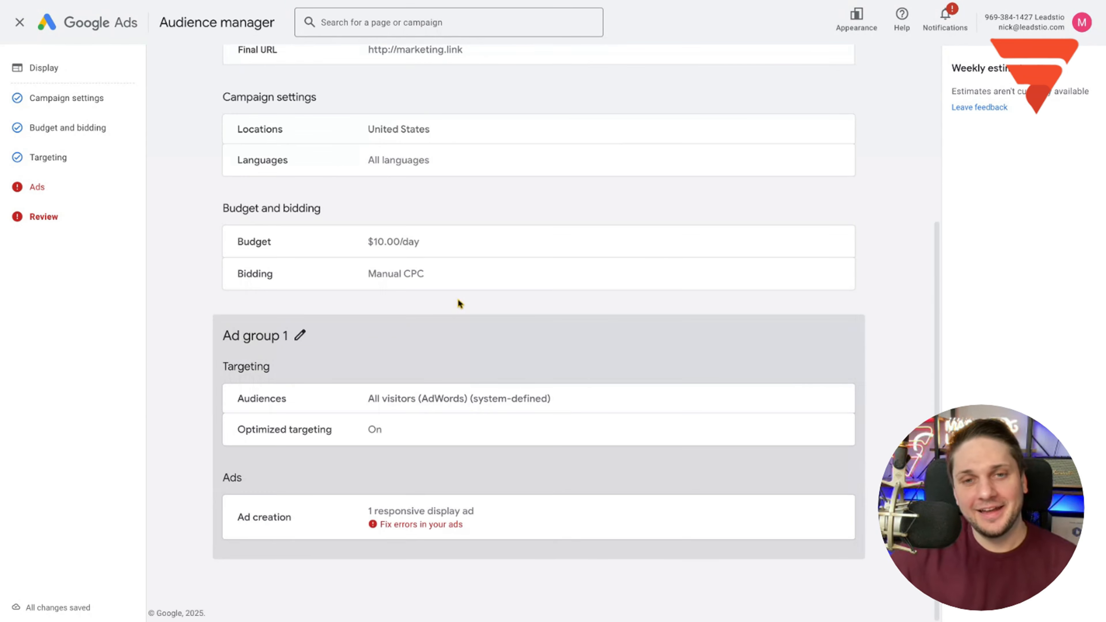
scroll(769, 96, up, 5)
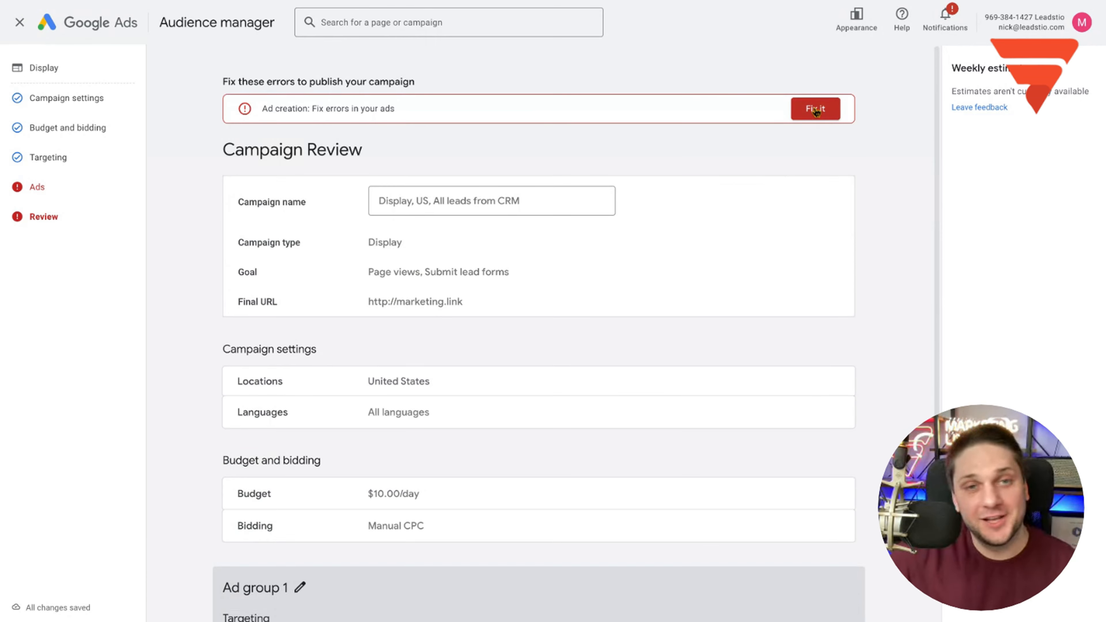
Open the flagged responsive display ad and examine its images, logos, videos, headlines and descriptions for missing or invalid content
click(816, 109)
click(506, 228)
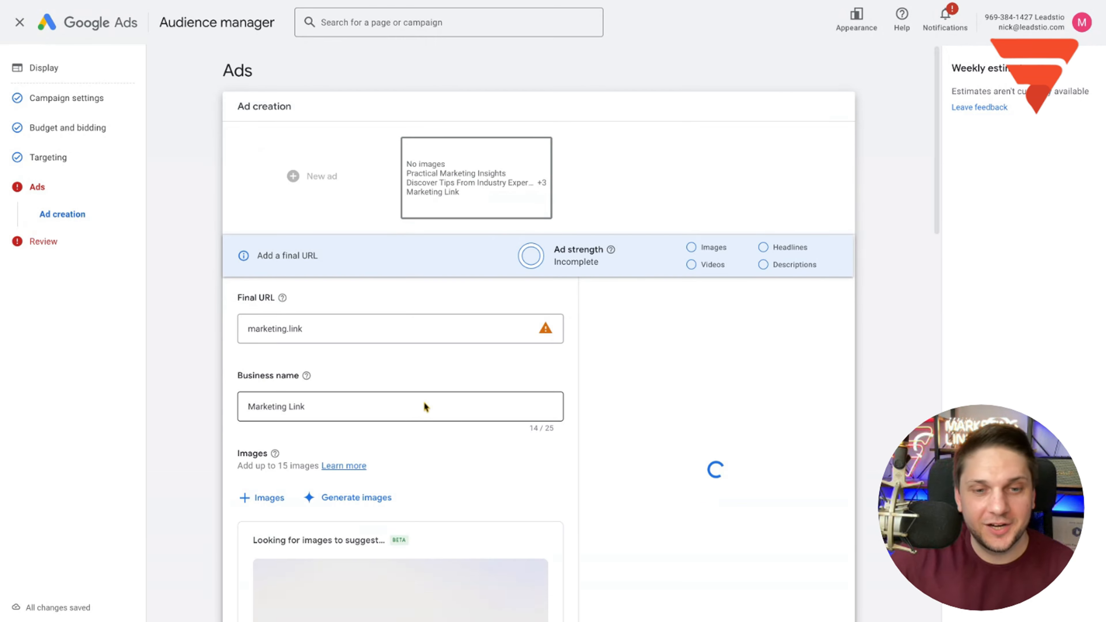
scroll(424, 406, down, 8)
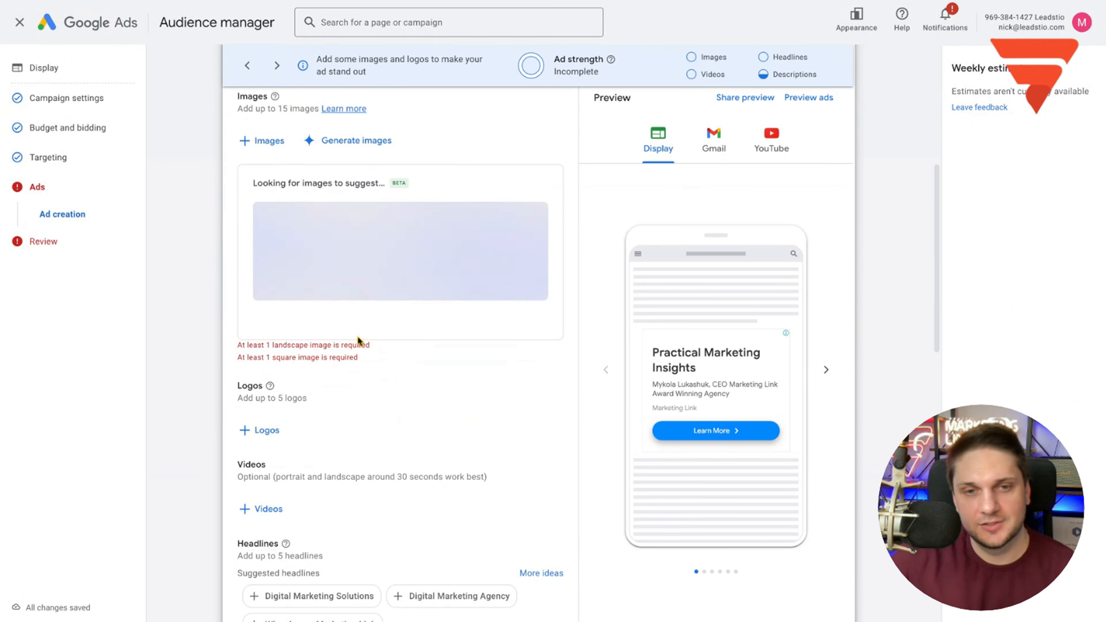
scroll(343, 240, up, 1)
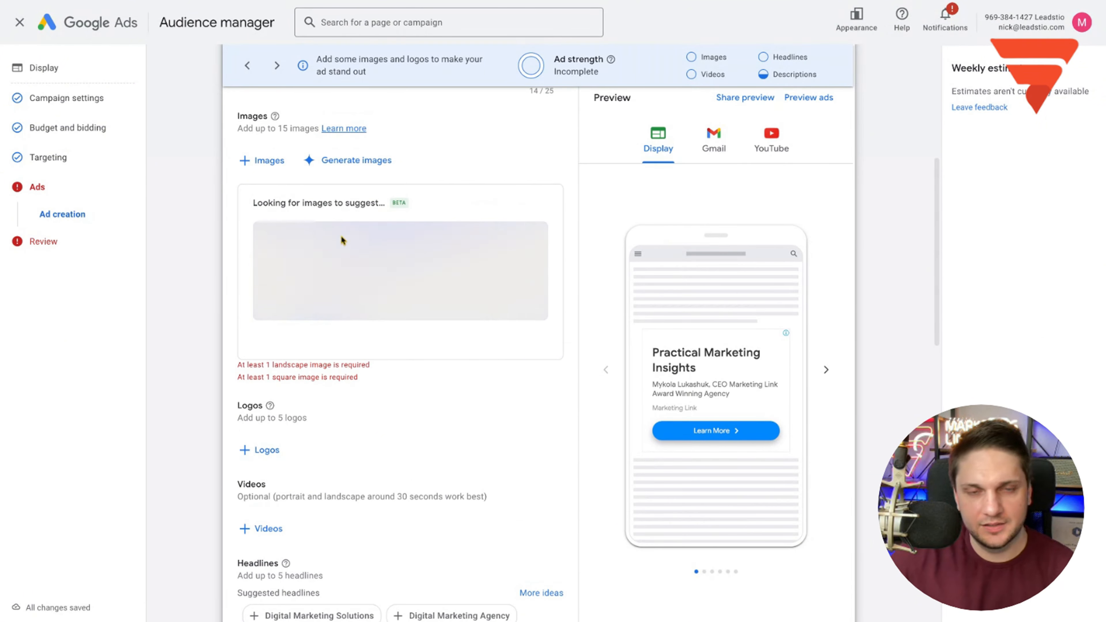
scroll(441, 374, up, 1)
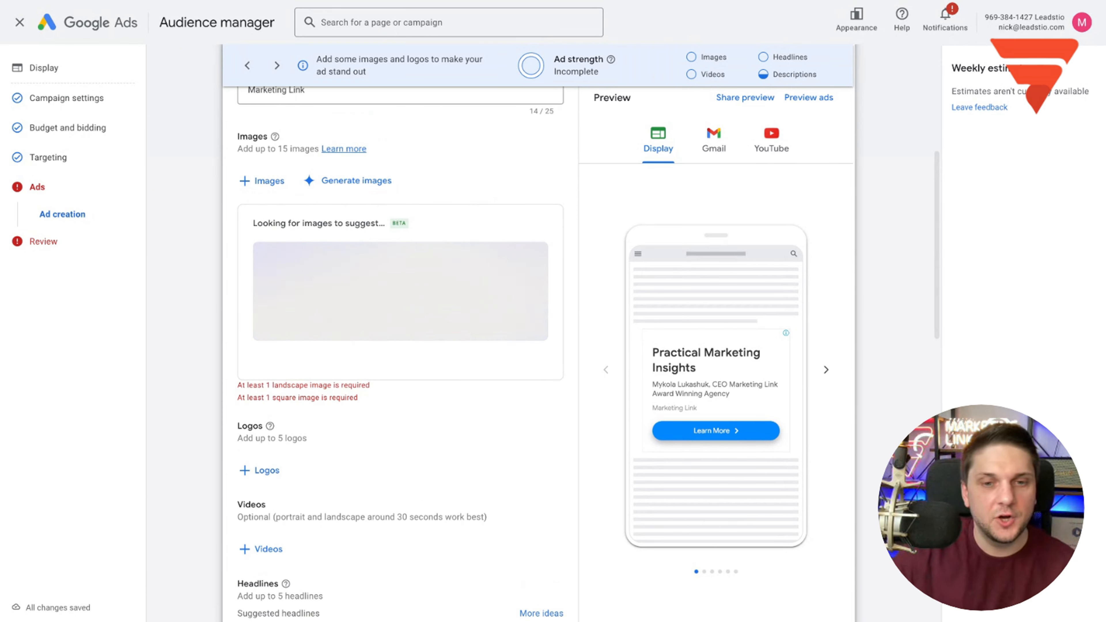
scroll(395, 360, down, 4)
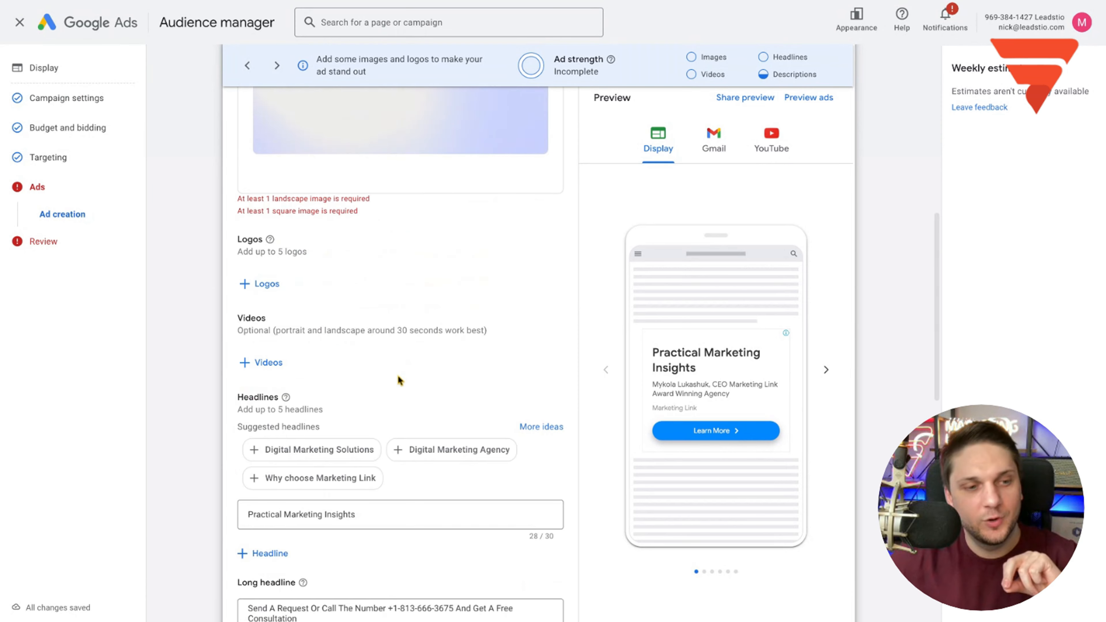
scroll(394, 392, down, 1)
scroll(436, 361, down, 5)
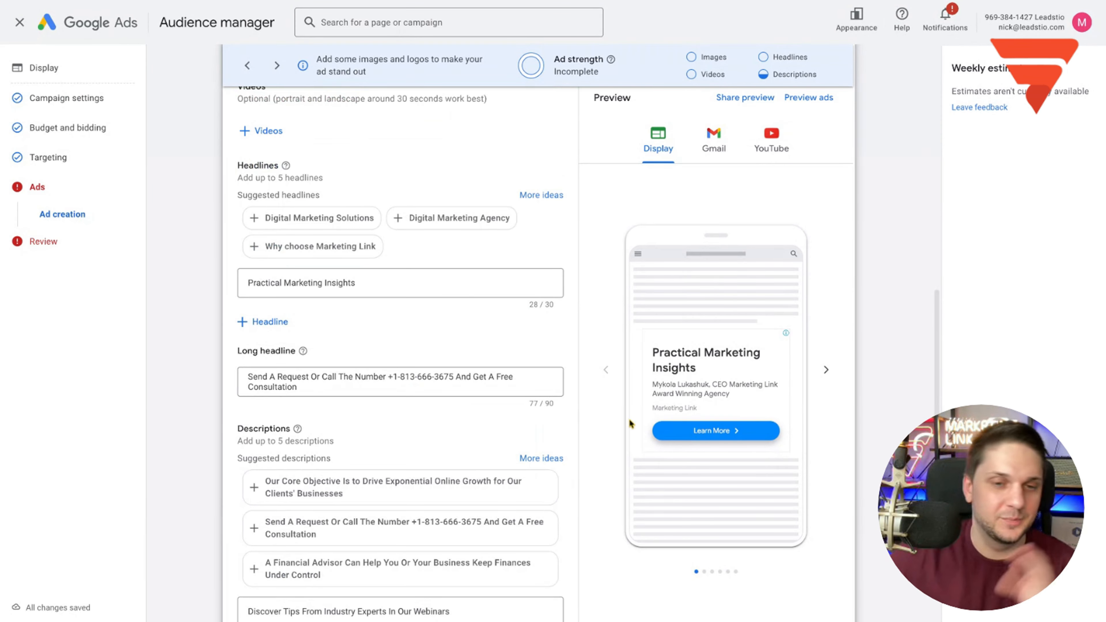
scroll(542, 423, down, 10)
scroll(462, 460, up, 18)
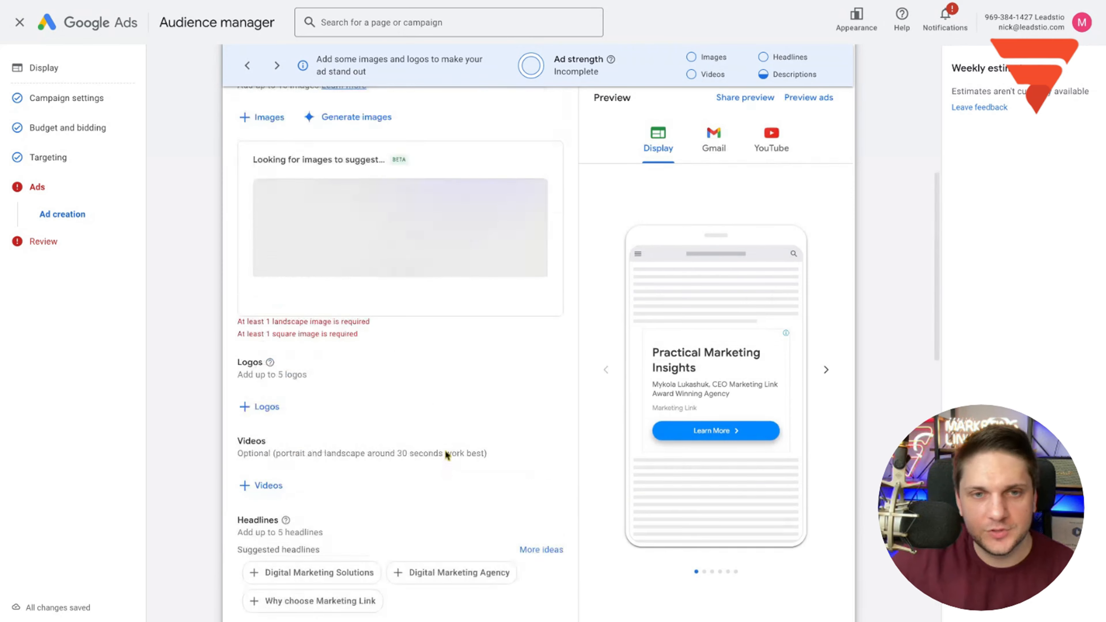
scroll(282, 292, up, 5)
Add the second landscape portrait of the smiling man in the office chair to the ad images from the asset library
click(282, 376)
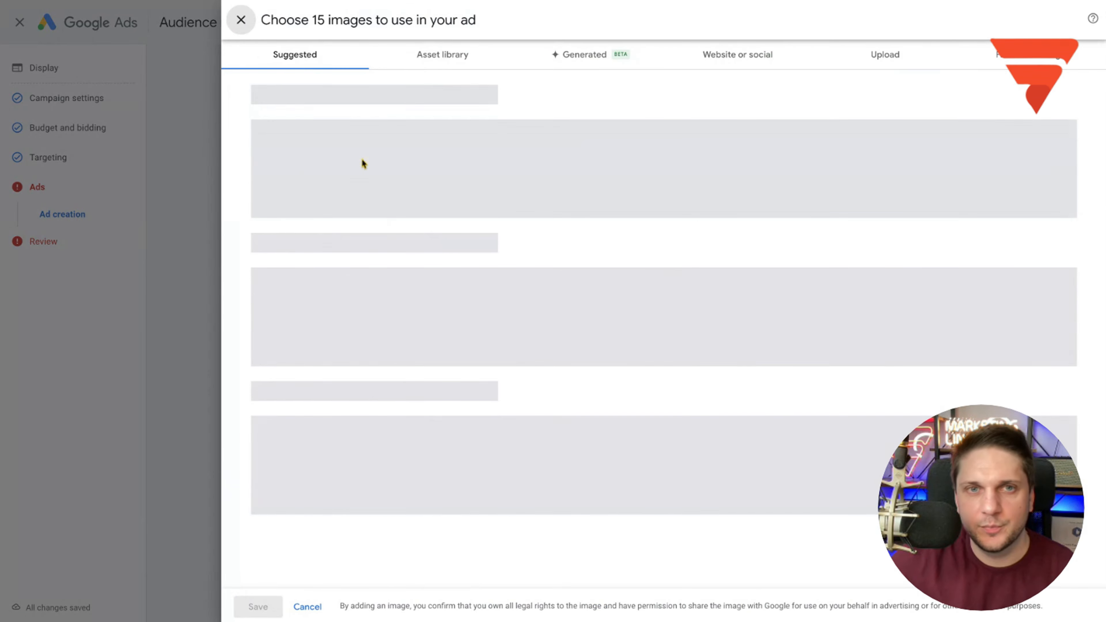
click(459, 54)
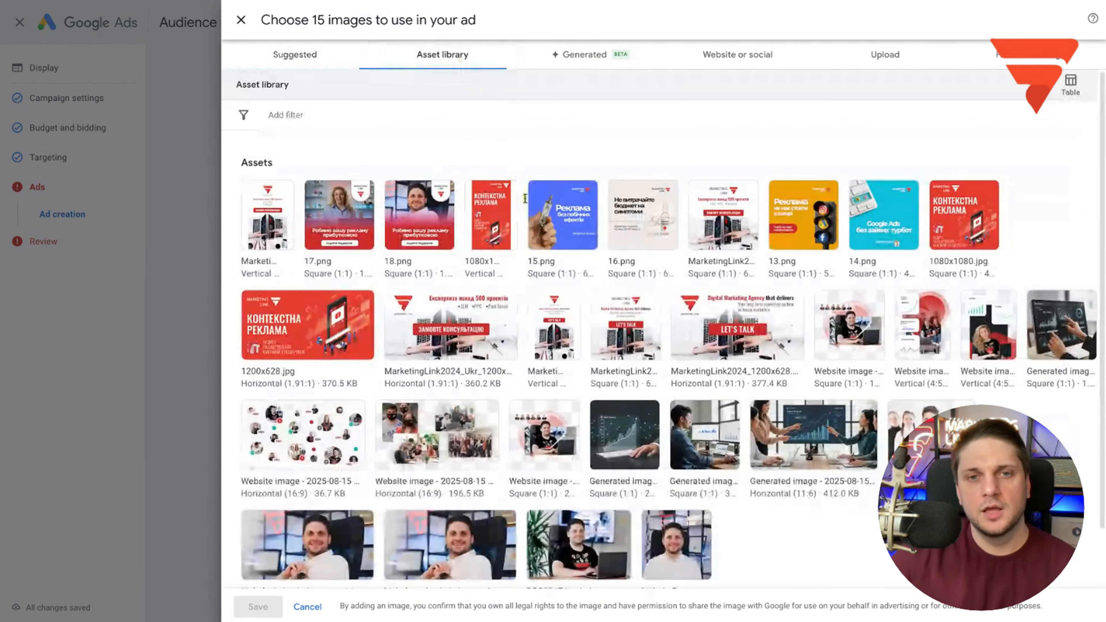
scroll(615, 324, down, 3)
click(449, 470)
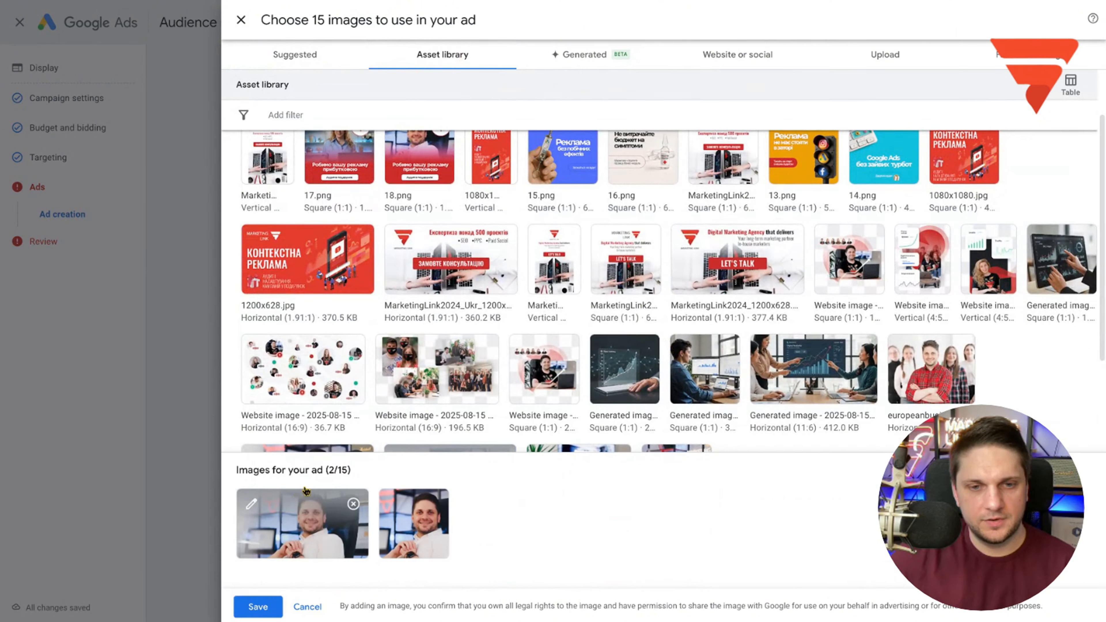
Shift the portrait's 1:1 crop slightly to the right, keep both the 1.91:1 and 1:1 ratios, and save the ad images
click(252, 504)
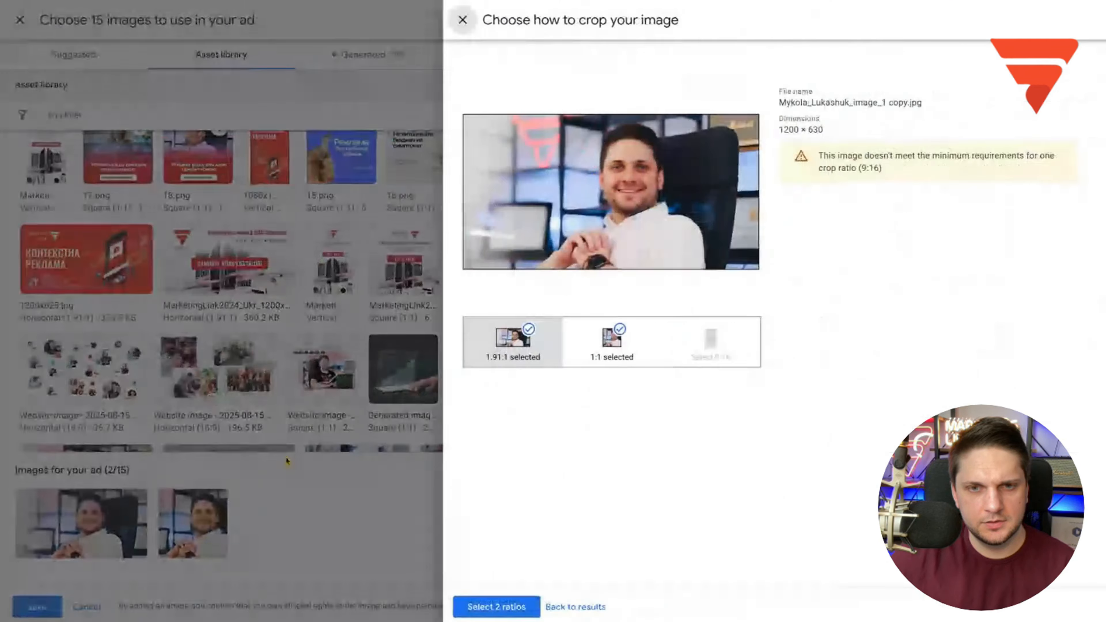
click(614, 339)
drag(626, 242, 646, 243)
click(472, 607)
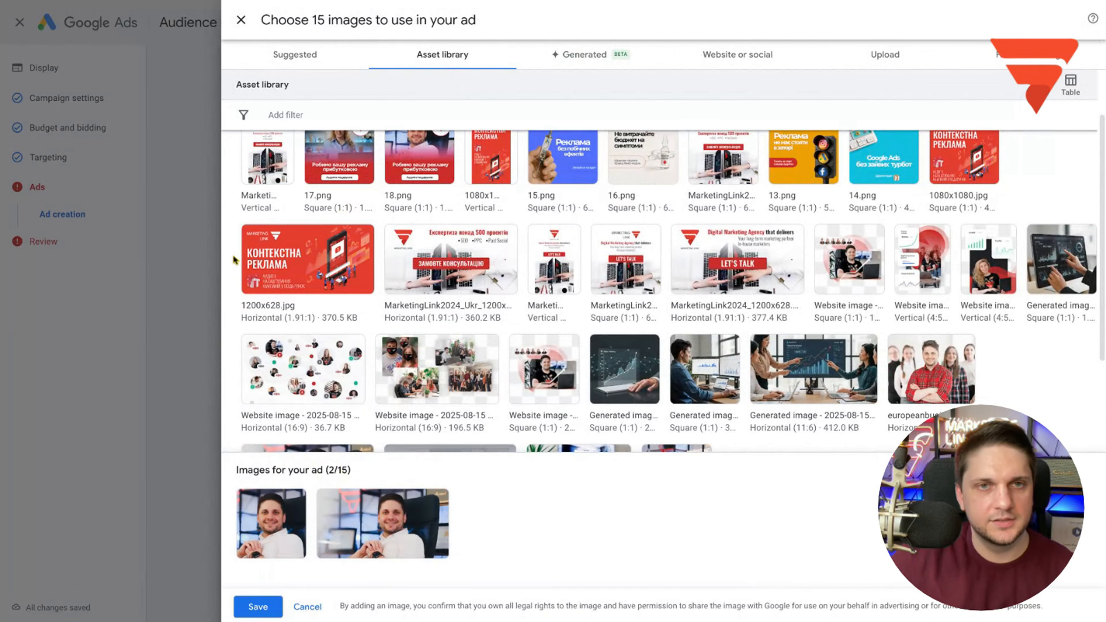
click(258, 607)
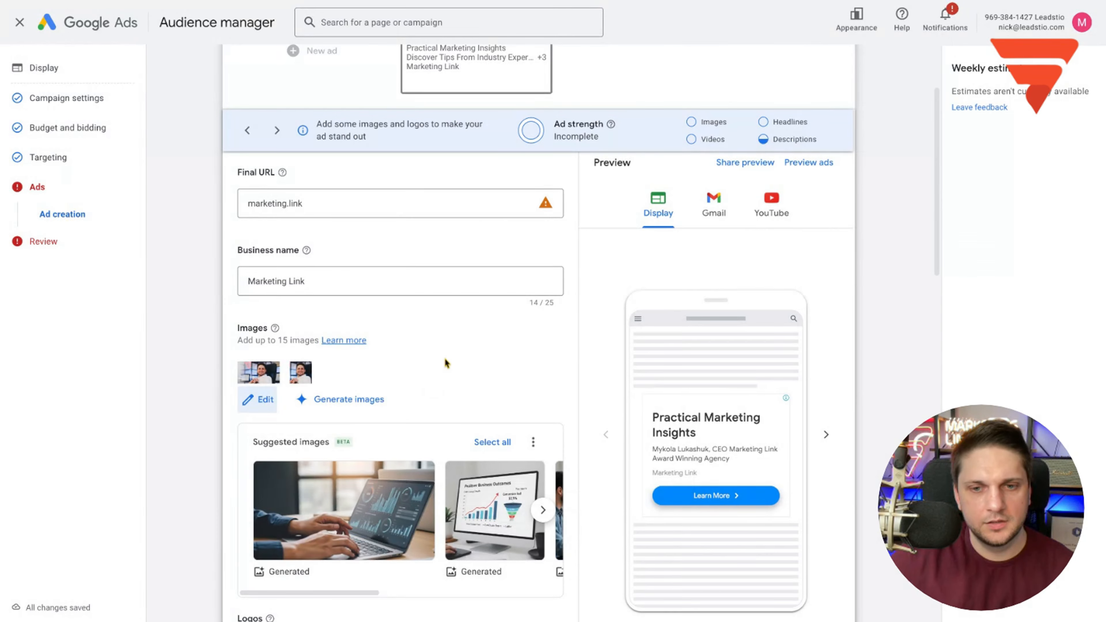
Browse the suggested images, look over the headlines and descriptions, and continue to the campaign review
scroll(377, 319, down, 2)
scroll(358, 196, down, 2)
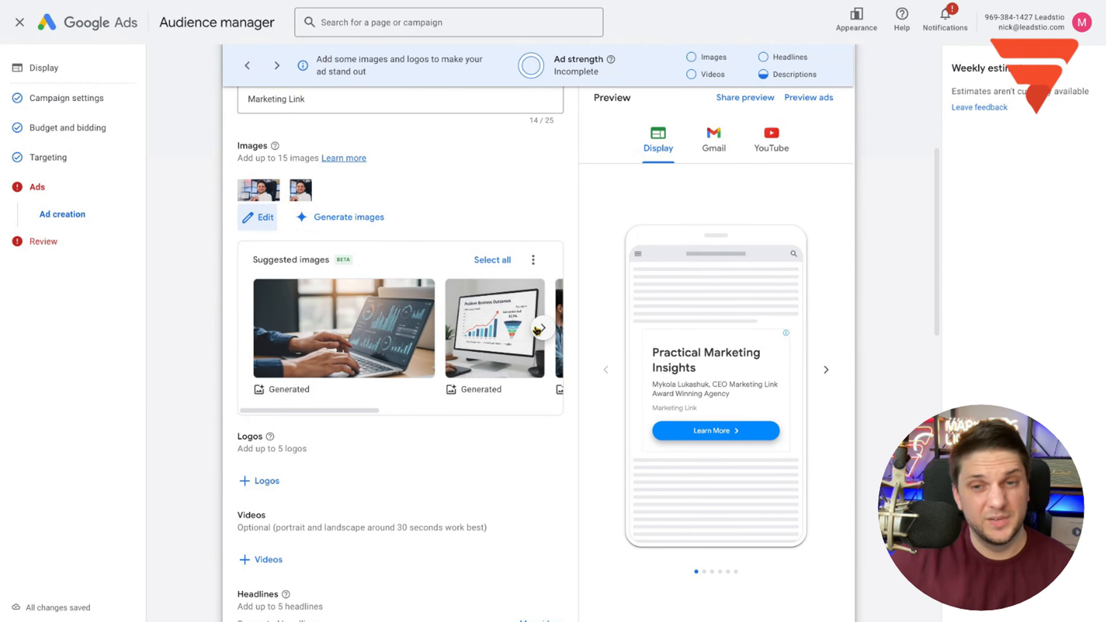
drag(348, 410, 543, 410)
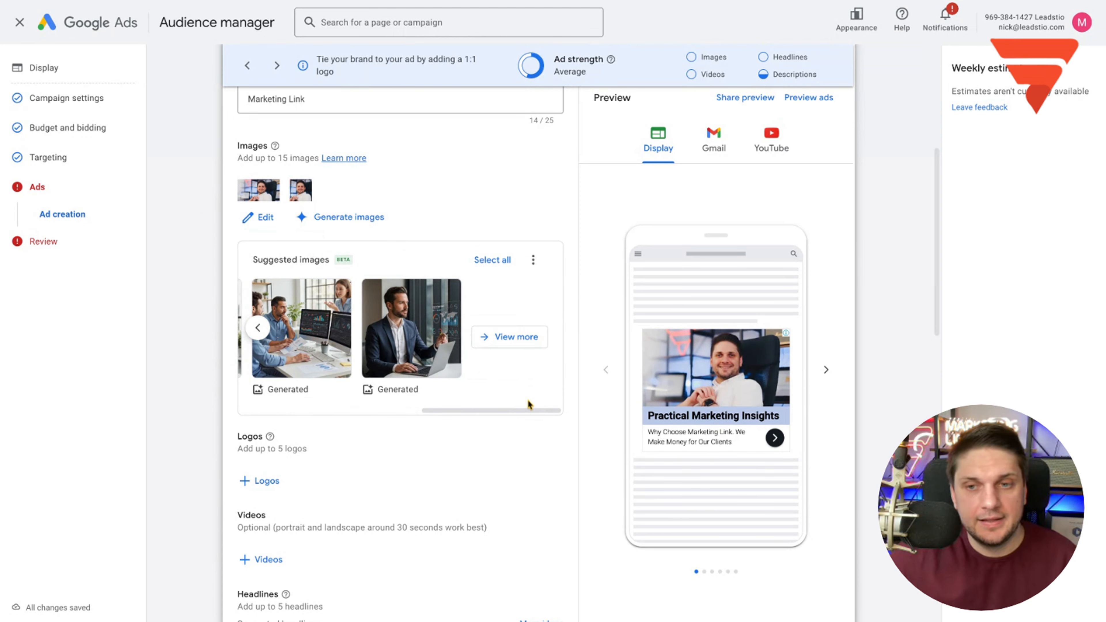
scroll(540, 410, down, 3)
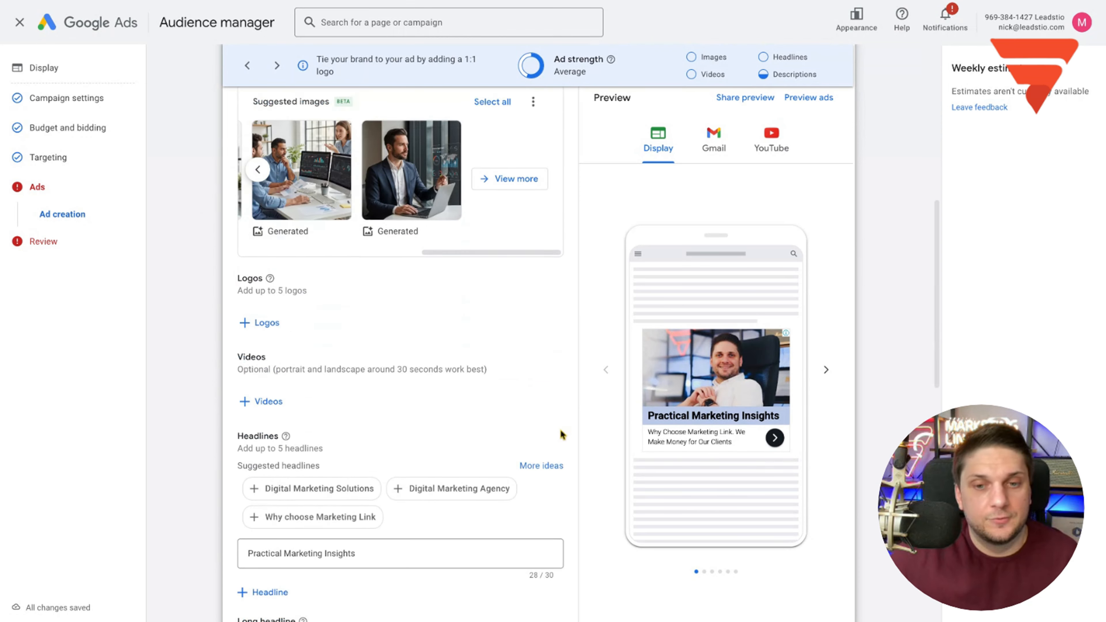
scroll(561, 431, down, 6)
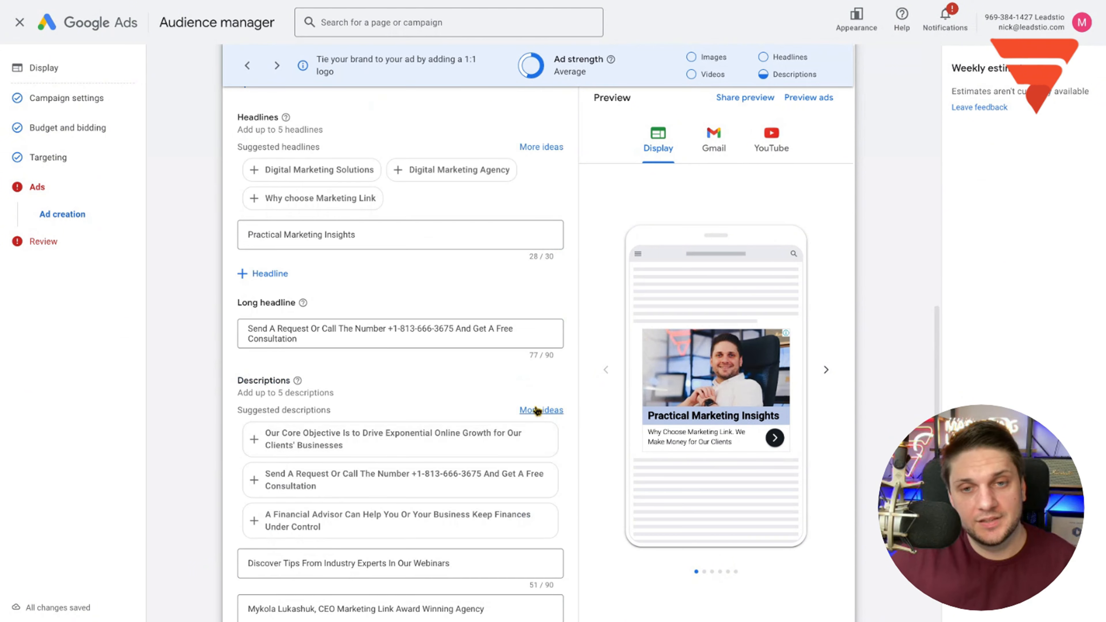
scroll(551, 412, down, 7)
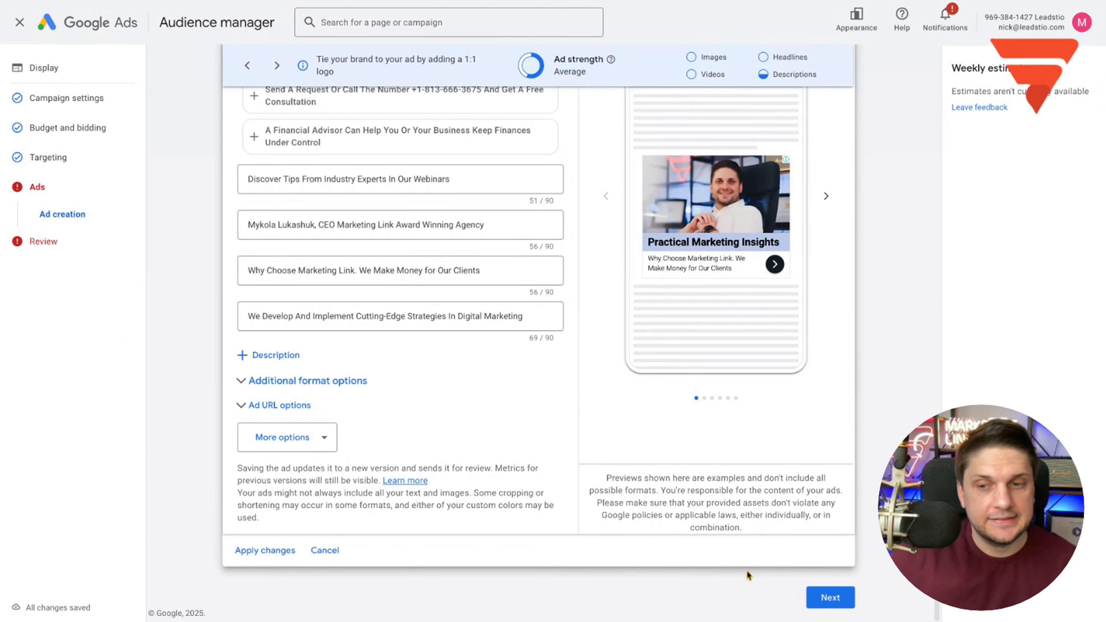
click(830, 597)
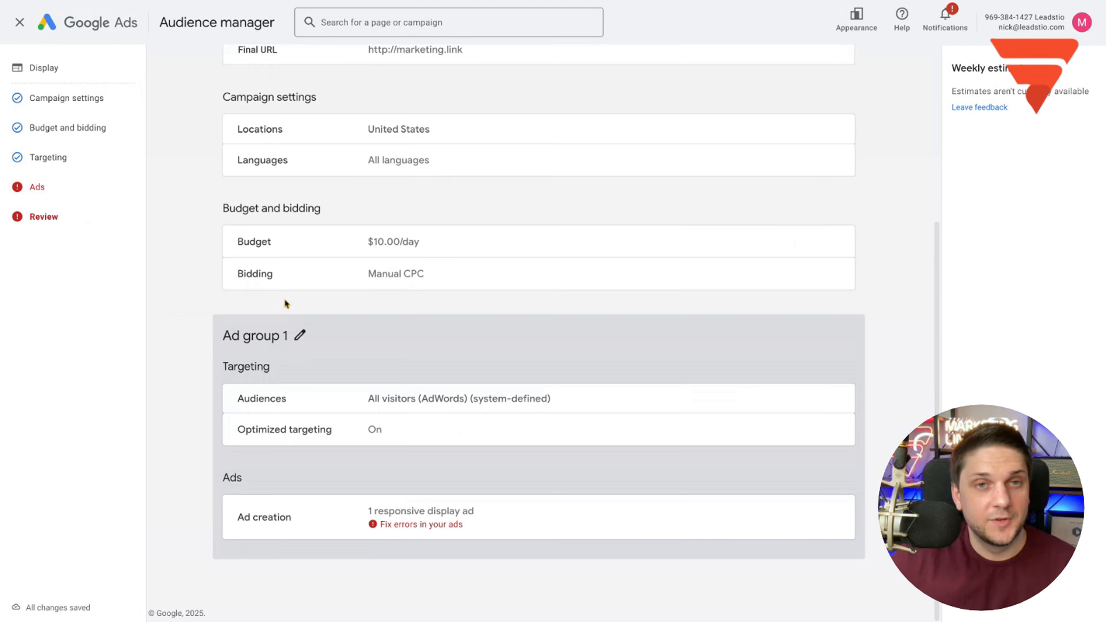
Reopen the flagged responsive display ad, delete the phone number from its long headline, and check the descriptions for phone numbers
click(418, 523)
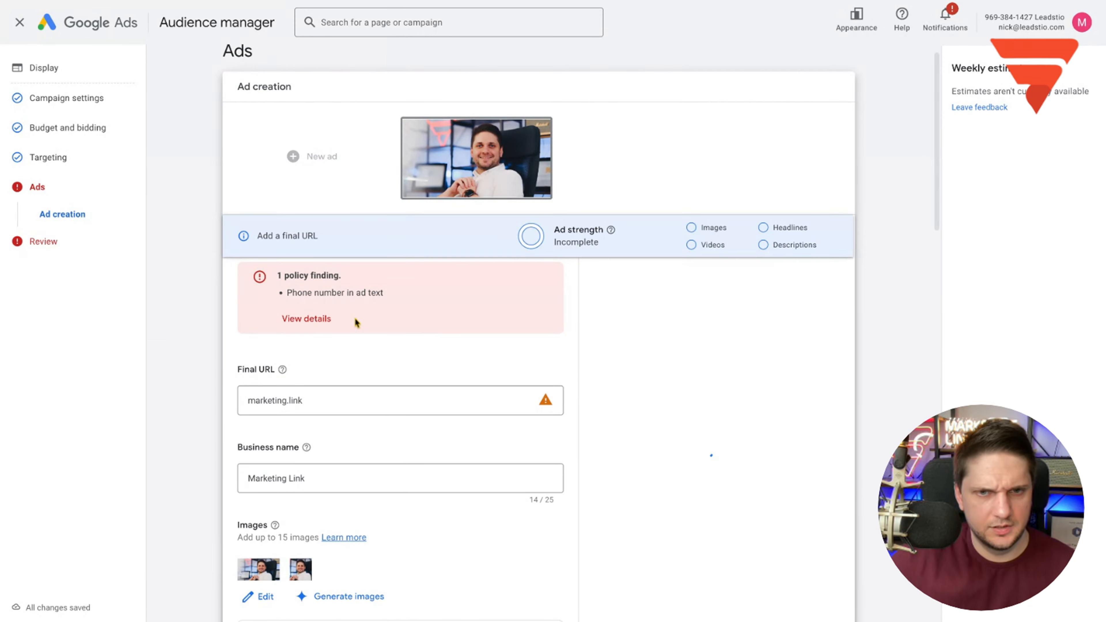
scroll(355, 323, down, 10)
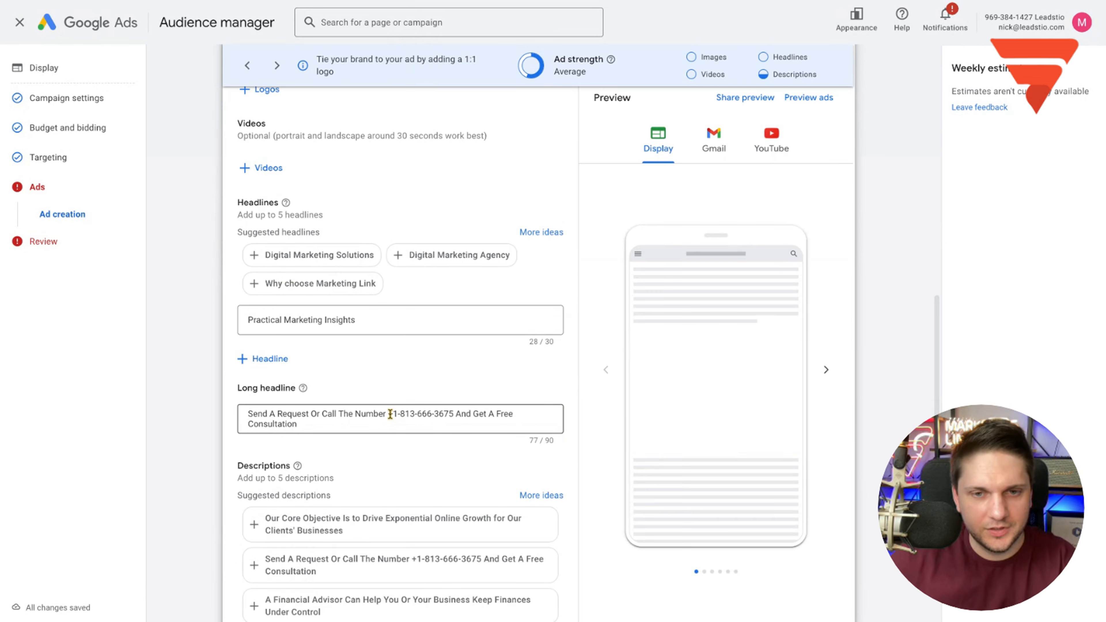
drag(390, 414, 453, 413)
key(BackSpace)
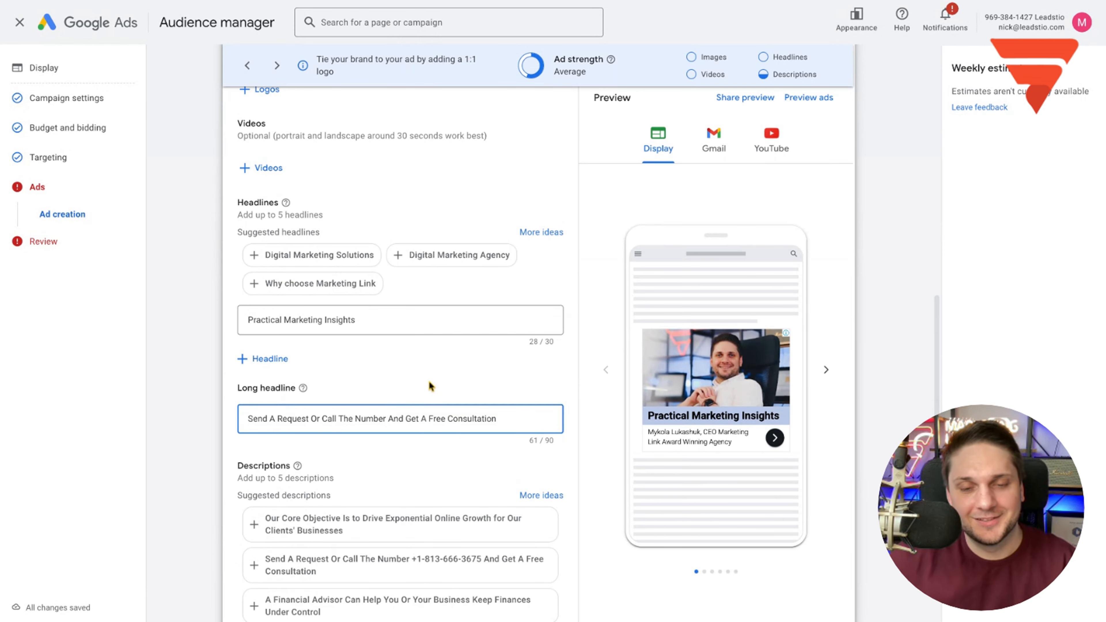
scroll(429, 386, down, 4)
click(485, 387)
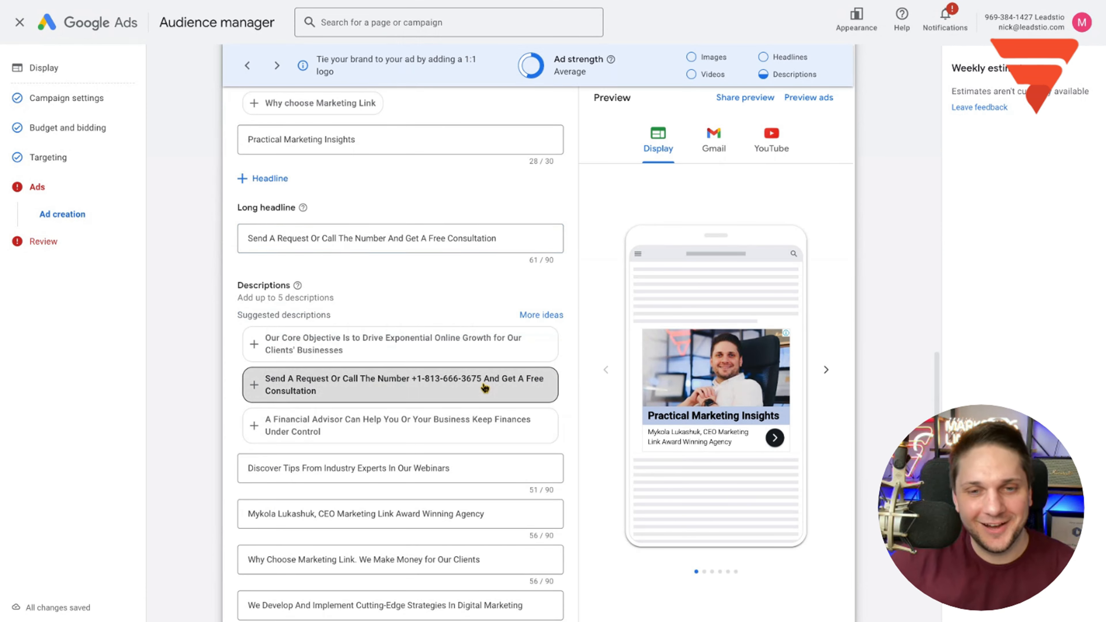
Delete the phone number from the last description of the responsive display ad and continue to the campaign review
drag(385, 551, 455, 553)
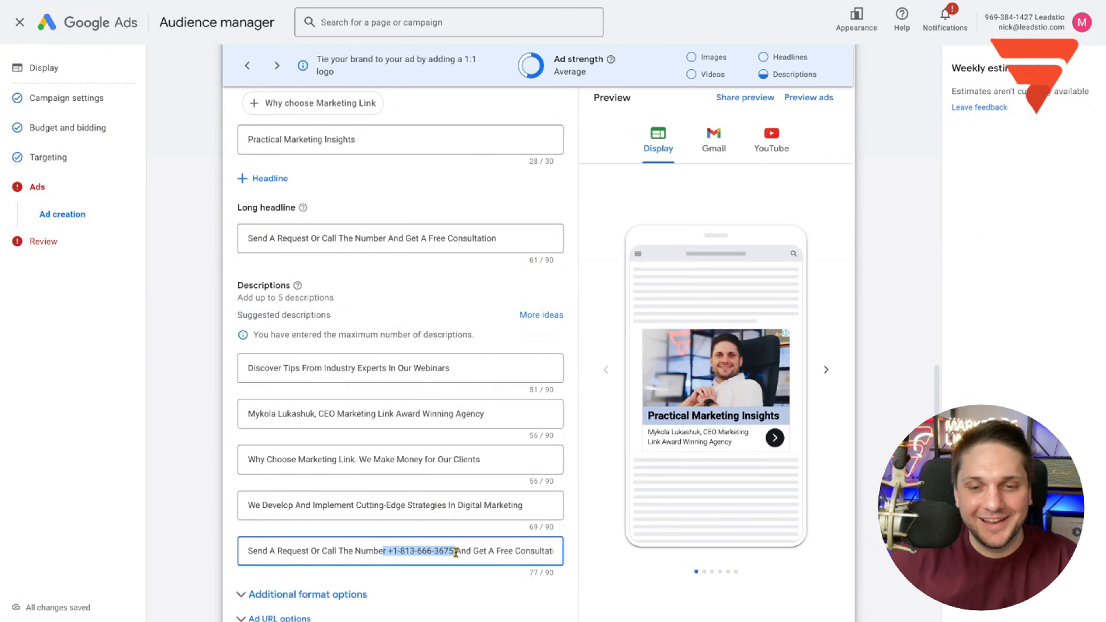
key(BackSpace)
key(BackSpace)
scroll(583, 357, down, 5)
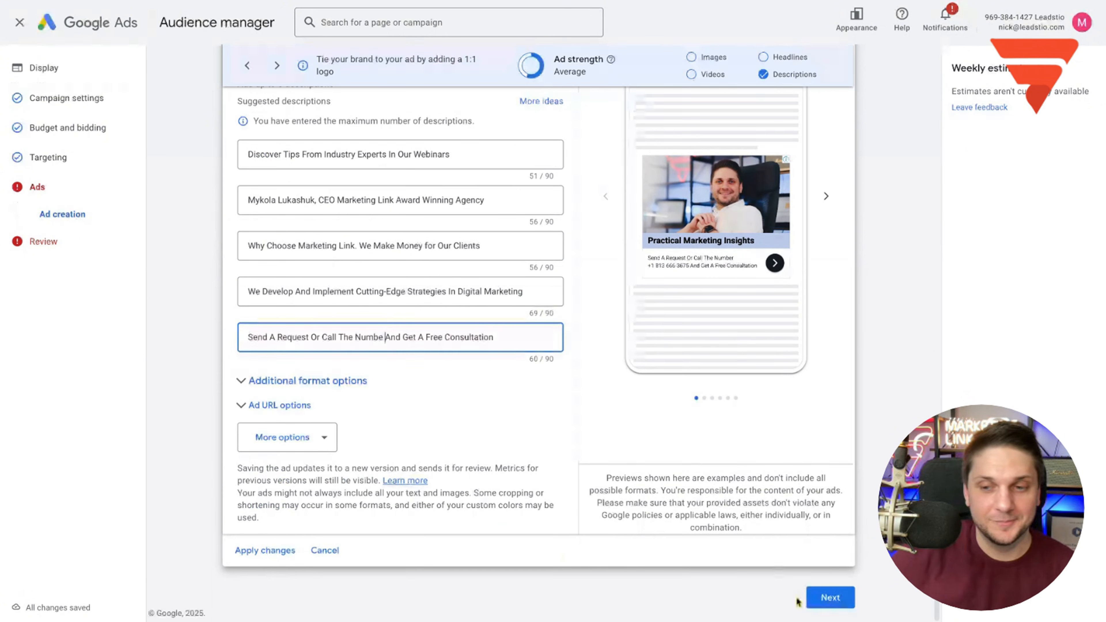
click(809, 600)
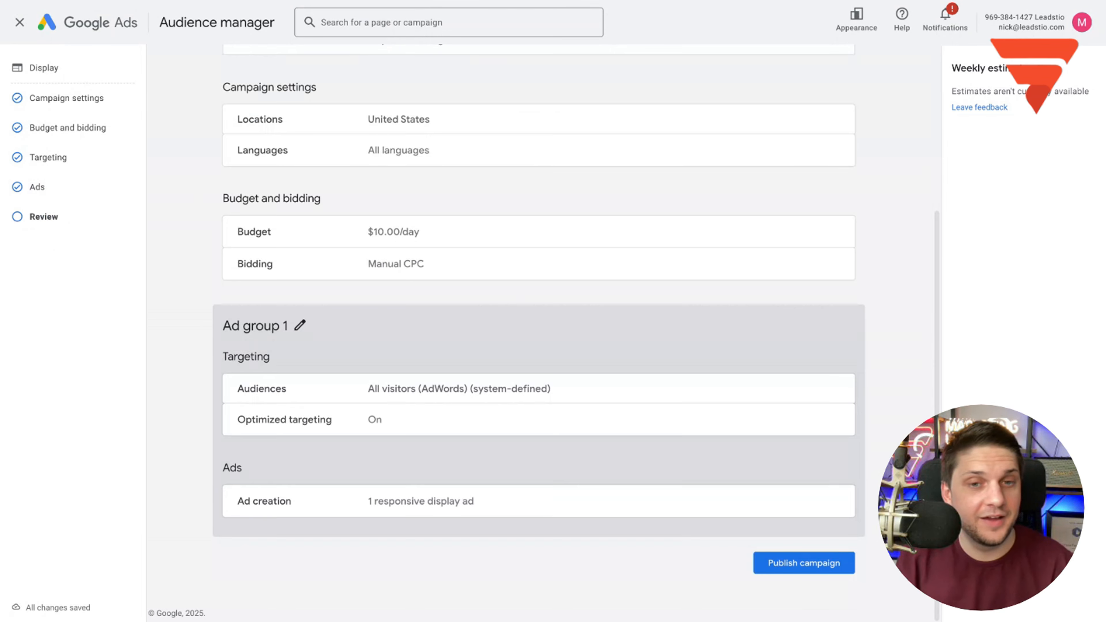
Publish the campaign and continue past the Google tag event snippet setup to the account
click(793, 565)
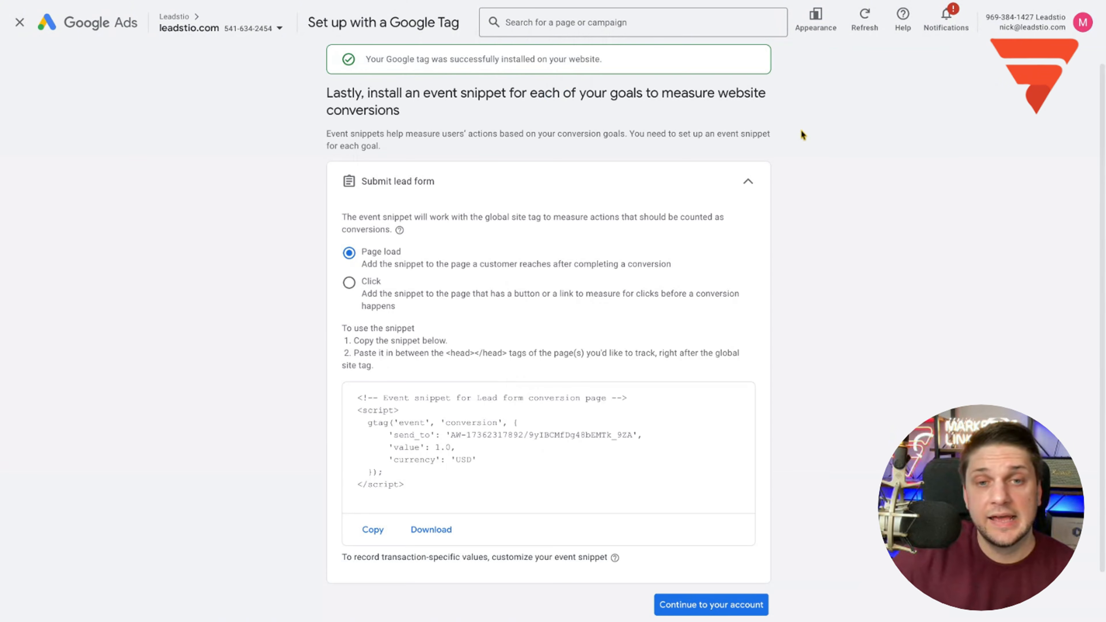
scroll(652, 514, down, 2)
click(711, 556)
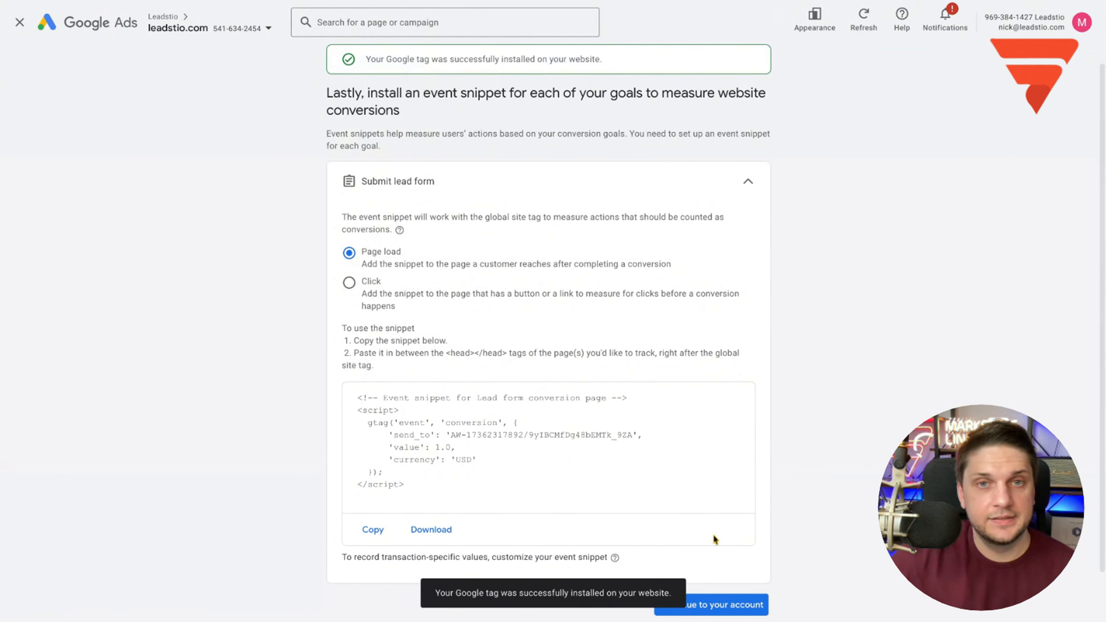
scroll(697, 479, down, 2)
click(704, 548)
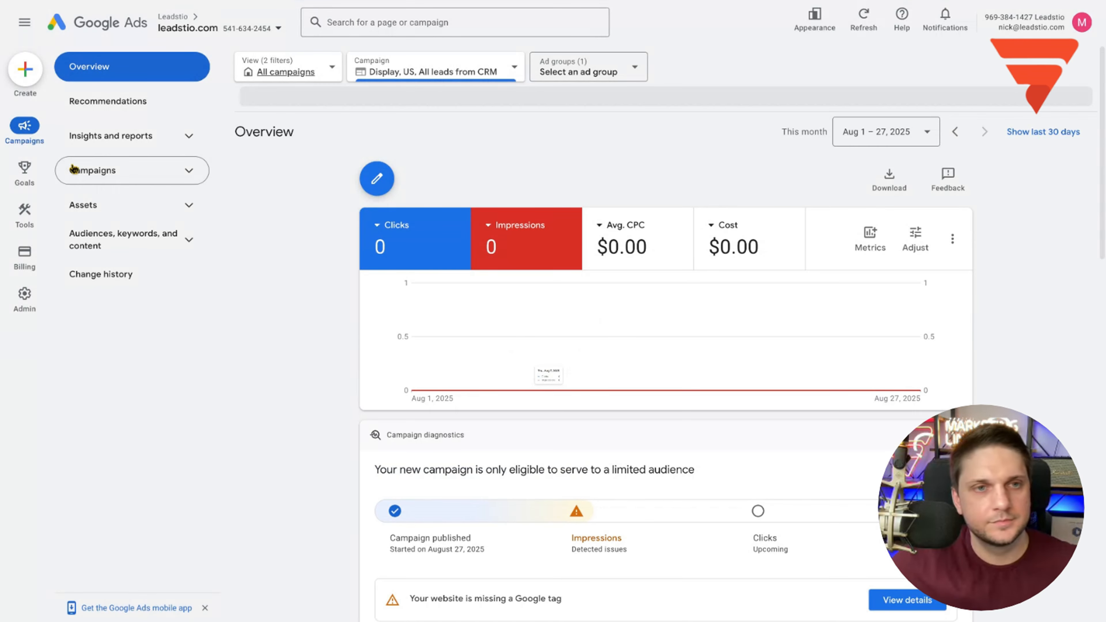
Open the list of ads in the newly published Display campaign
click(107, 169)
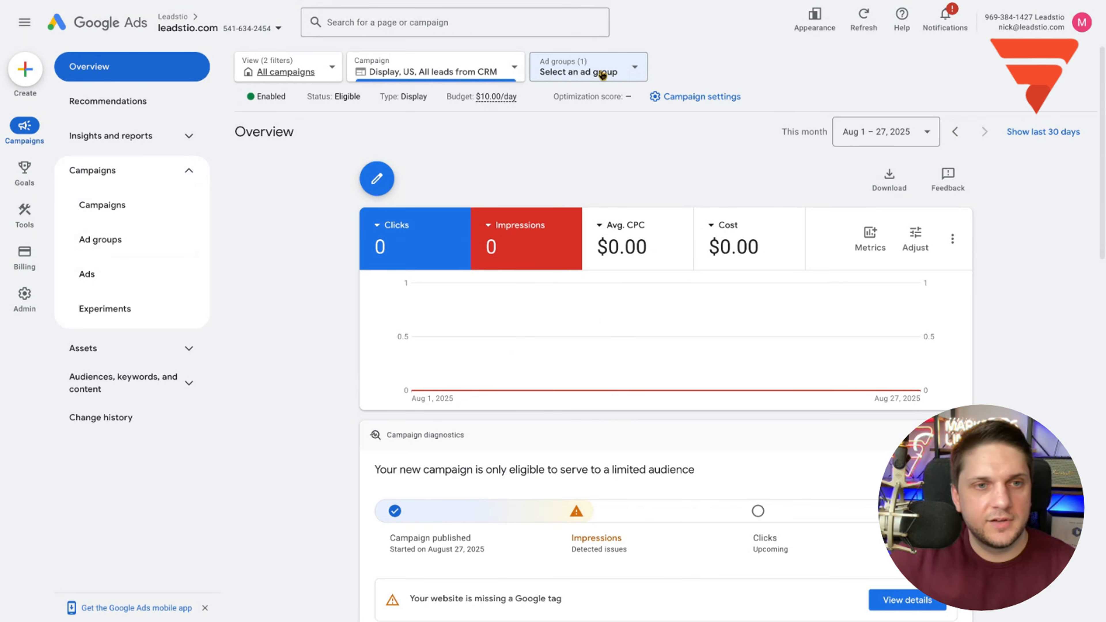
click(100, 239)
click(121, 274)
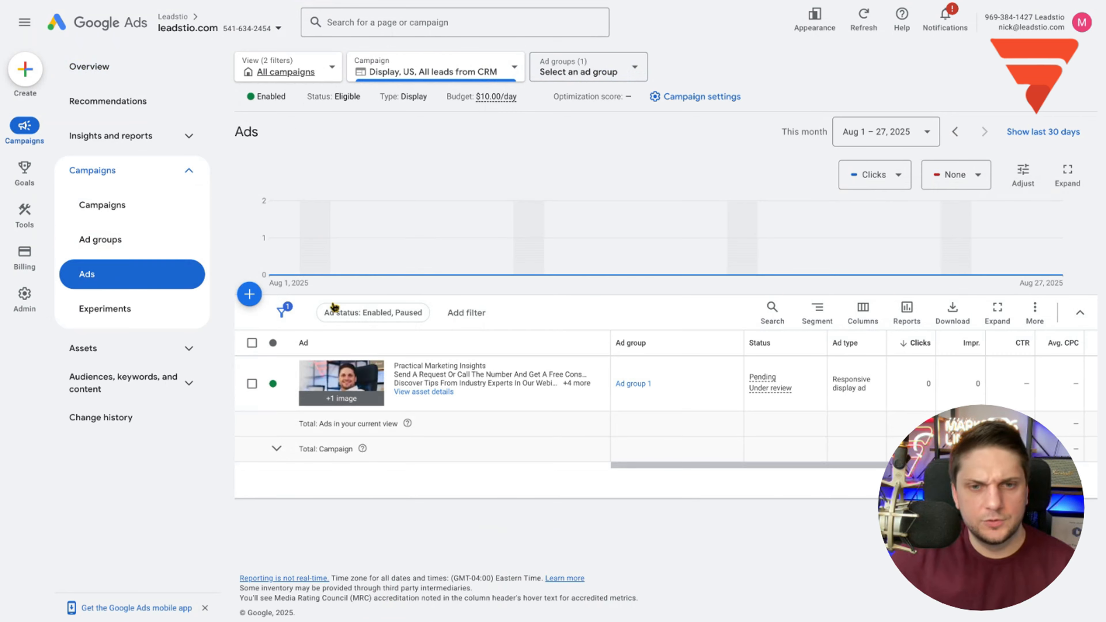
click(248, 294)
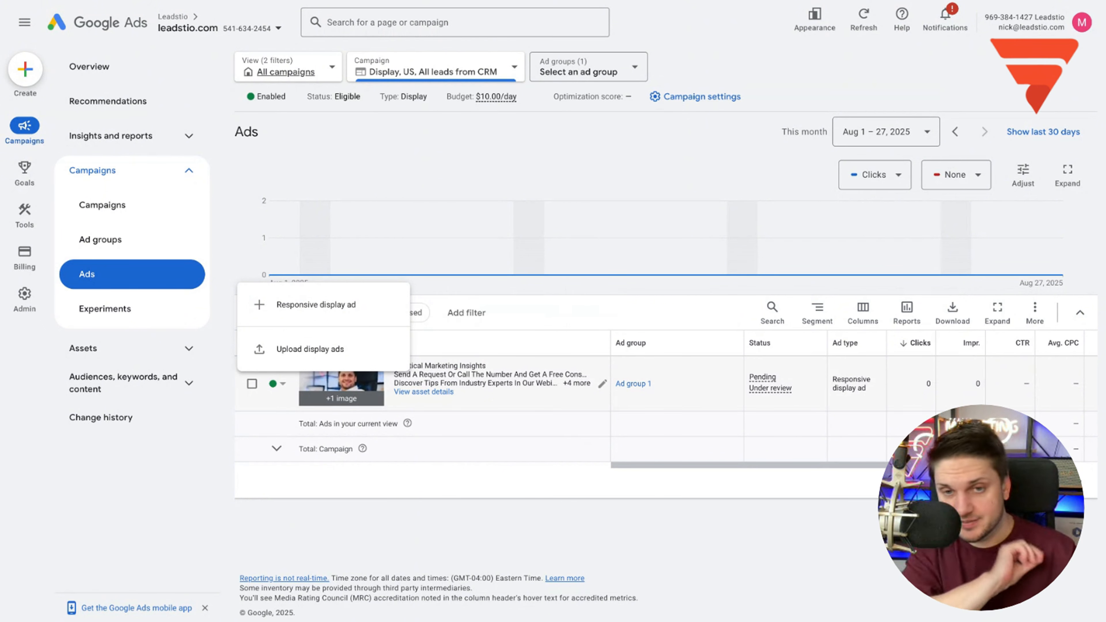
click(333, 350)
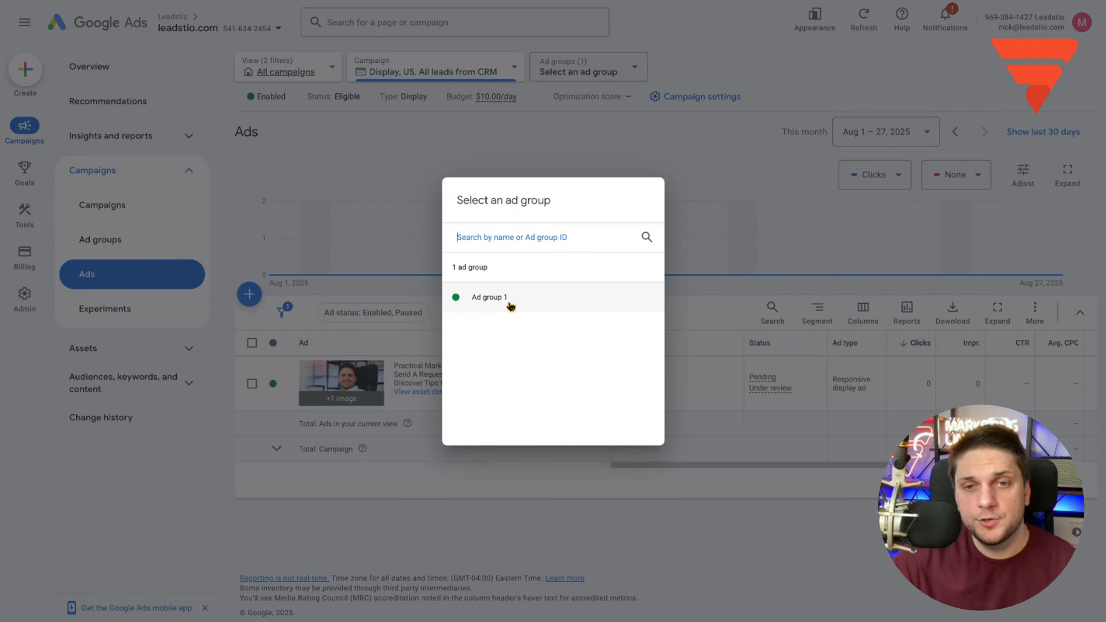
click(503, 300)
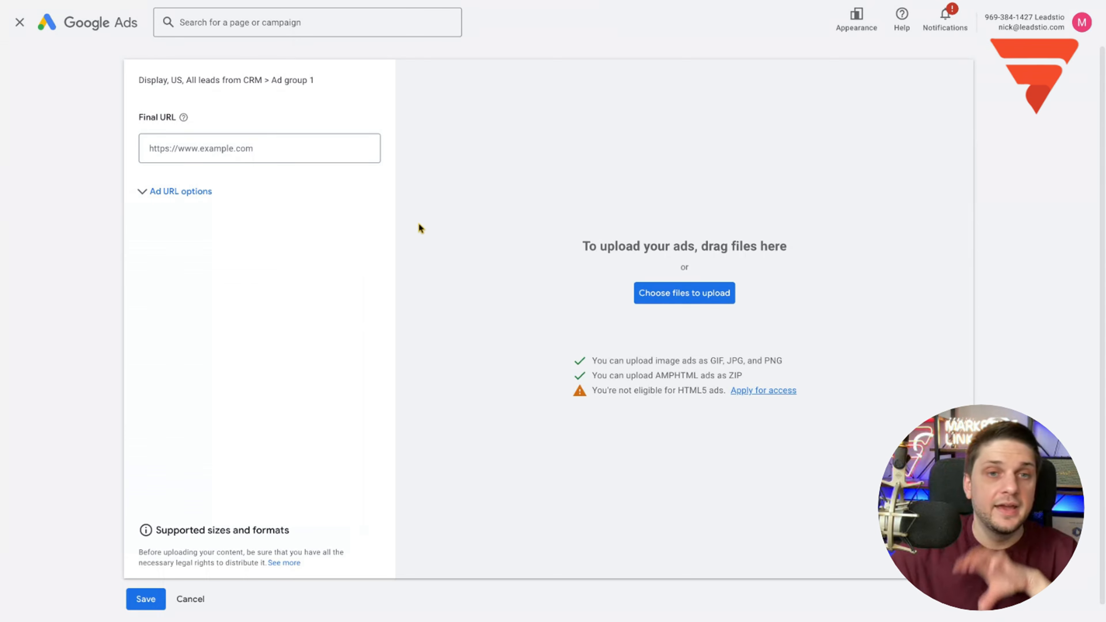
click(211, 143)
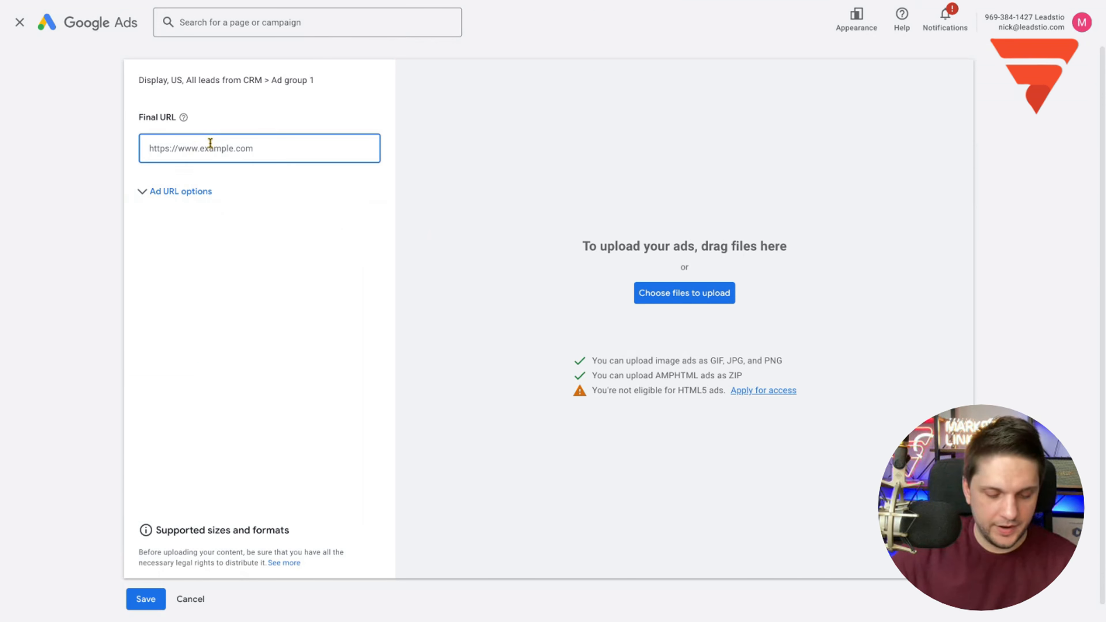
key(super+Tab)
click(211, 143)
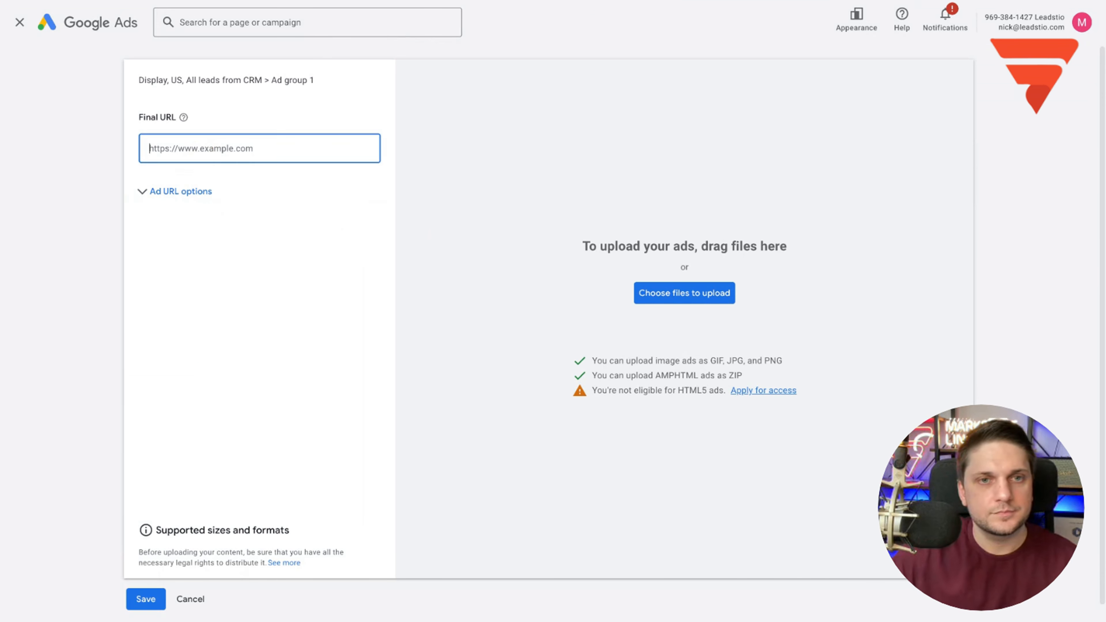
text(http://marketing.link/)
click(684, 293)
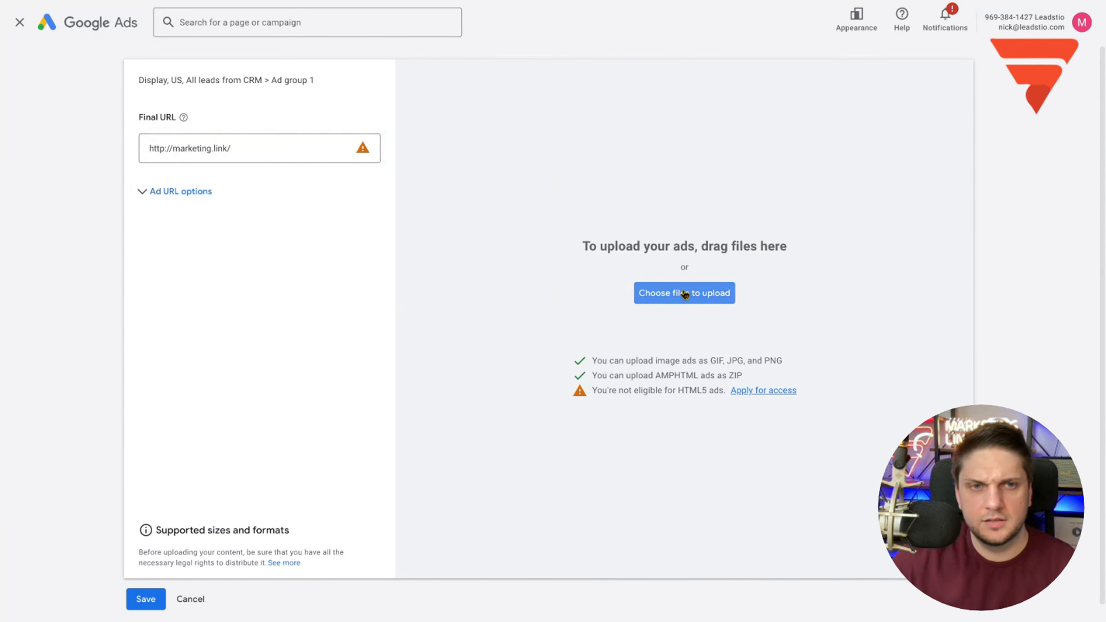
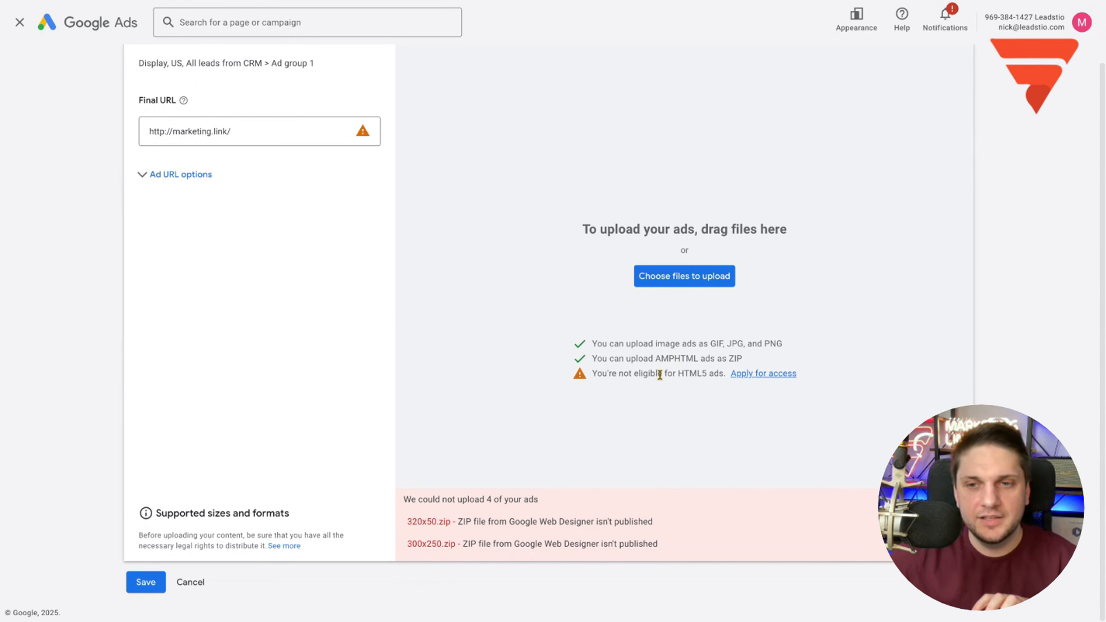
Check the access information for HTML5 ads, close the help article, and leave the upload page without saving
click(777, 376)
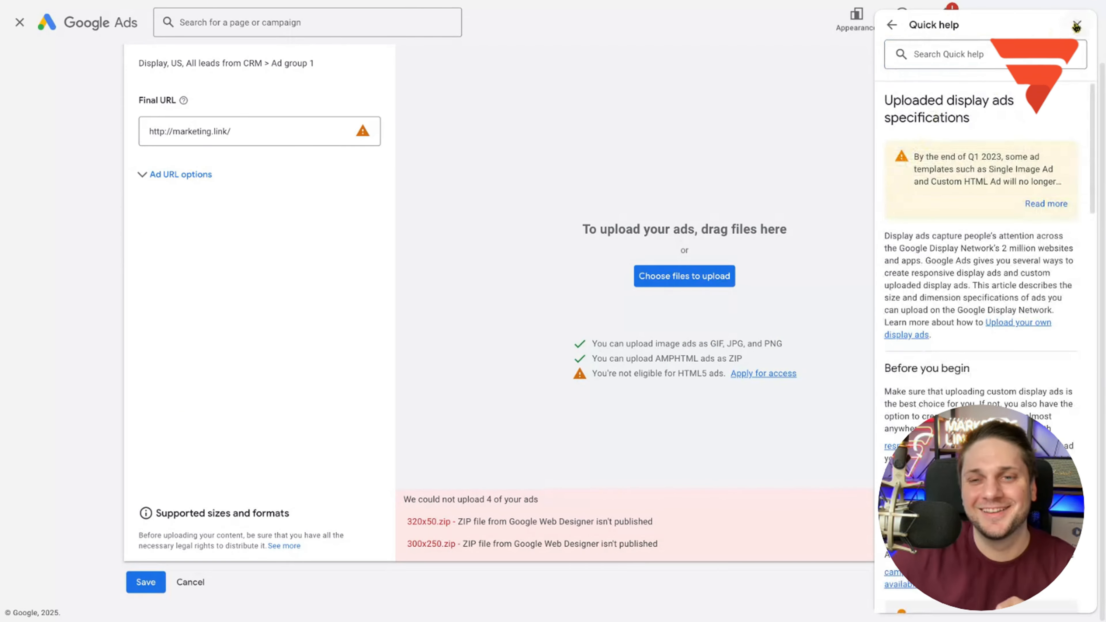
click(1077, 27)
drag(718, 373, 671, 376)
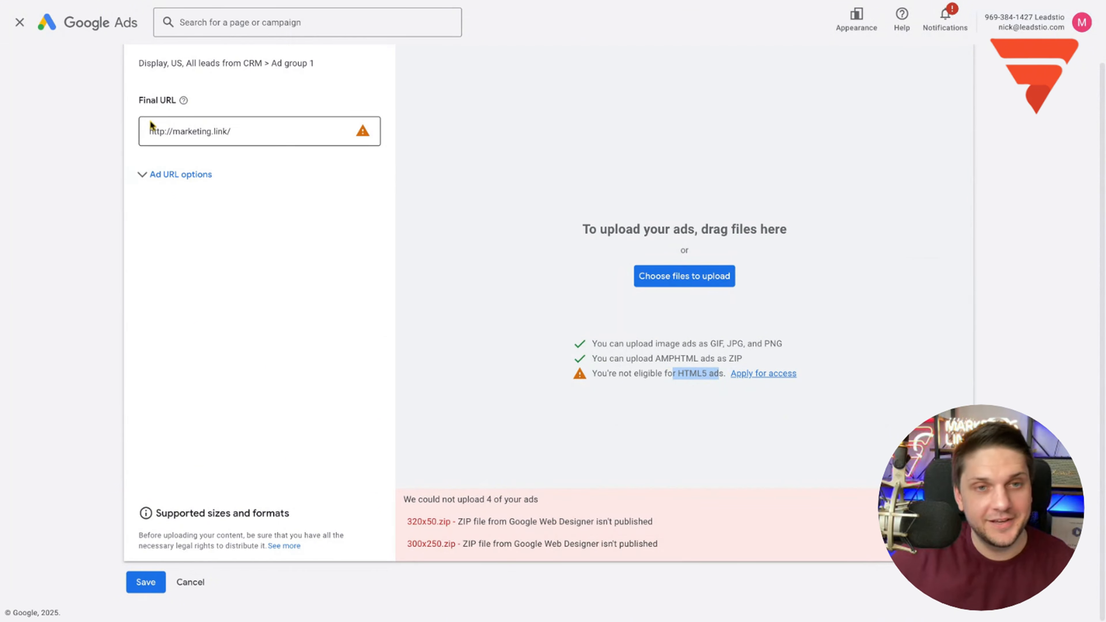
click(189, 586)
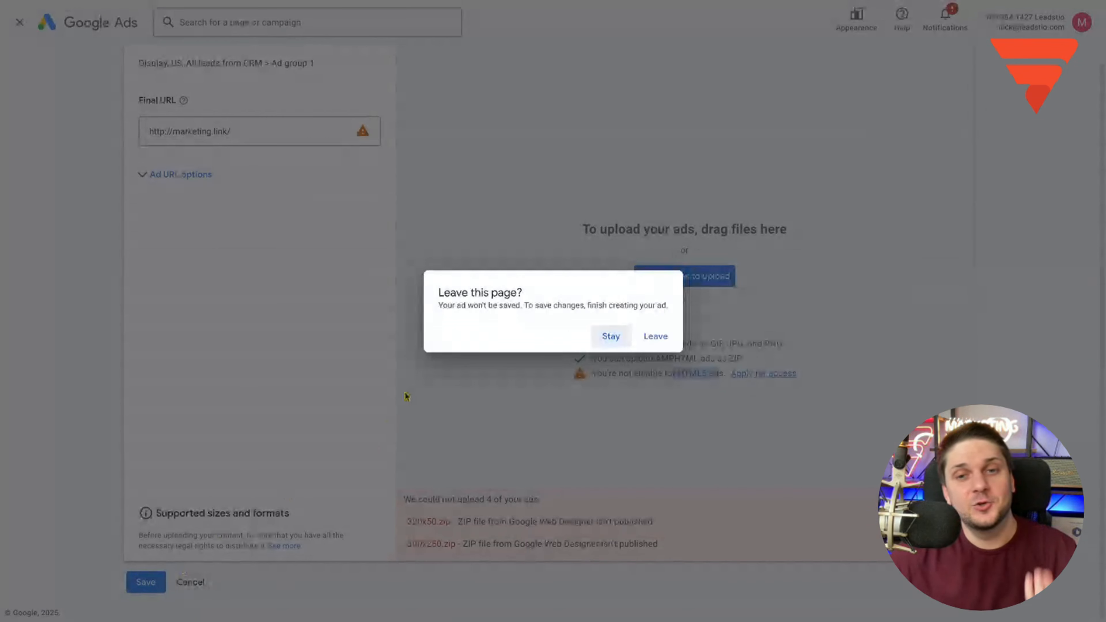
click(649, 337)
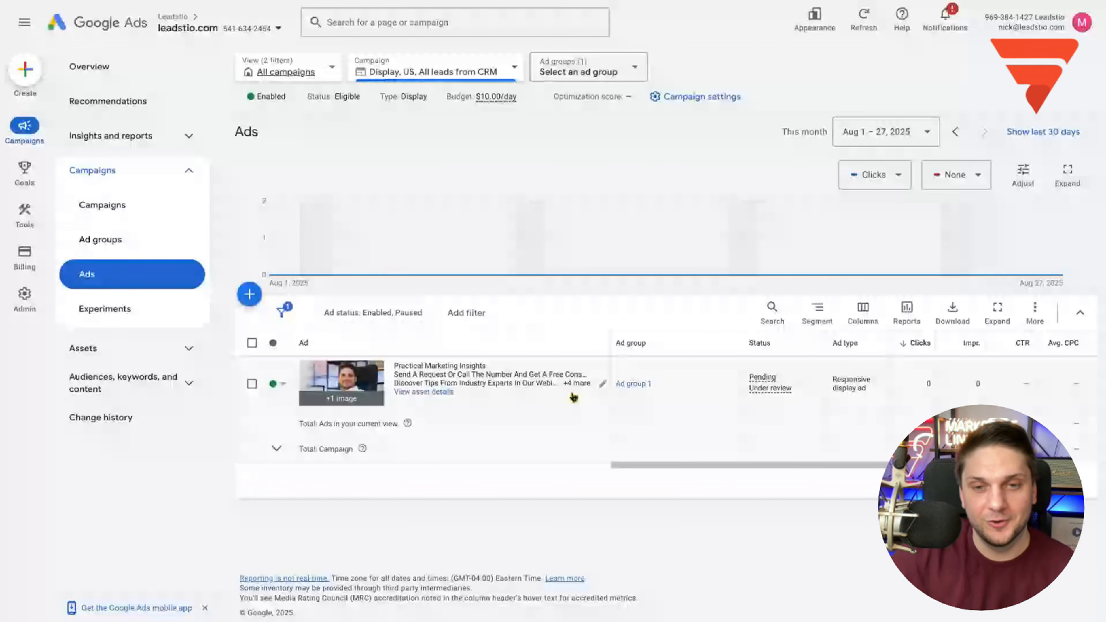
Edit the responsive display ad: add the suggested headline "Digital Marketing Agency" and clear the "Practical Marketing Insights" headline
click(602, 384)
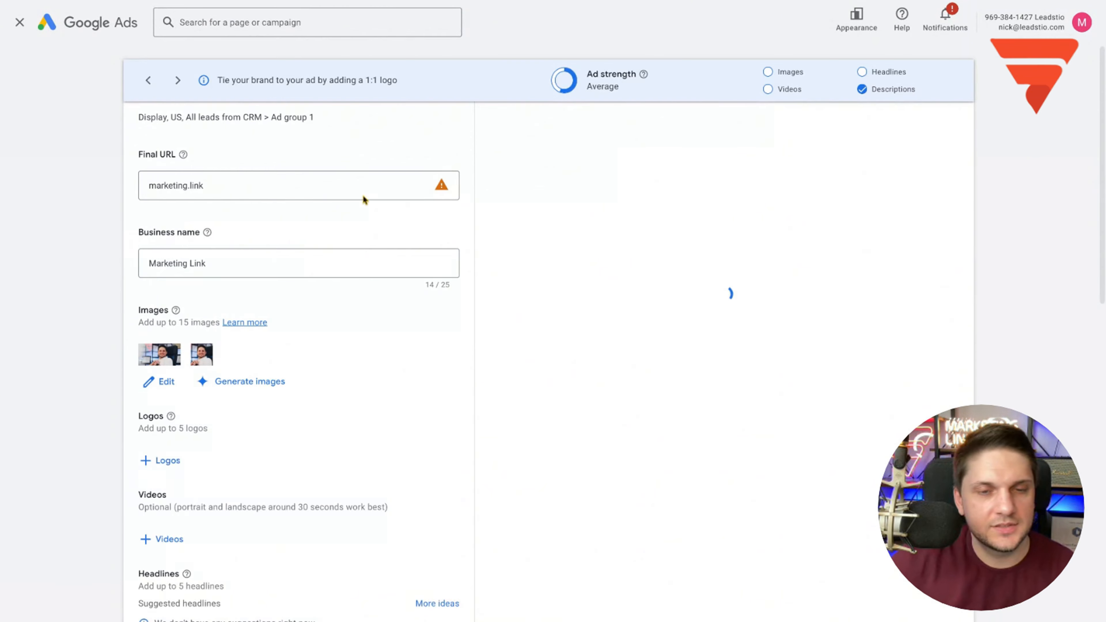
scroll(205, 192, down, 15)
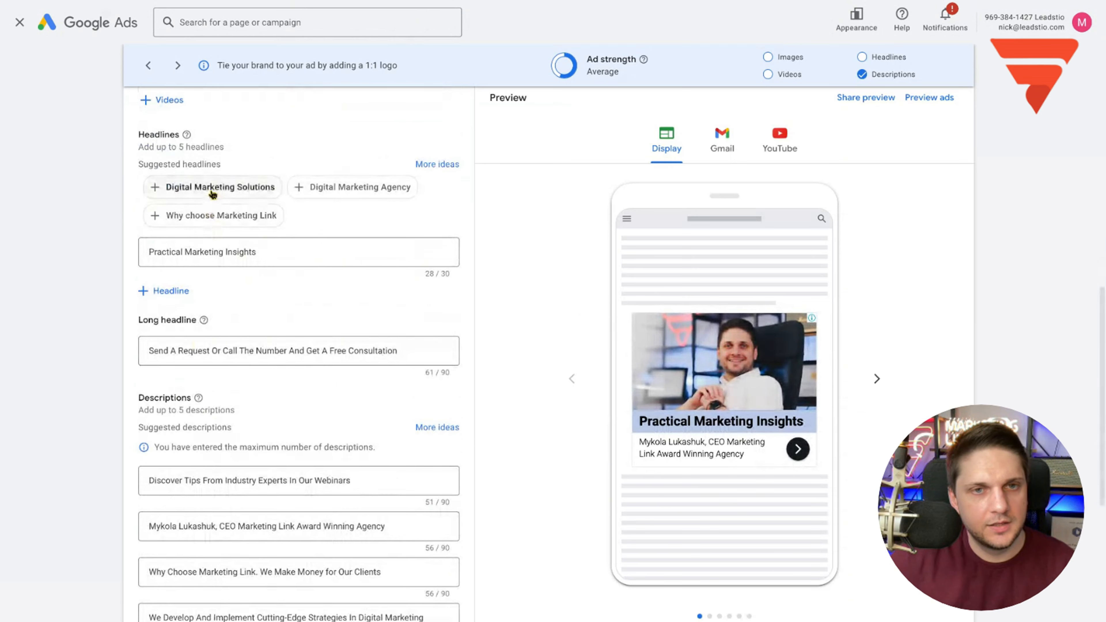
click(349, 186)
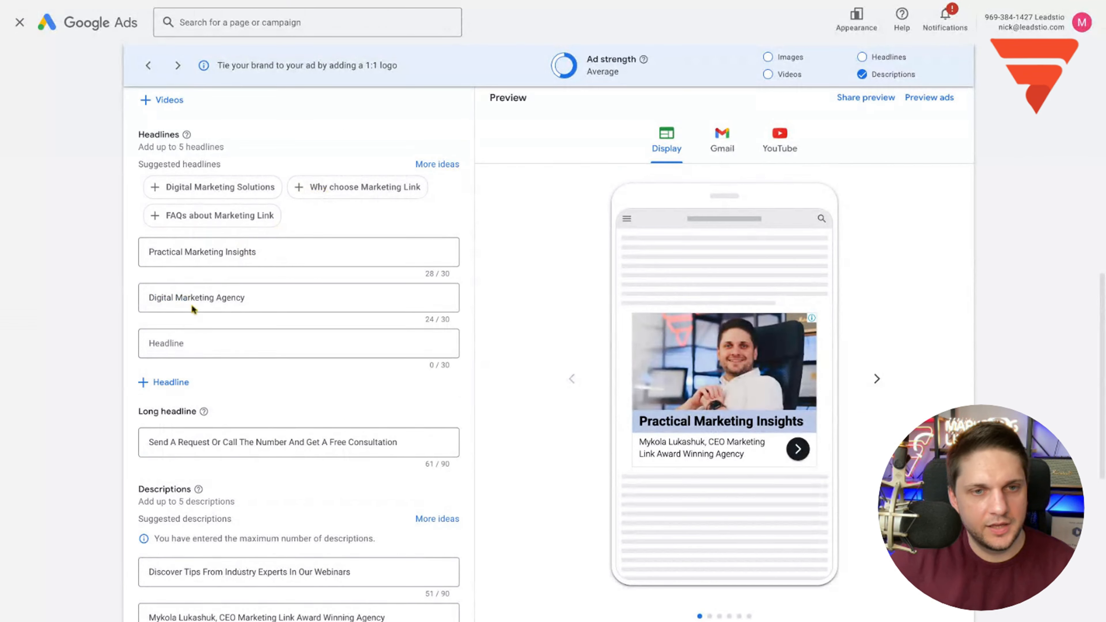
drag(276, 251, 107, 243)
key(BackSpace)
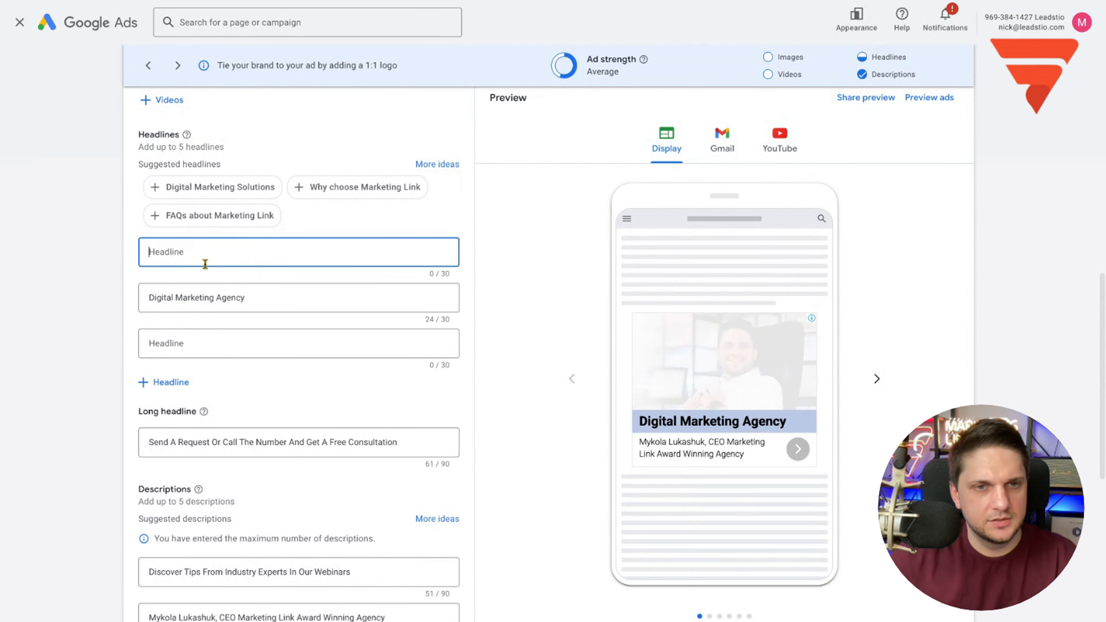
Copy "Award Winning Agency" from the second description into the empty first headline
scroll(309, 403, down, 2)
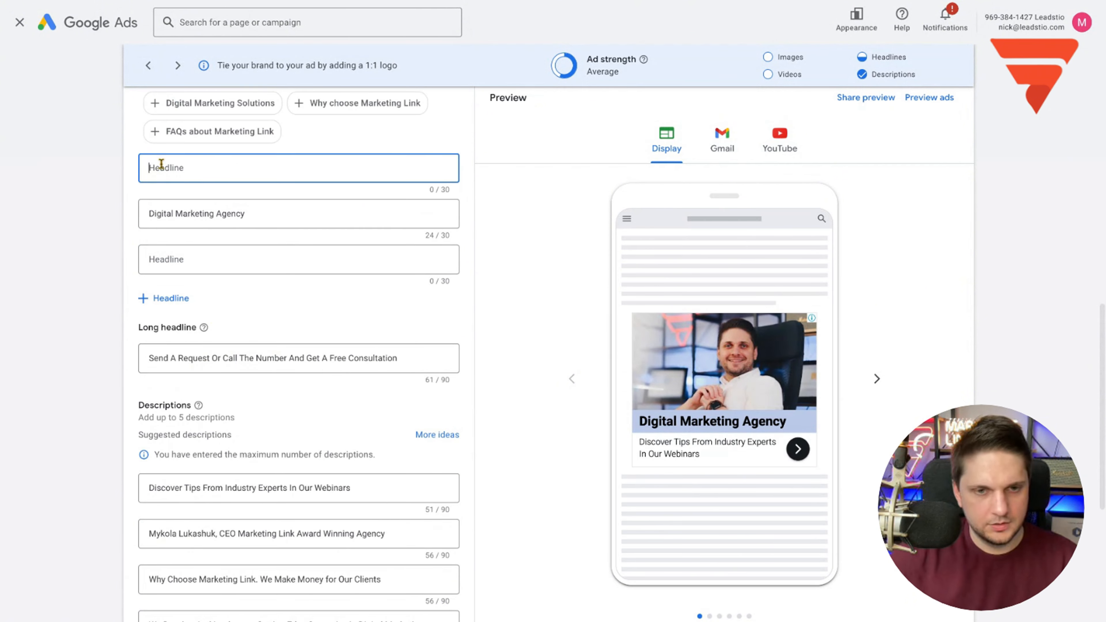
scroll(225, 506, down, 4)
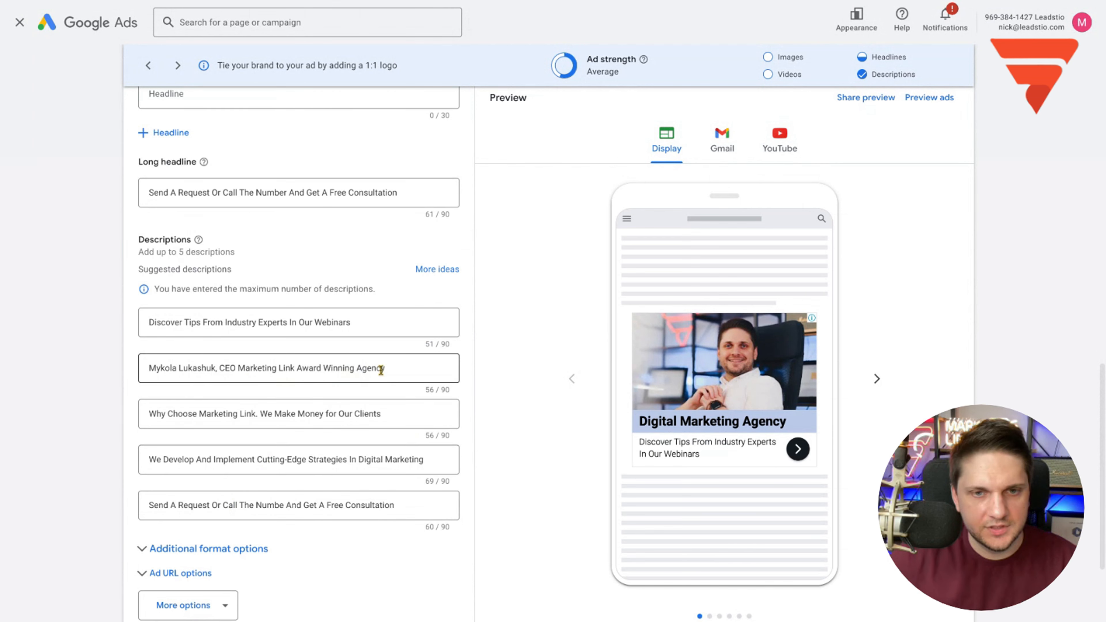
drag(394, 370, 302, 368)
key(ctrl+c)
scroll(299, 361, up, 7)
click(207, 295)
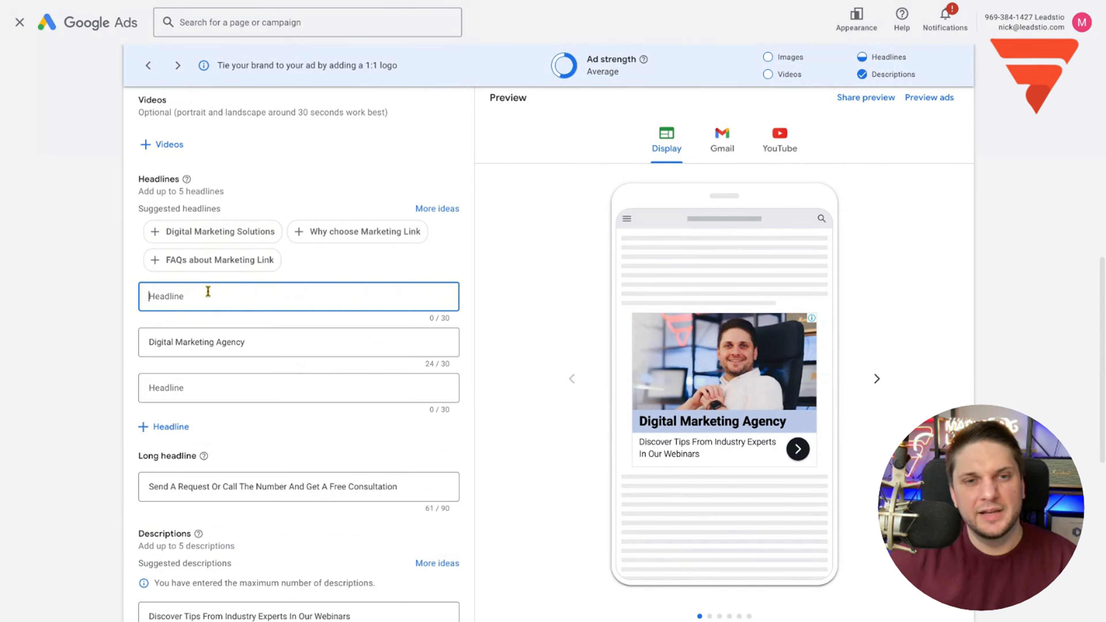
key(ctrl+v)
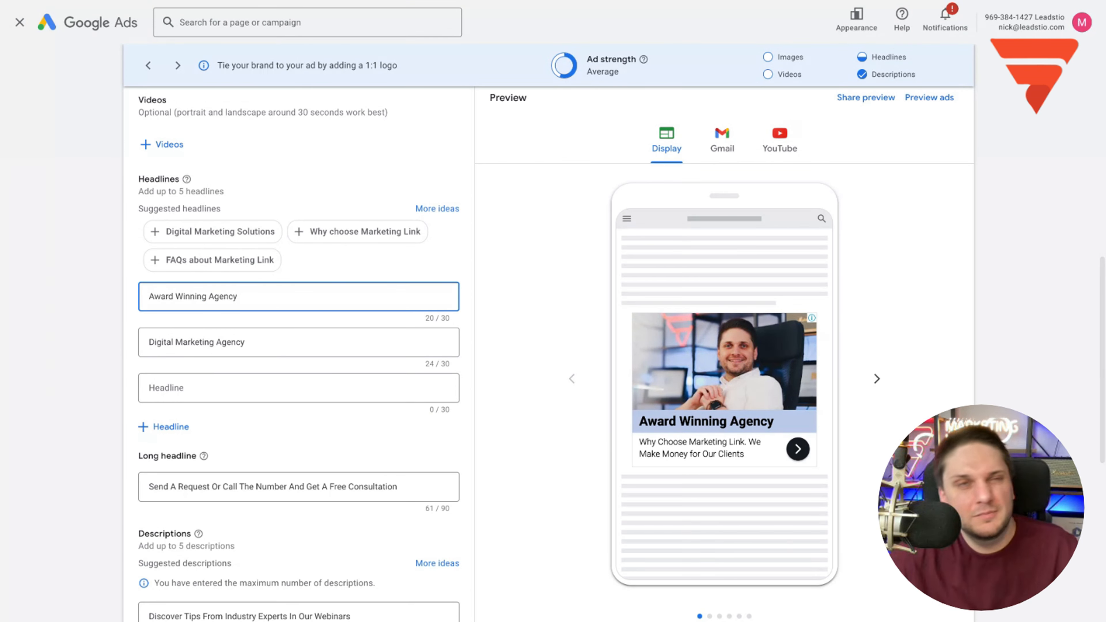
click(518, 274)
Look over the remaining headlines and descriptions and save the responsive display ad
scroll(449, 364, down, 1)
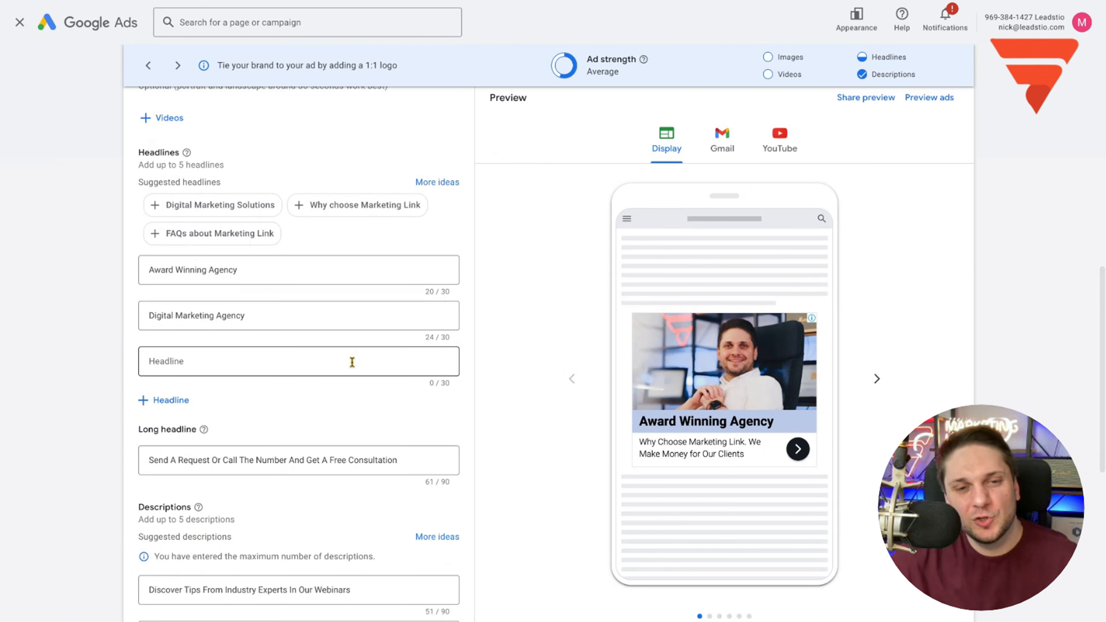
scroll(352, 362, down, 1)
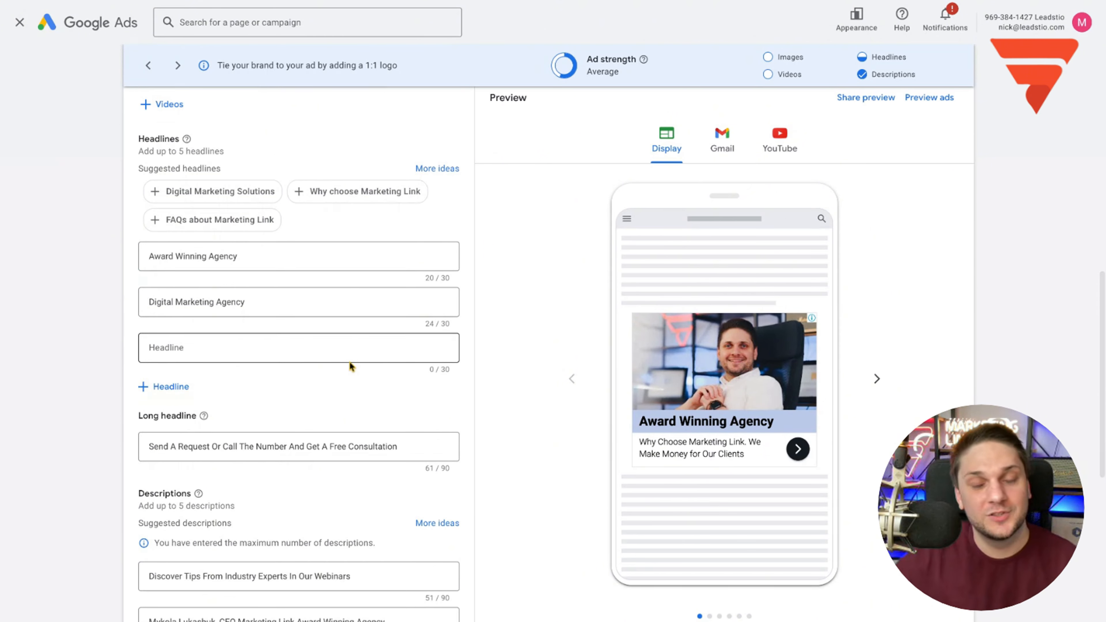
scroll(350, 361, down, 5)
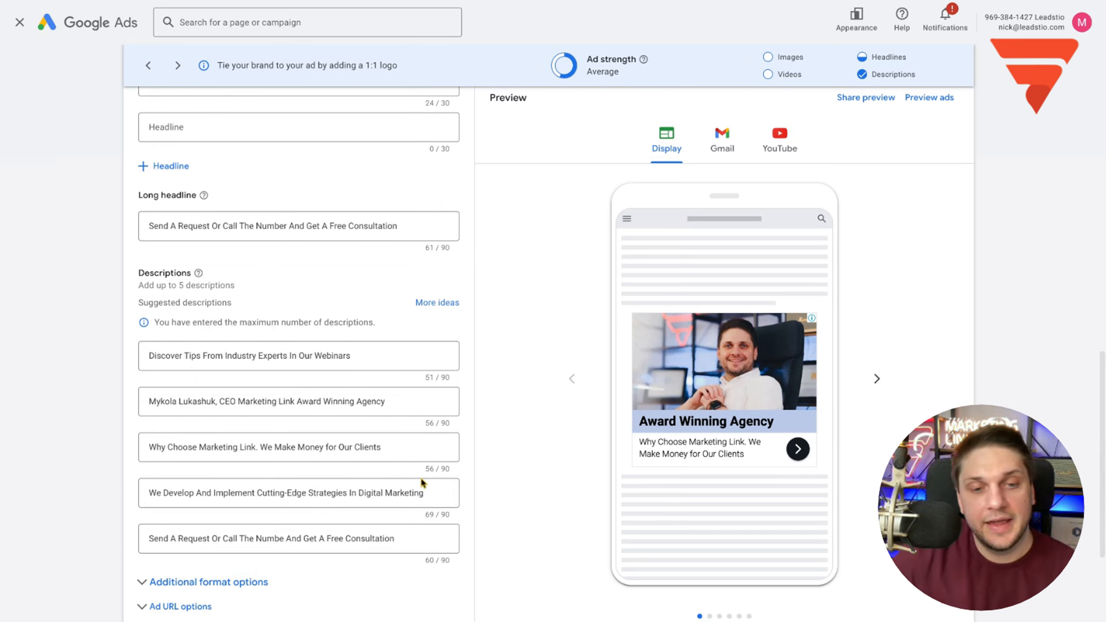
scroll(421, 478, down, 4)
click(145, 582)
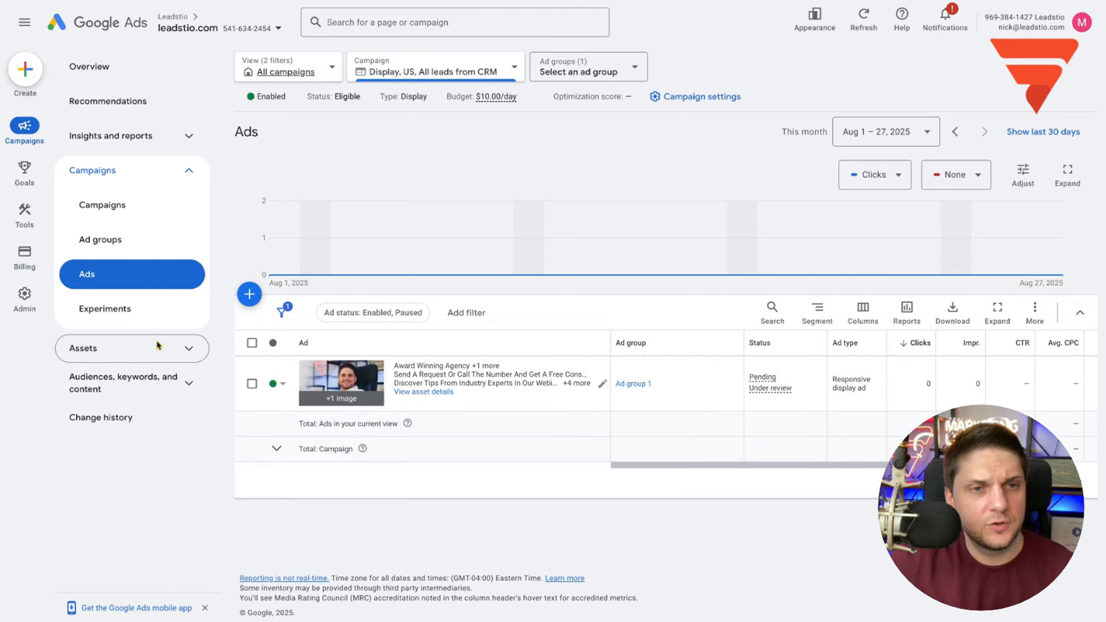
Open the settings of Ad group 1 and expand its additional settings for review
click(112, 247)
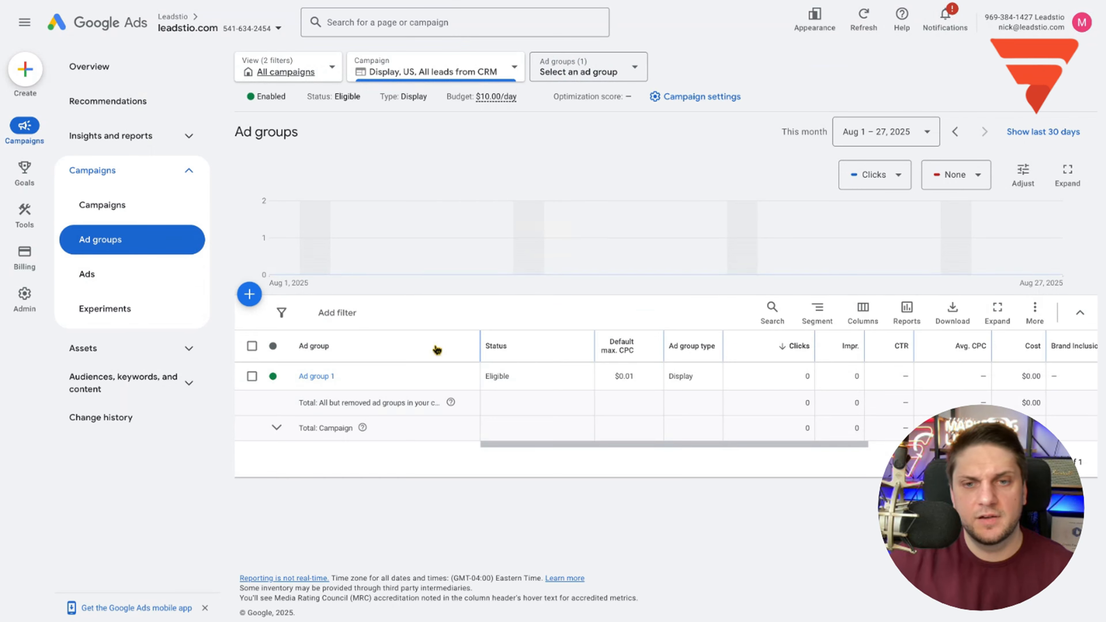
click(461, 377)
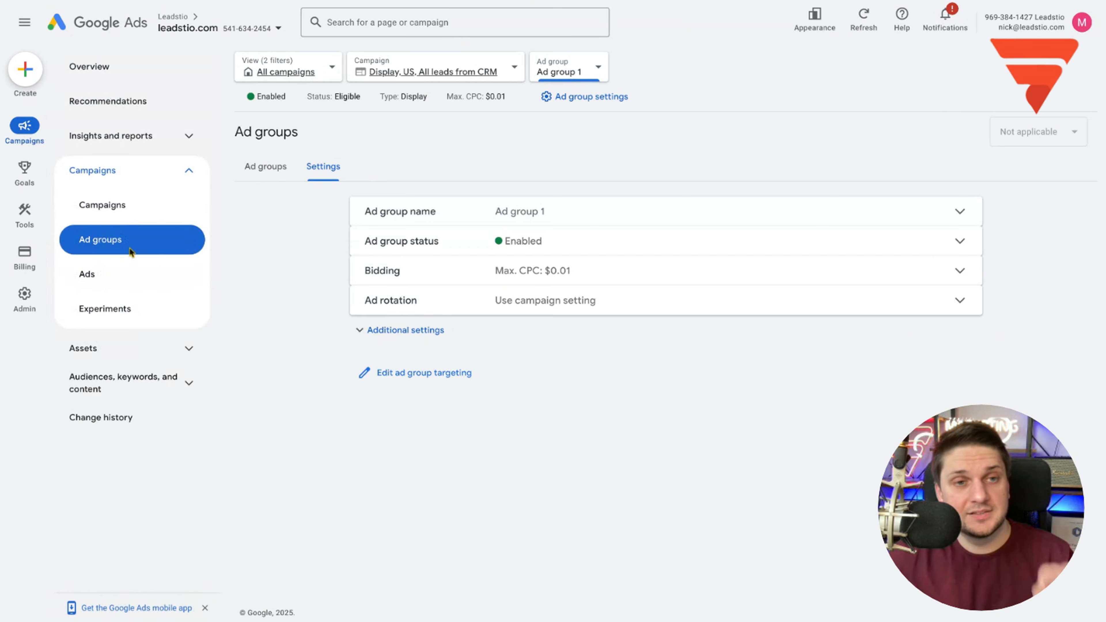
click(405, 330)
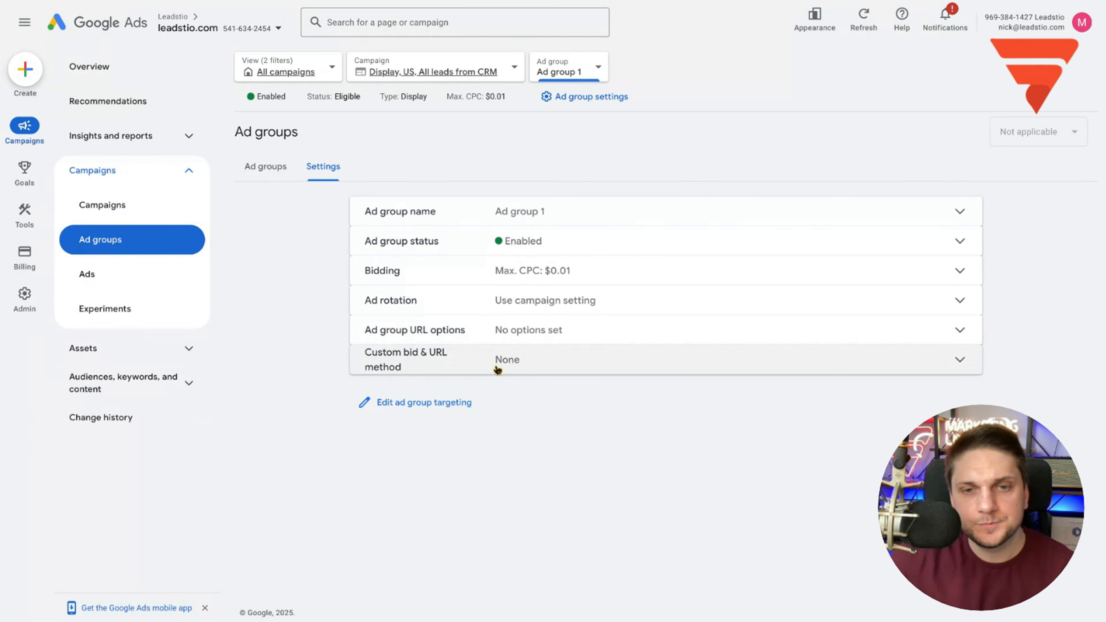
Open the ad group's audiences and examine its audience segments table
click(159, 386)
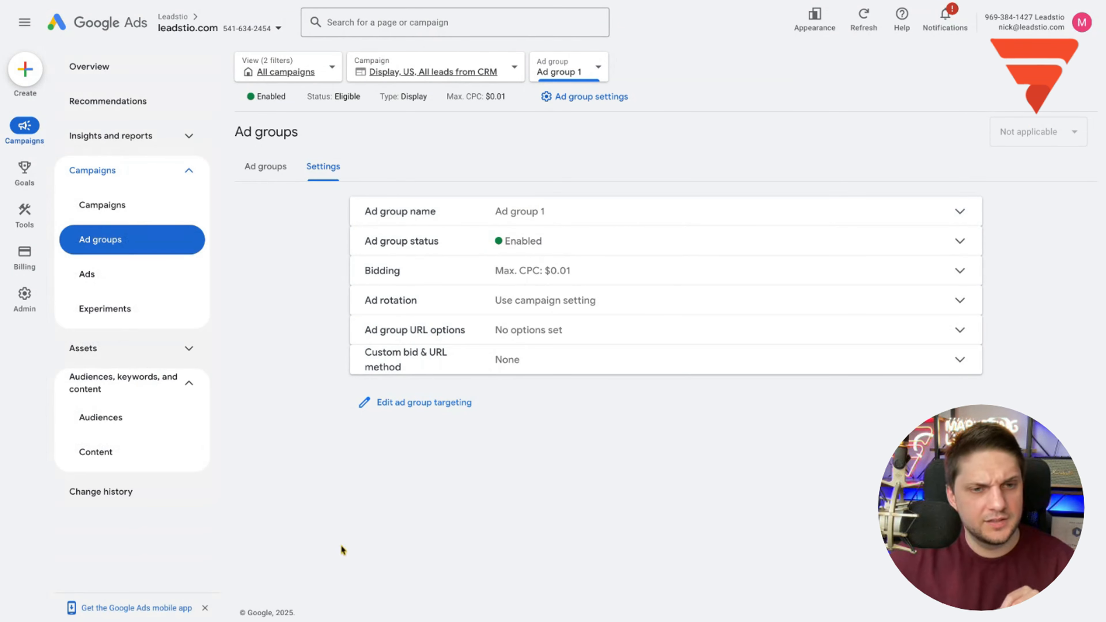
click(140, 419)
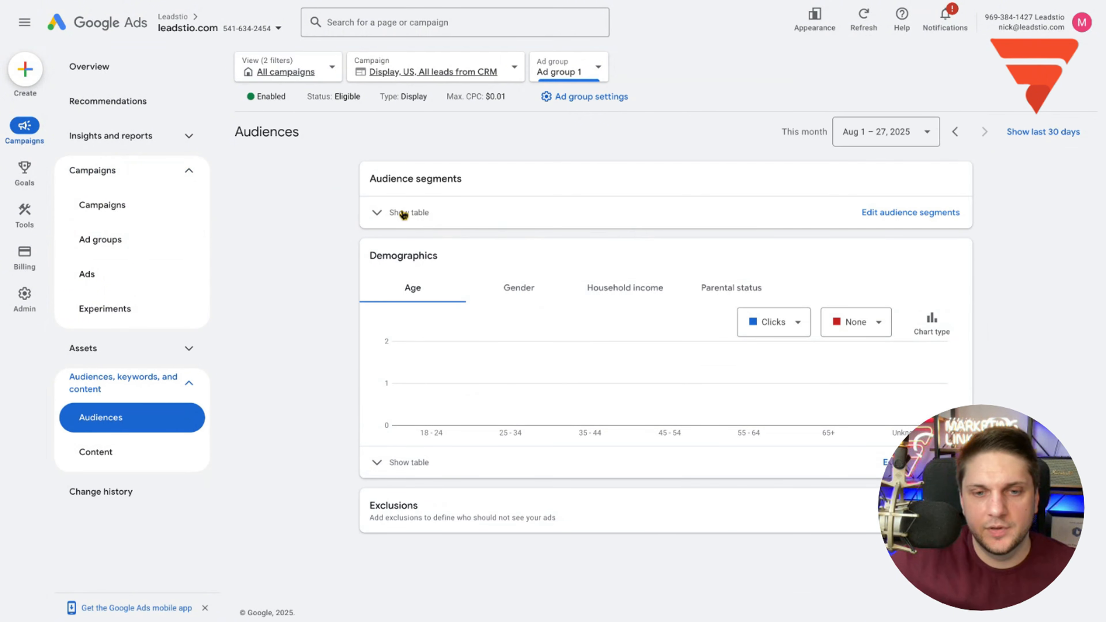
click(396, 346)
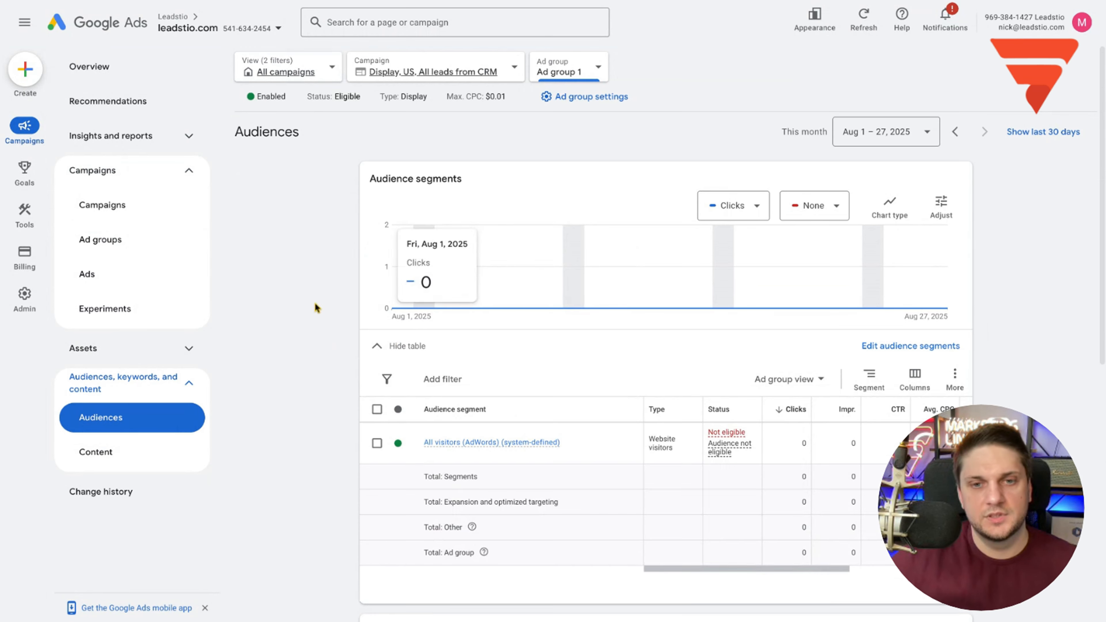
click(397, 346)
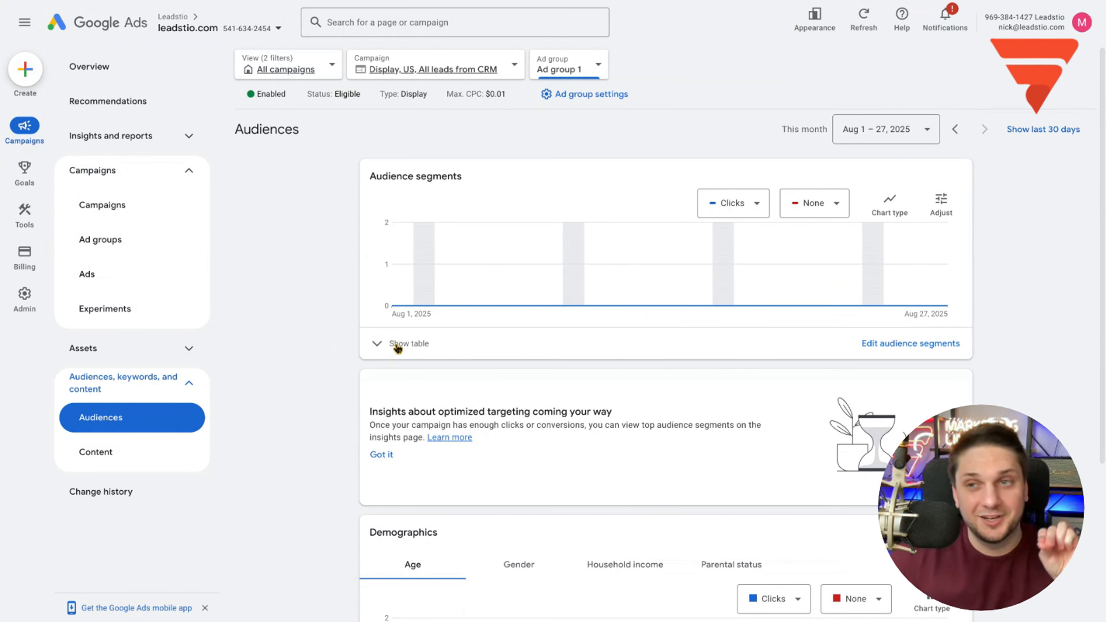
click(396, 346)
scroll(505, 357, down, 1)
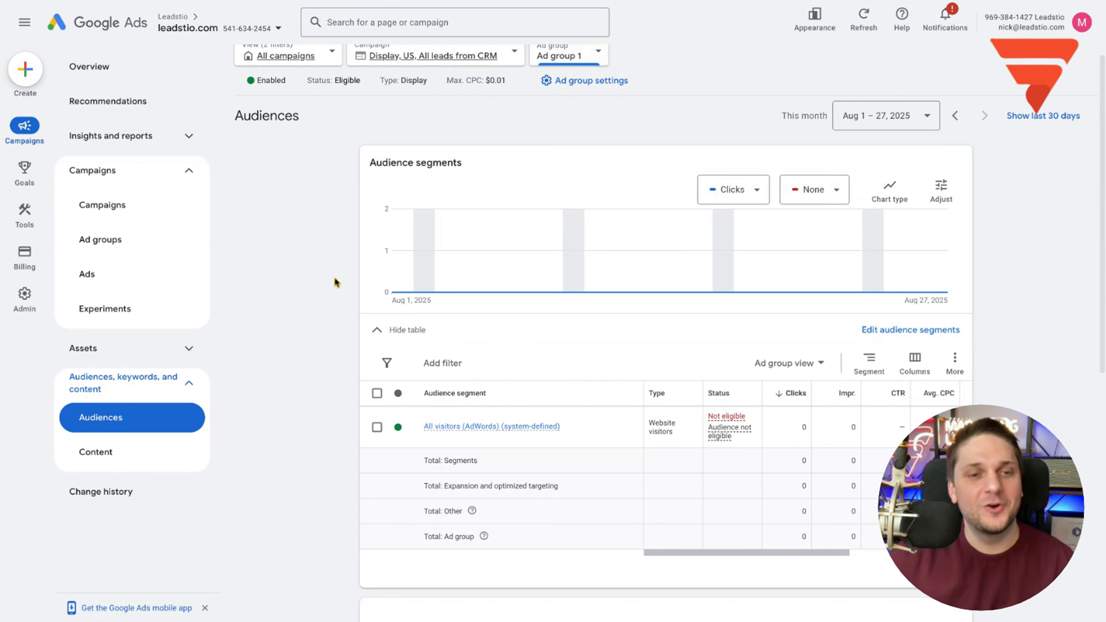
click(401, 334)
click(400, 332)
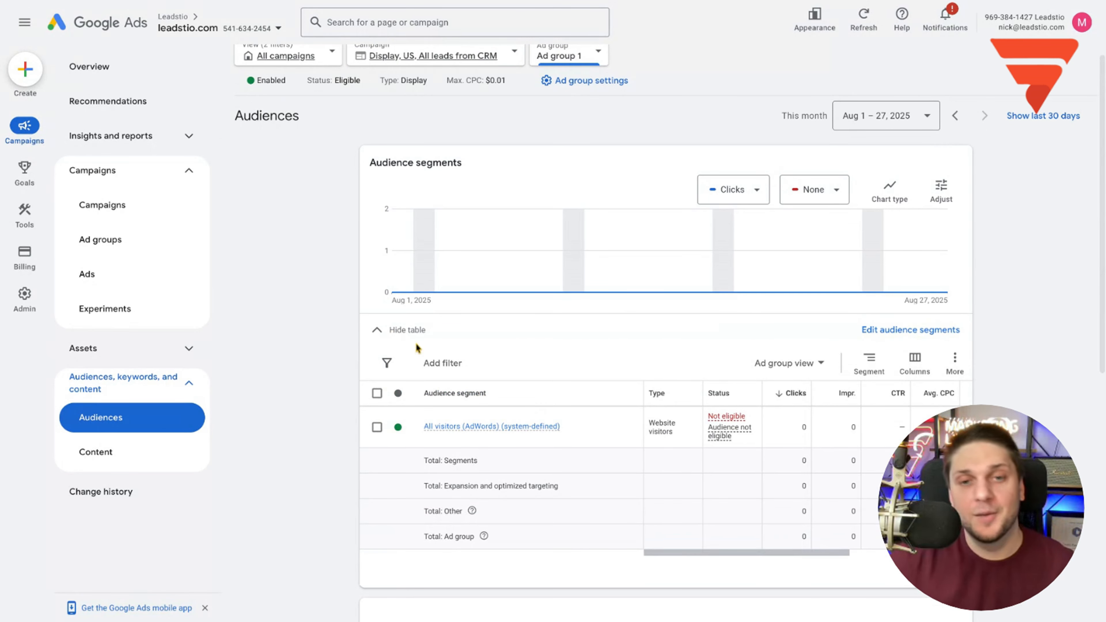
Start editing the ad group's audience segments and browse the custom combinations under how people have interacted with the business
click(912, 331)
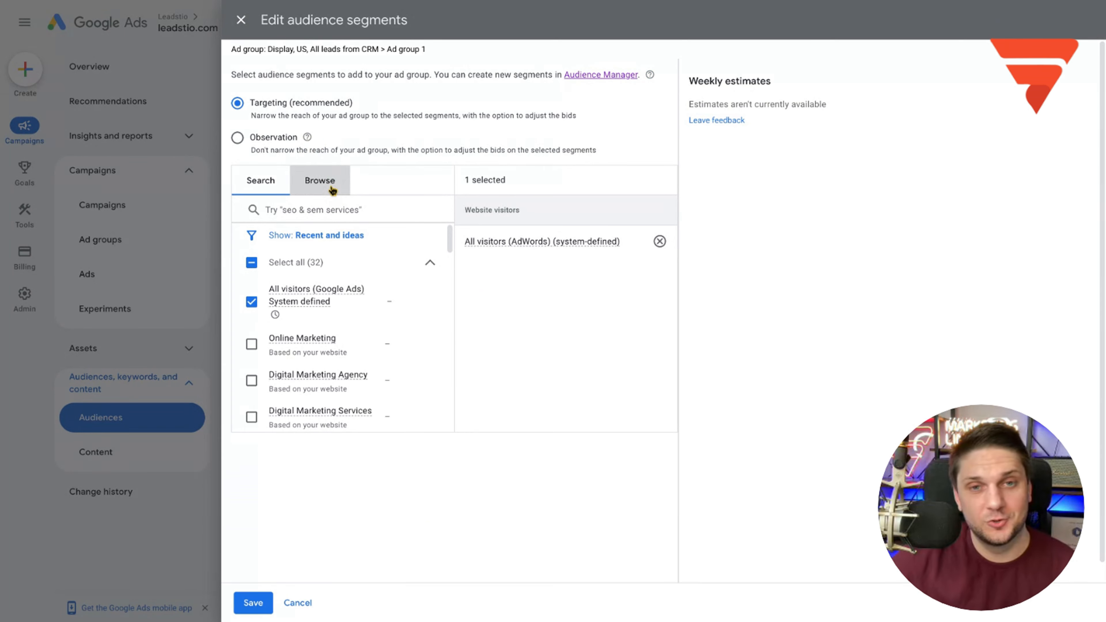
click(320, 180)
scroll(349, 358, down, 1)
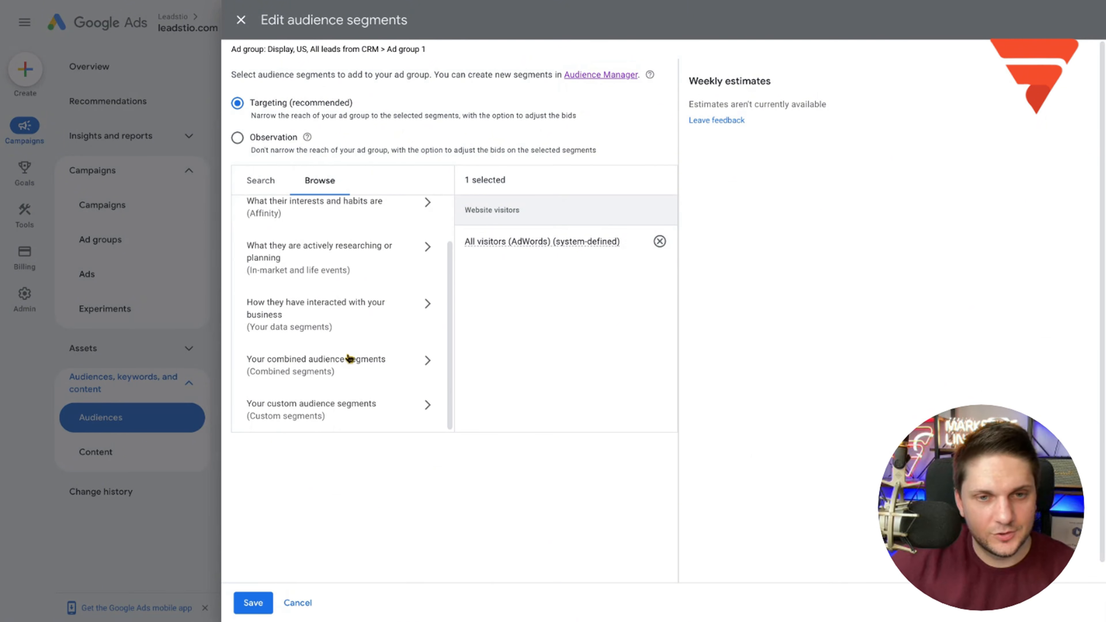
click(360, 316)
click(361, 245)
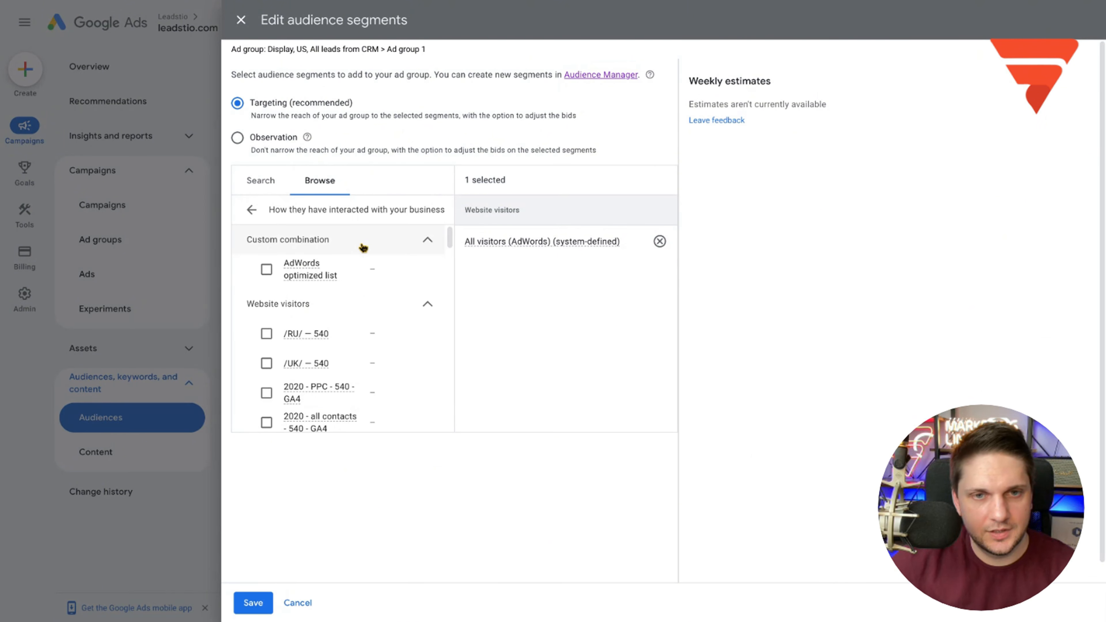
click(403, 243)
click(251, 209)
Look through the website visitor segments, collapse the list and return to the segment categories
scroll(347, 356, down, 1)
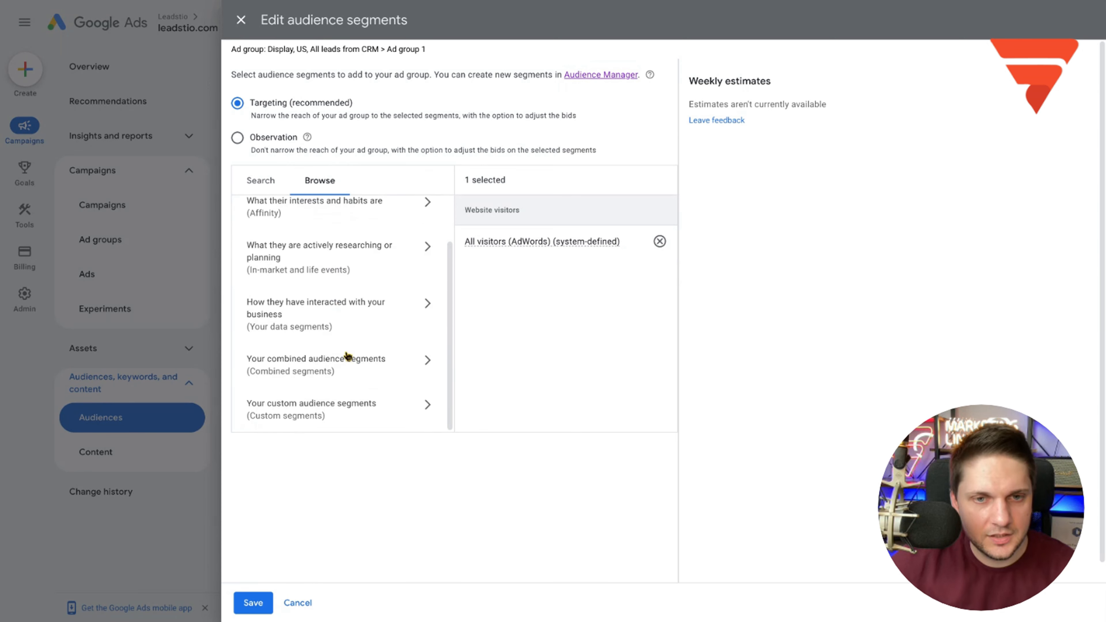
click(363, 323)
scroll(371, 290, down, 2)
scroll(383, 302, up, 2)
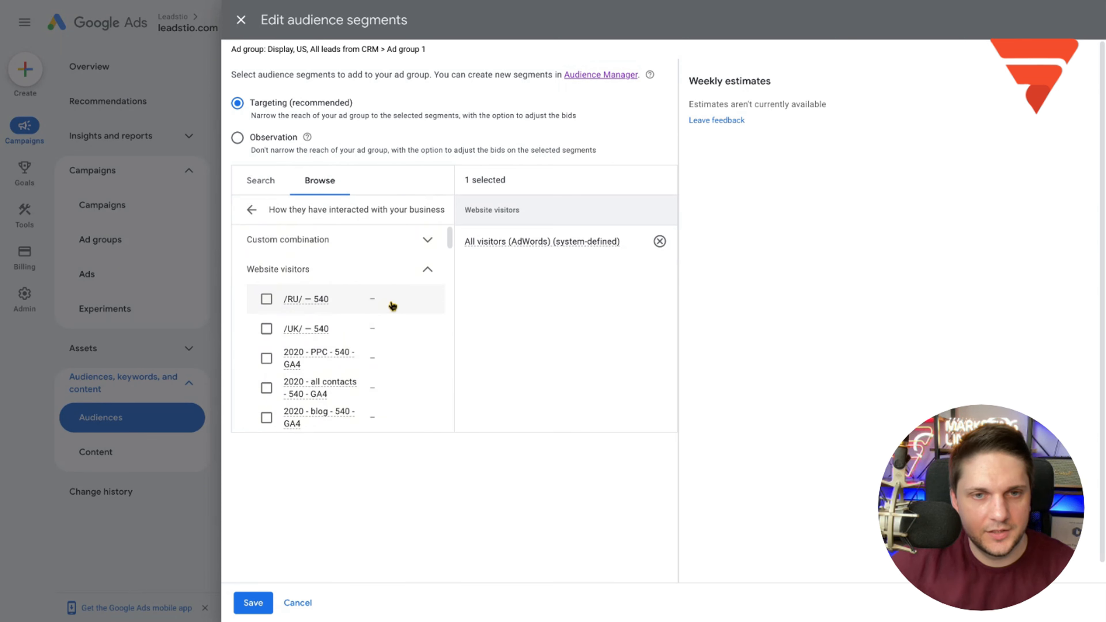
click(376, 270)
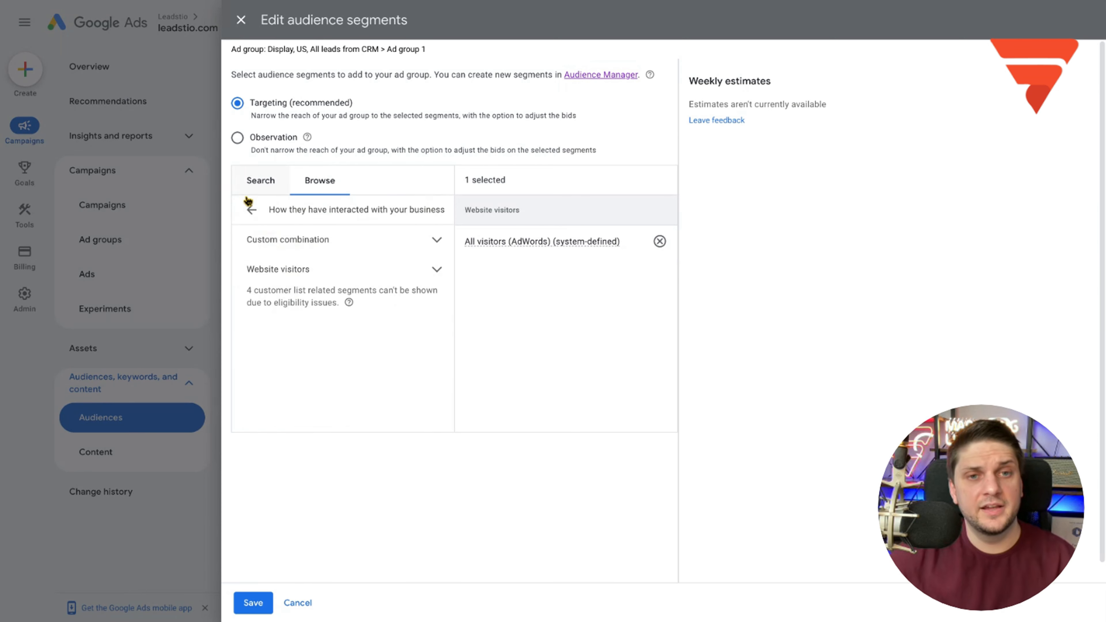
click(260, 211)
scroll(349, 366, down, 2)
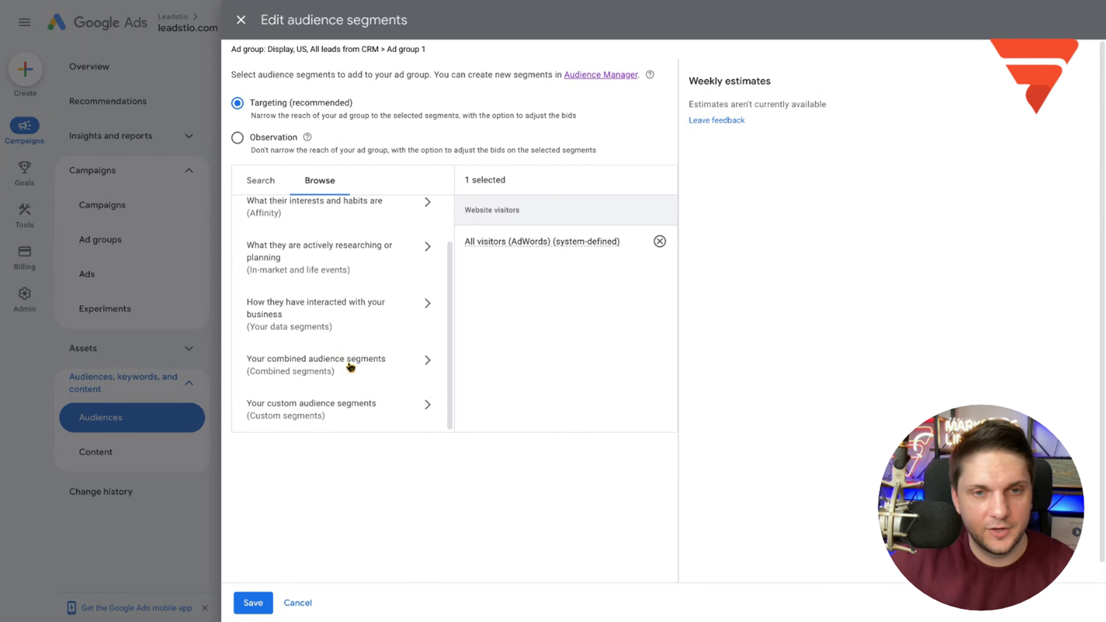
Open the combined segments, switch the ad group to Observation and remove the "All visitors (AdWords)" segment
click(384, 373)
click(238, 137)
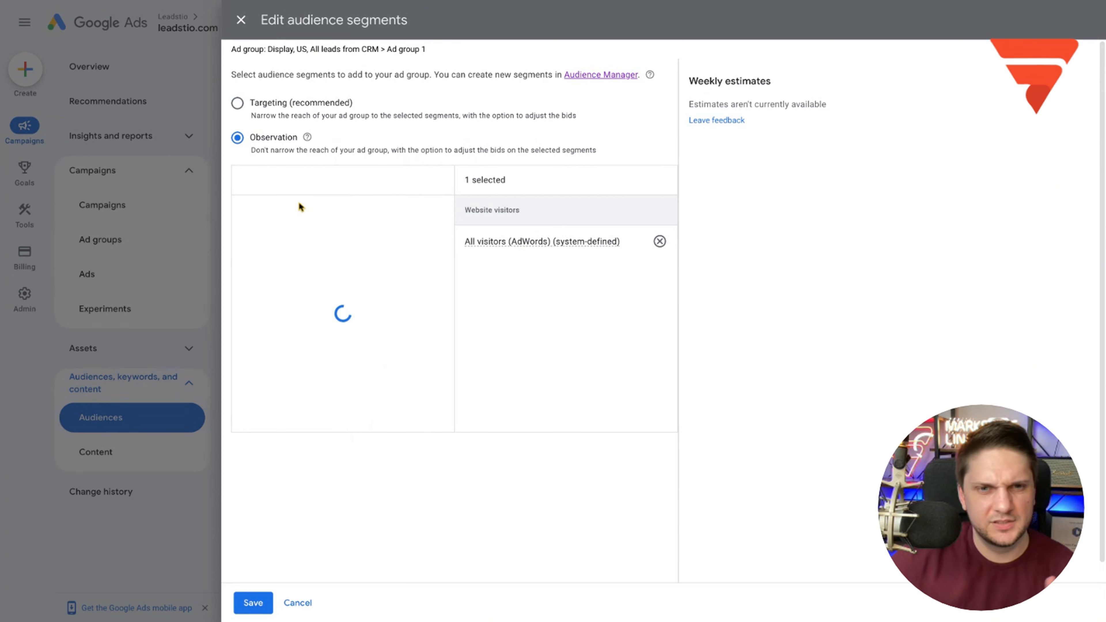
click(660, 241)
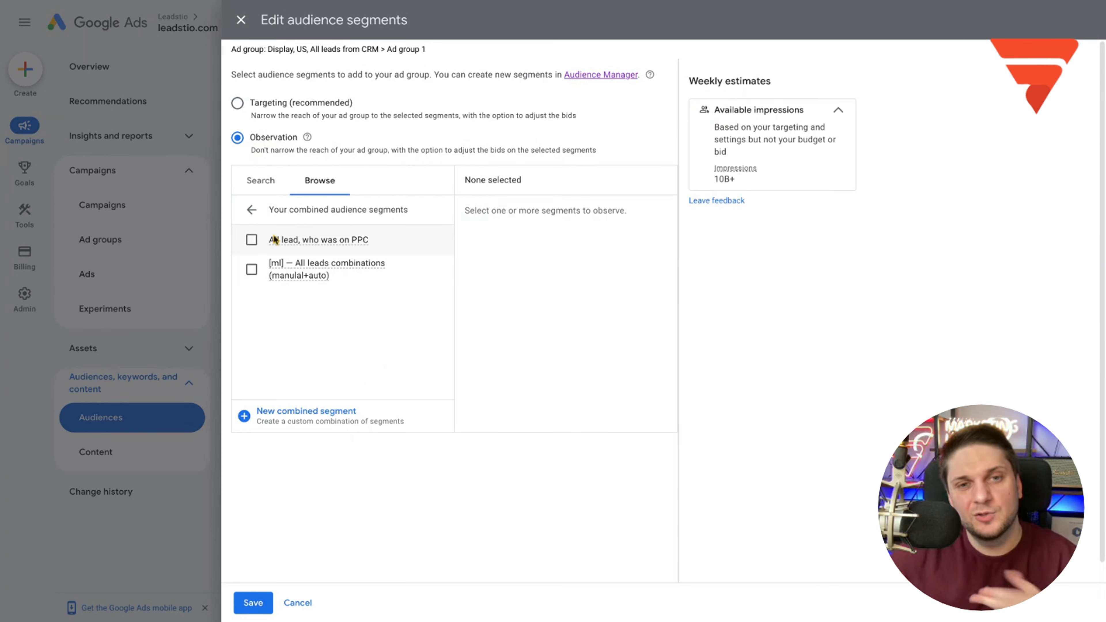
Select both combined audience segments, highlight the "All lead, who was on PPC" name and clear that segment
click(252, 239)
click(252, 269)
drag(388, 244, 285, 240)
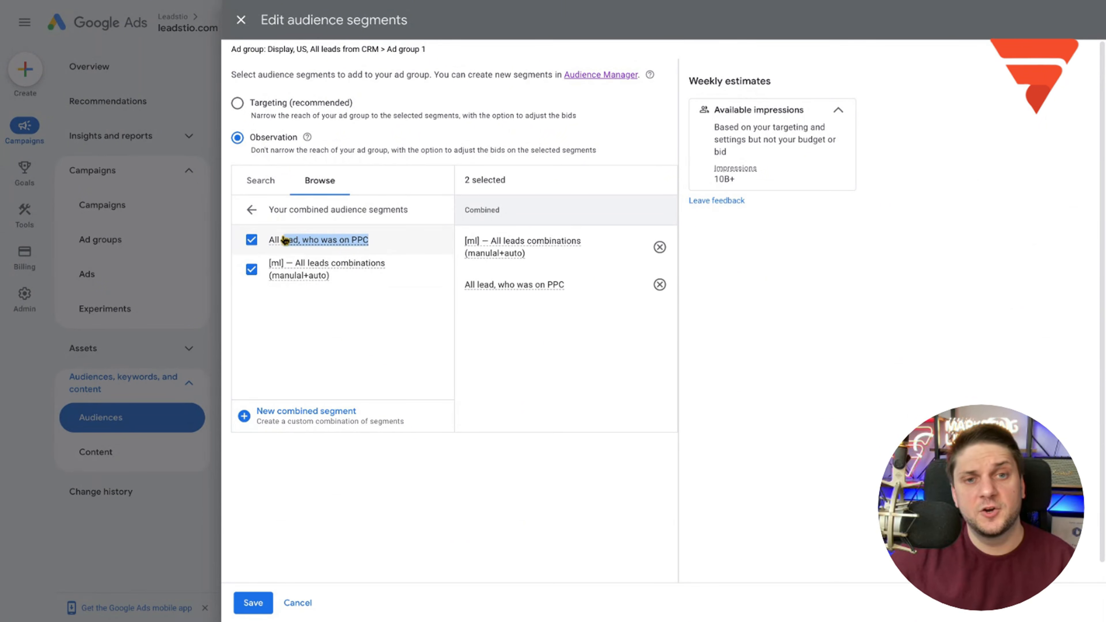
click(267, 240)
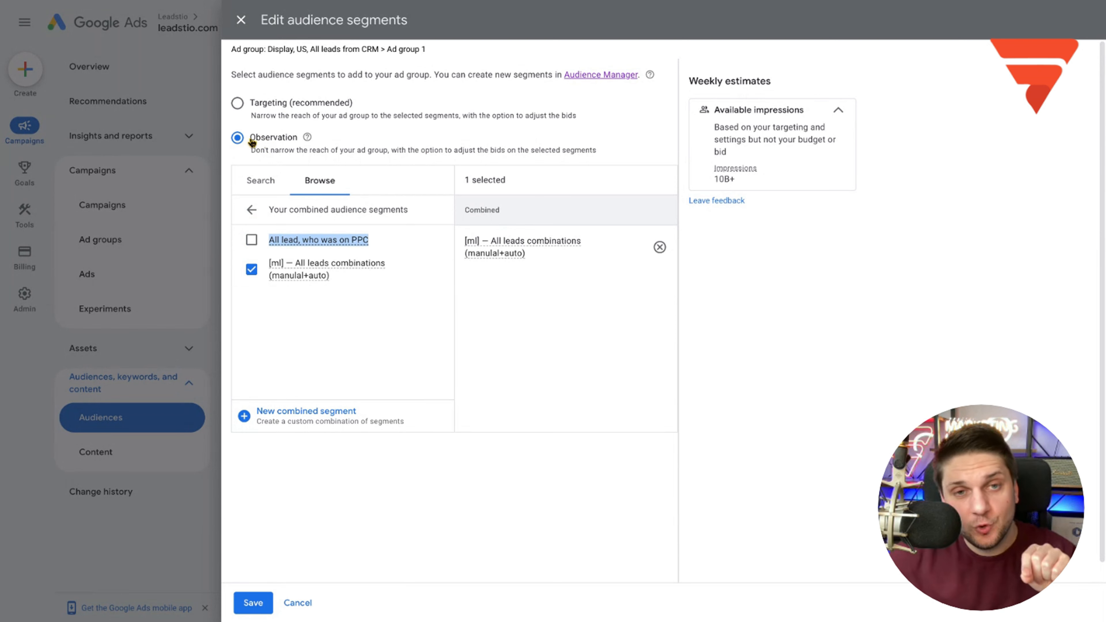
Try Targeting with the all-leads combined segment, return to Observation and deselect that segment
drag(251, 139, 305, 140)
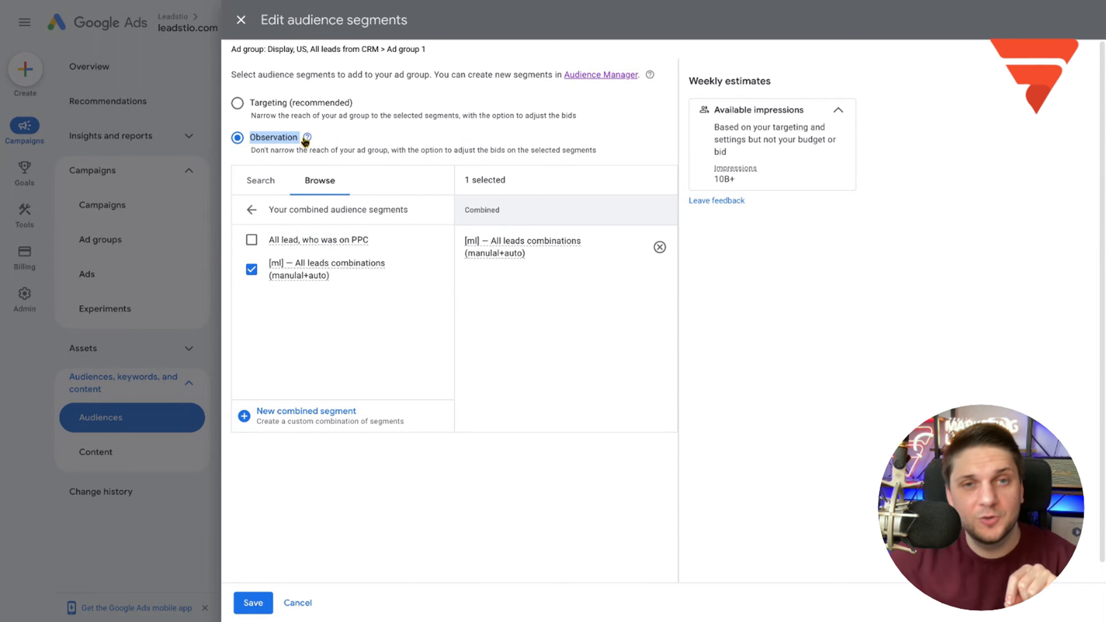
click(270, 104)
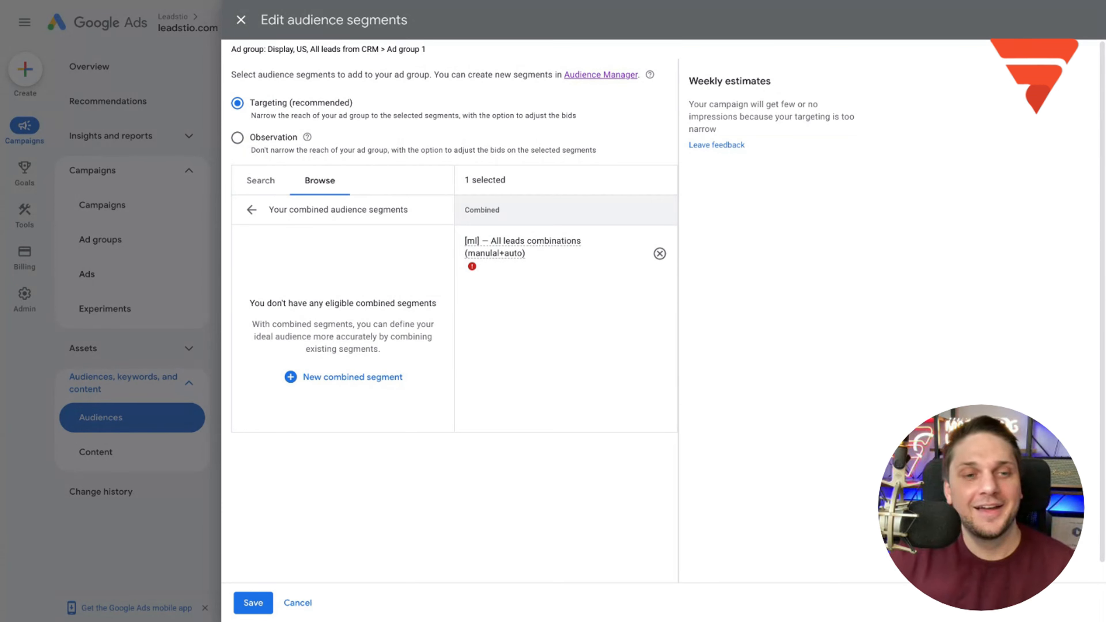
click(237, 137)
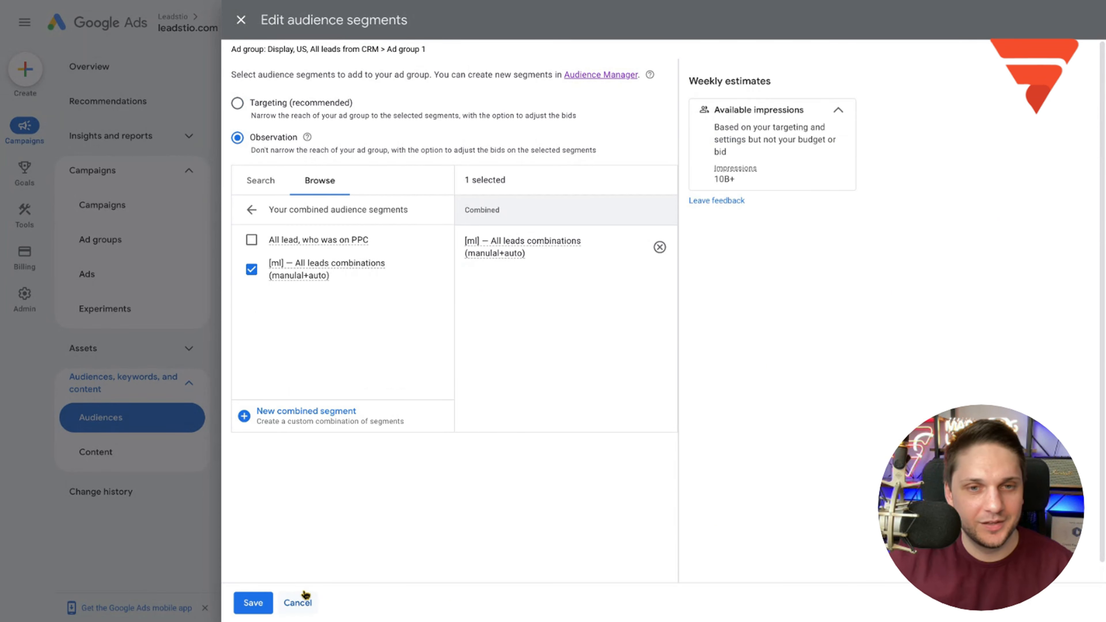
click(252, 271)
Review the audience segment categories and save the ad group in Observation mode with no segments selected
click(253, 210)
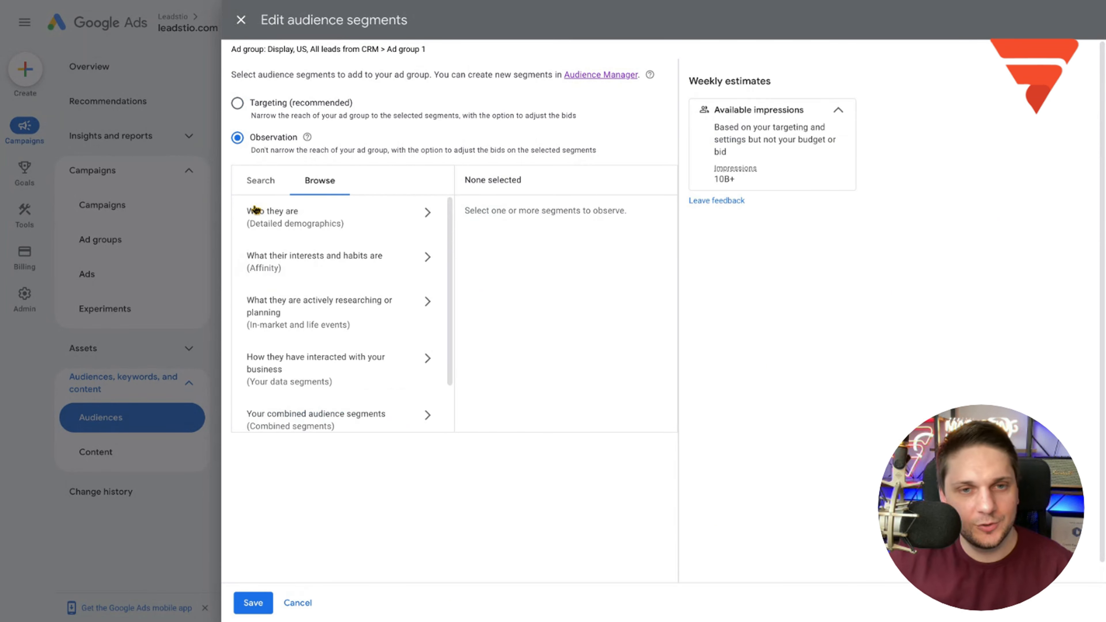
scroll(346, 305, down, 2)
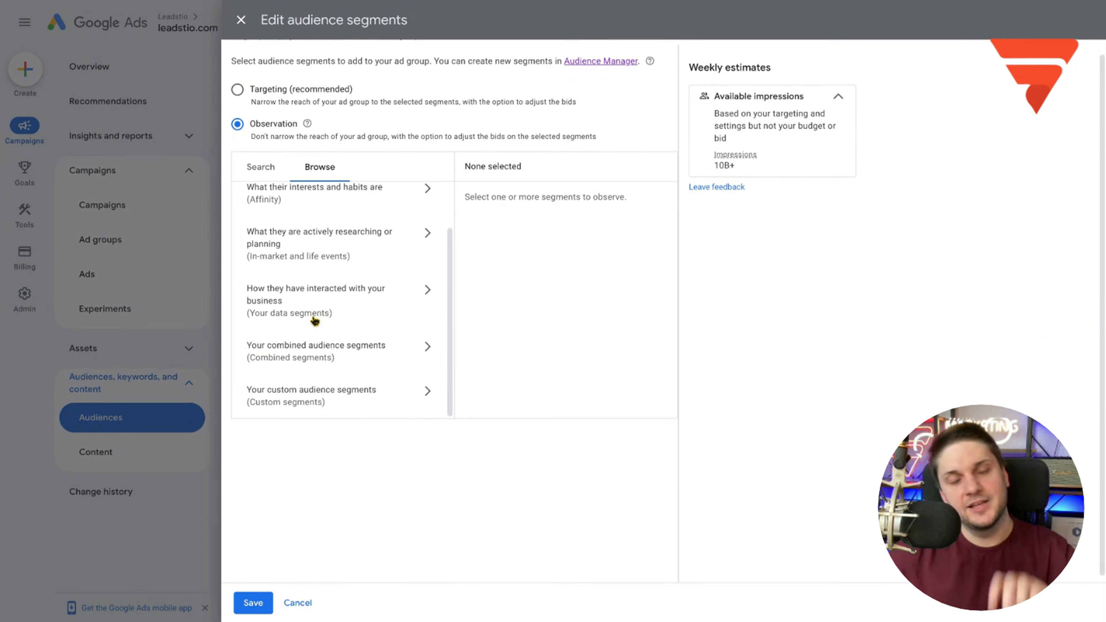
scroll(331, 287, up, 2)
scroll(349, 339, down, 2)
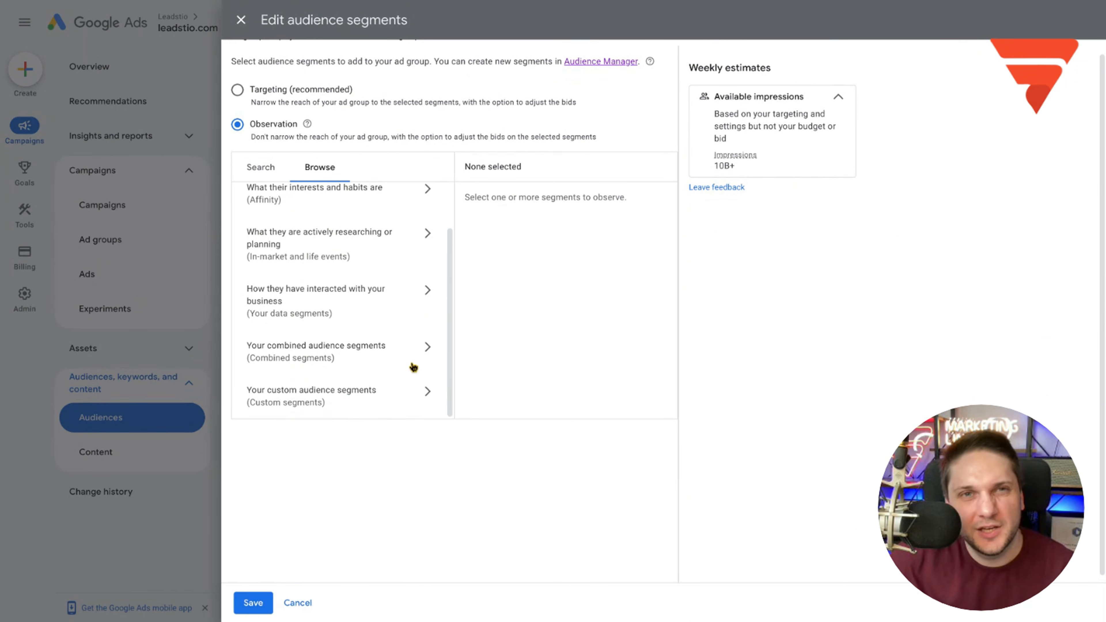
click(244, 603)
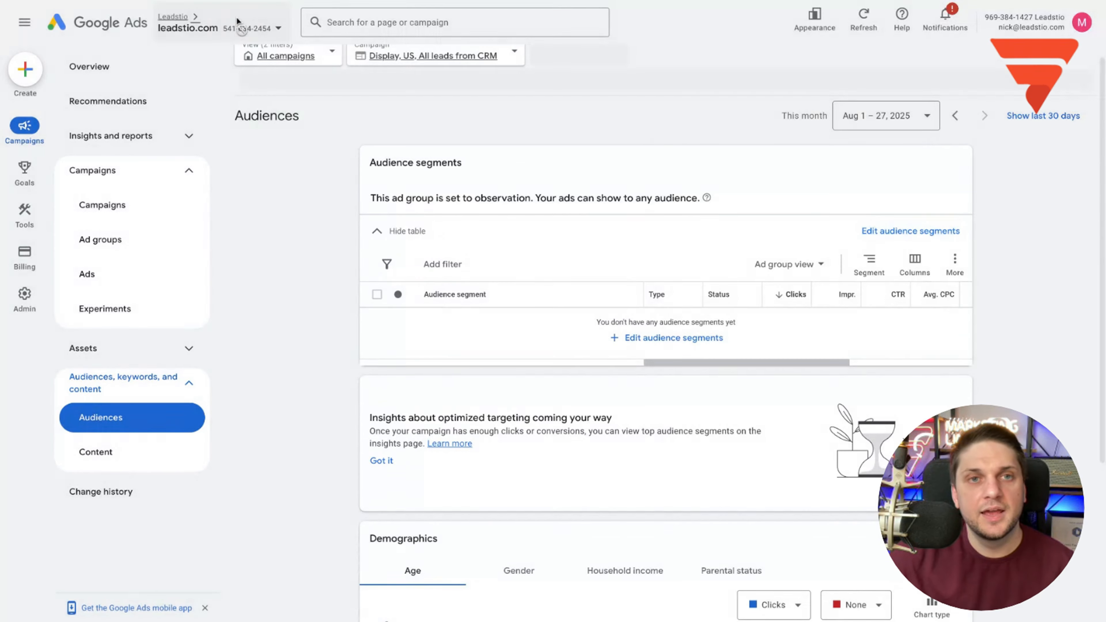
Open the audience manager from the shared library to view the account's data segments
click(238, 22)
mouse_move(28, 162)
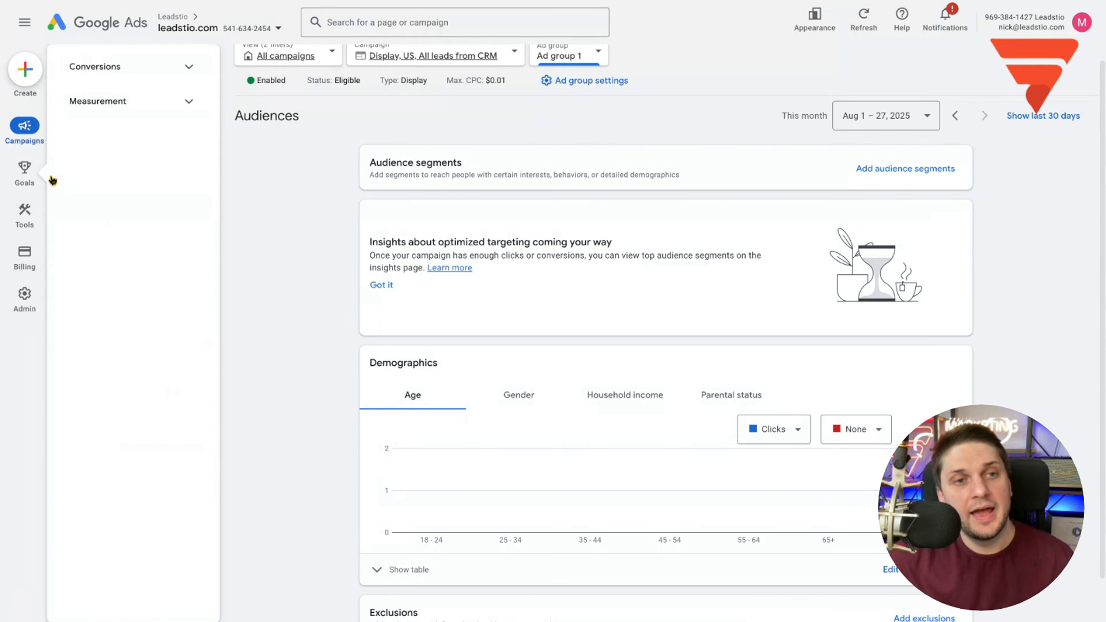
mouse_move(28, 183)
mouse_move(32, 215)
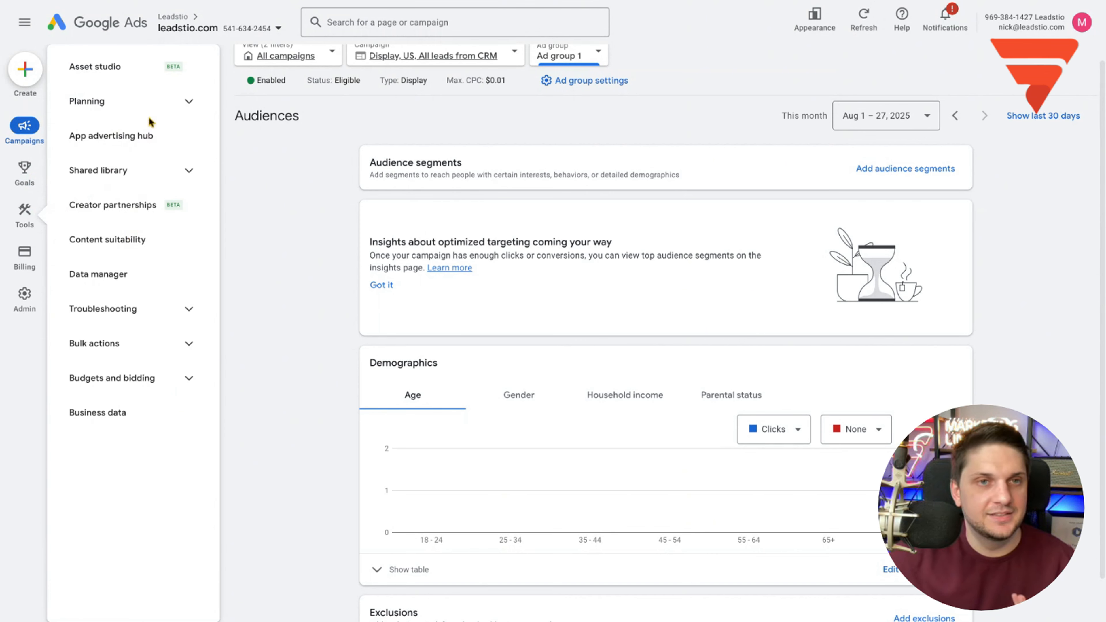
click(147, 103)
click(140, 281)
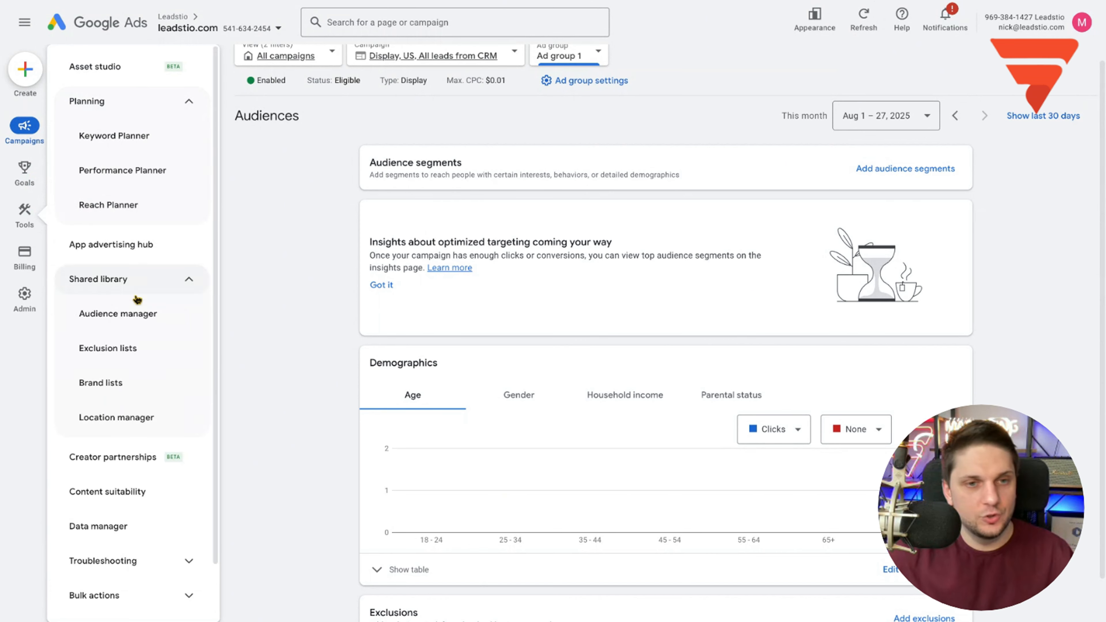
click(135, 314)
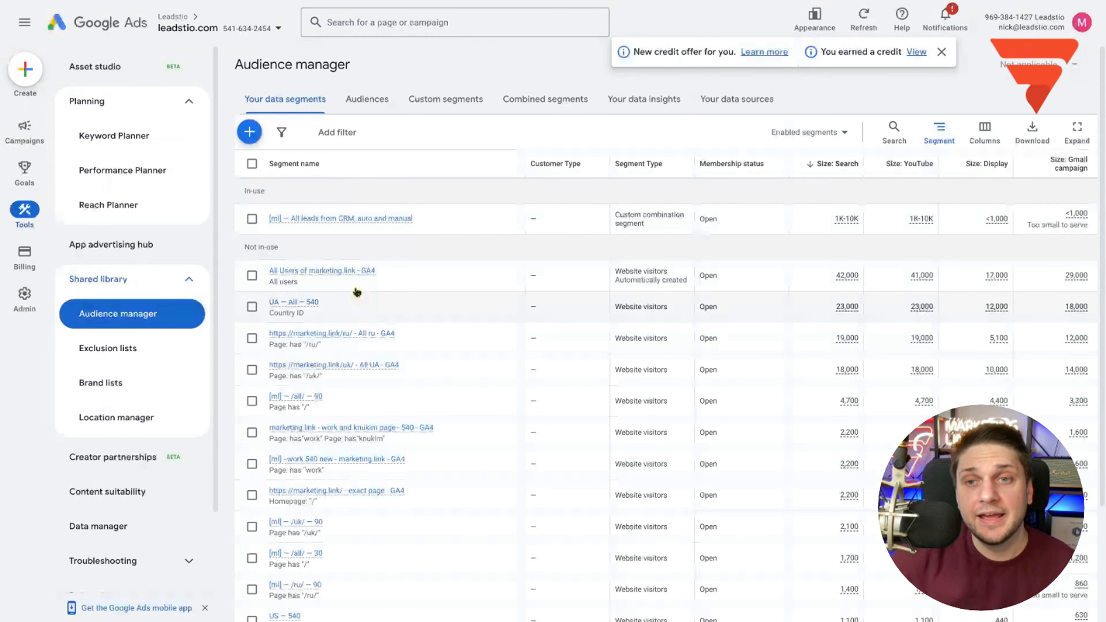
Try to add the segment "[ml] – All leads from CRM, auto and manual" to a campaign, then cancel and deselect it
click(252, 219)
click(330, 132)
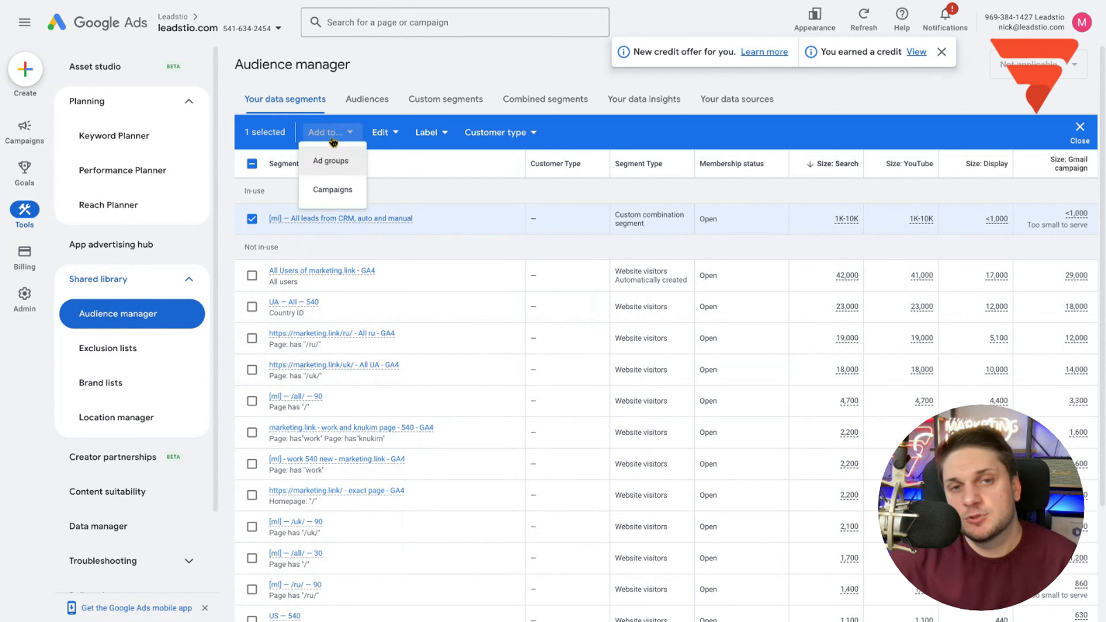
click(343, 194)
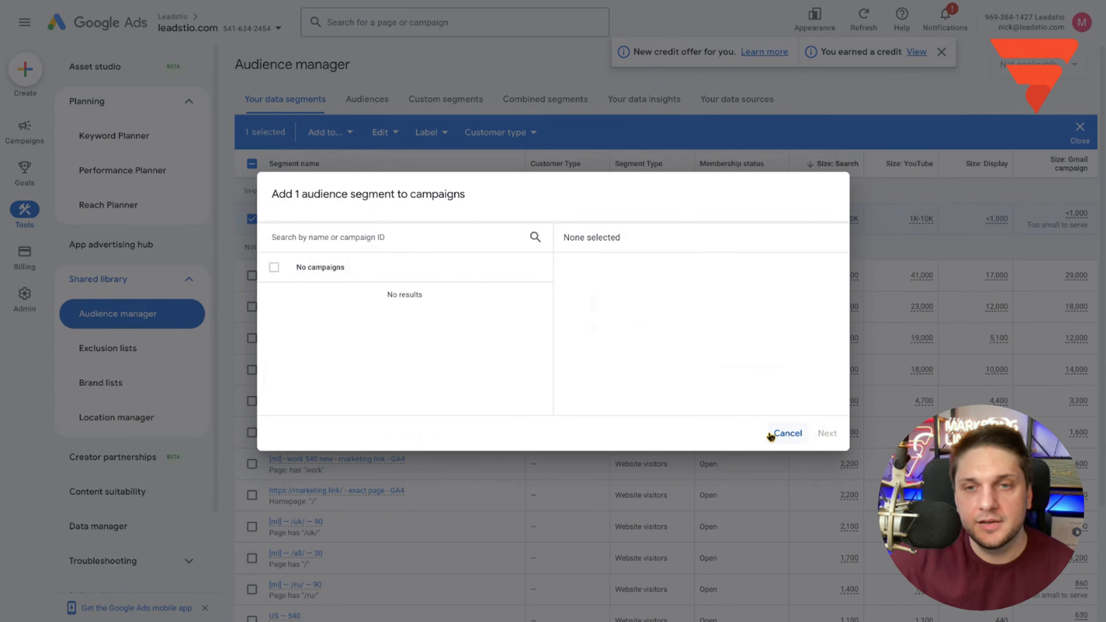
click(784, 433)
click(252, 219)
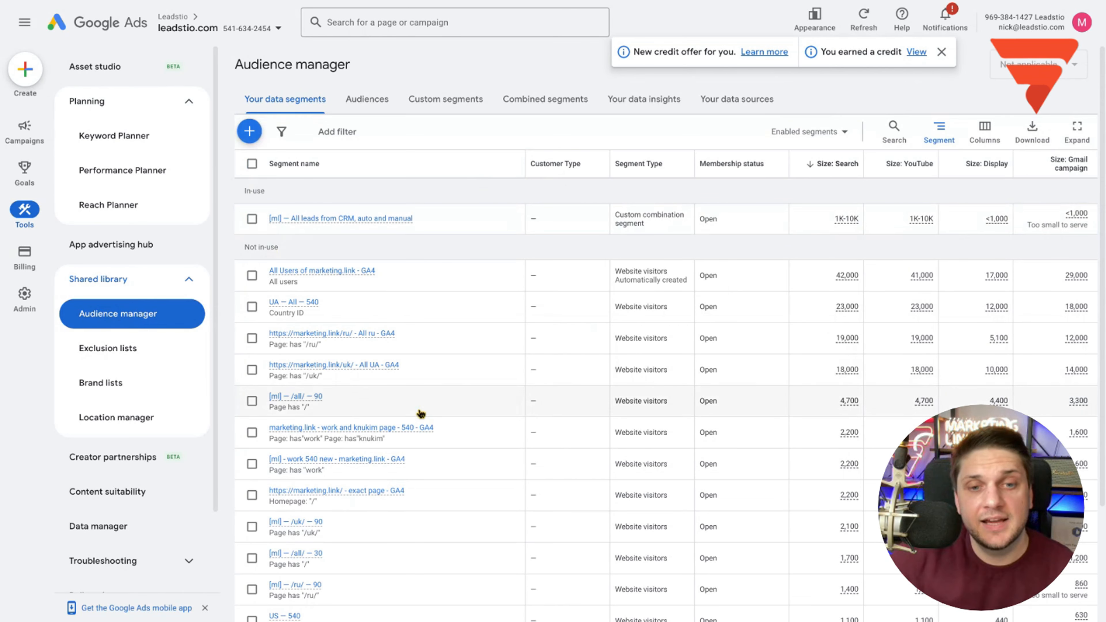
Search the data segments for "crm" and select the "[ml] – All leads from CRM (manual)" and "[ml] – All leads (HubSpot integration)" customer lists
scroll(595, 390, down, 7)
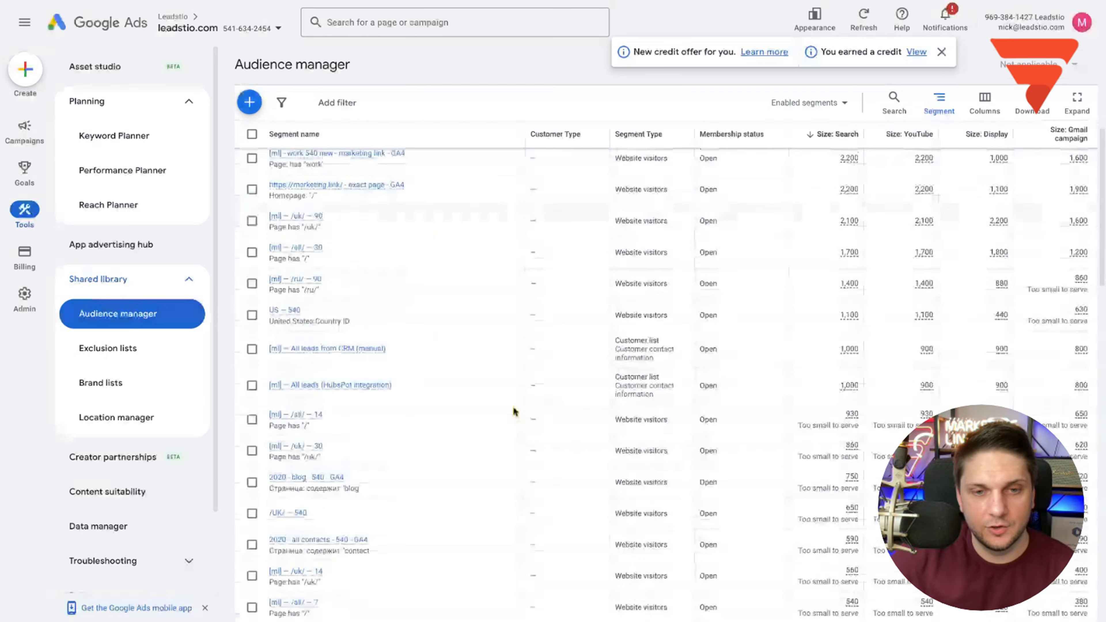
scroll(511, 414, up, 7)
scroll(498, 419, down, 20)
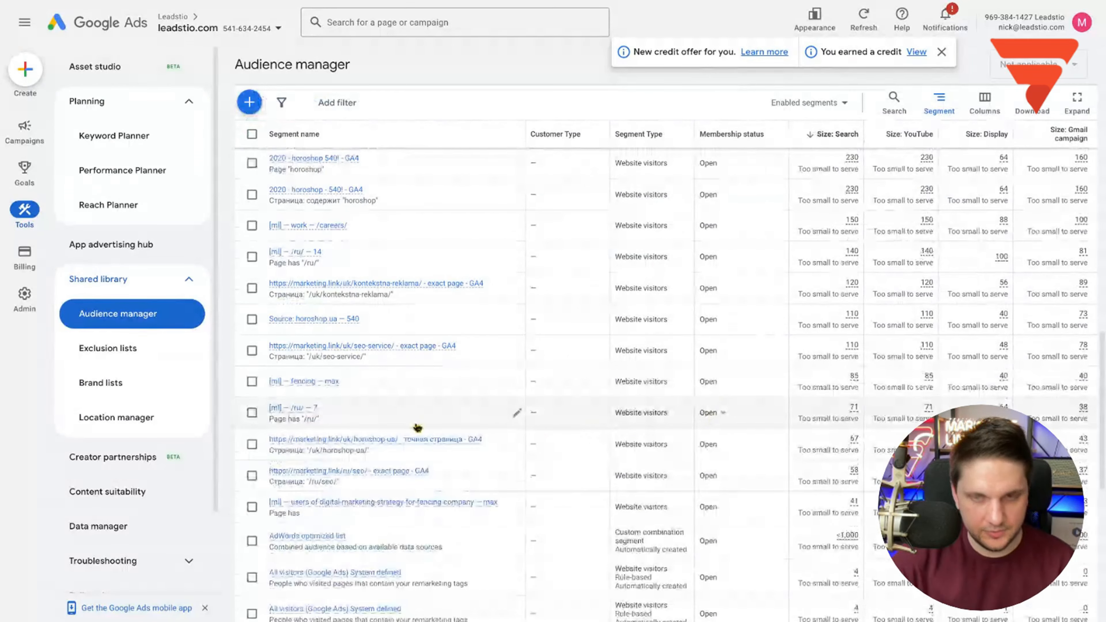
key(ctrl+f)
text(crm)
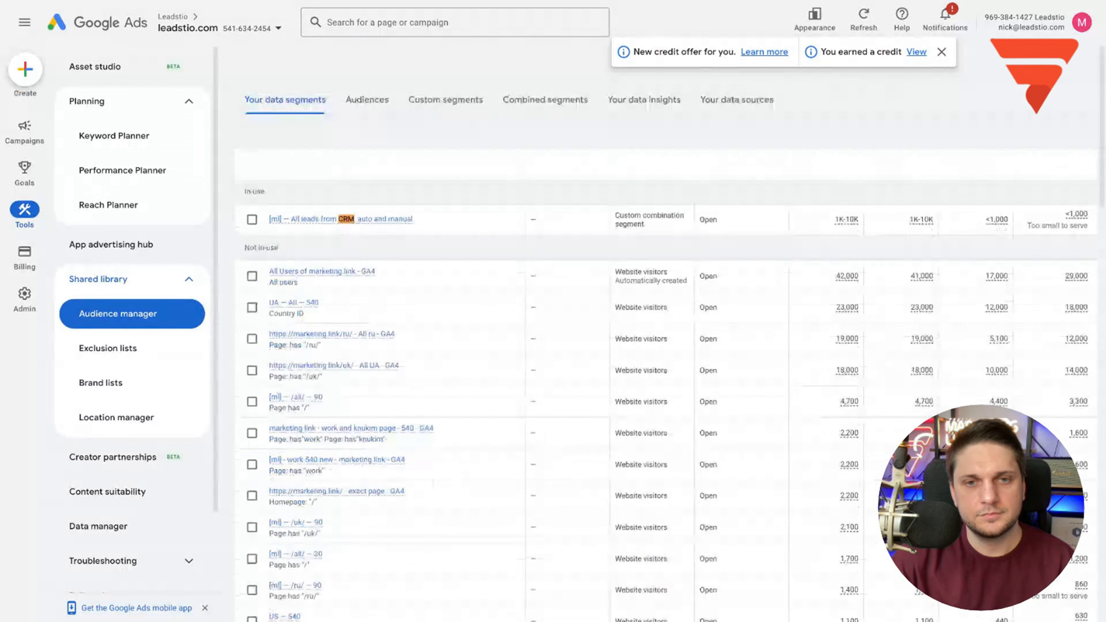
click(252, 334)
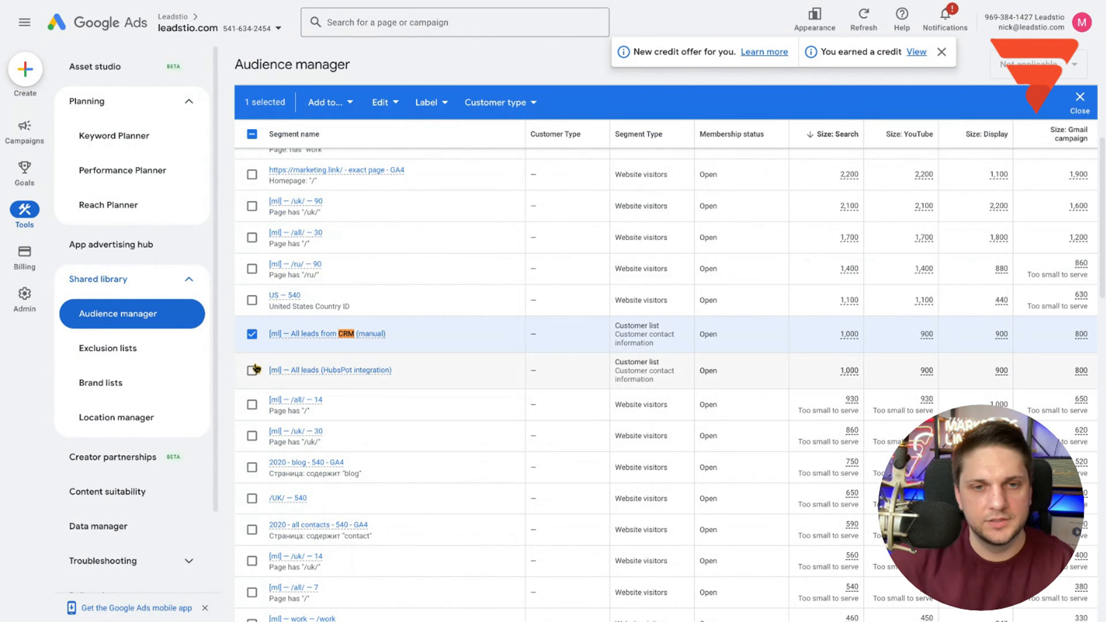
click(252, 371)
Add the two selected customer lists to Ad group 1 of the campaign "Display, US, All leads from CRM" with the Observation setting
click(324, 103)
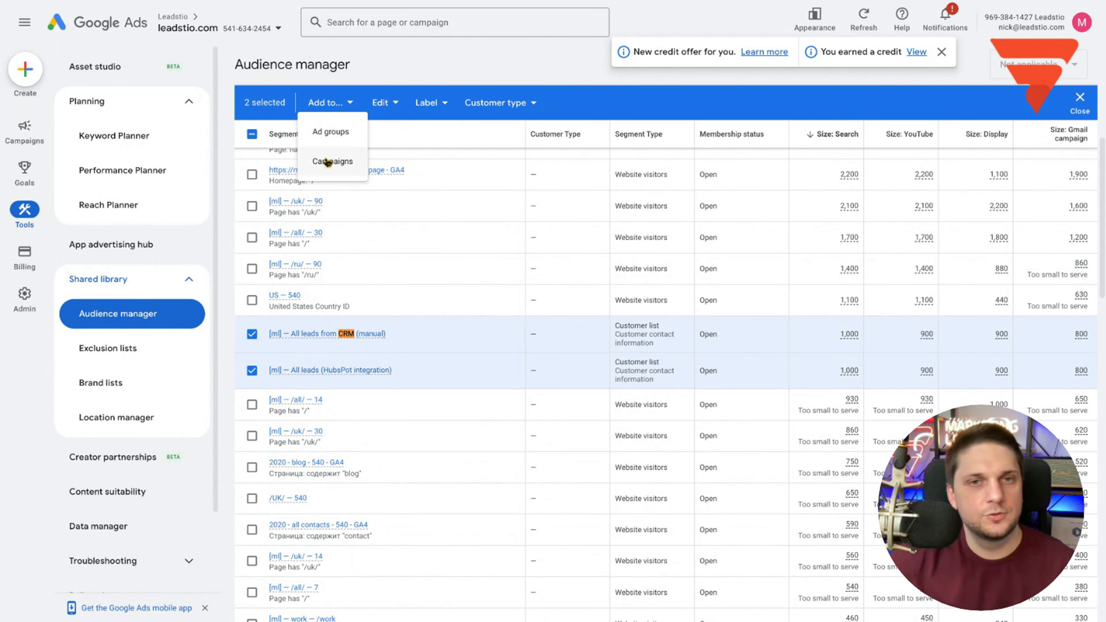
click(330, 132)
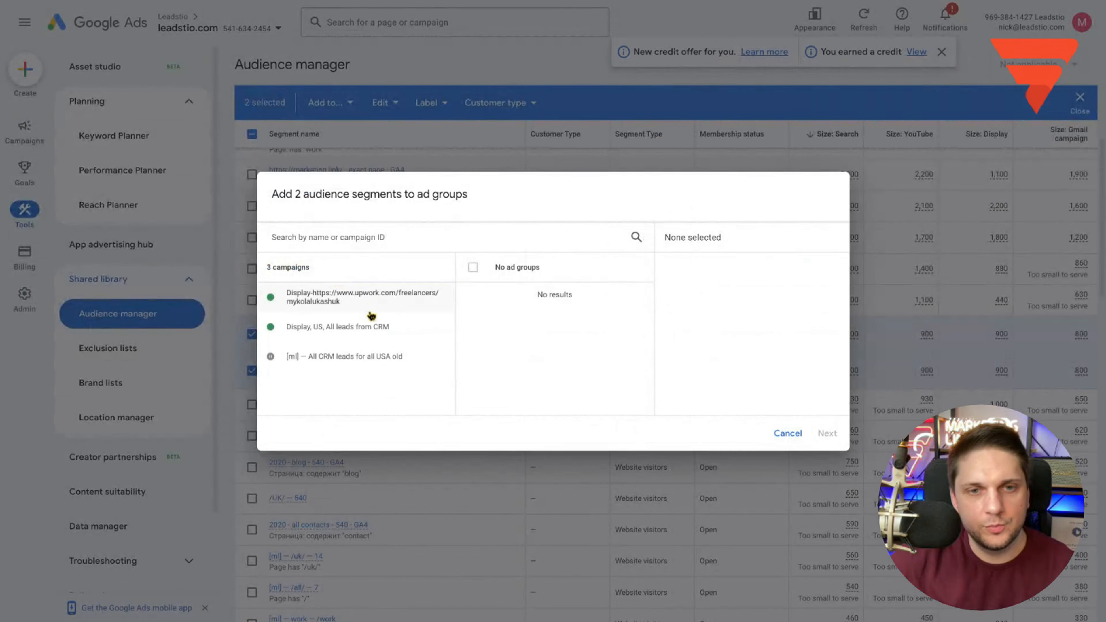
click(344, 332)
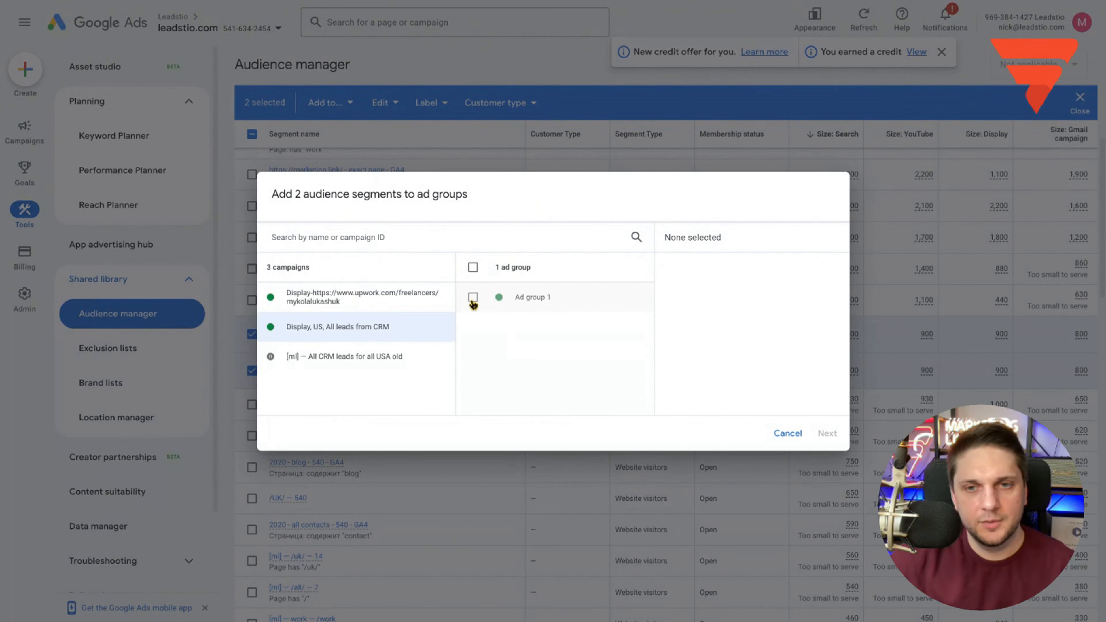
click(473, 297)
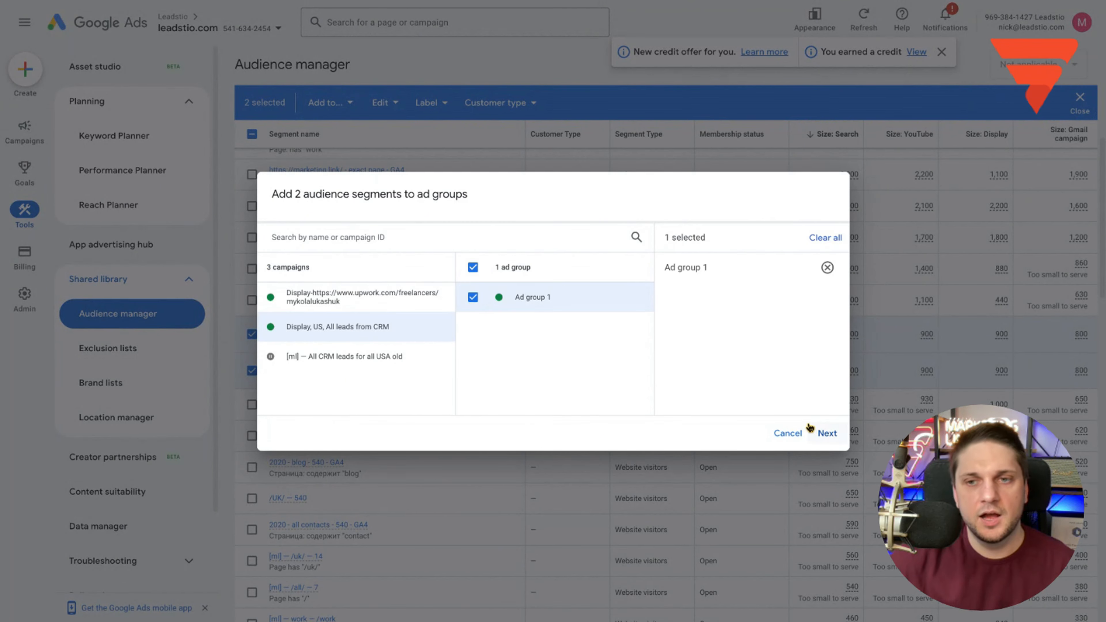
click(826, 435)
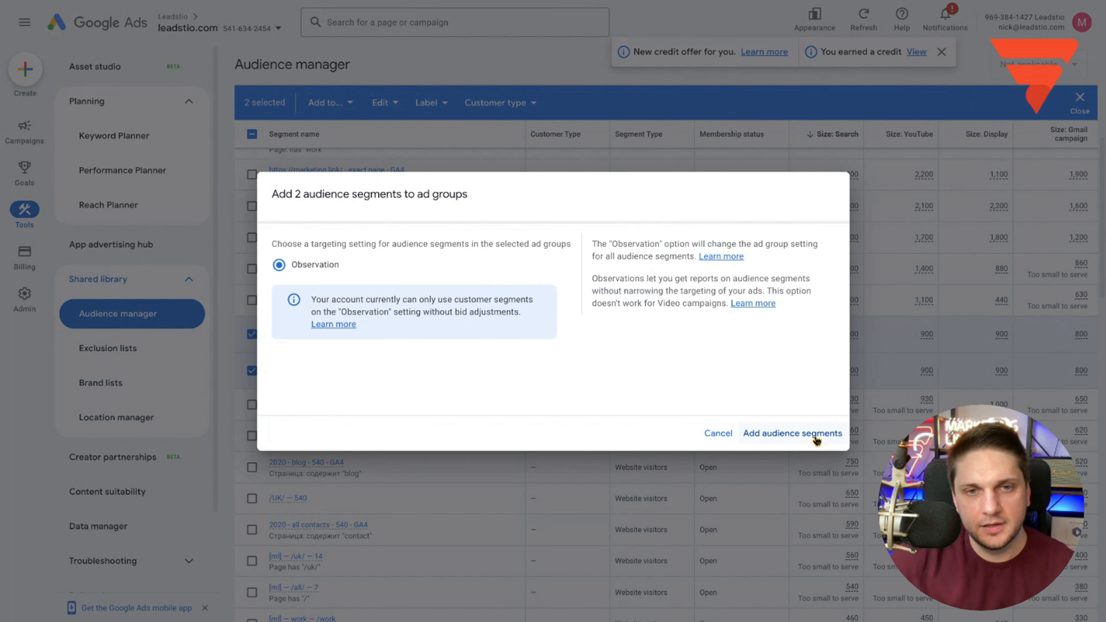
click(815, 436)
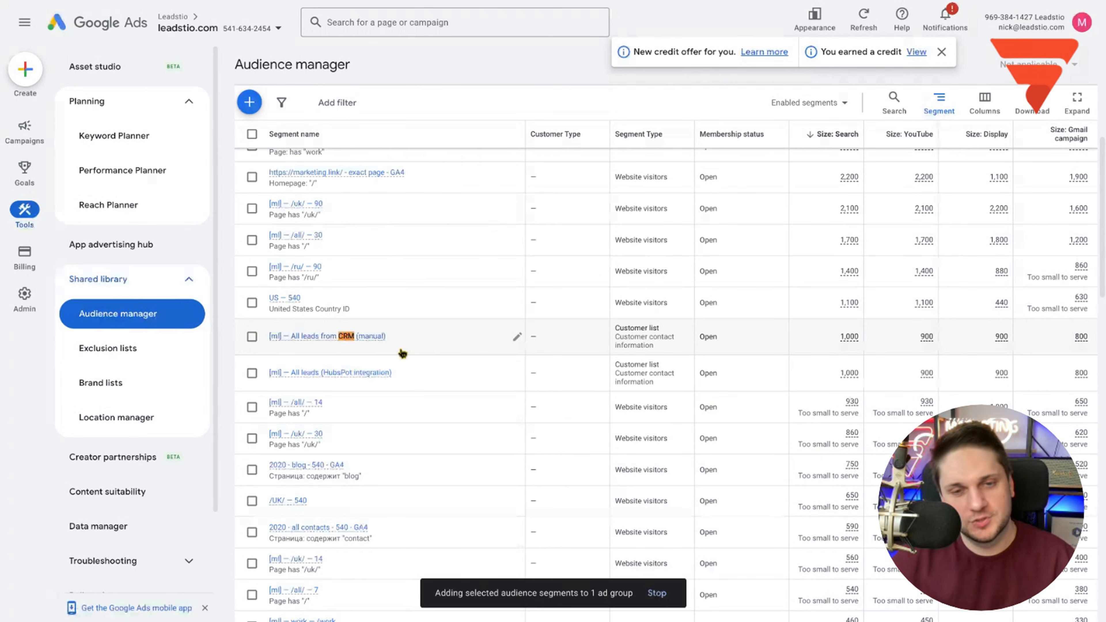
scroll(367, 371, up, 1)
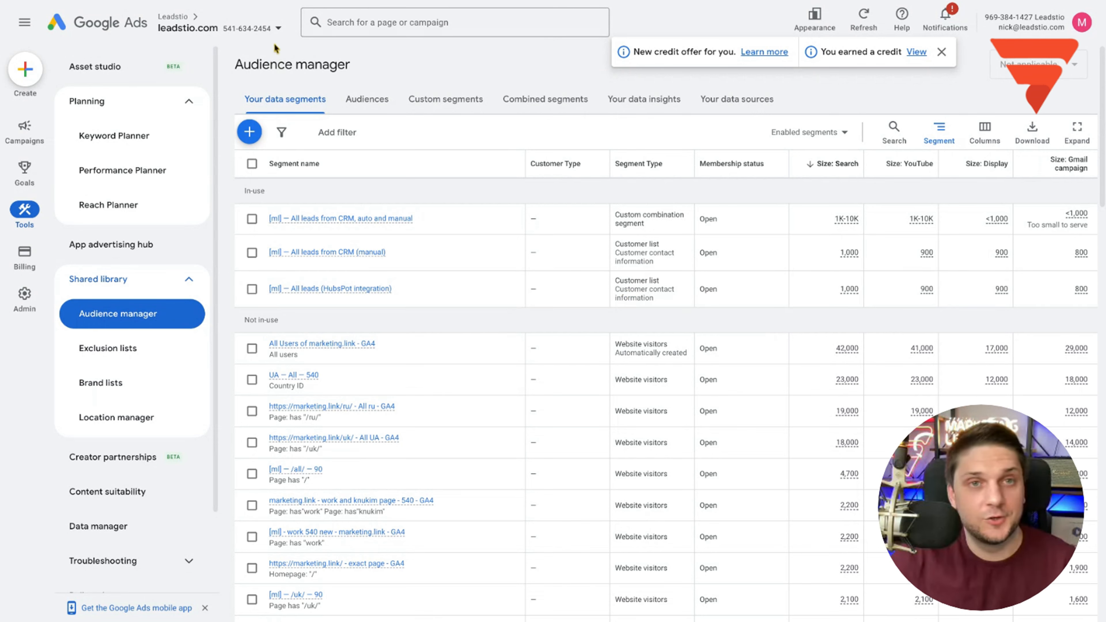
Return to the campaign overview and set Ad group 1's maximum CPC to $10, confirming the large increase
mouse_move(24, 172)
click(24, 128)
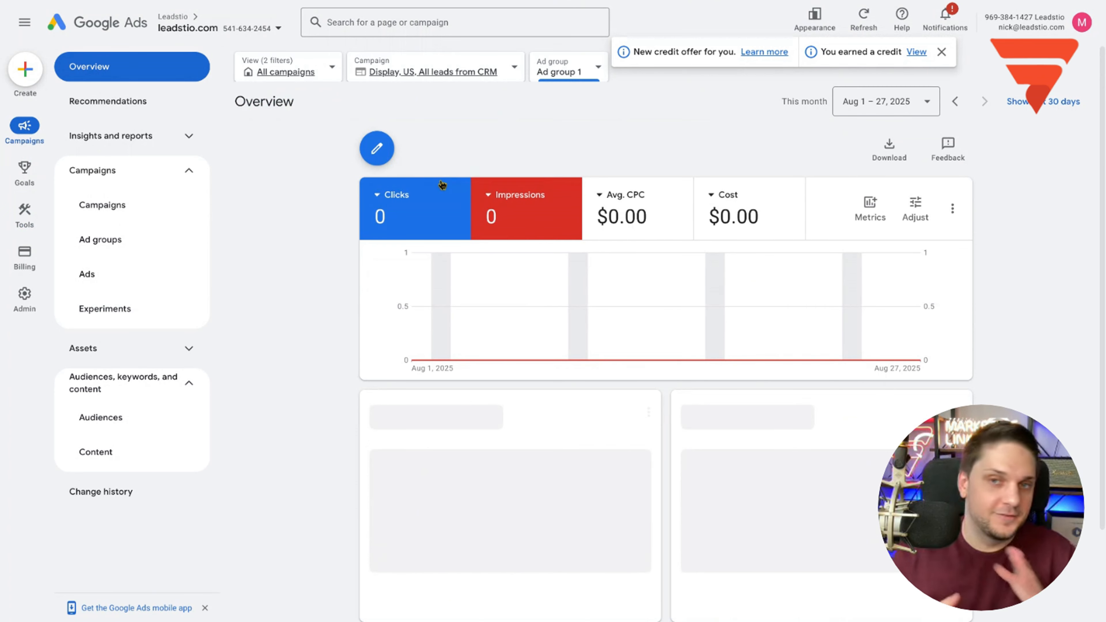
mouse_move(442, 185)
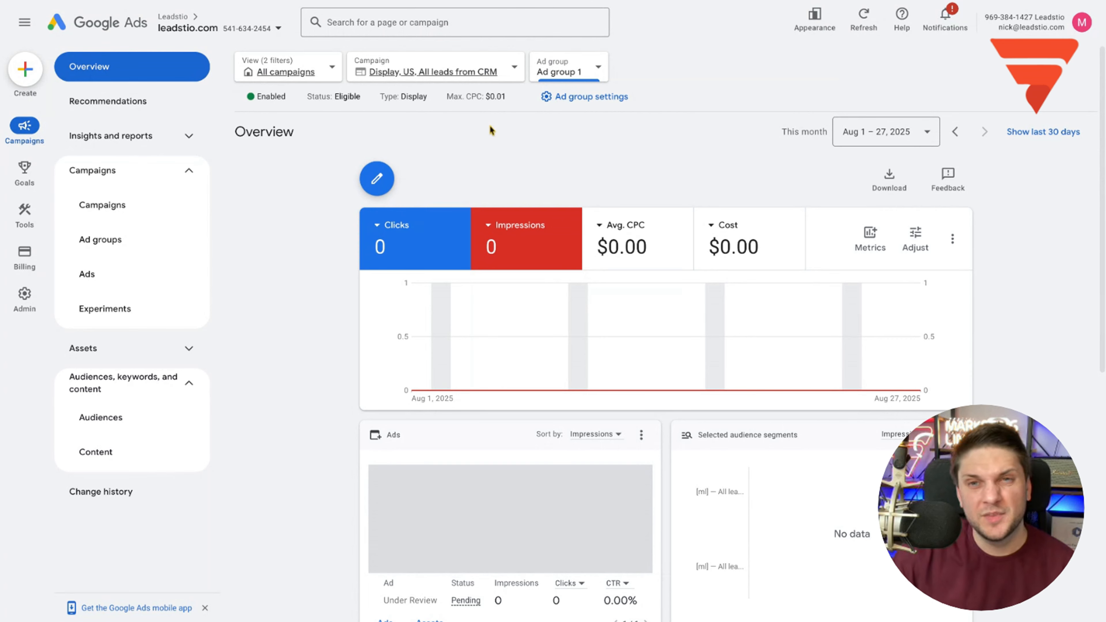
mouse_move(514, 100)
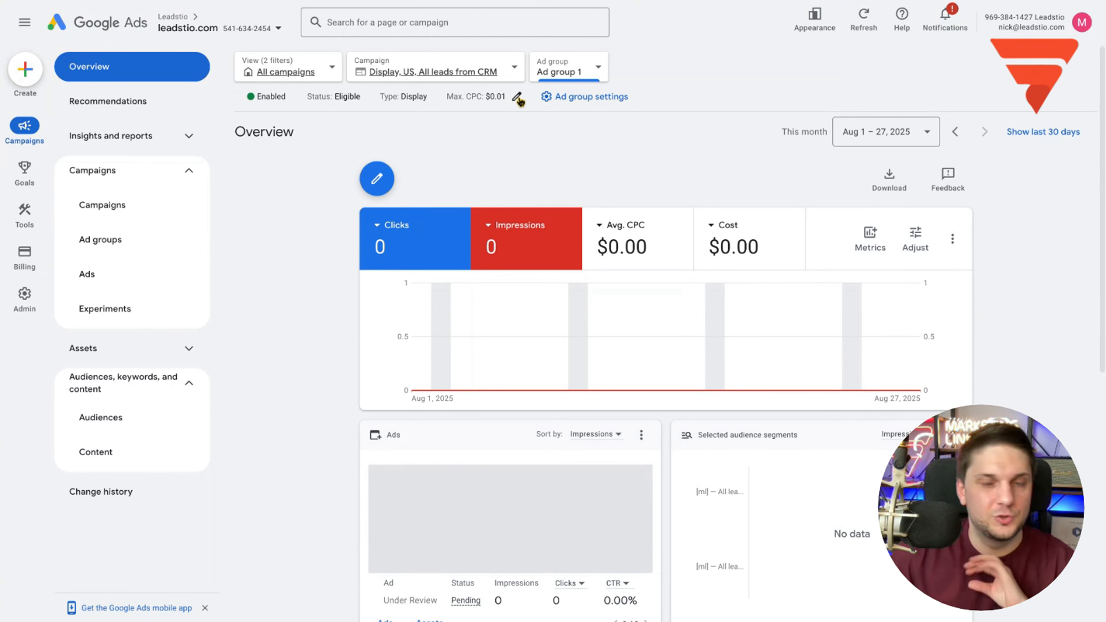
click(518, 100)
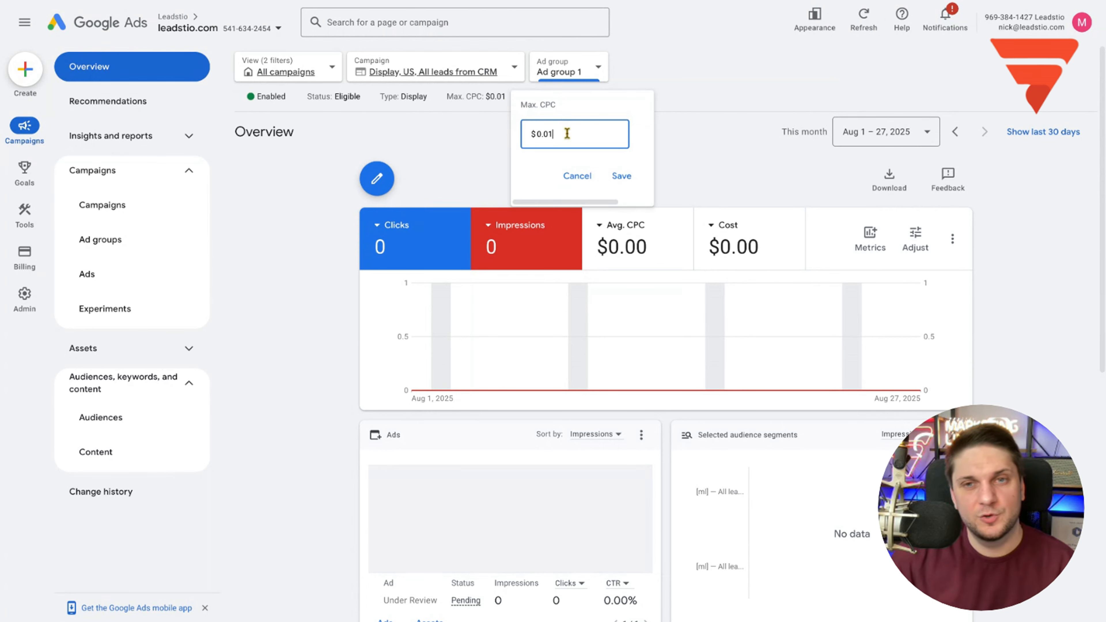
drag(567, 135, 521, 140)
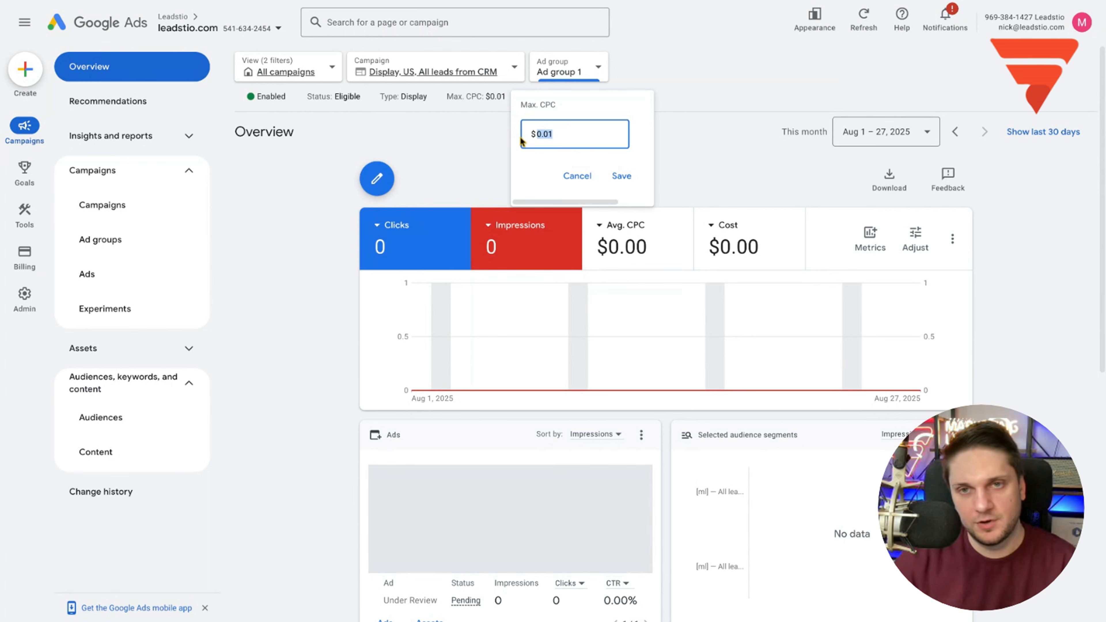
text(10)
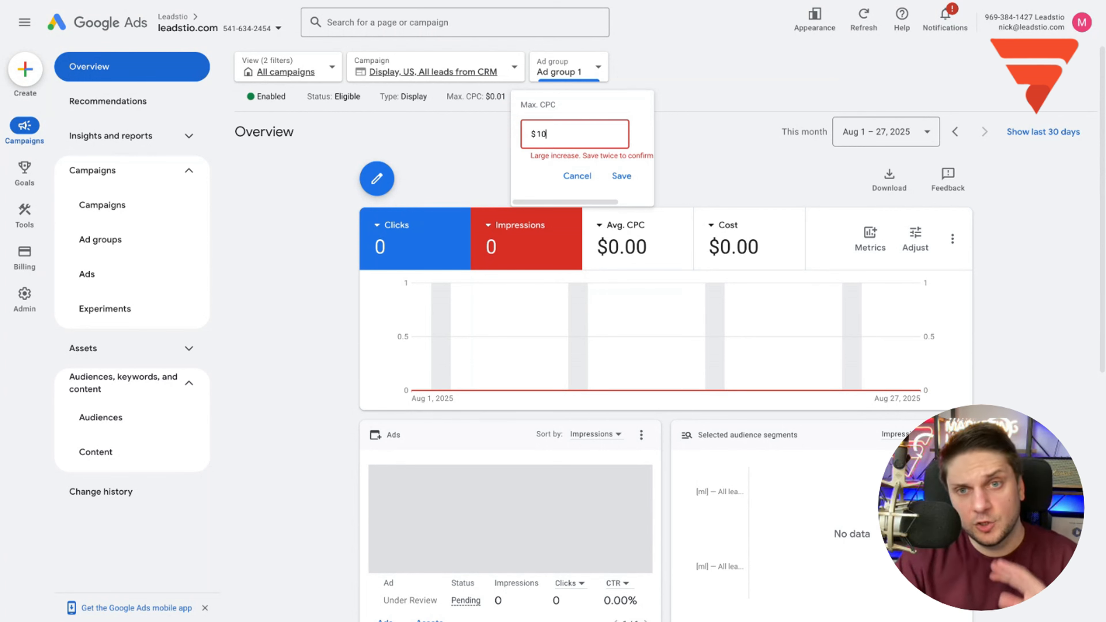
click(627, 177)
click(623, 177)
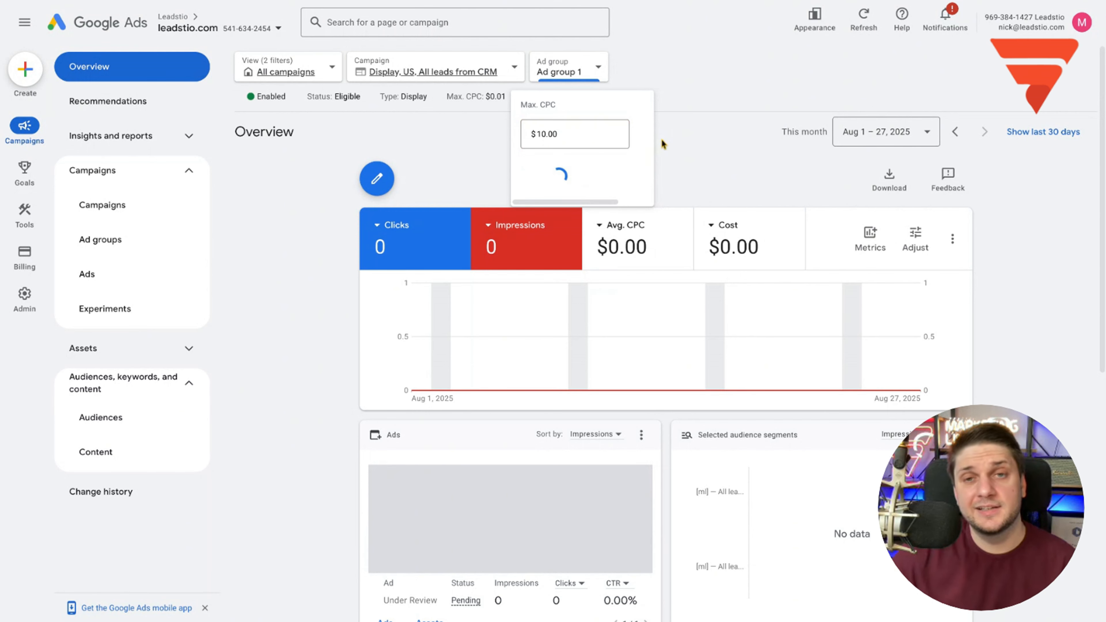